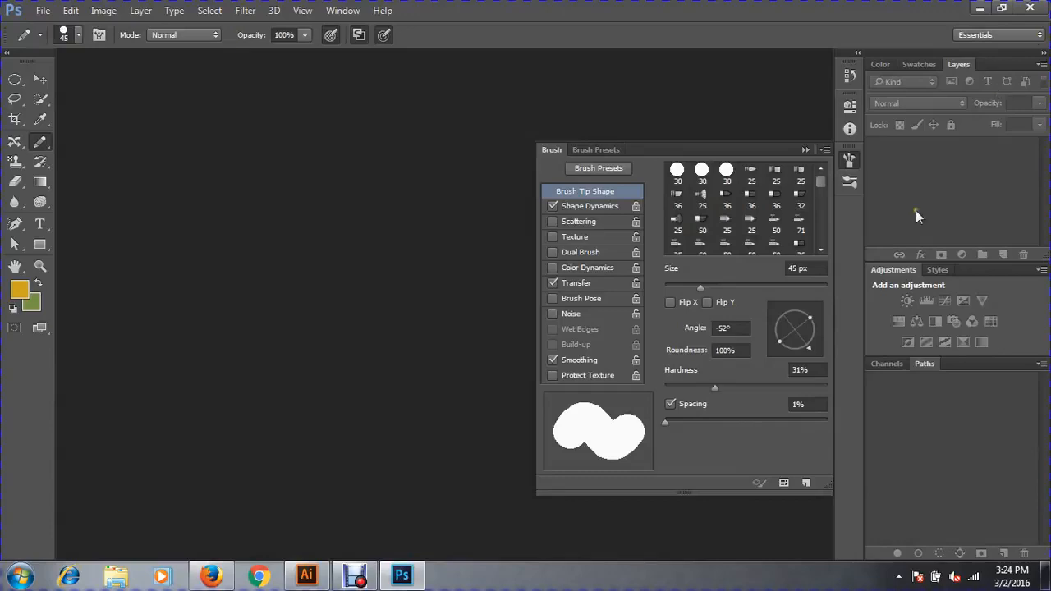
# Step: Collapse the Brush panel and start a new document with the Default Photoshop Size preset
pyautogui.click(805, 150)
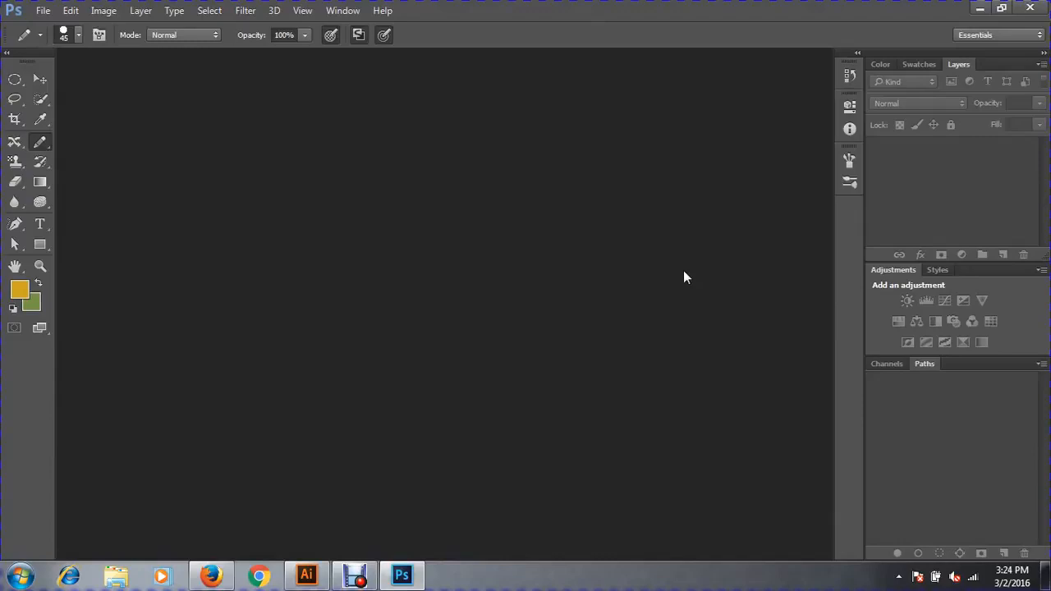
pyautogui.hotkey('ctrl', 'n')
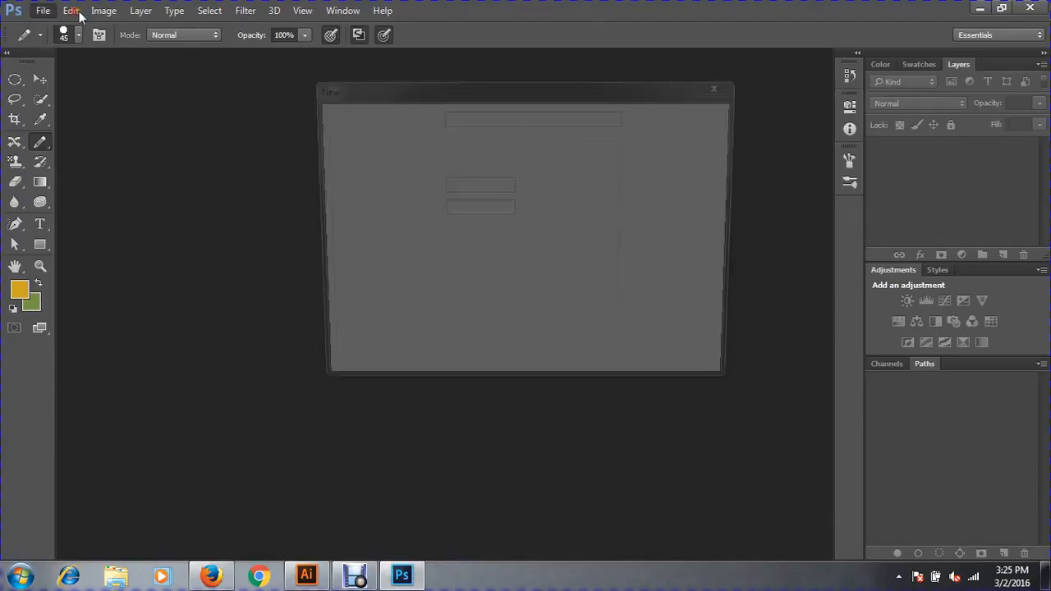
pyautogui.moveTo(529, 83); pyautogui.dragTo(431, 101)
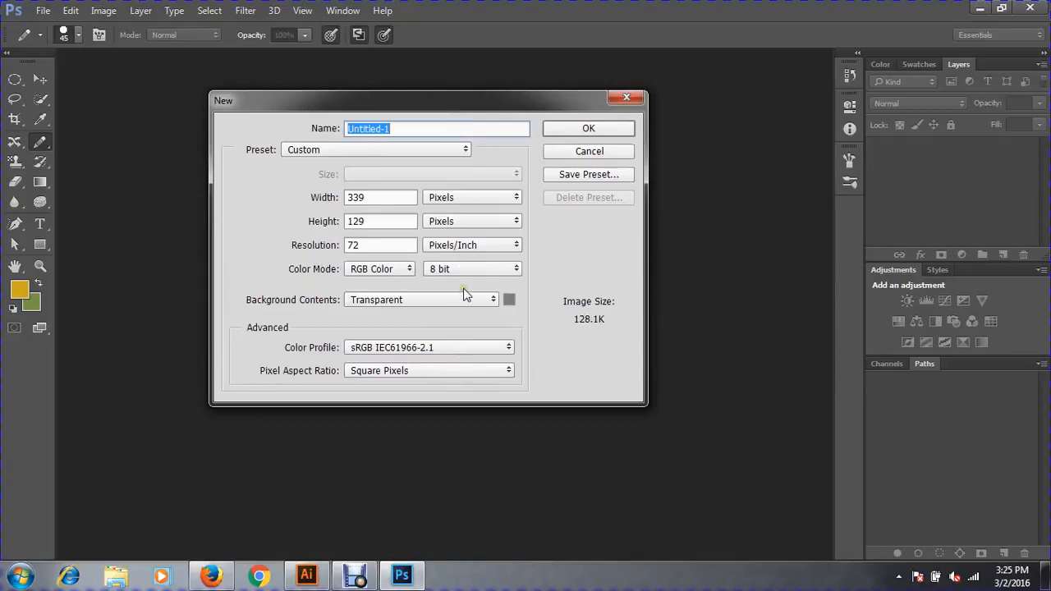
pyautogui.click(324, 149)
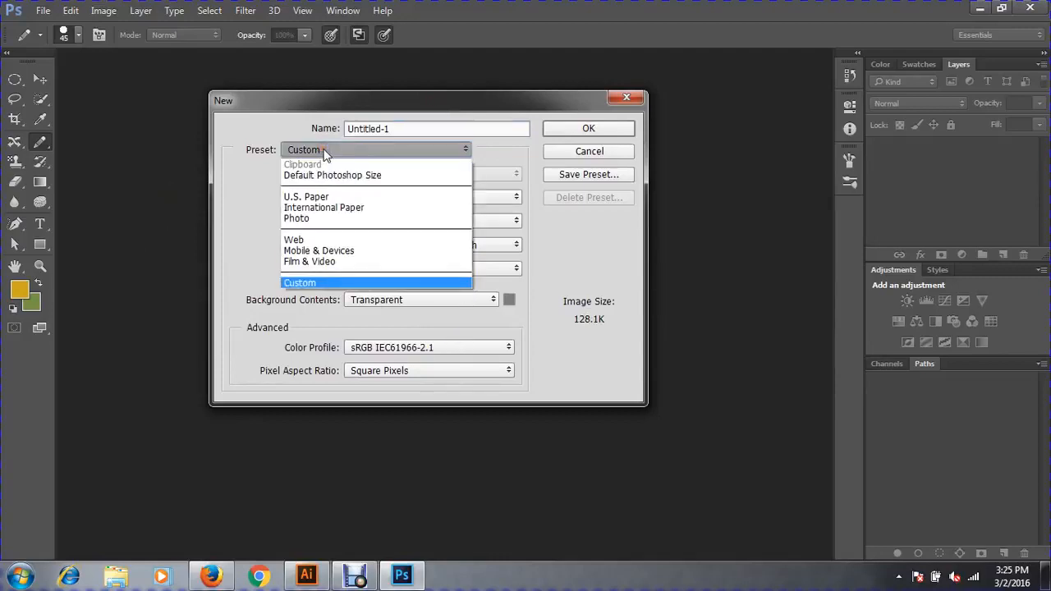
pyautogui.click(339, 175)
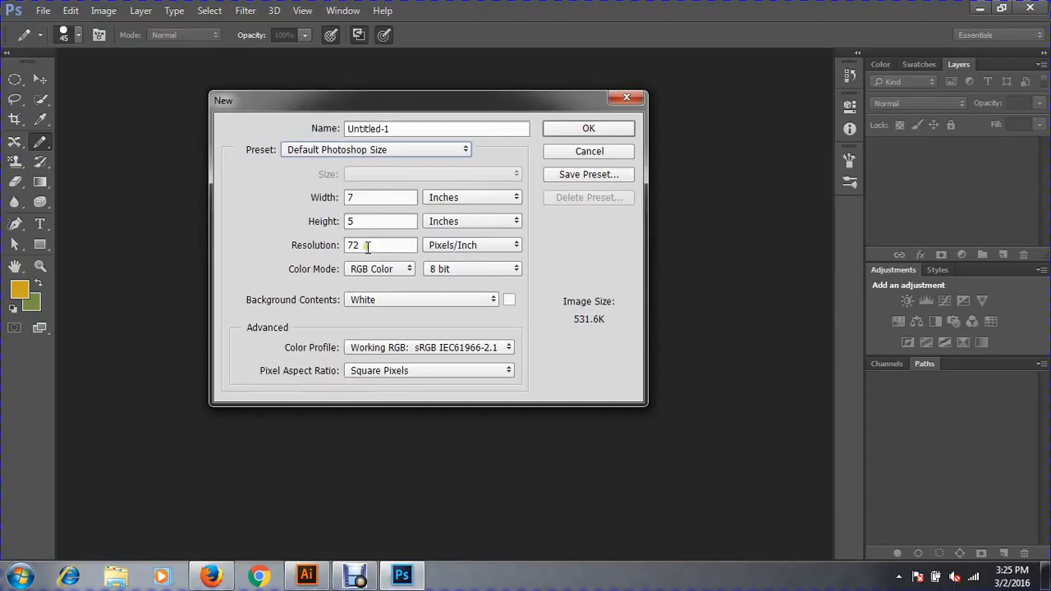
# Step: Try the U.S. Paper preset with the Tabloid size for the new document
pyautogui.click(345, 151)
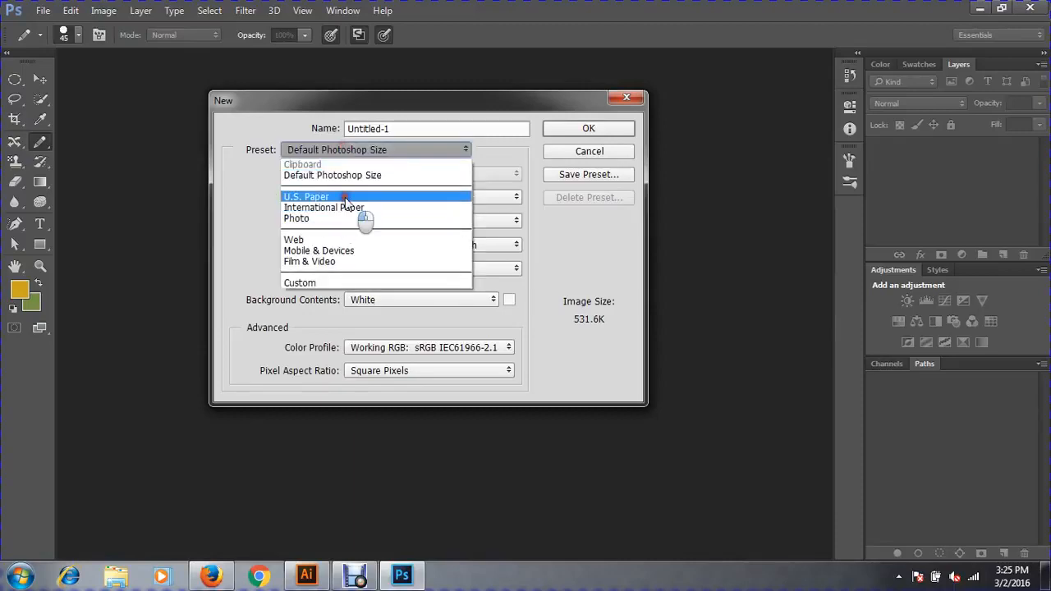
pyautogui.click(348, 199)
pyautogui.click(409, 174)
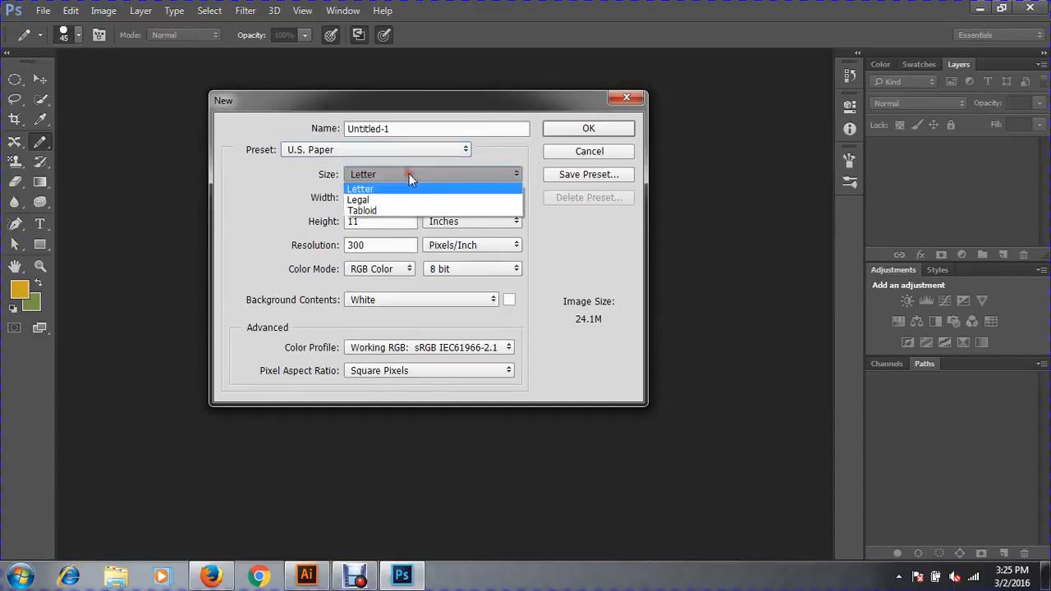
pyautogui.click(380, 209)
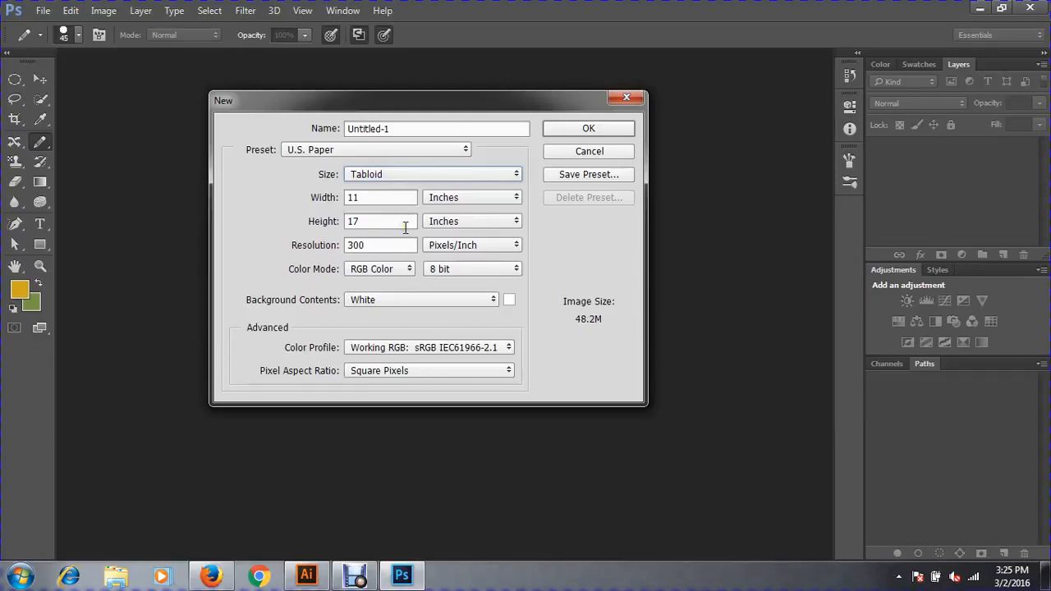
# Step: Set the new document to the International Paper preset at A4 size, with its dimensions in inches
pyautogui.click(318, 148)
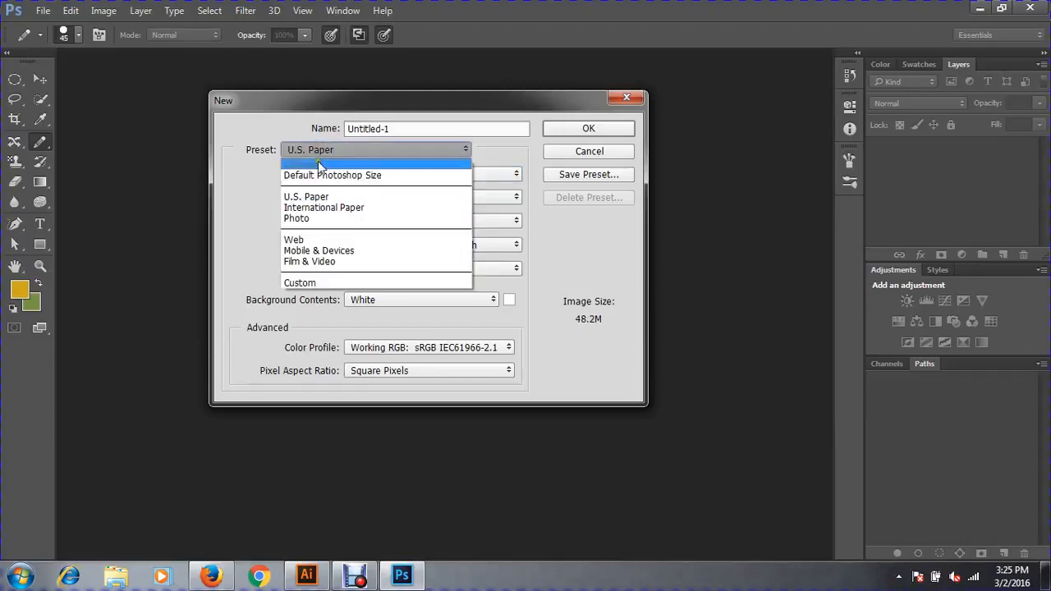
pyautogui.click(337, 208)
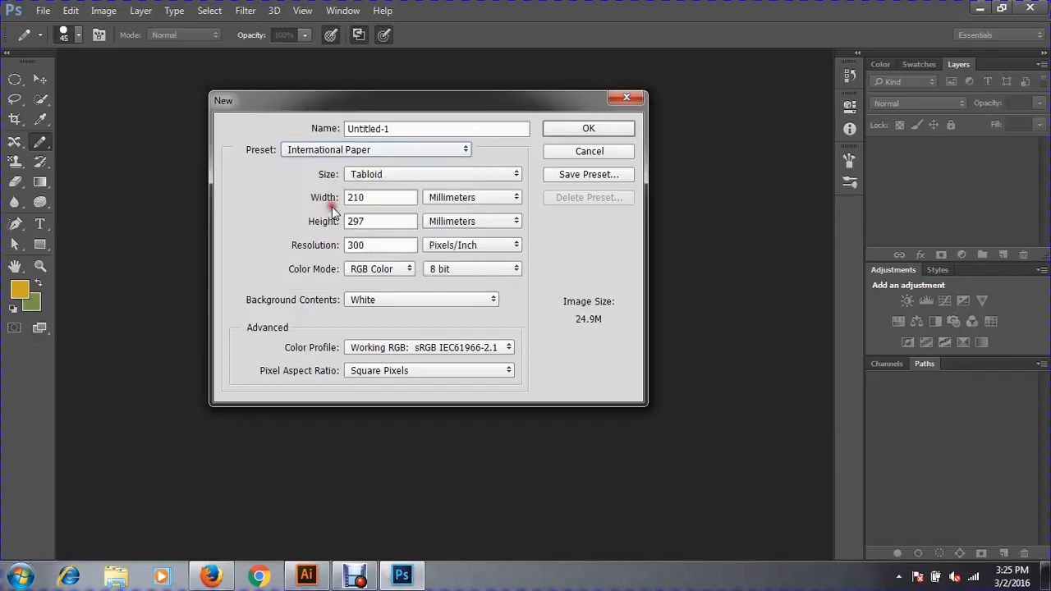
pyautogui.click(399, 174)
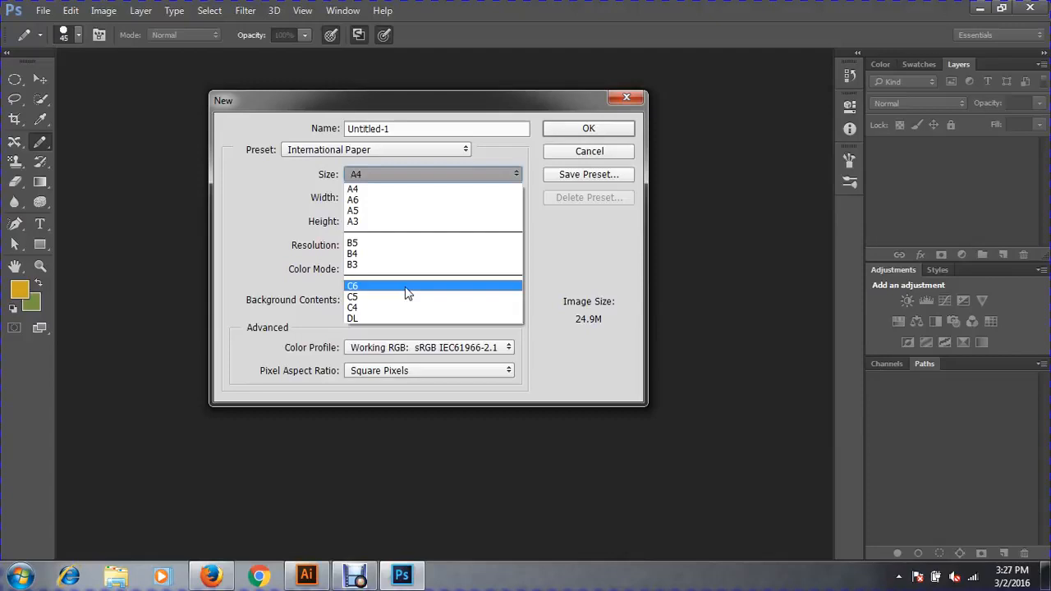
pyautogui.click(364, 192)
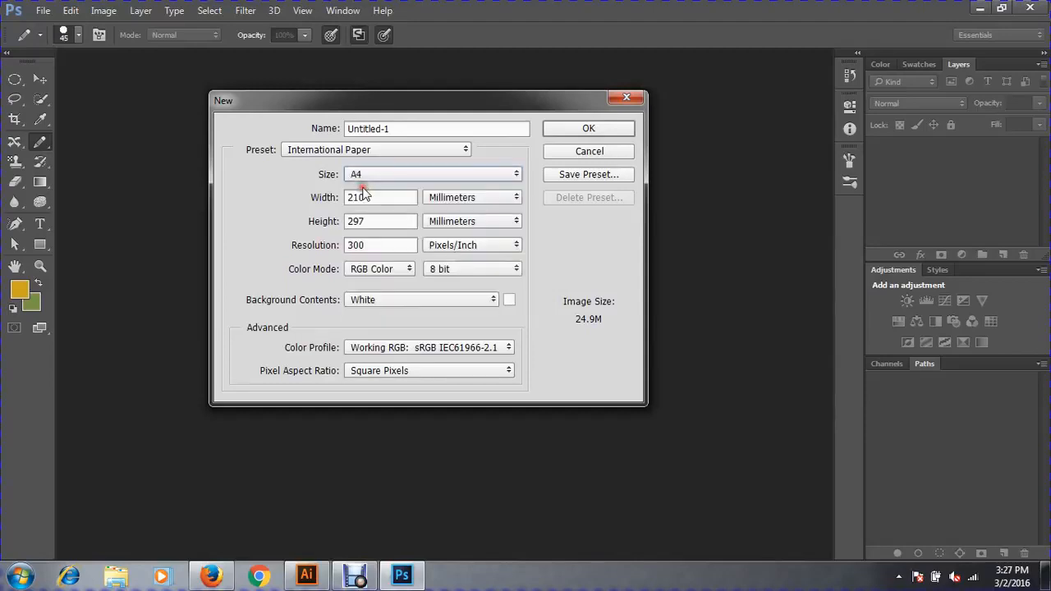
pyautogui.click(482, 198)
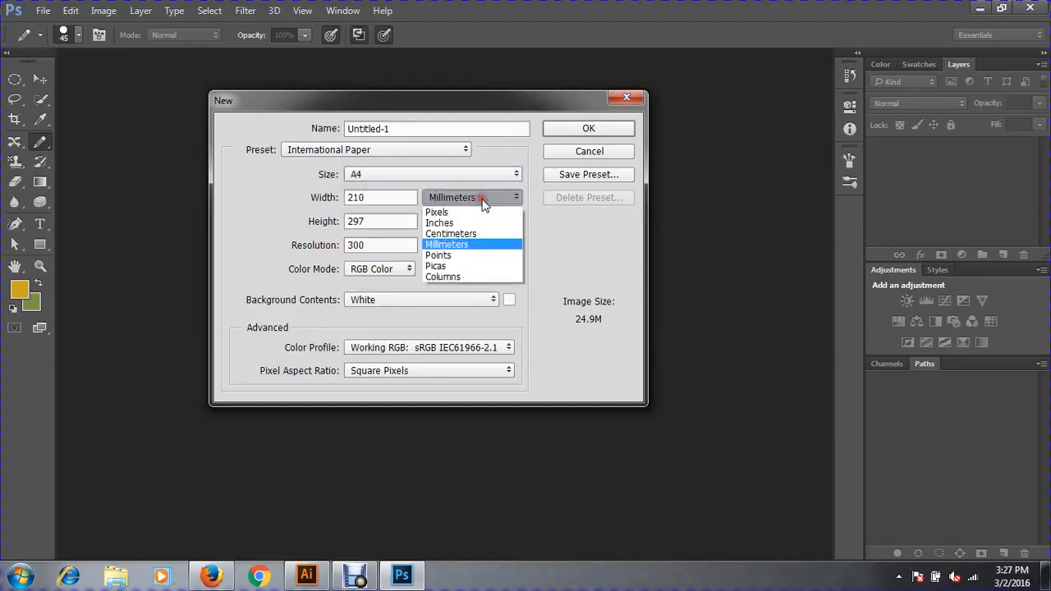
pyautogui.click(463, 222)
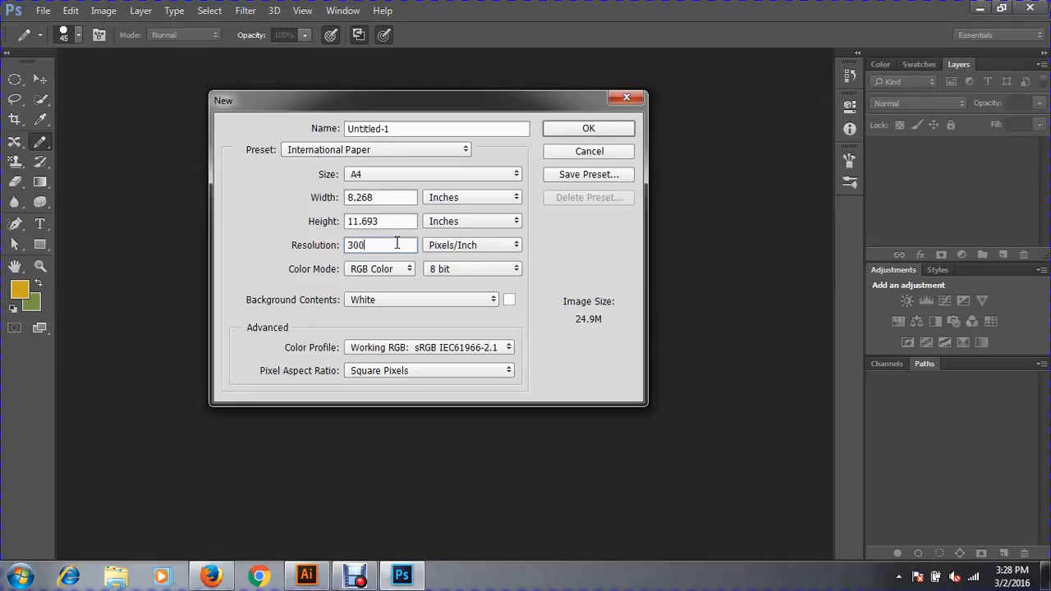
# Step: Set the color mode to CMYK Color with White background contents and create the document
pyautogui.click(376, 270)
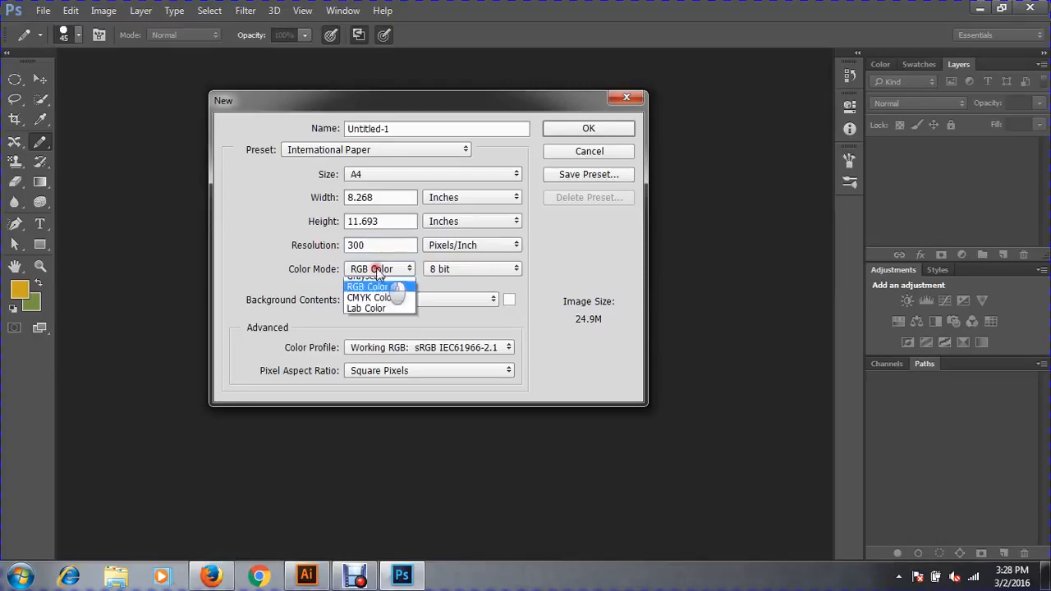
pyautogui.click(379, 316)
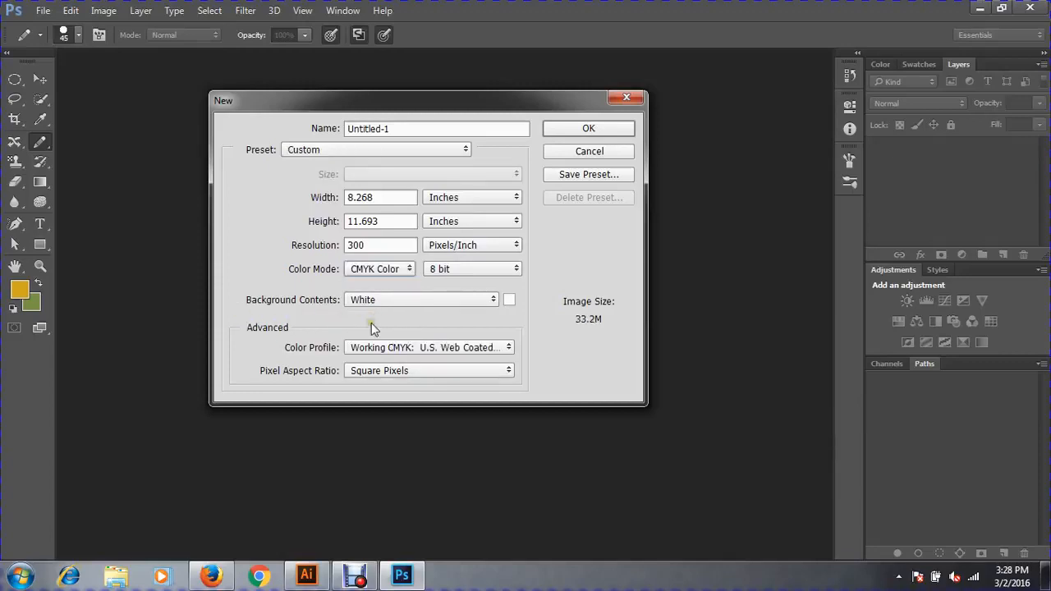
pyautogui.click(429, 301)
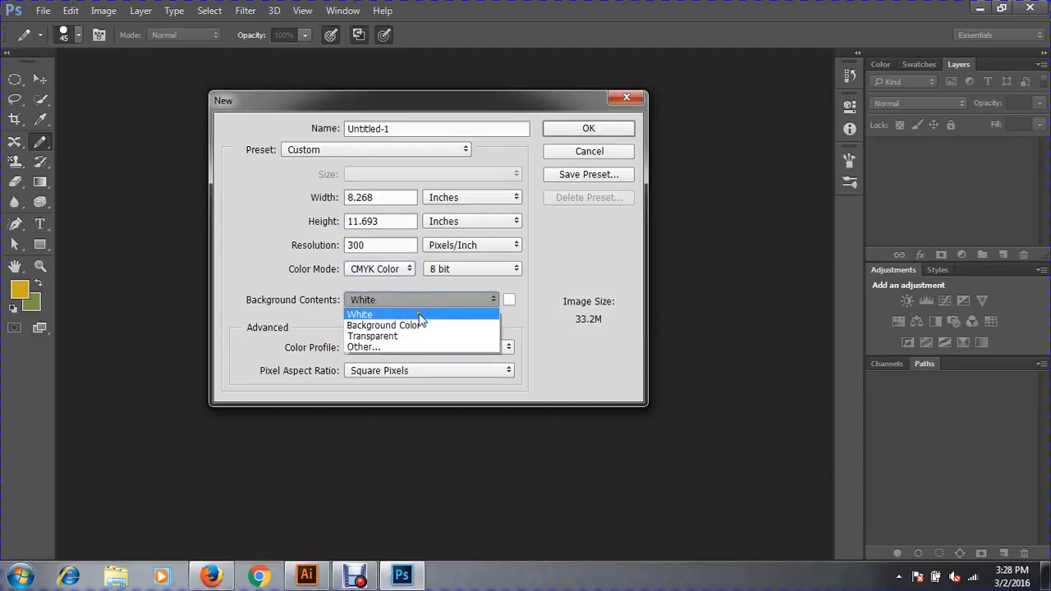
pyautogui.click(419, 315)
pyautogui.click(588, 129)
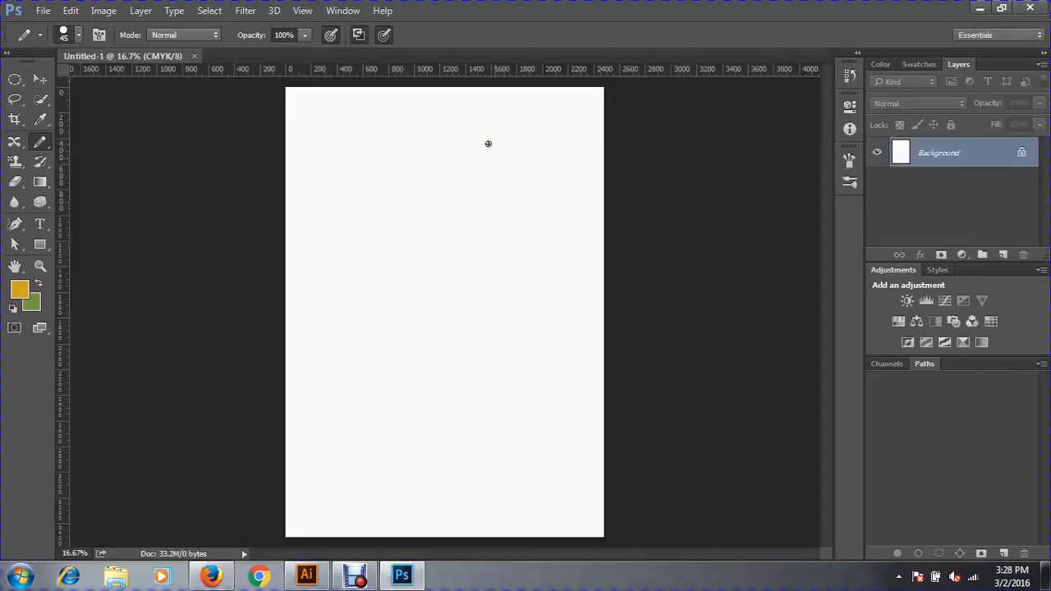
# Step: Start a second new document with the background contents set to Background Color
pyautogui.click(43, 10)
pyautogui.click(49, 28)
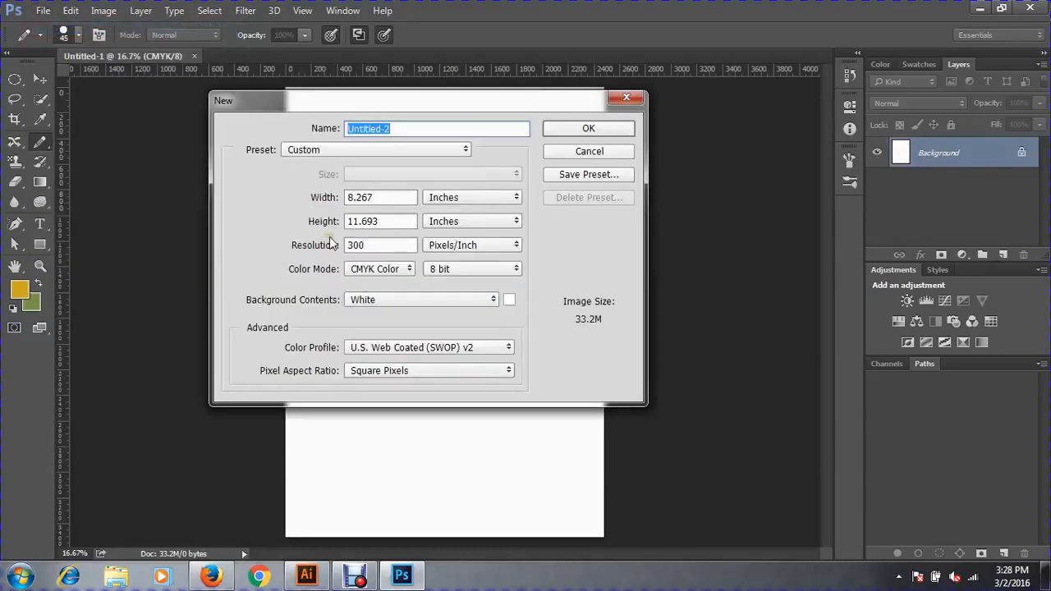
pyautogui.click(365, 299)
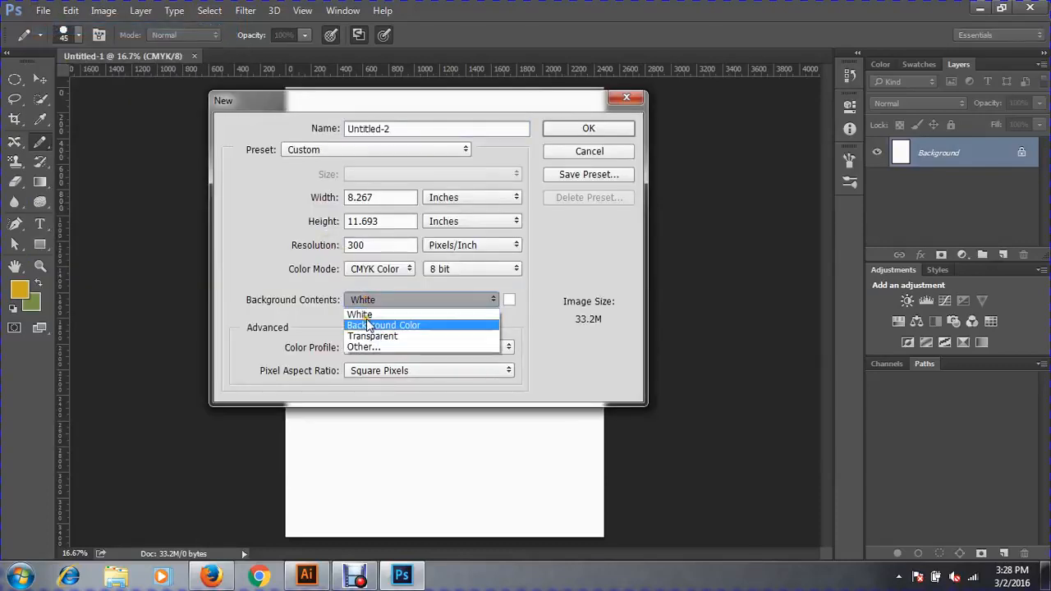
pyautogui.click(382, 325)
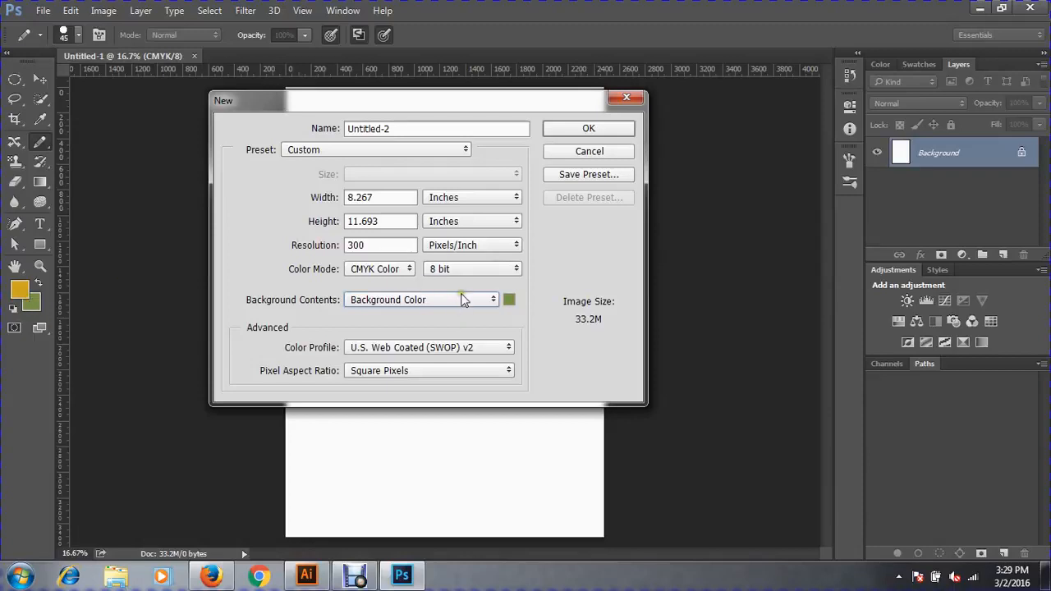
# Step: Change the new document's background to a custom bright pinkish red and create the document
pyautogui.click(509, 299)
pyautogui.moveTo(282, 265)
pyautogui.mouseDown()
pyautogui.moveTo(298, 206)
pyautogui.moveTo(342, 196)
pyautogui.mouseUp()
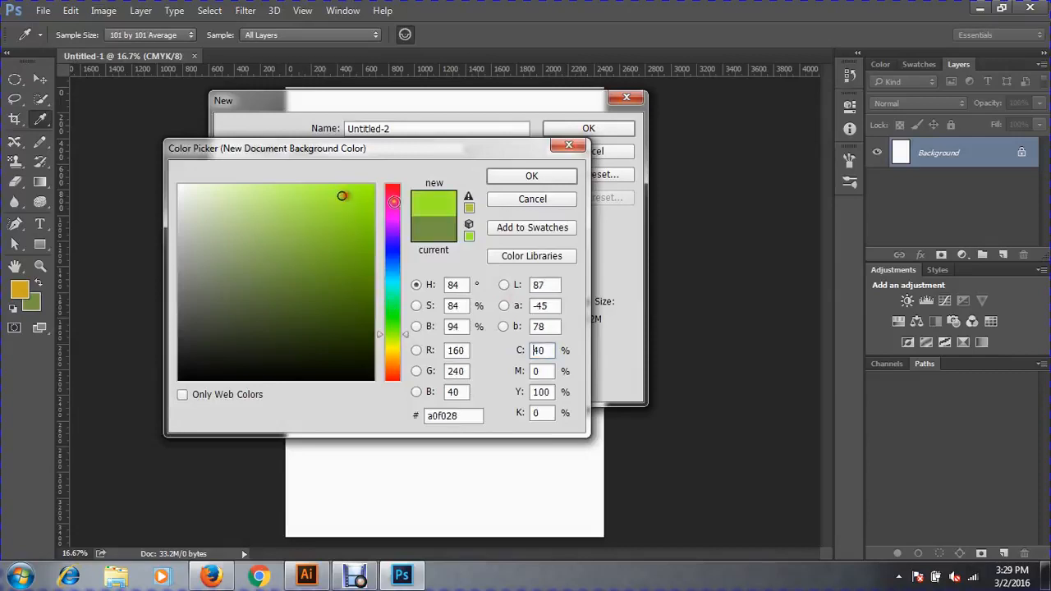
pyautogui.click(394, 197)
pyautogui.click(542, 176)
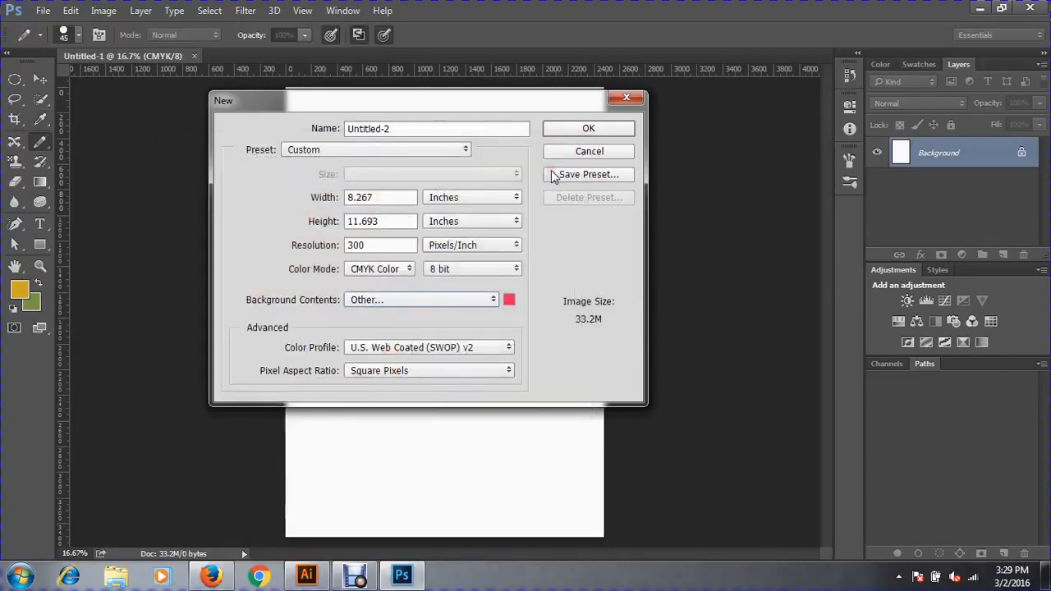
pyautogui.click(589, 129)
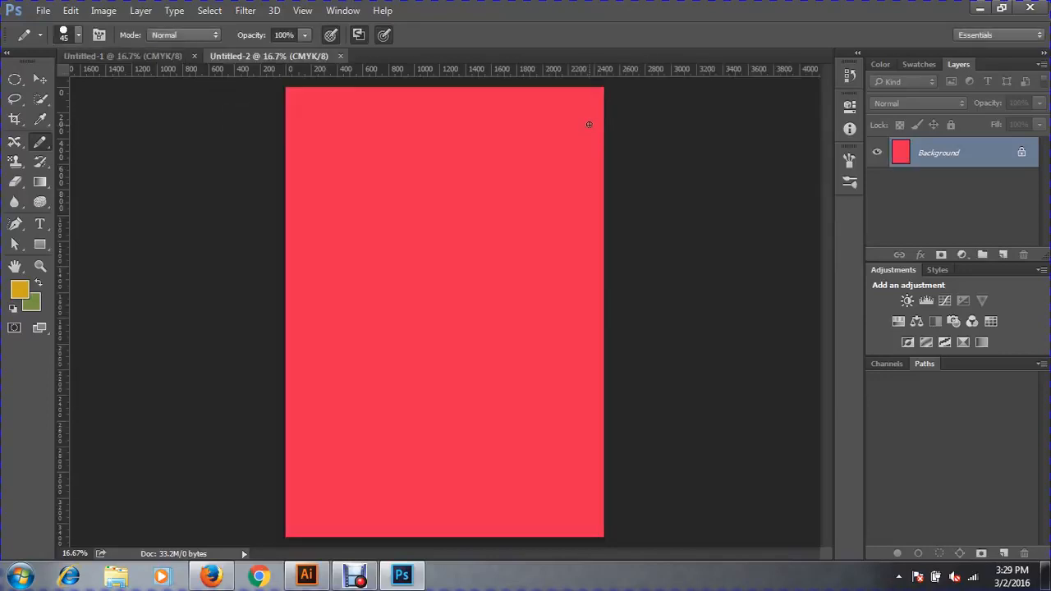
# Step: Close the red document and create a new one with Transparent background contents
pyautogui.hotkey('ctrl', 'w')
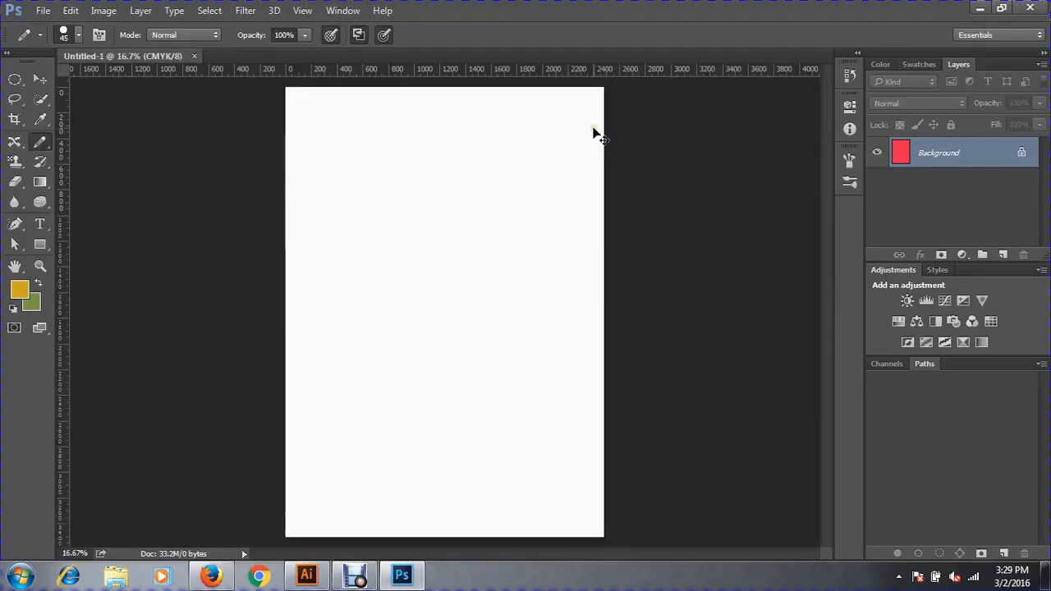
pyautogui.hotkey('ctrl', 'n')
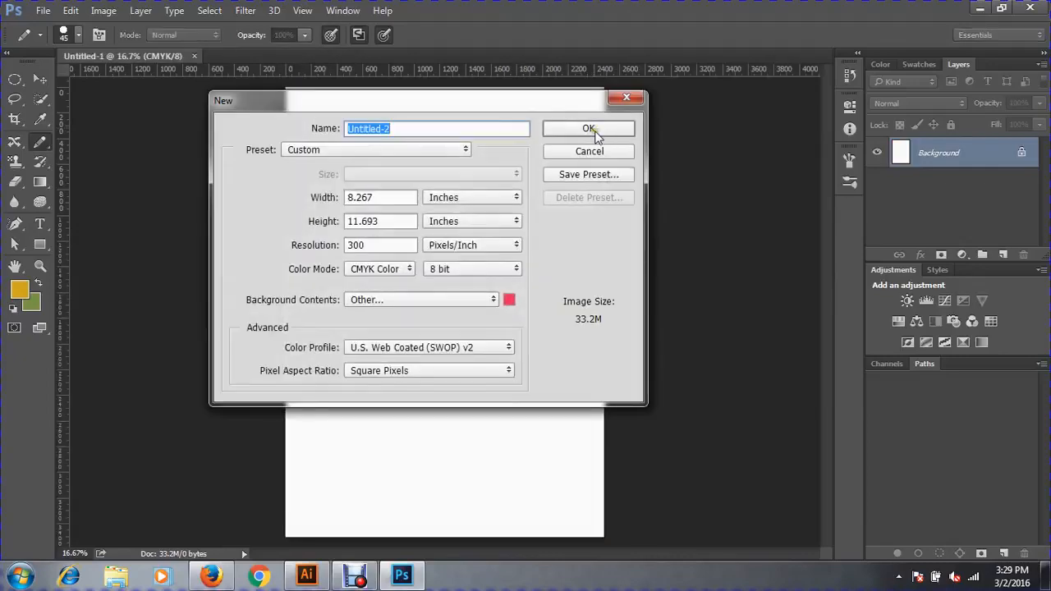
pyautogui.click(423, 304)
pyautogui.click(382, 339)
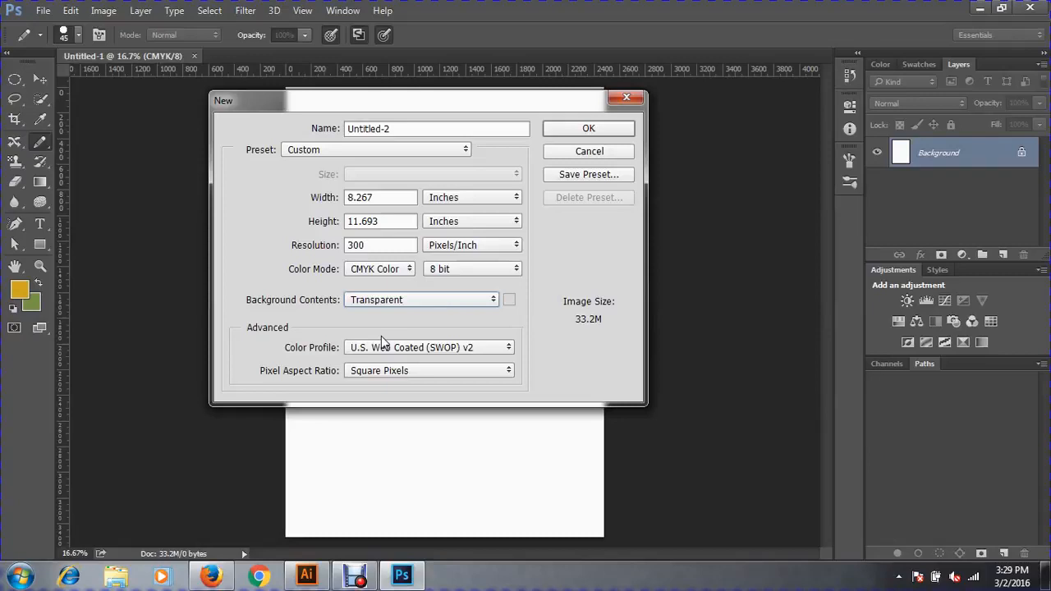
pyautogui.click(597, 132)
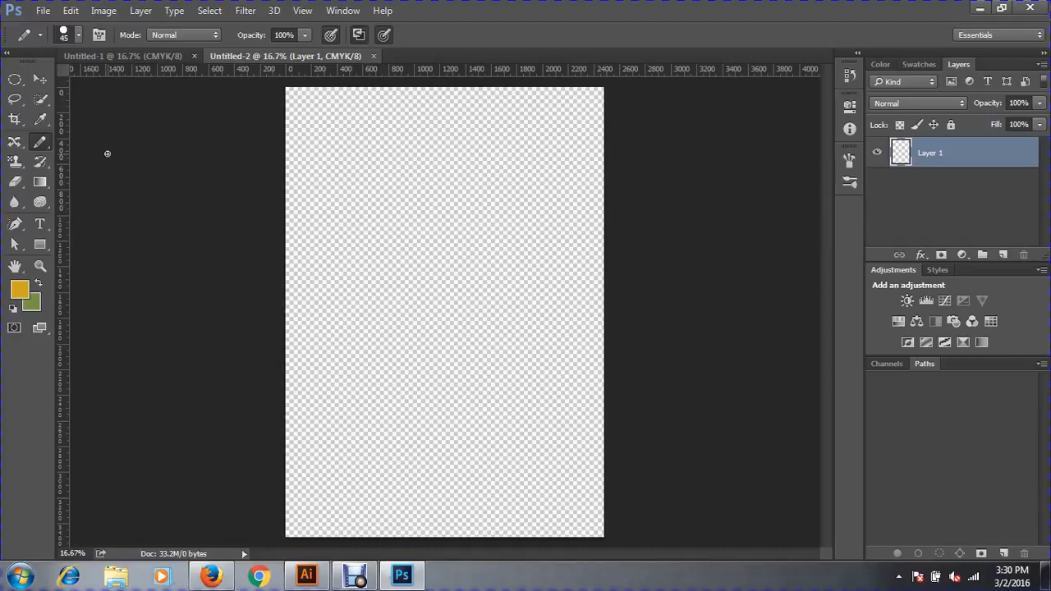
# Step: Close both the transparent and the white documents
pyautogui.hotkey('ctrl', 'n')
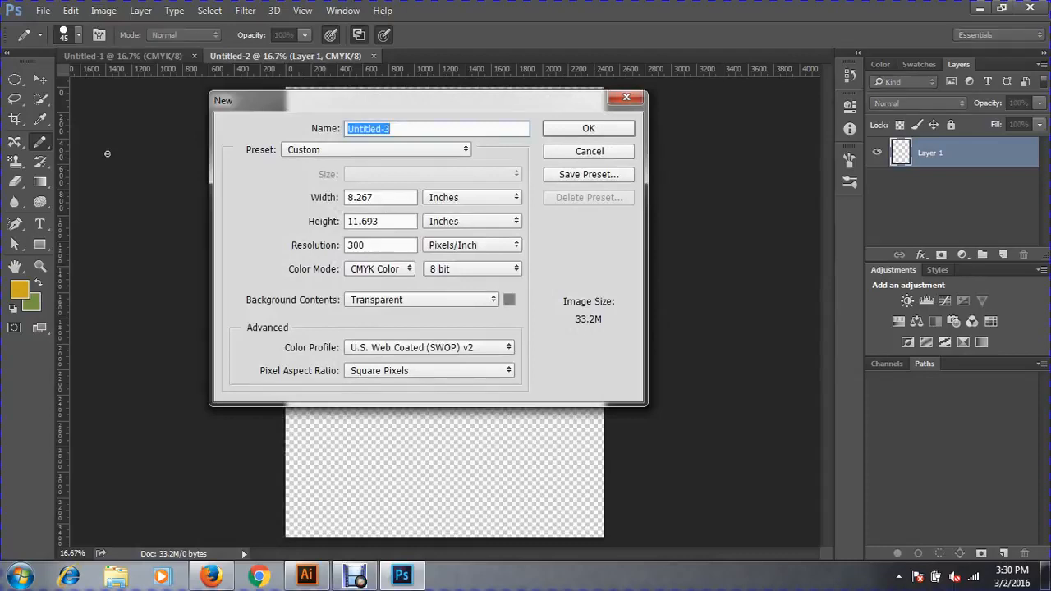
pyautogui.press('Escape')
pyautogui.hotkey('ctrl', 'w')
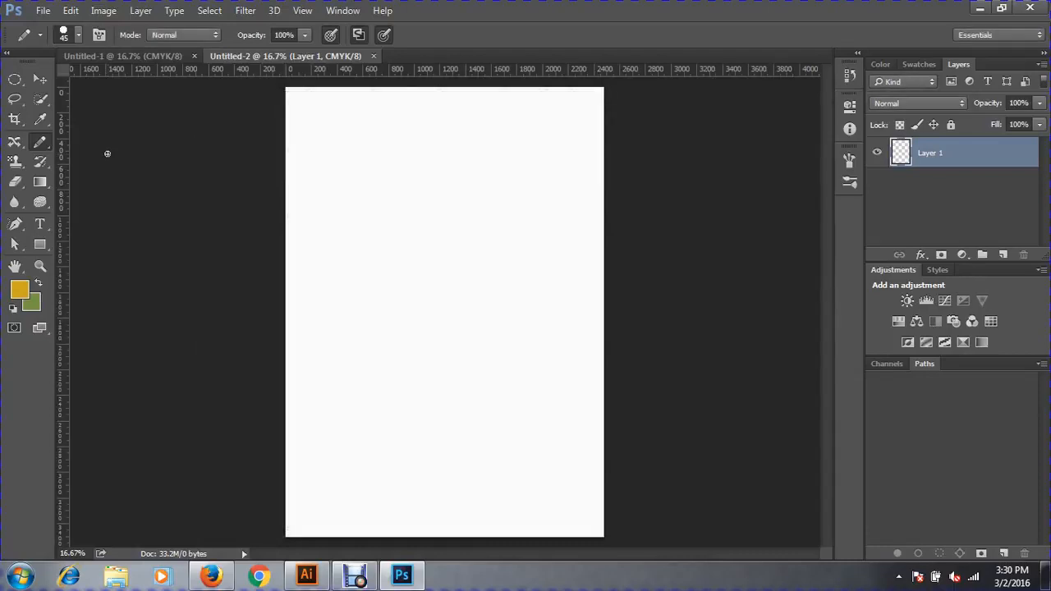
pyautogui.hotkey('ctrl', 'w')
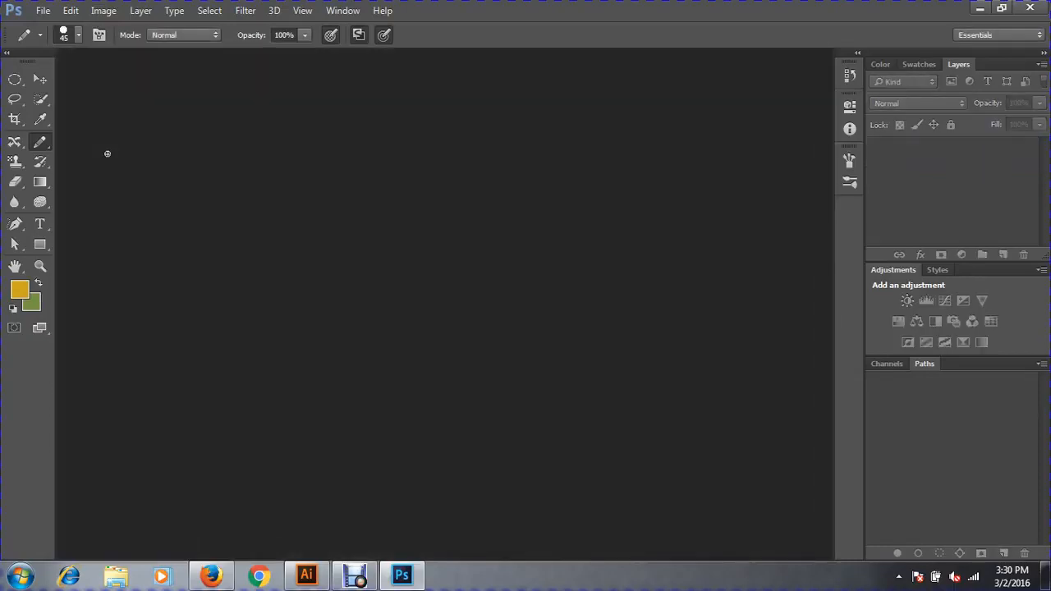
# Step: Open image.jpg from the 1st Class folder inside Course > Rose (Sat-tue-thu) > Photoshop
pyautogui.hotkey('ctrl', 'o')
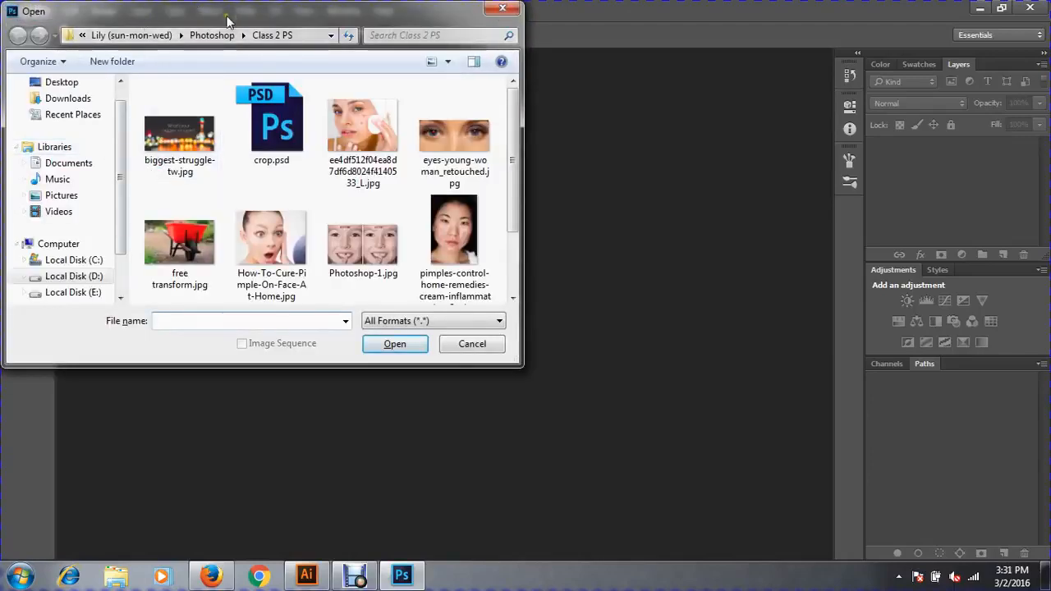
pyautogui.click(130, 35)
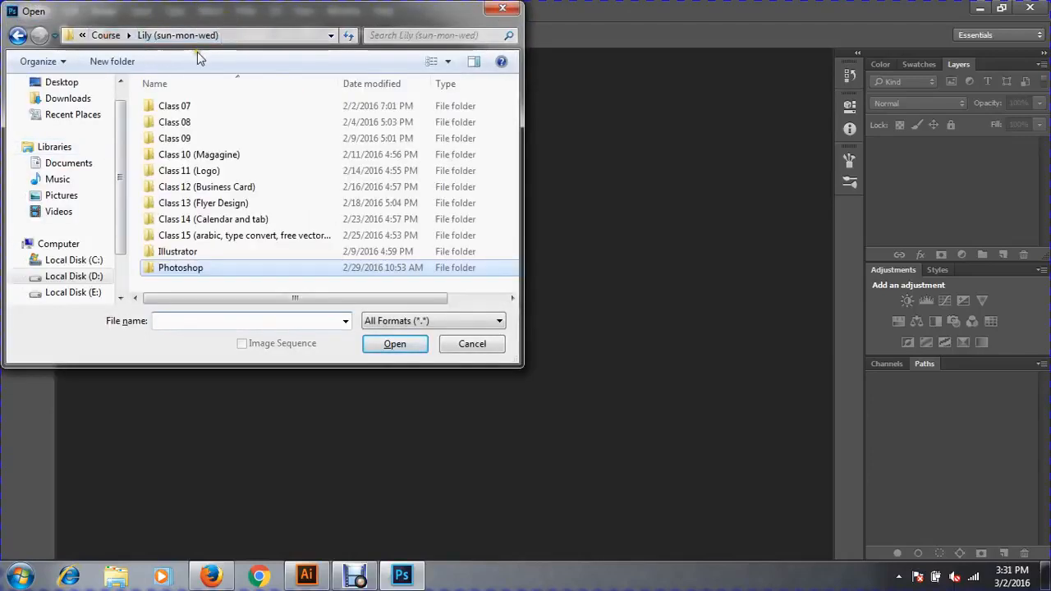
pyautogui.click(105, 36)
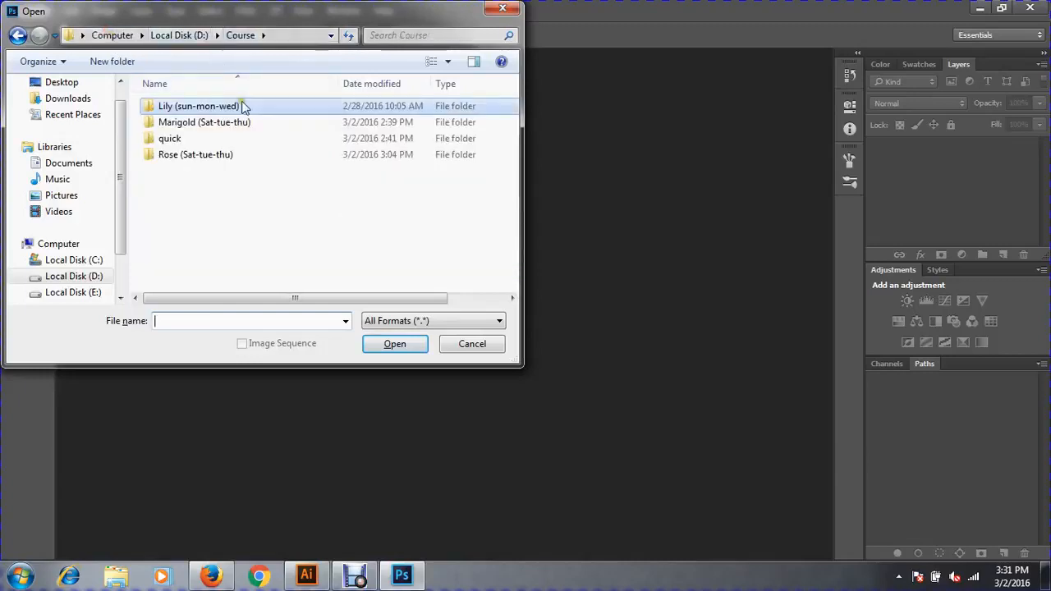
pyautogui.doubleClick(189, 154)
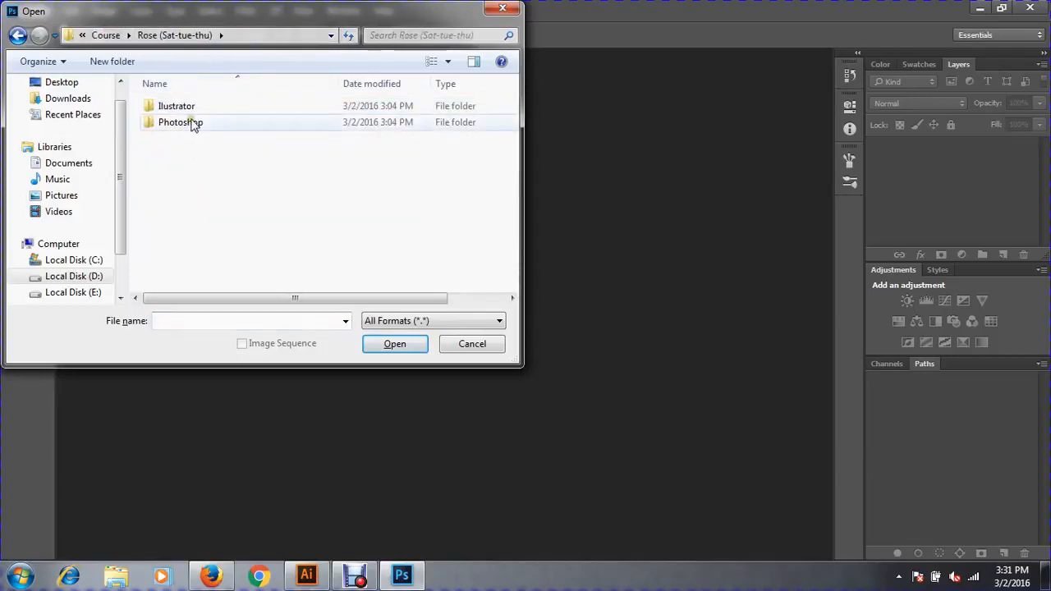
pyautogui.click(193, 124)
pyautogui.doubleClick(192, 123)
pyautogui.doubleClick(181, 107)
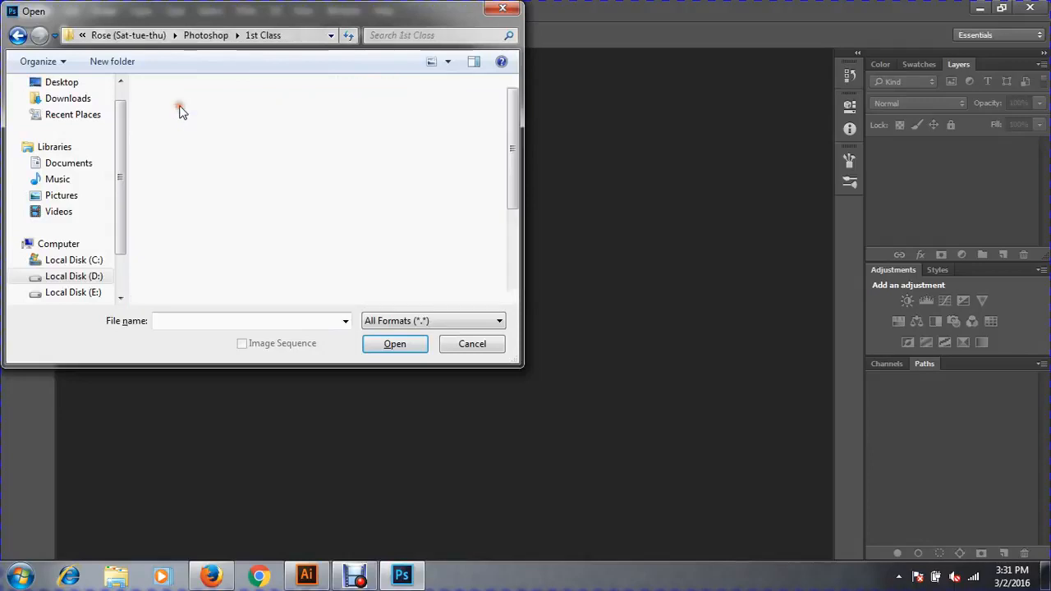
pyautogui.click(357, 251)
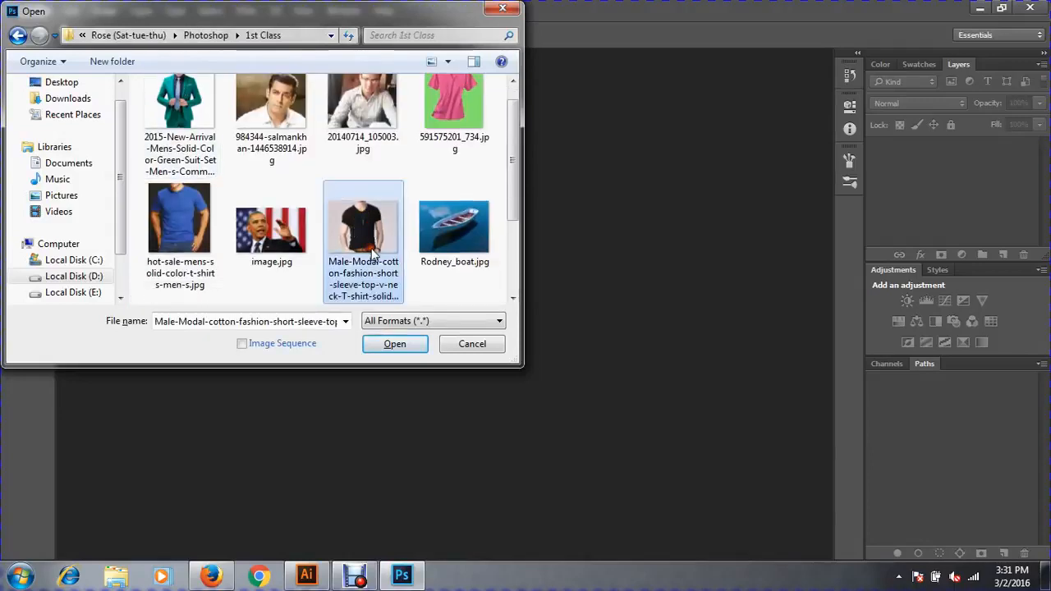
pyautogui.doubleClick(279, 164)
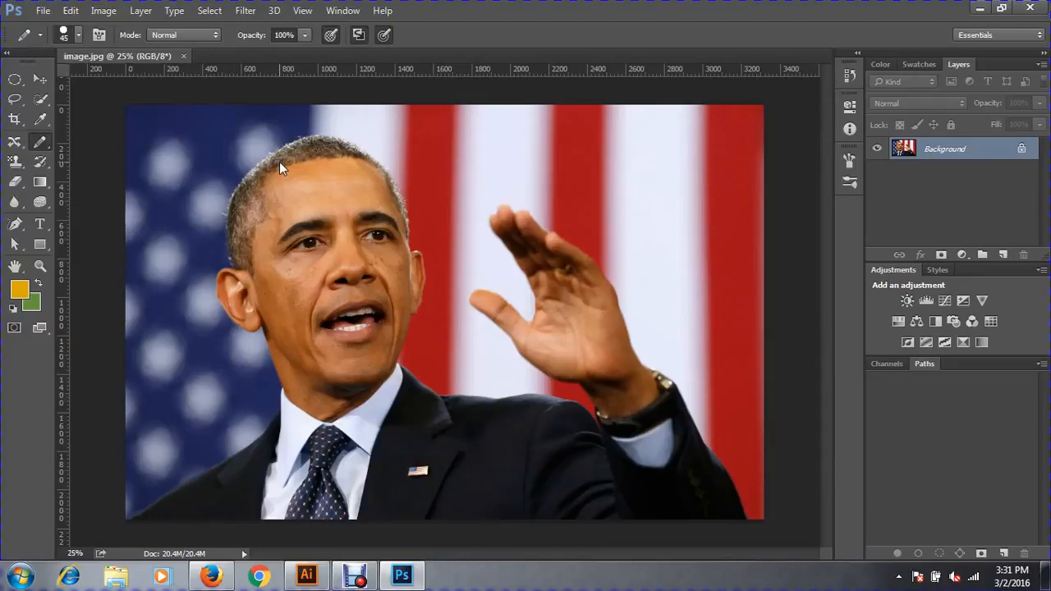
# Step: Select a large rectangular area around the man's head and part of the raised hand with the Rectangular Marquee tool
pyautogui.click(15, 79)
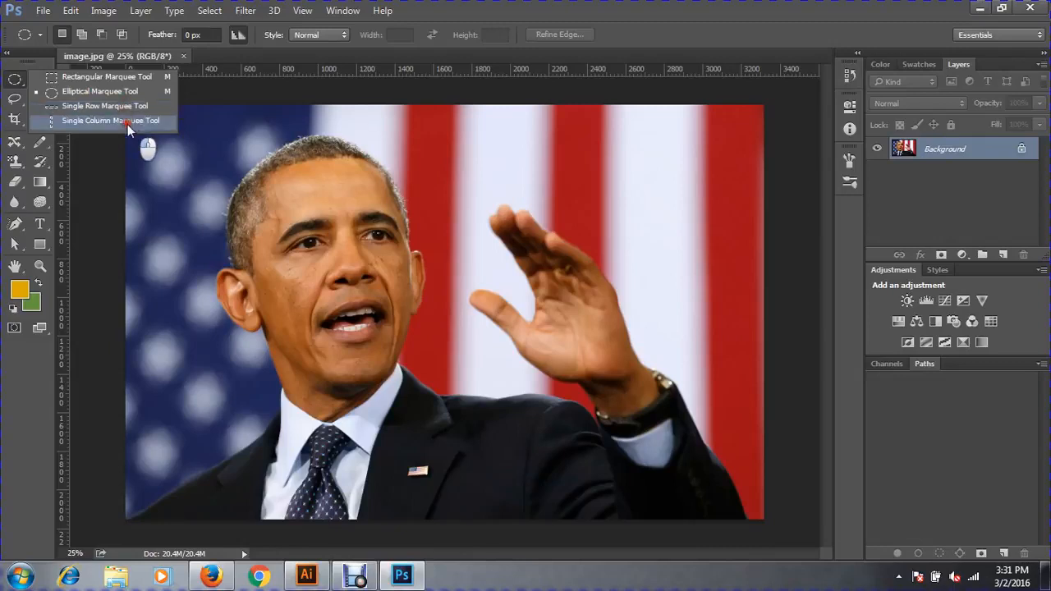
pyautogui.click(131, 79)
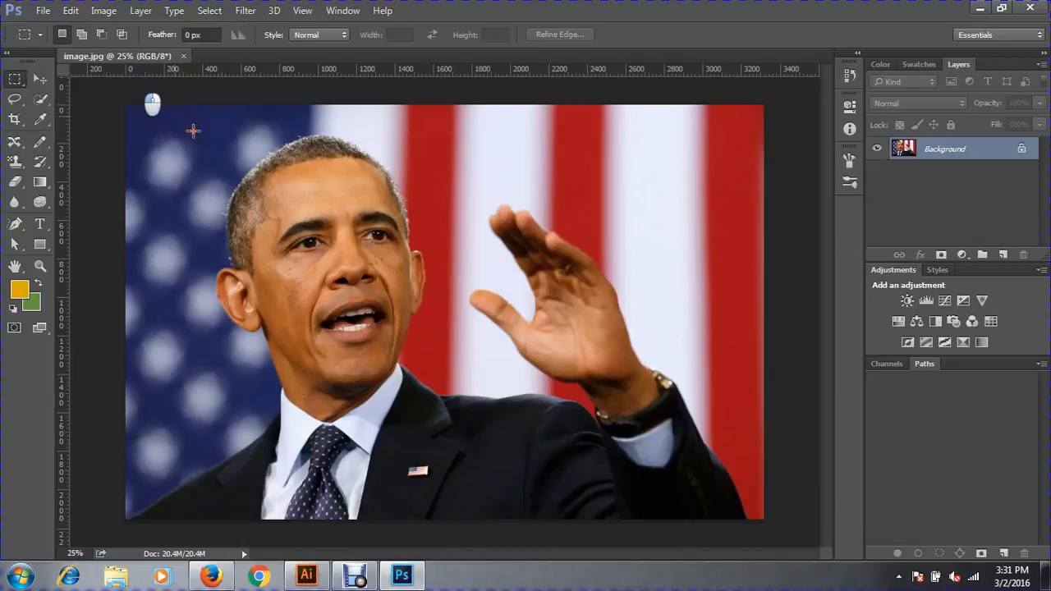
pyautogui.moveTo(176, 142); pyautogui.dragTo(545, 432)
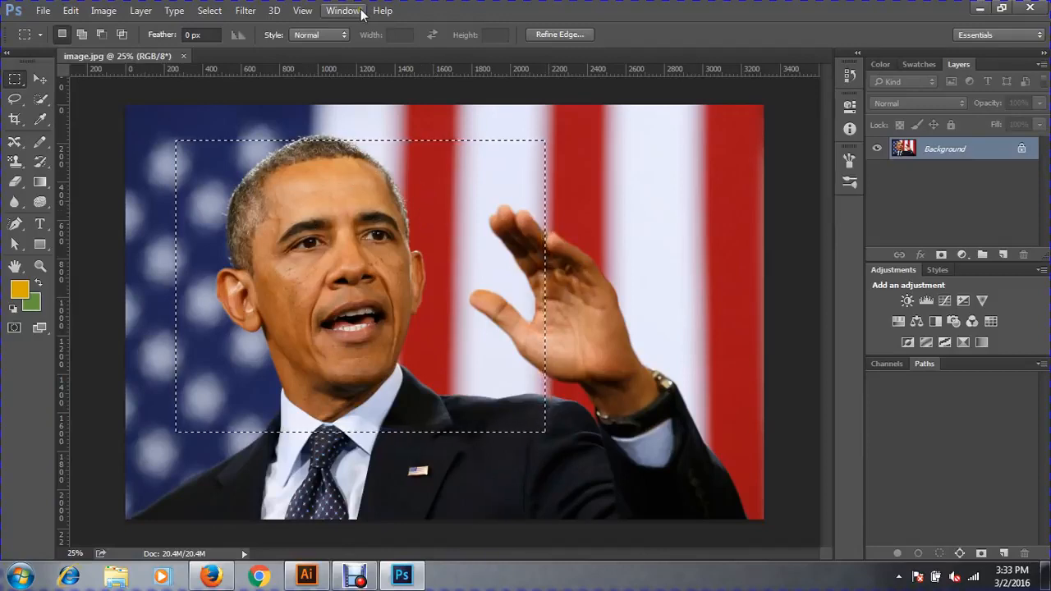
# Step: Fill the selection with the orange foreground color and with the green background color, undoing each fill
pyautogui.hotkey('alt', 'BackSpace')
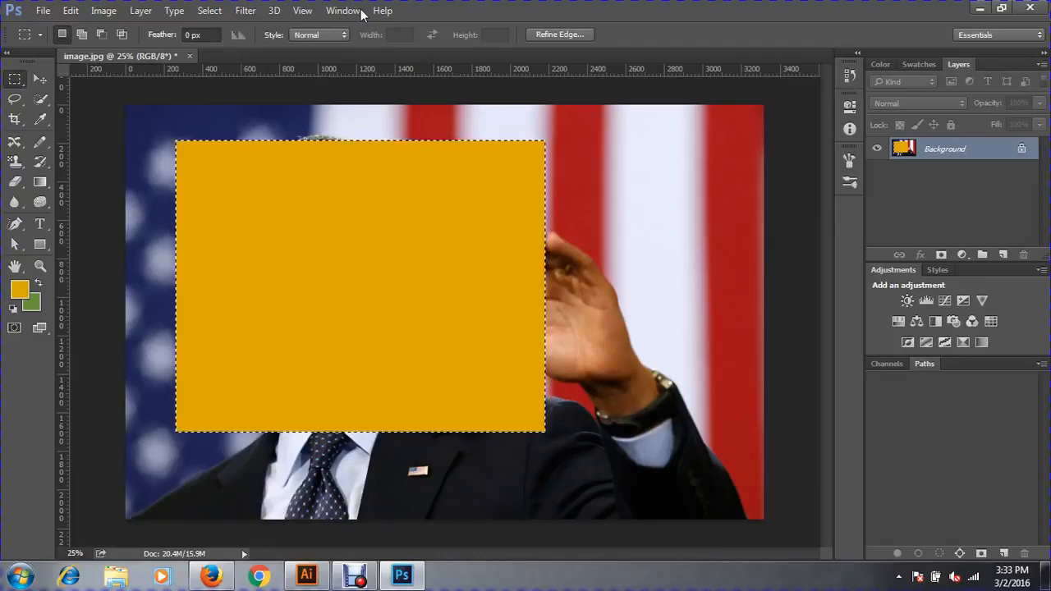
pyautogui.hotkey('ctrl', 'z')
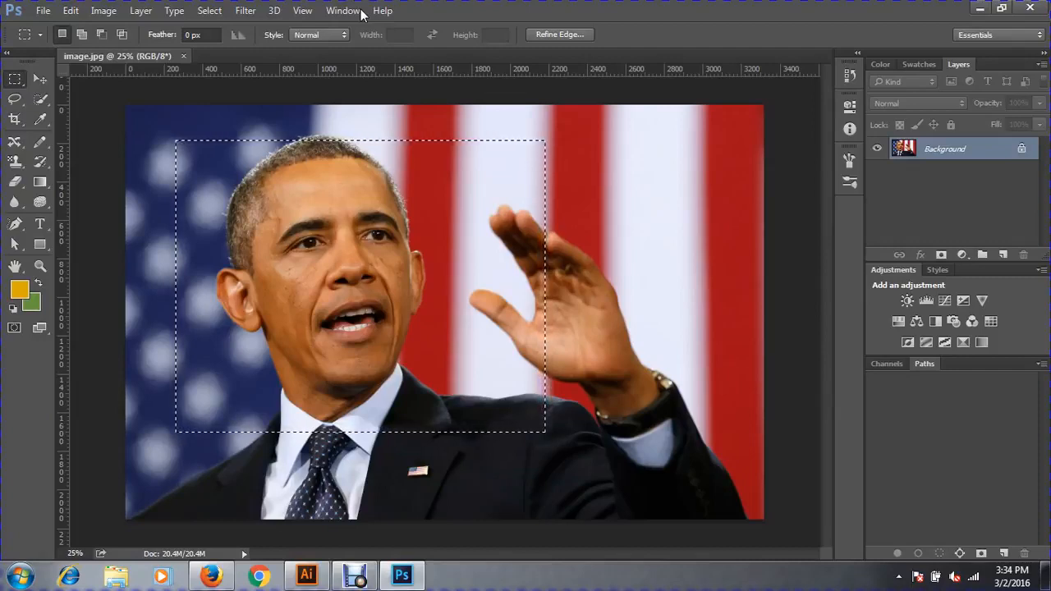
pyautogui.hotkey('ctrl', 'BackSpace')
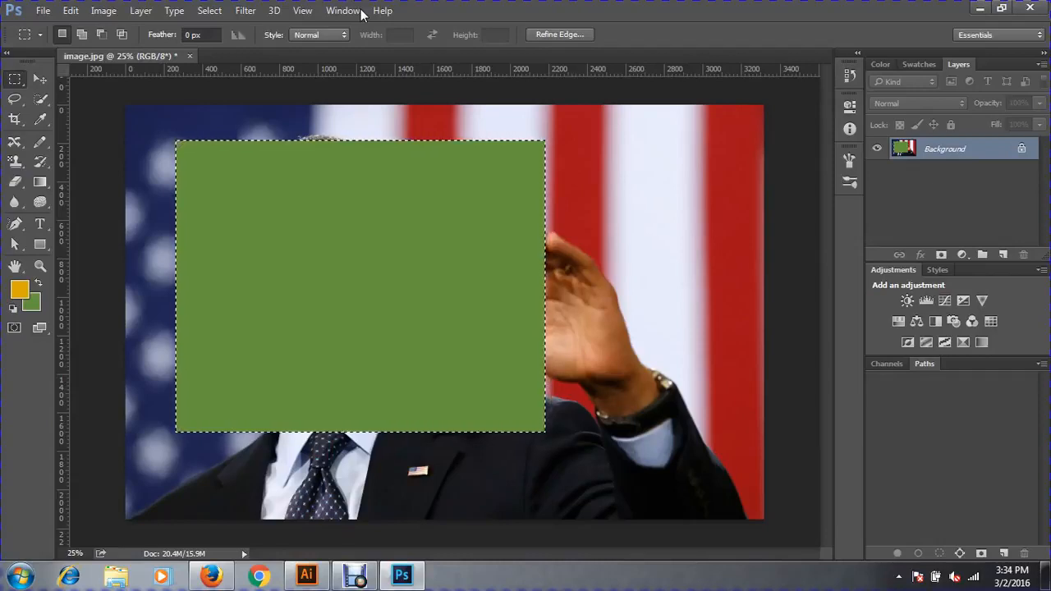
pyautogui.hotkey('ctrl', 'z')
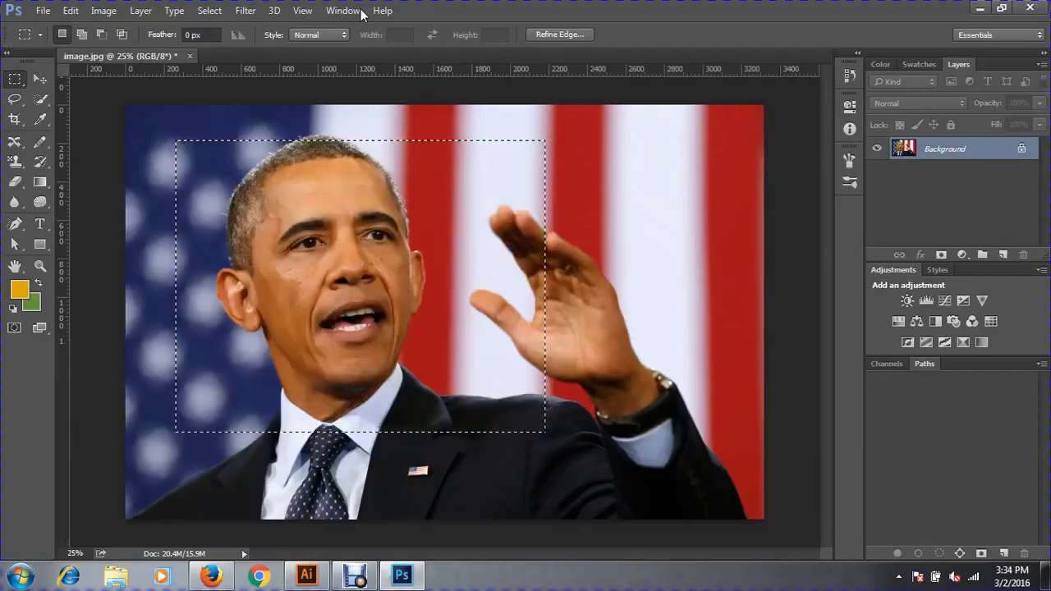
pyautogui.hotkey('alt', 'BackSpace')
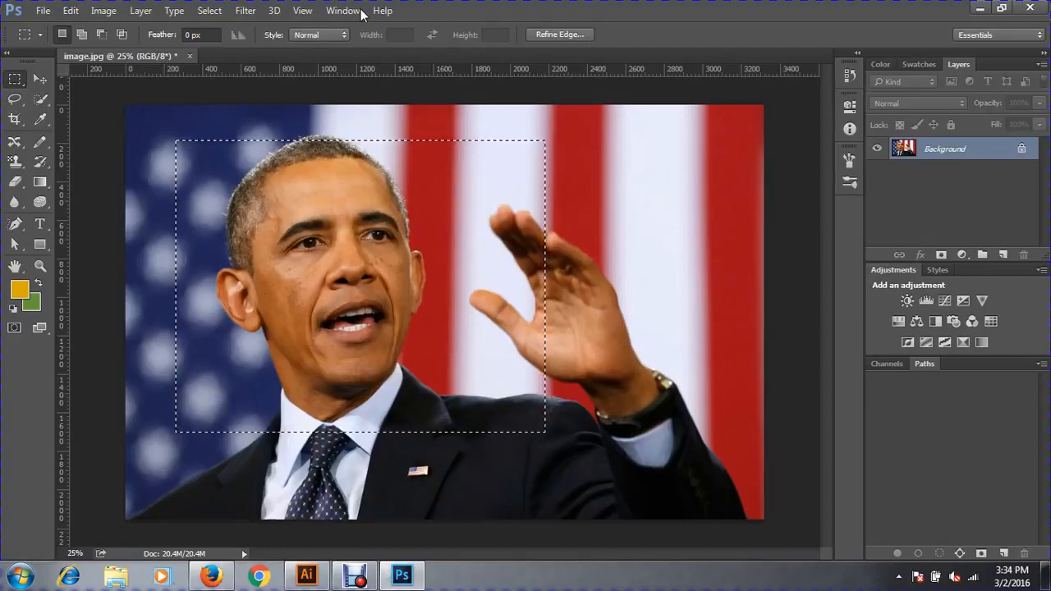
# Step: Deselect the rectangular area and reselect it
pyautogui.hotkey('ctrl', 'd')
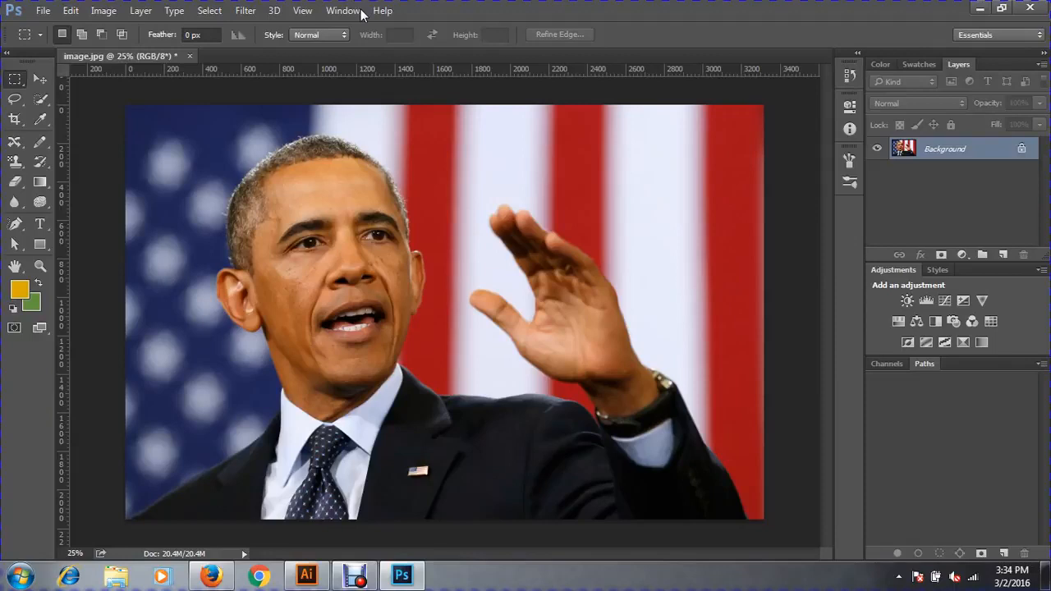
pyautogui.hotkey('ctrl', 'shift', 'd')
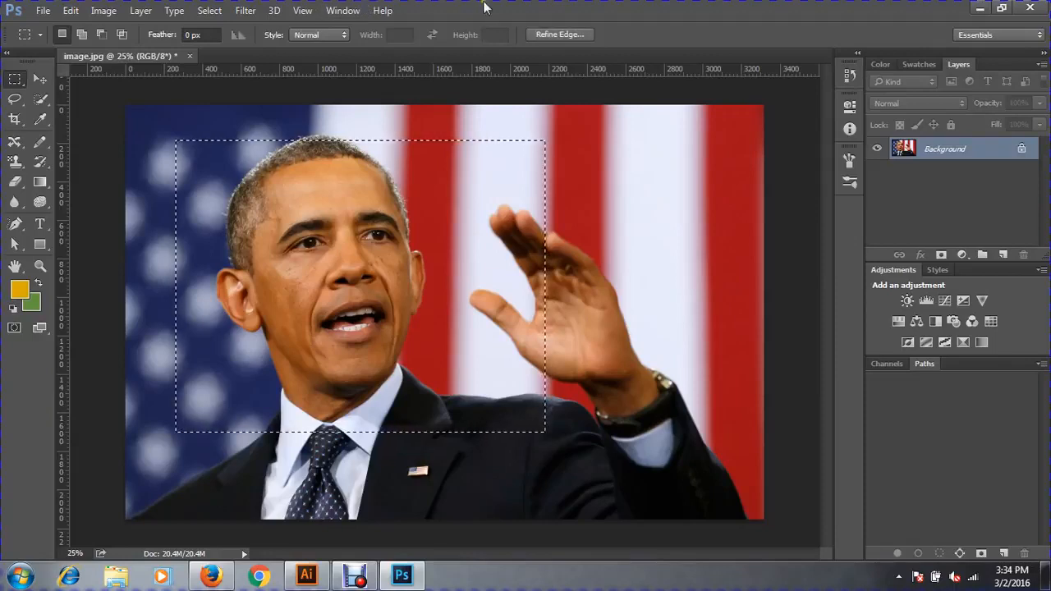
pyautogui.click(209, 11)
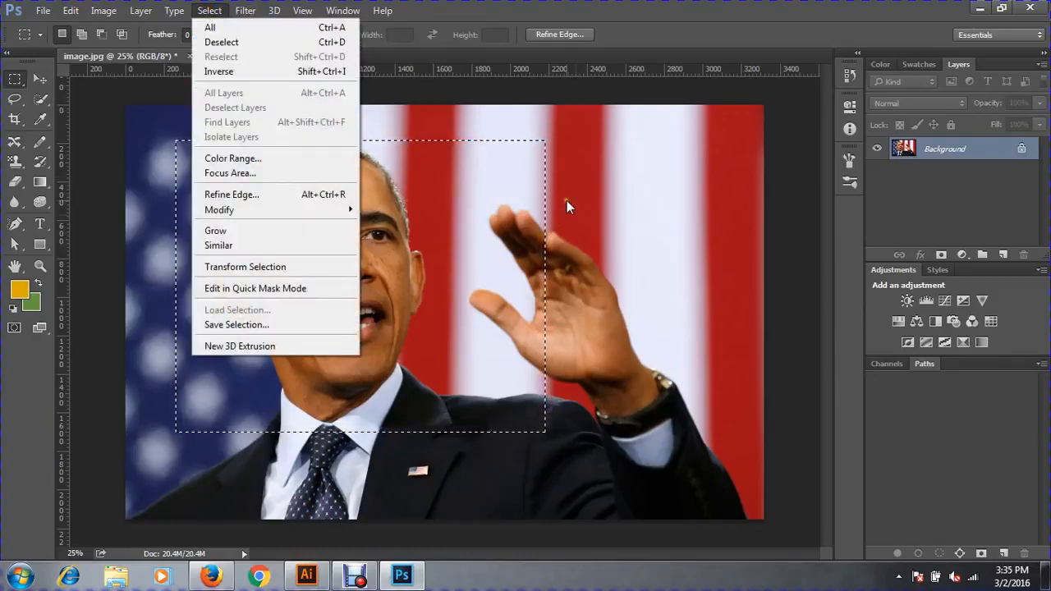
pyautogui.click(490, 210)
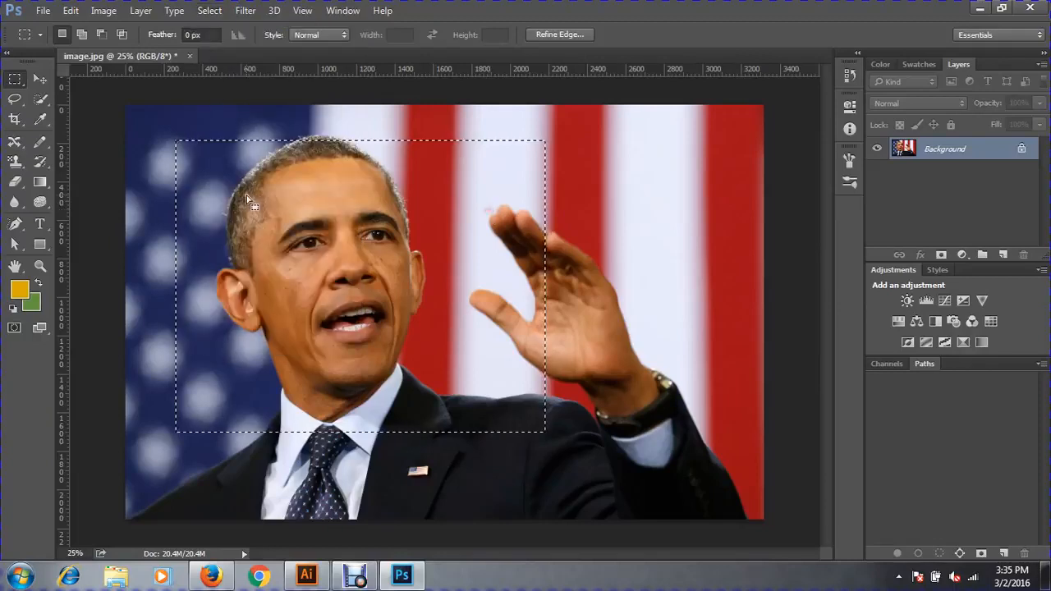
# Step: Fill the selection using the Fill command with contents set to Foreground Color, and undo the fill
pyautogui.click(71, 12)
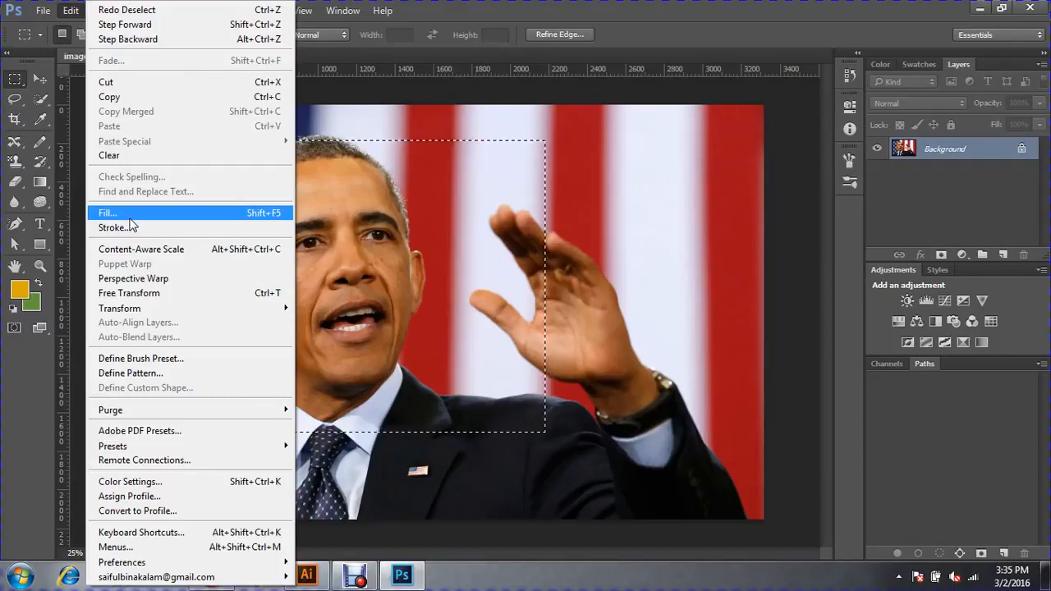
pyautogui.click(265, 216)
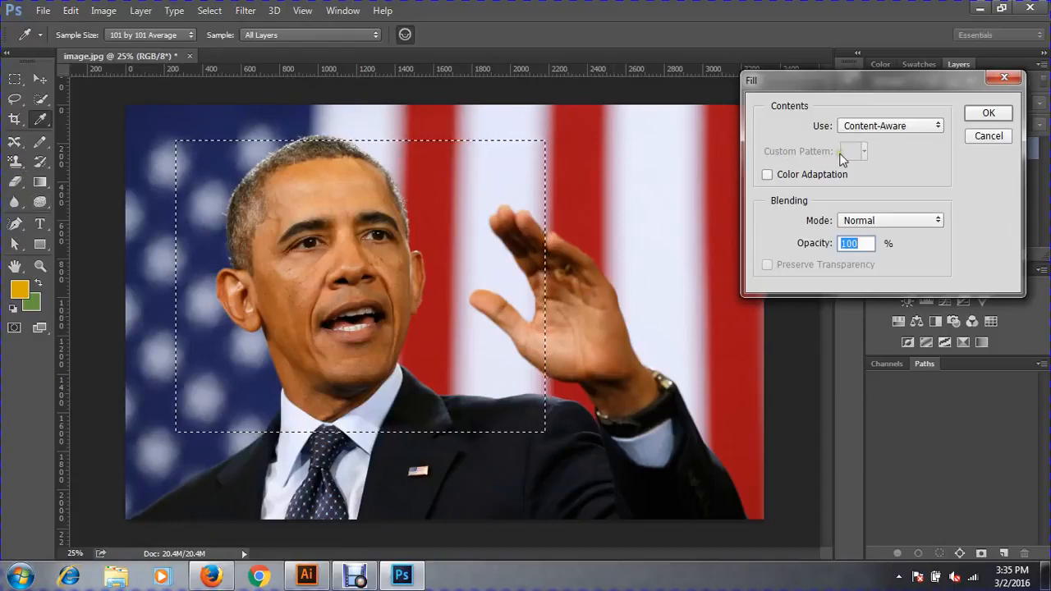
pyautogui.click(893, 125)
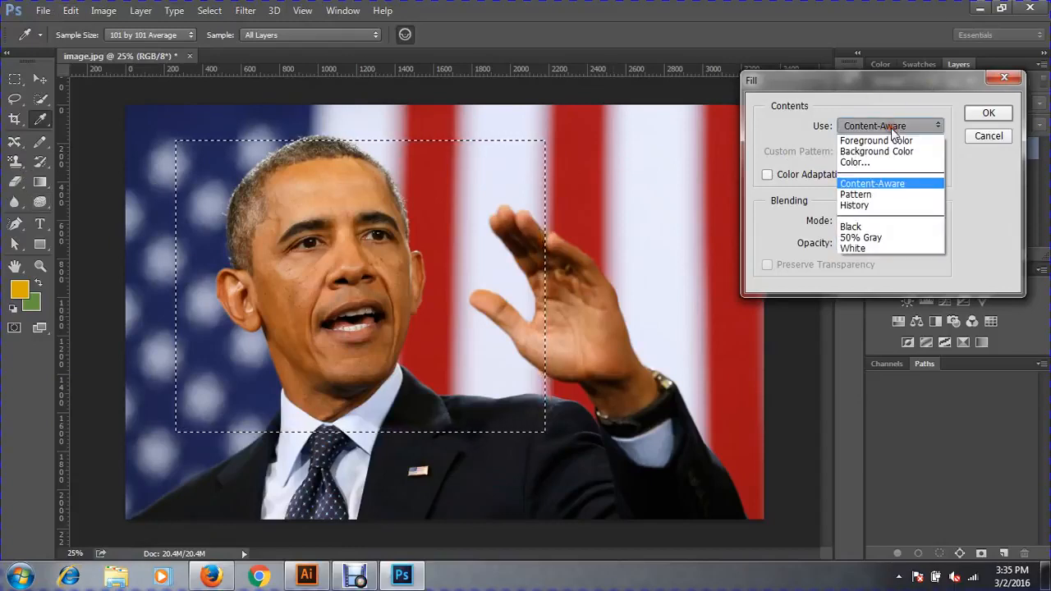
pyautogui.click(893, 140)
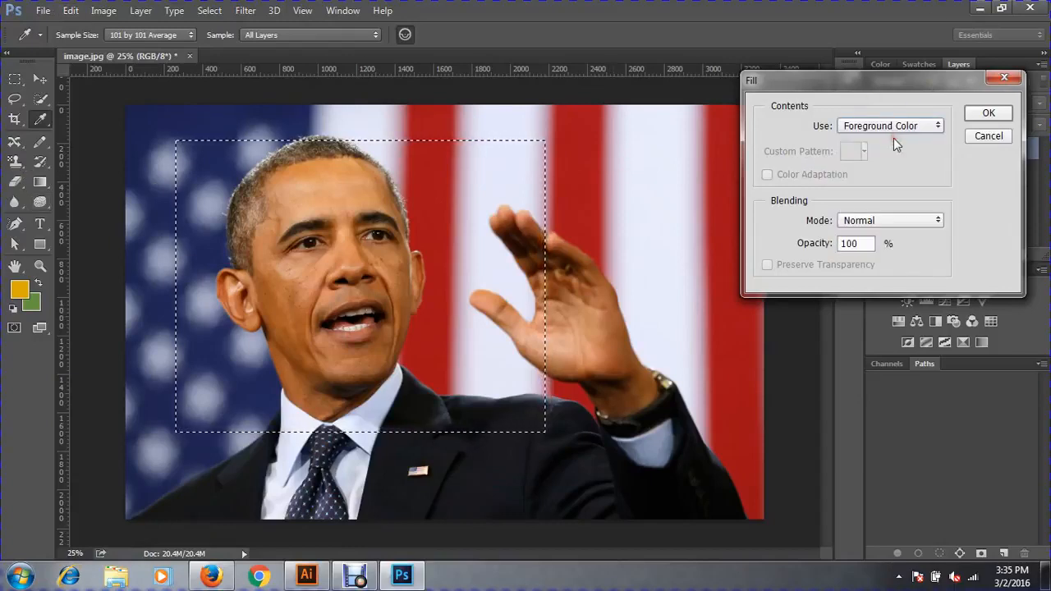
pyautogui.click(990, 115)
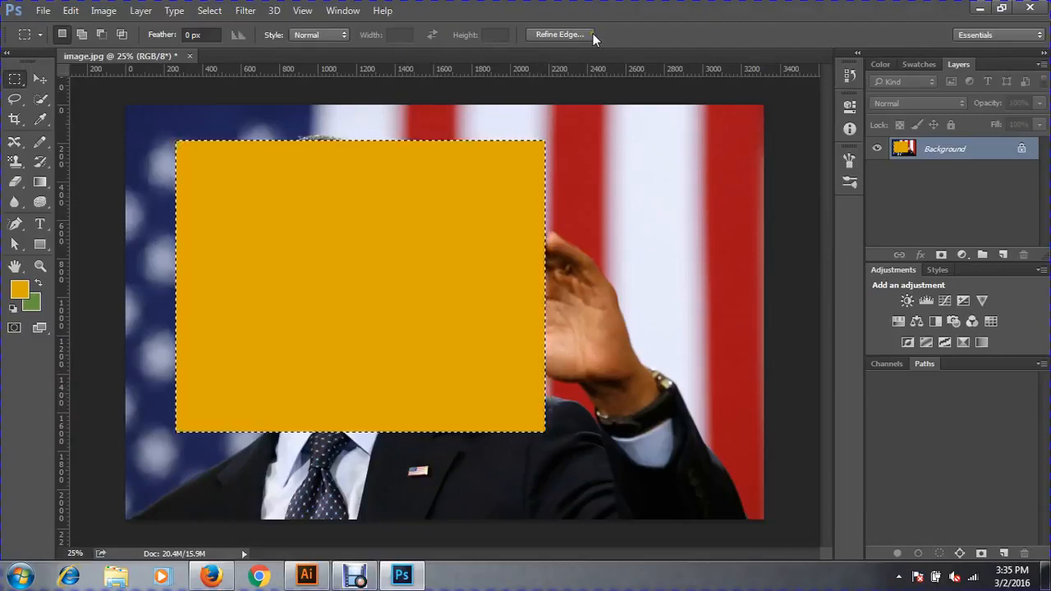
pyautogui.hotkey('ctrl', 'alt', 'z')
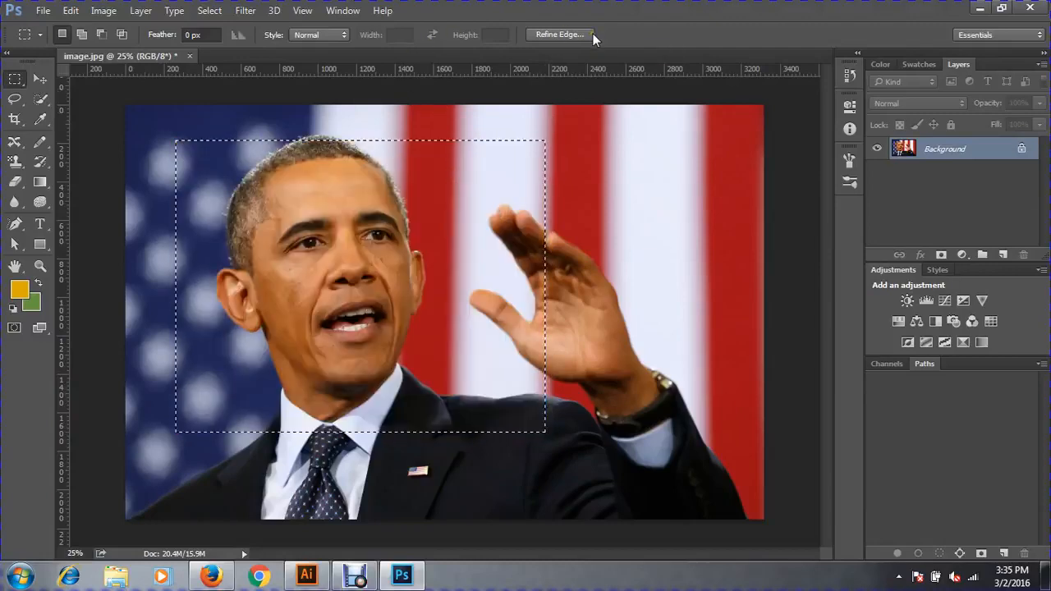
# Step: Try a custom dark red, #580d0d, as the Fill command's color for the selection, and cancel the fill
pyautogui.click(71, 11)
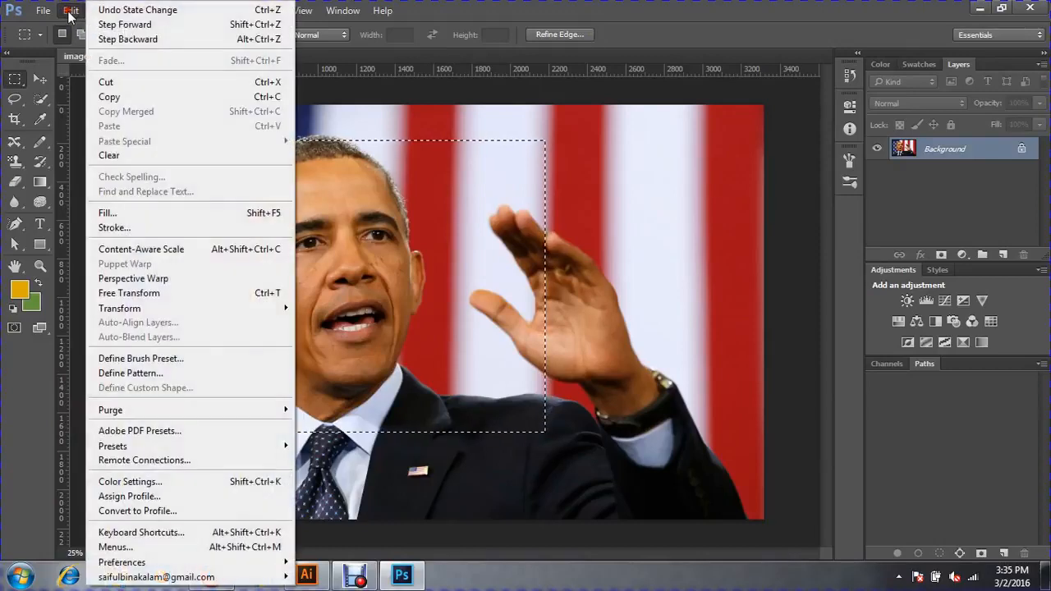
pyautogui.click(129, 214)
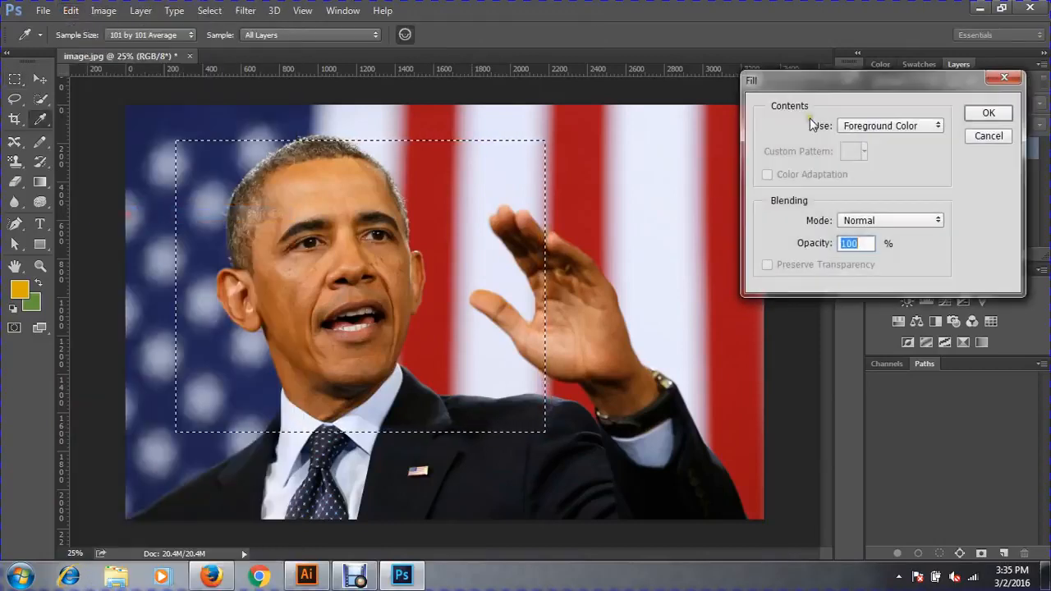
pyautogui.click(886, 124)
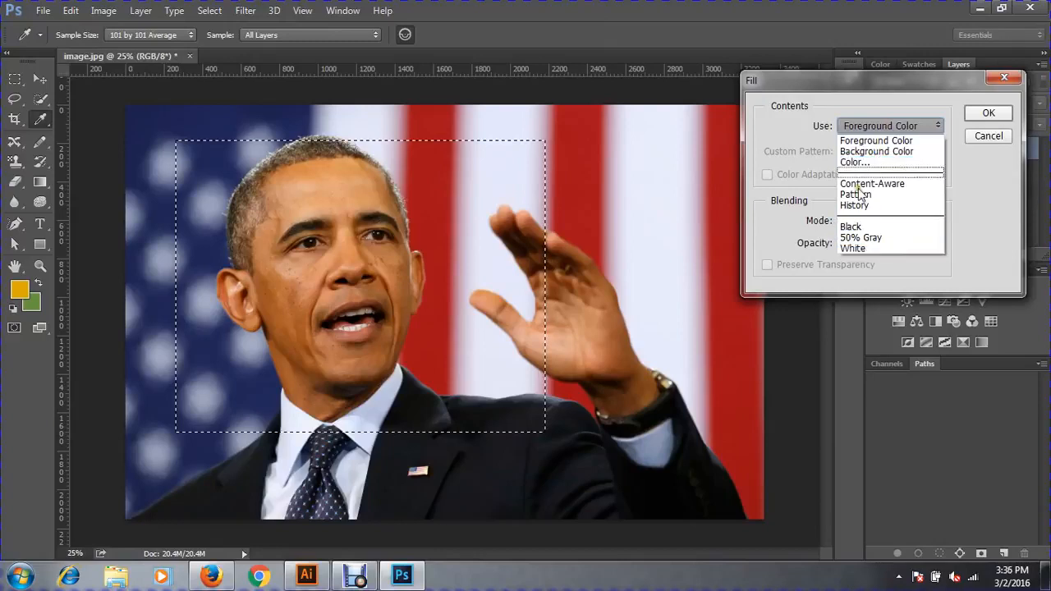
pyautogui.click(862, 161)
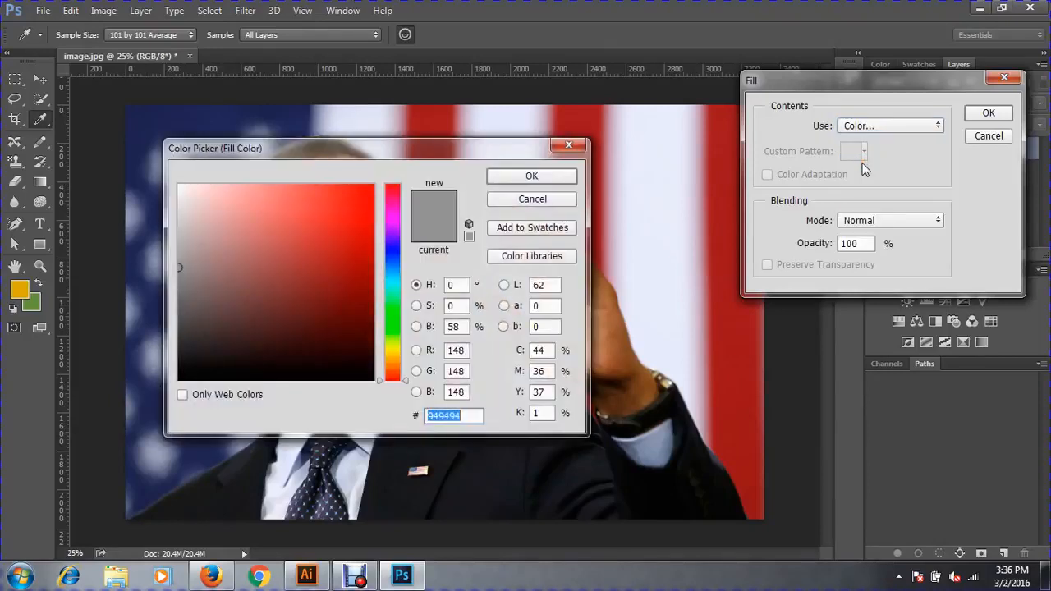
pyautogui.click(356, 194)
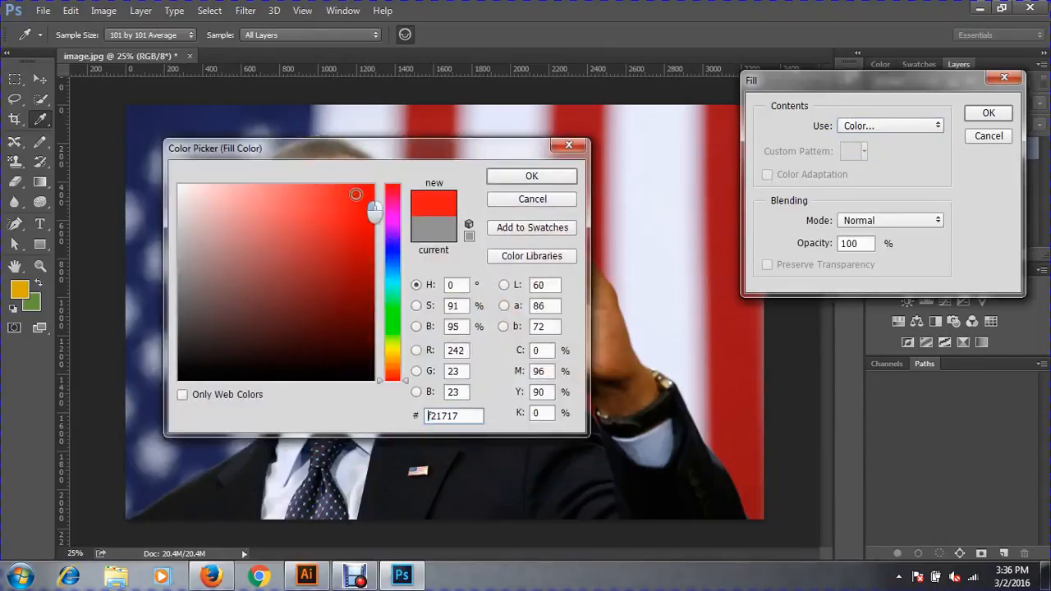
pyautogui.moveTo(355, 194); pyautogui.dragTo(345, 313)
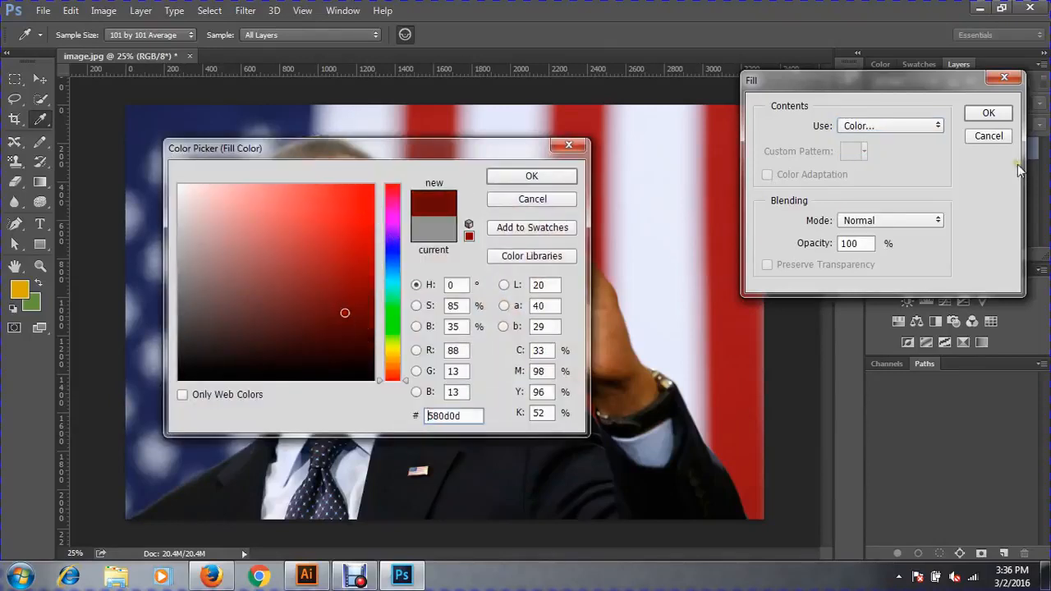
pyautogui.click(991, 137)
pyautogui.click(532, 198)
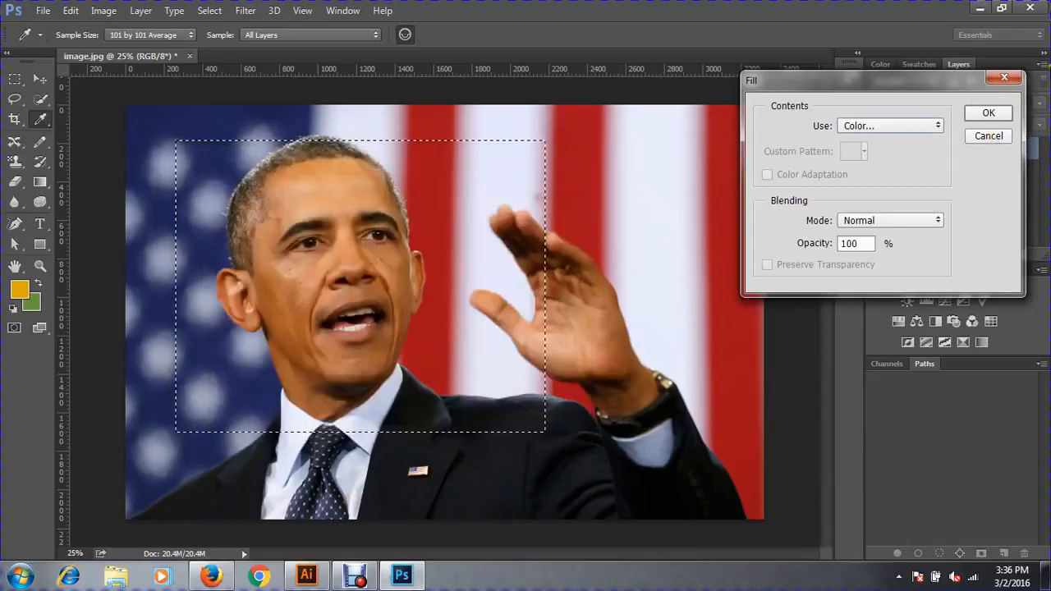
pyautogui.click(1006, 78)
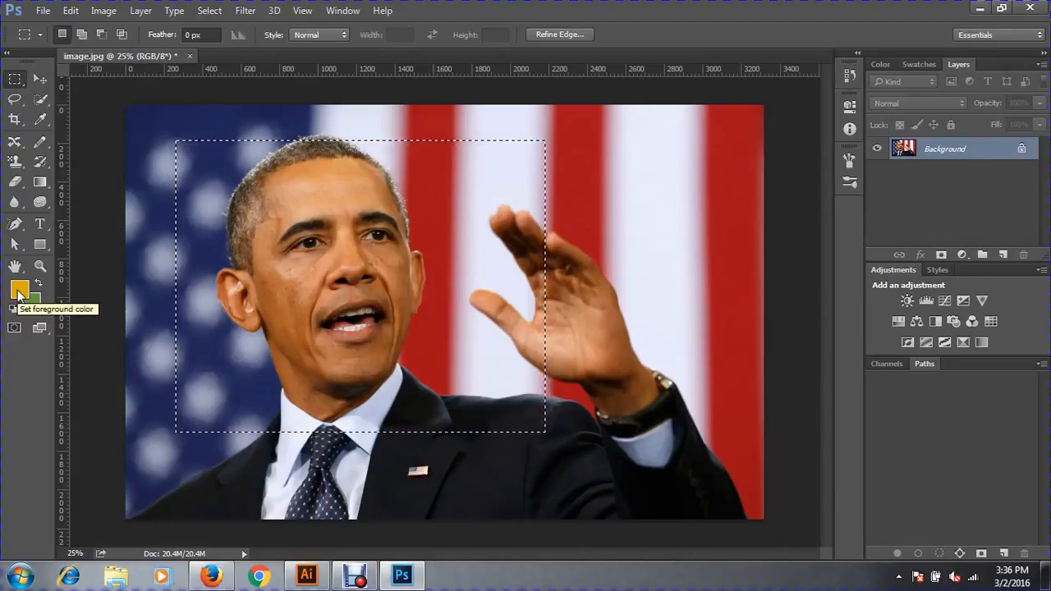
# Step: Start editing the foreground color and choose a bright red, #ed101f, after trying orange and brown shades
pyautogui.click(18, 292)
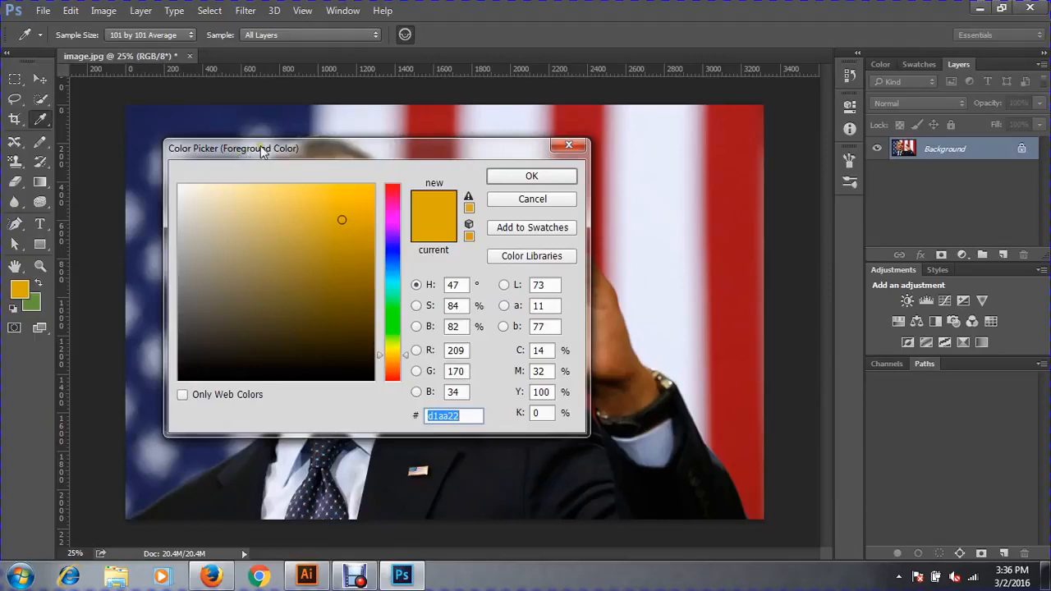
pyautogui.moveTo(260, 147); pyautogui.dragTo(197, 133)
pyautogui.moveTo(250, 211)
pyautogui.mouseDown()
pyautogui.moveTo(186, 284)
pyautogui.moveTo(158, 225)
pyautogui.moveTo(252, 223)
pyautogui.moveTo(315, 203)
pyautogui.moveTo(305, 317)
pyautogui.moveTo(302, 205)
pyautogui.mouseUp()
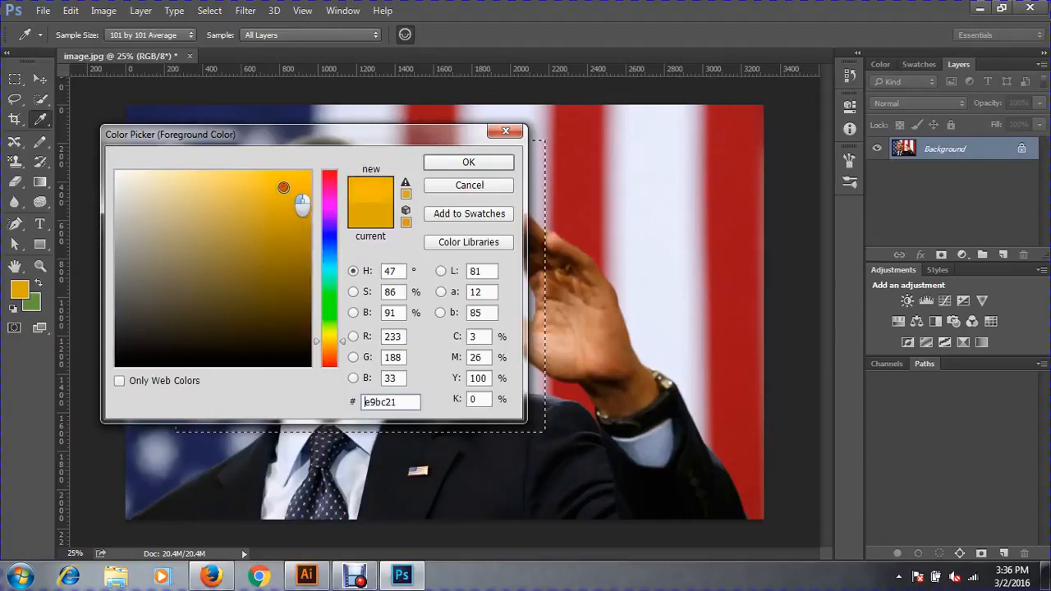
pyautogui.moveTo(302, 205)
pyautogui.mouseDown()
pyautogui.moveTo(188, 203)
pyautogui.moveTo(157, 233)
pyautogui.moveTo(222, 375)
pyautogui.moveTo(225, 329)
pyautogui.mouseUp()
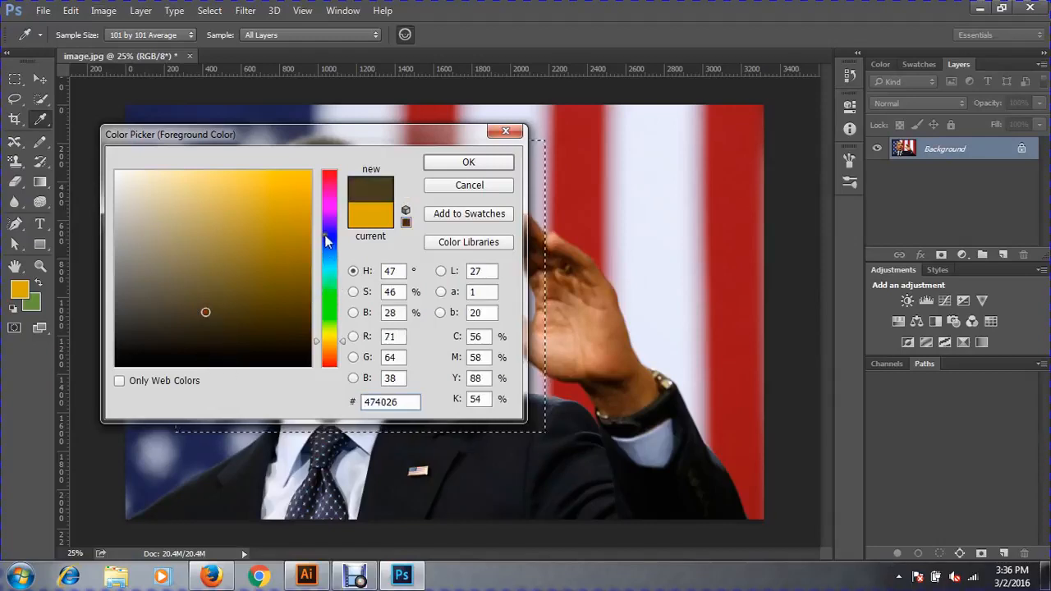
pyautogui.moveTo(332, 205); pyautogui.dragTo(332, 172)
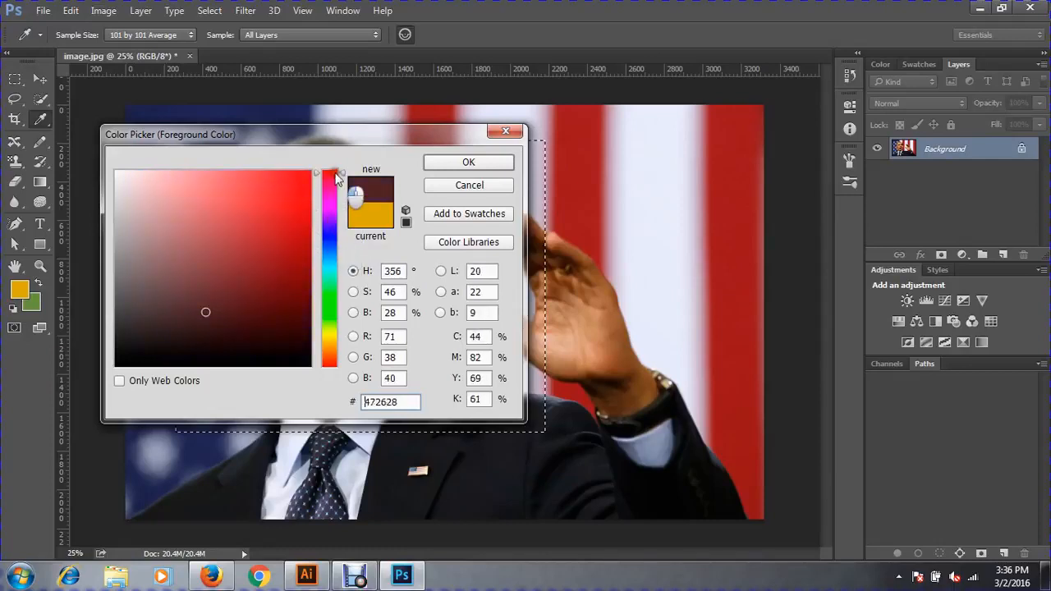
pyautogui.click(298, 184)
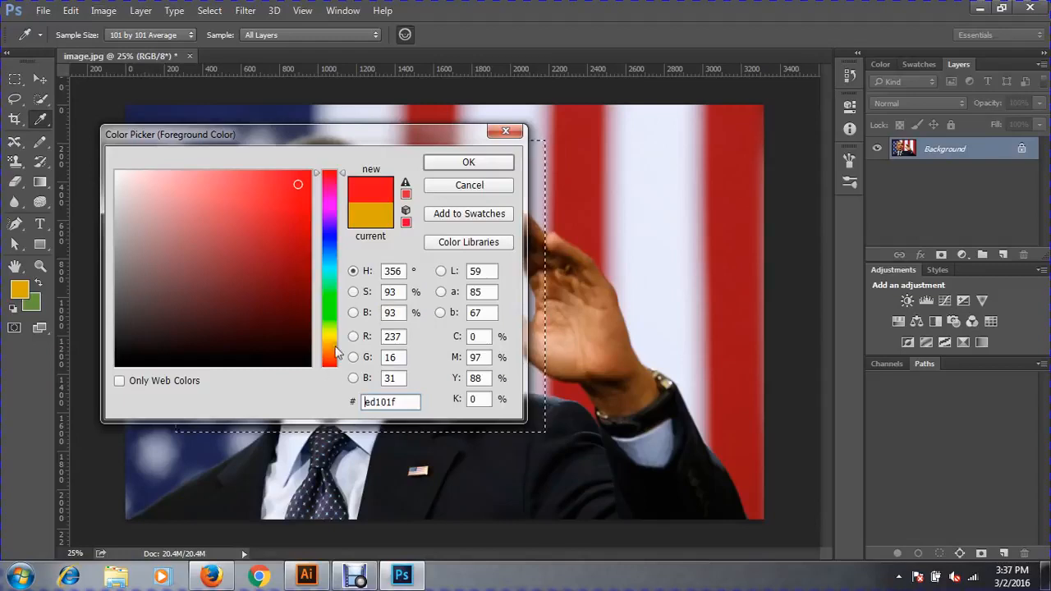
# Step: Set the new foreground color's hue to 0° and try its shades, ending on bright red #f50a0a
pyautogui.moveTo(329, 206); pyautogui.dragTo(316, 374)
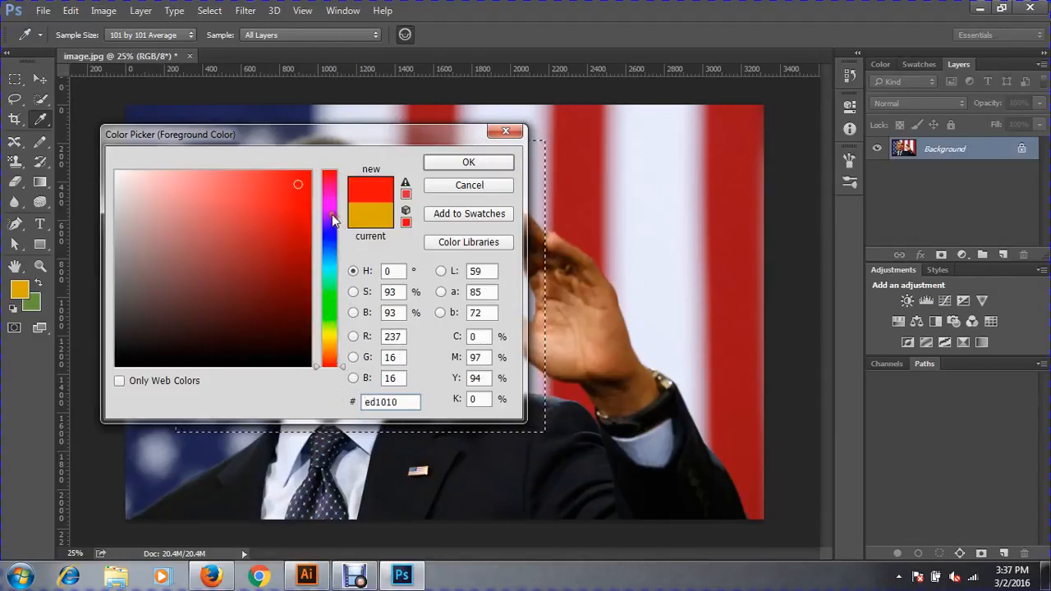
pyautogui.click(330, 181)
pyautogui.moveTo(331, 182); pyautogui.dragTo(332, 173)
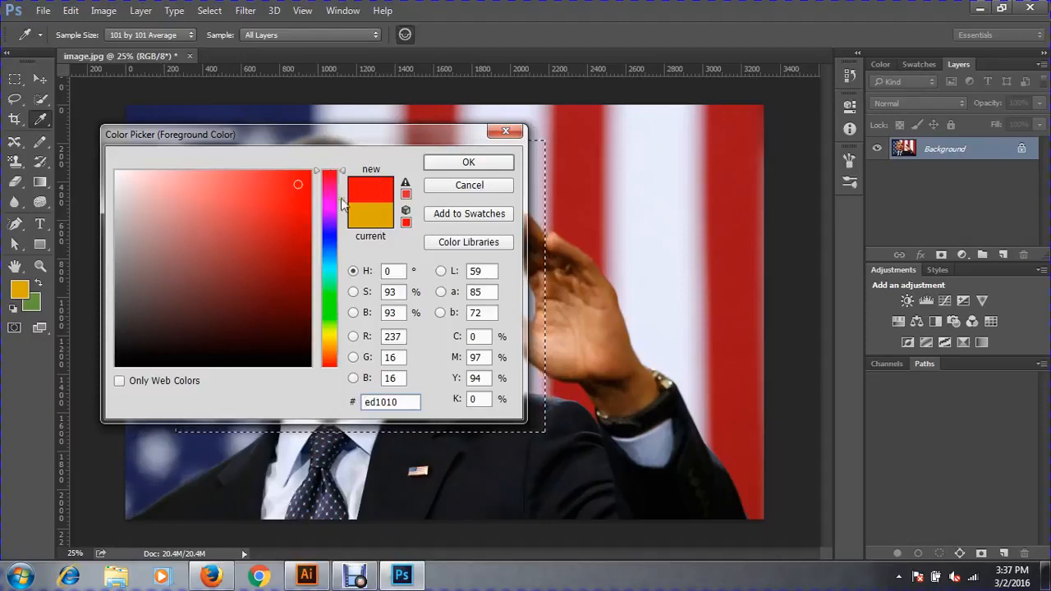
pyautogui.click(193, 227)
pyautogui.moveTo(175, 288); pyautogui.dragTo(176, 289)
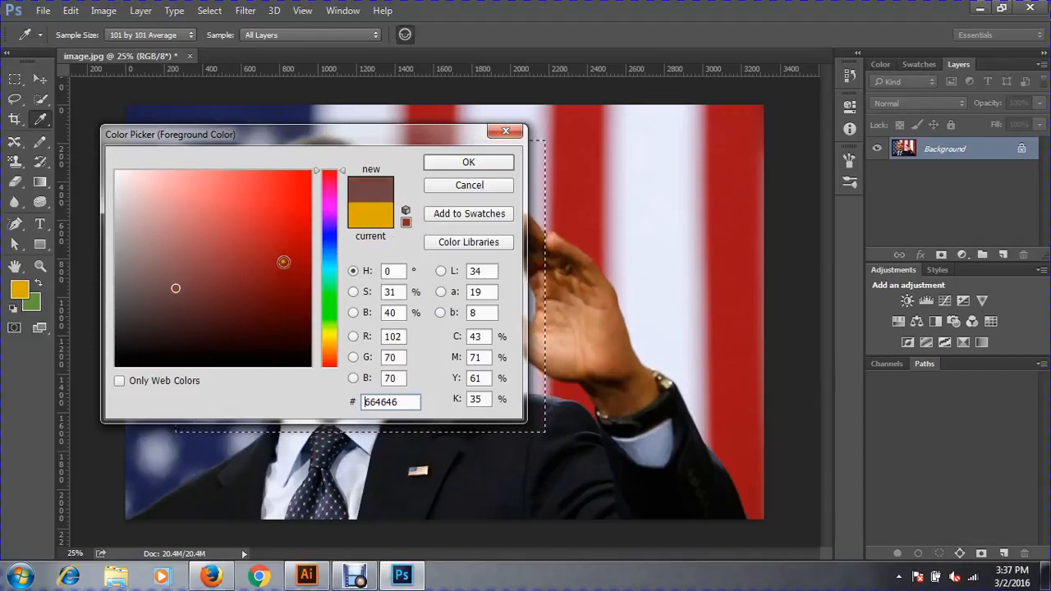
pyautogui.moveTo(283, 262); pyautogui.dragTo(302, 178)
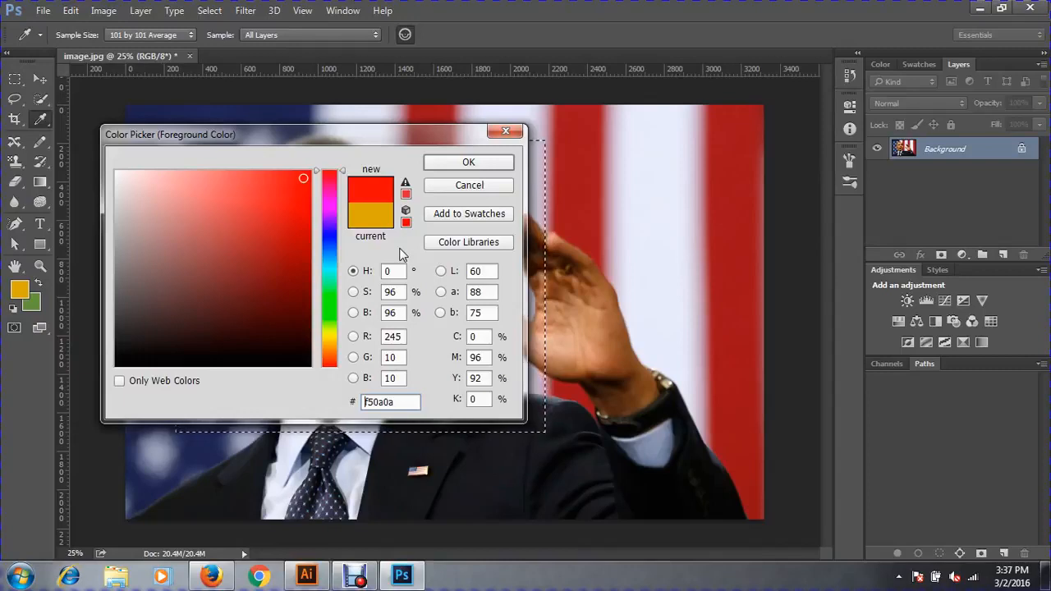
# Step: Shift the hue to blue at 217° and try several blue shades, ending on #3a74d4
pyautogui.moveTo(242, 199)
pyautogui.mouseDown()
pyautogui.moveTo(260, 206)
pyautogui.moveTo(256, 323)
pyautogui.moveTo(277, 211)
pyautogui.moveTo(330, 247)
pyautogui.mouseUp()
pyautogui.click(300, 181)
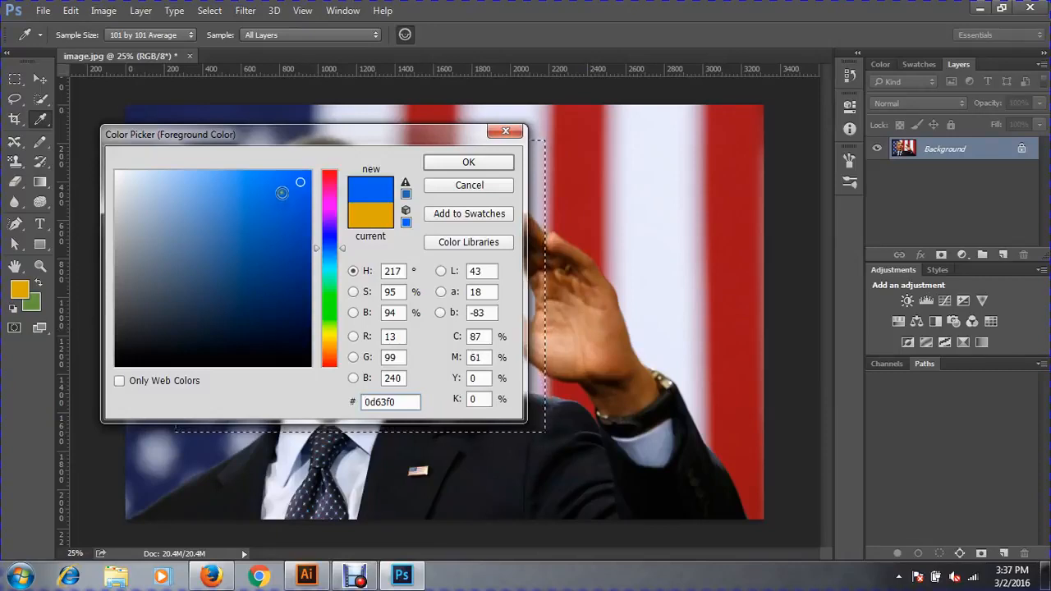
pyautogui.click(280, 224)
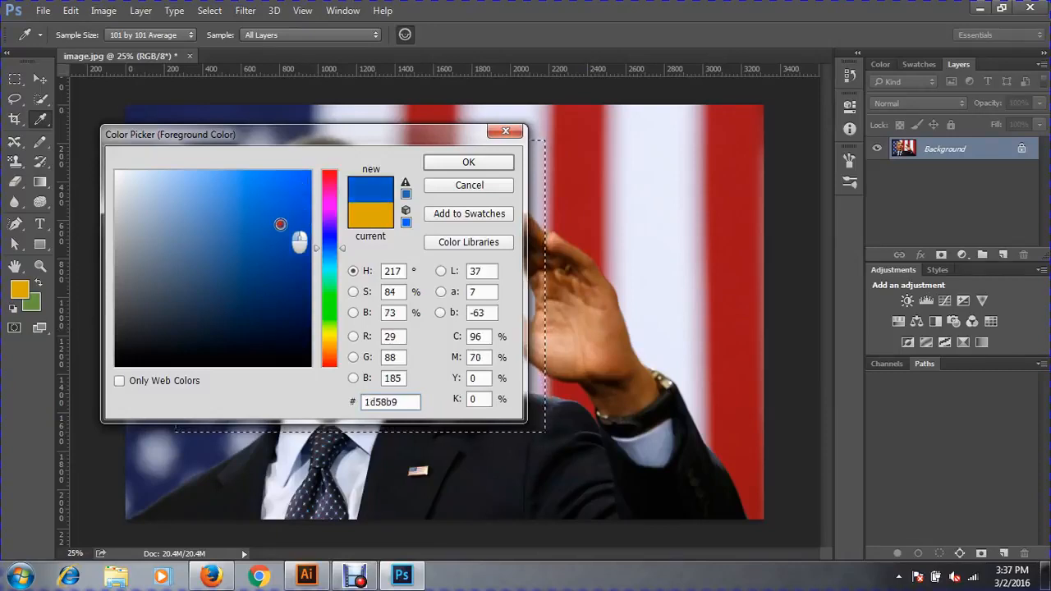
pyautogui.click(257, 203)
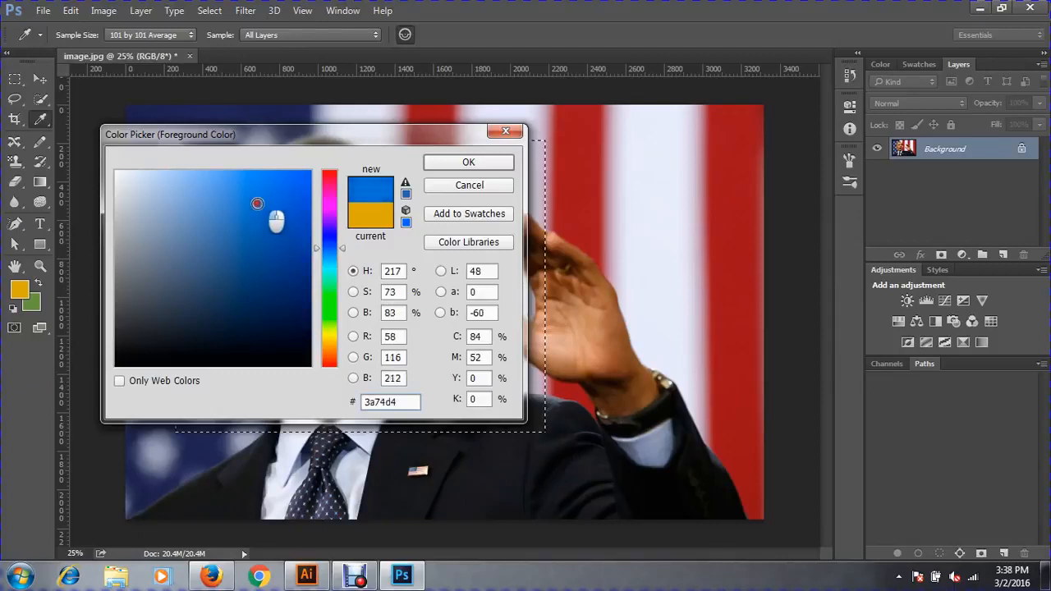
# Step: Shift the hue to 344° and choose a pinkish red, #f51650
pyautogui.click(332, 182)
pyautogui.click(307, 178)
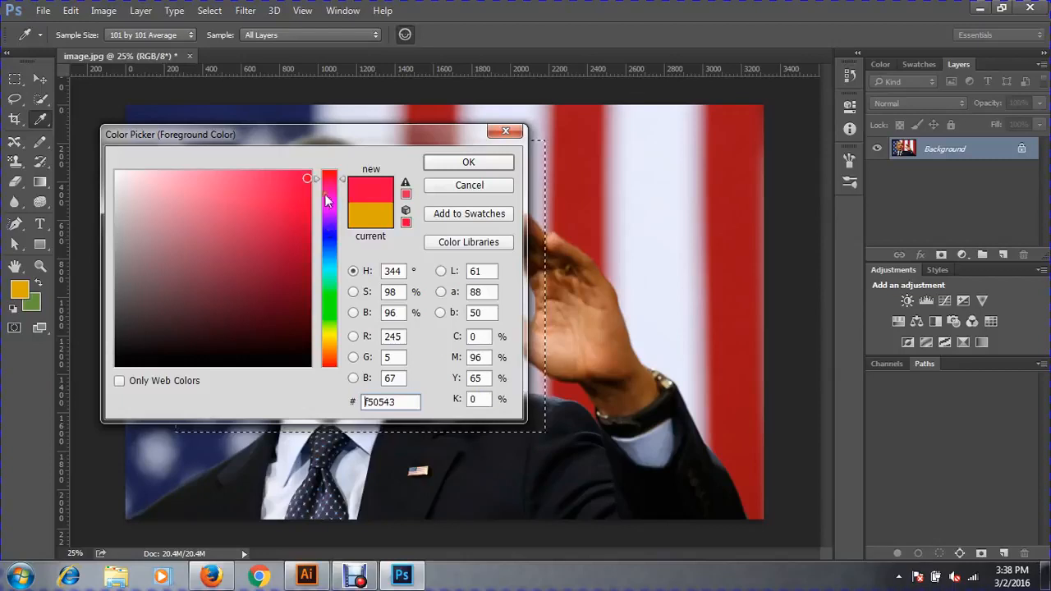
pyautogui.click(293, 178)
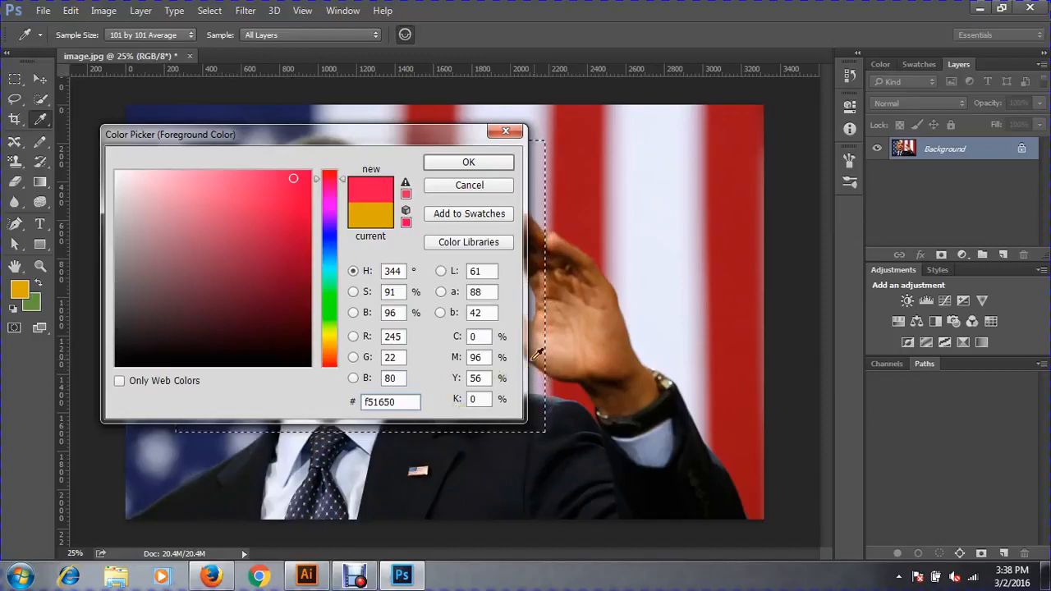
# Step: Define the color by CMYK values with cyan 0%, magenta 100% and yellow 100%
pyautogui.click(478, 336)
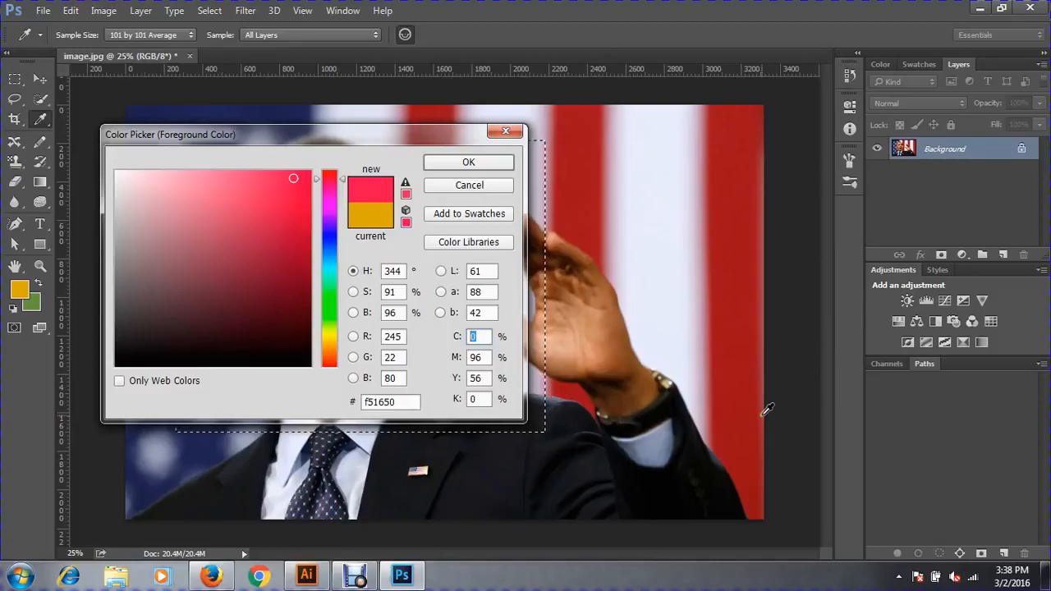
pyautogui.write('0')
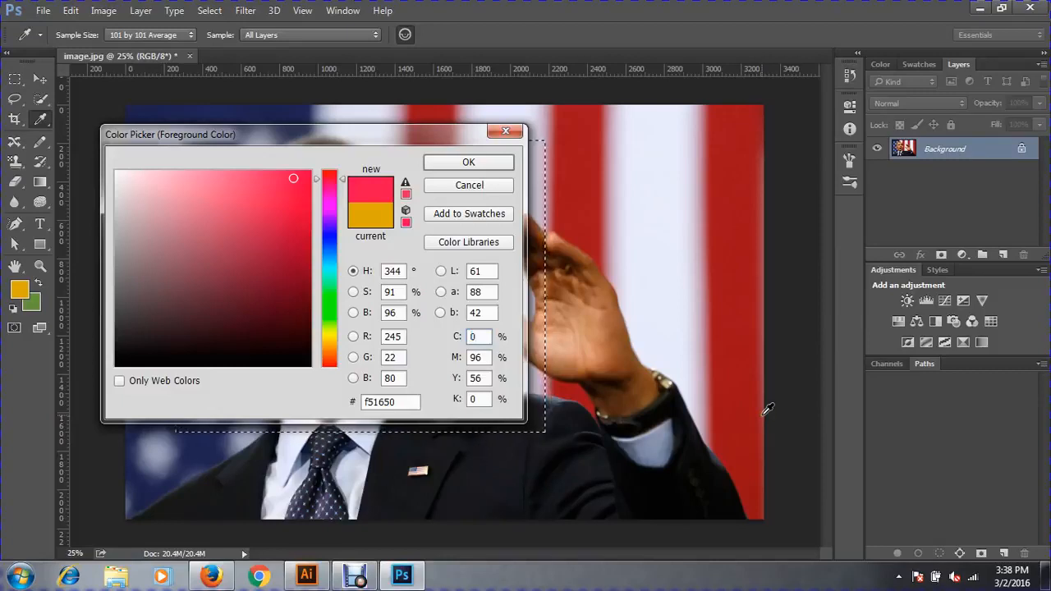
pyautogui.press('Tab')
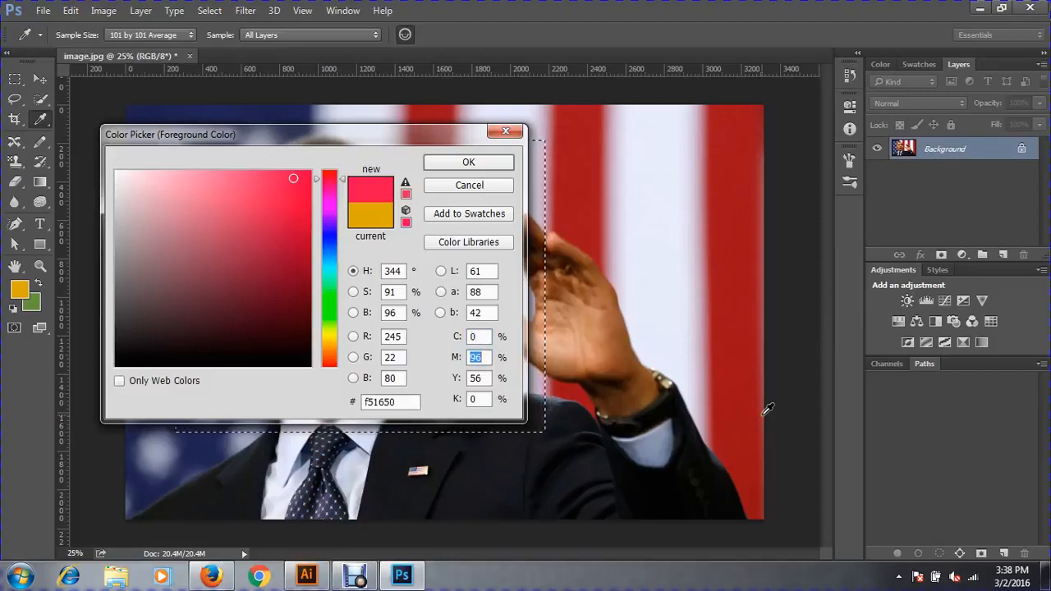
pyautogui.write('100')
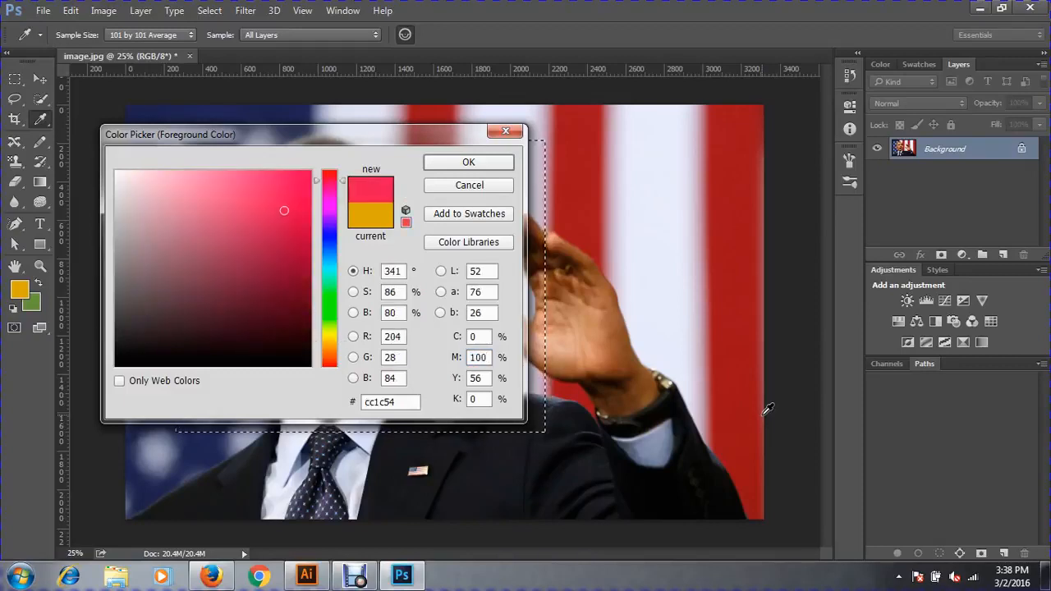
pyautogui.press('Tab')
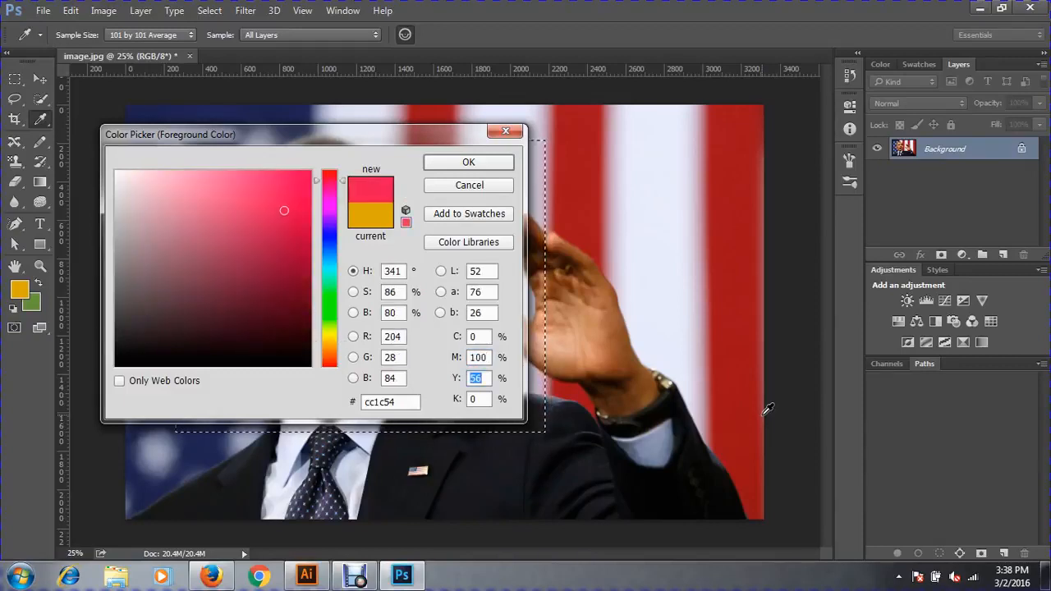
pyautogui.write('100')
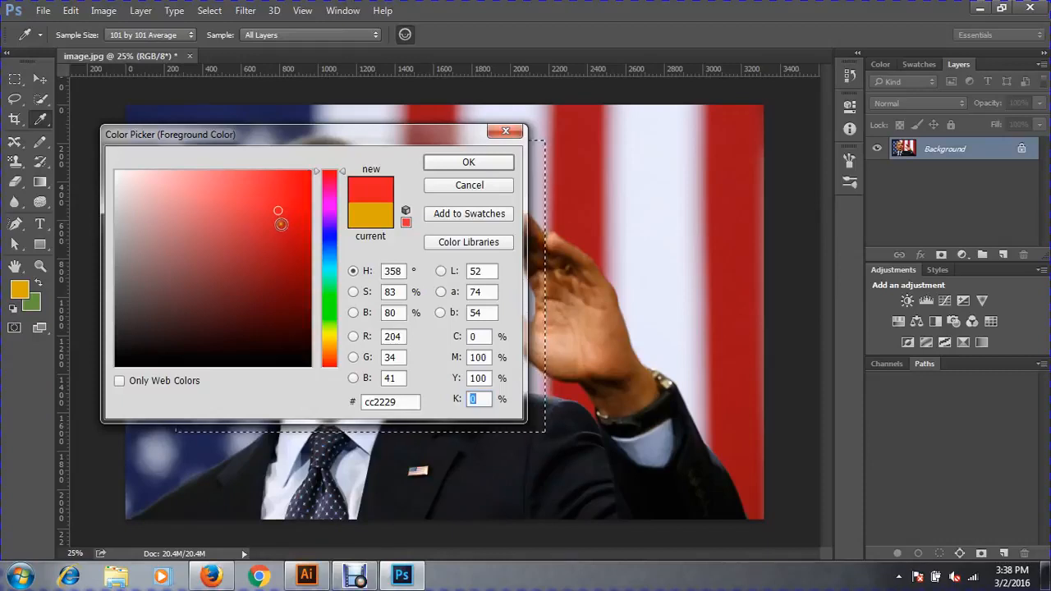
# Step: Replace bright out-of-gamut reds with their closest printable color and accept #cd3131 as the foreground color
pyautogui.click(305, 180)
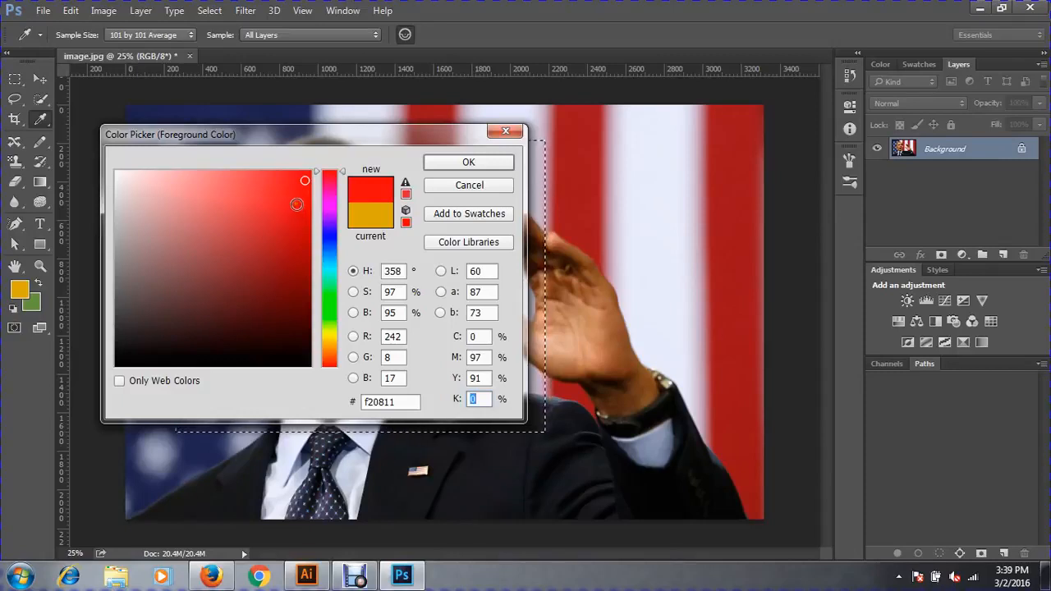
pyautogui.click(405, 185)
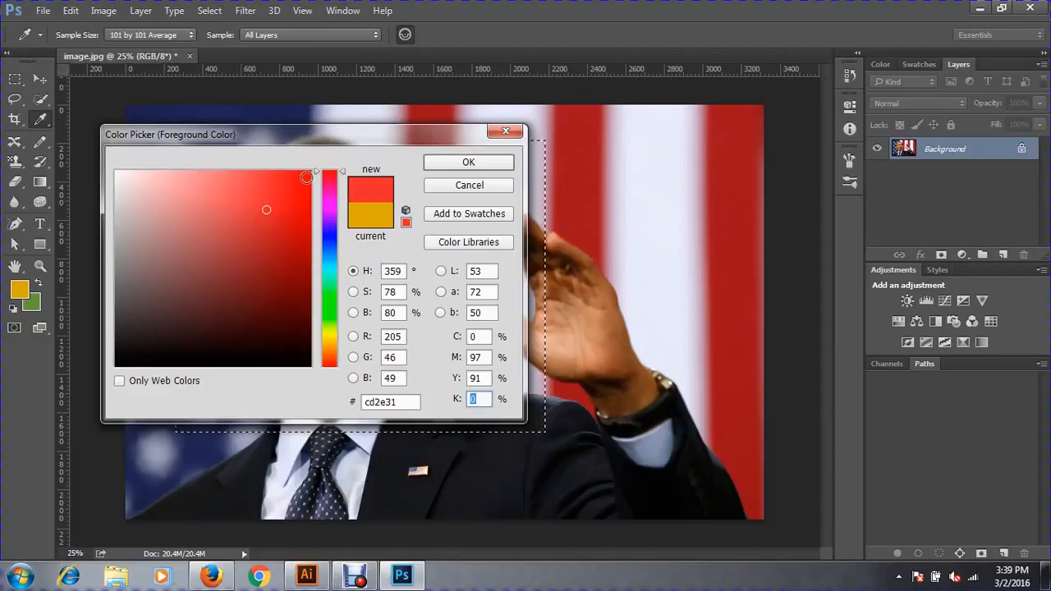
pyautogui.click(303, 176)
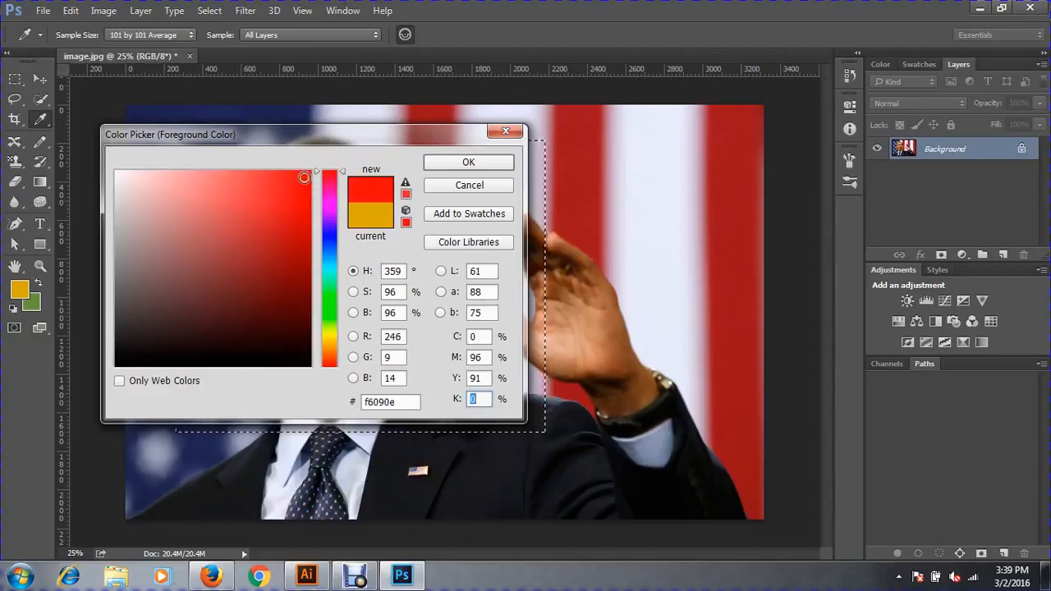
pyautogui.click(405, 187)
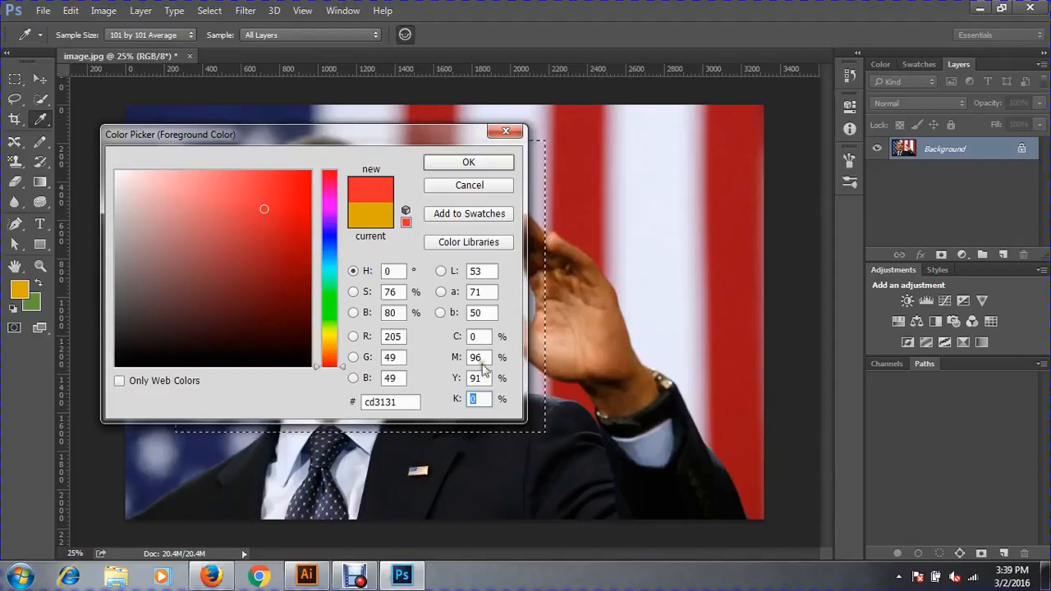
pyautogui.click(481, 164)
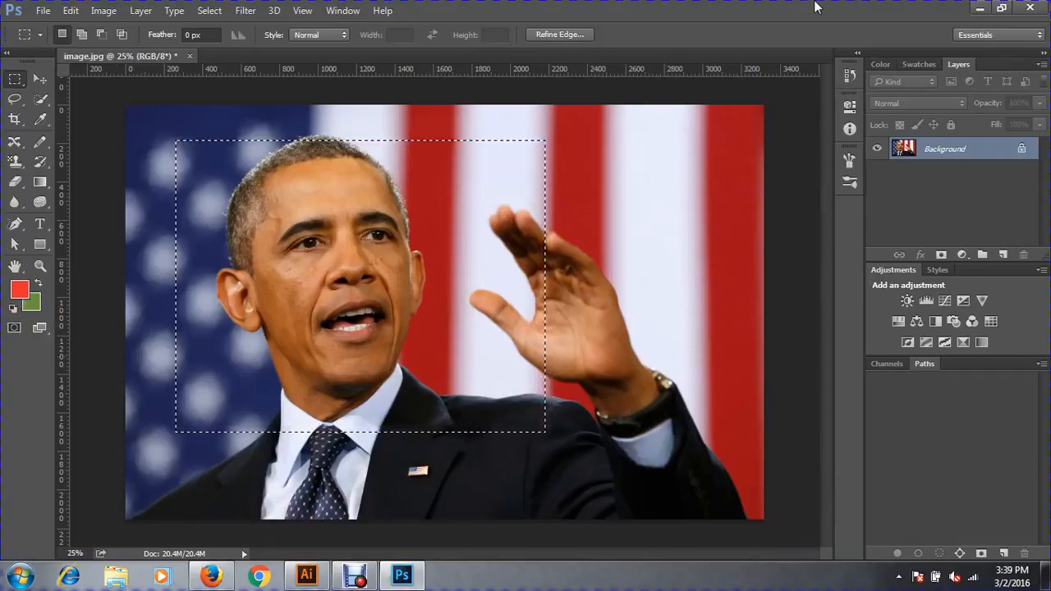
# Step: Display the docked color spectrum and try red and blue shades for the foreground color, ending on dark navy blue
pyautogui.click(879, 64)
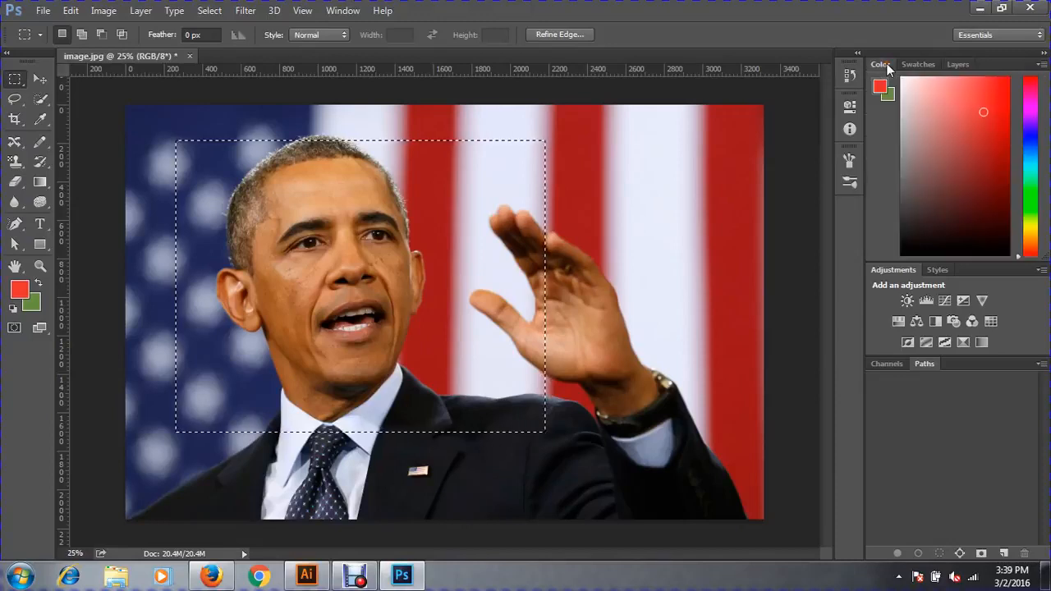
pyautogui.moveTo(993, 152); pyautogui.dragTo(949, 217)
pyautogui.moveTo(967, 127); pyautogui.dragTo(996, 86)
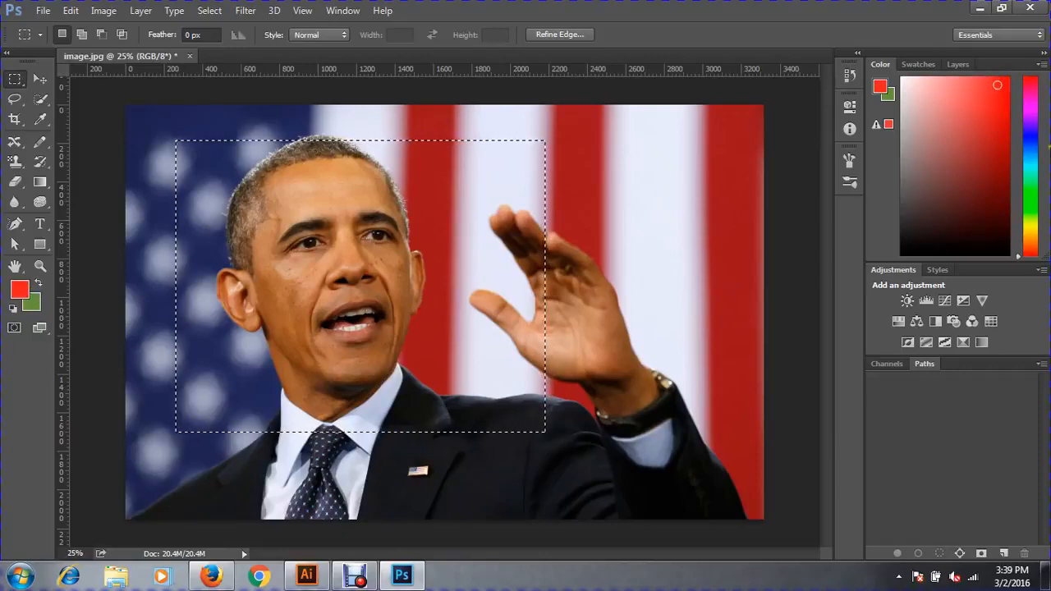
pyautogui.click(999, 208)
pyautogui.moveTo(1035, 197); pyautogui.dragTo(1035, 140)
pyautogui.click(988, 174)
pyautogui.click(989, 219)
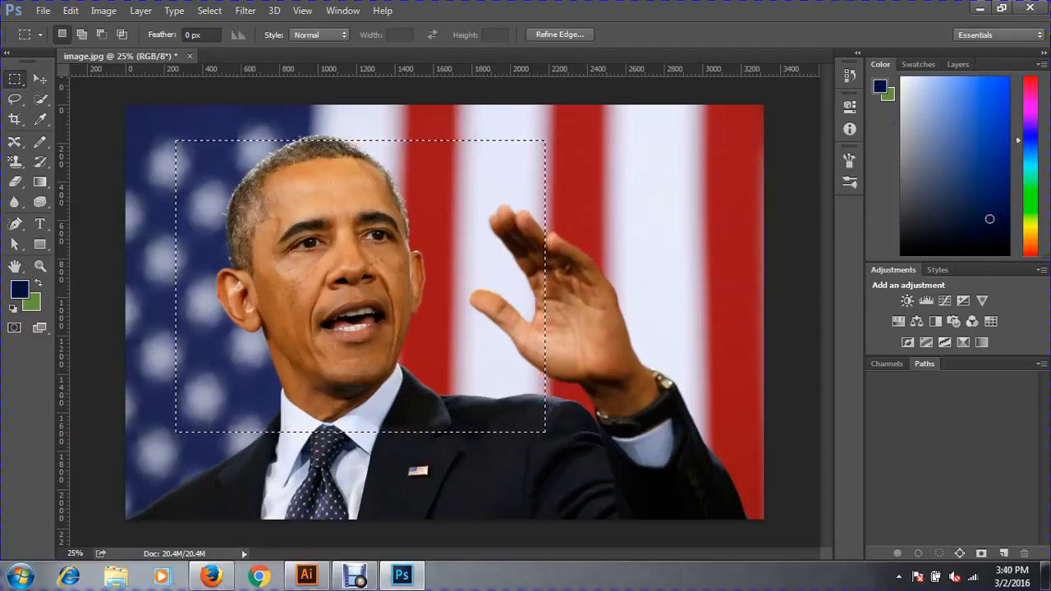
# Step: Reselect the Essentials workspace and switch to the 3D workspace
pyautogui.click(999, 37)
pyautogui.click(997, 37)
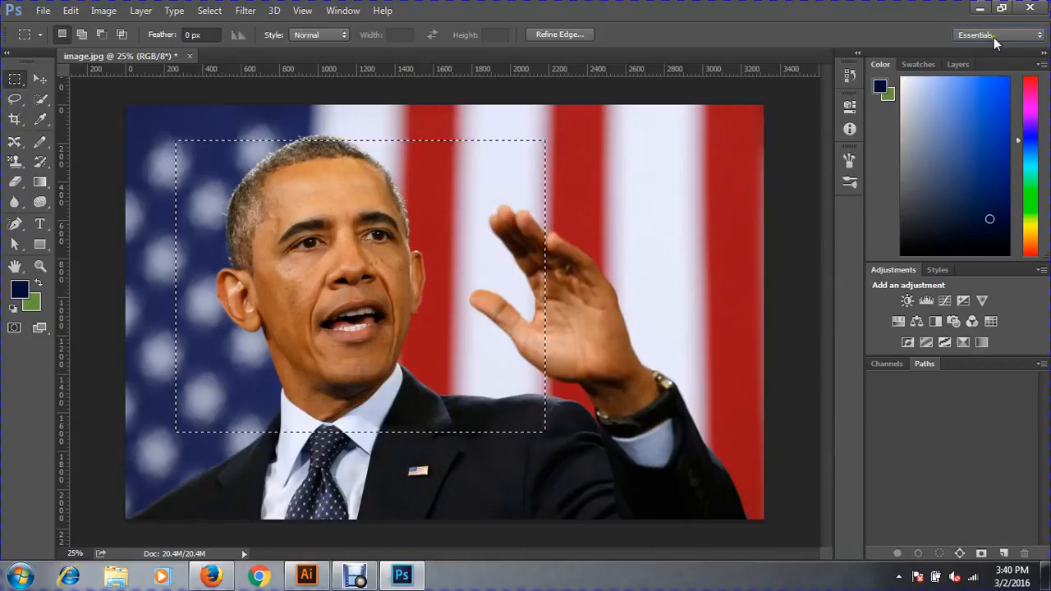
pyautogui.click(1005, 39)
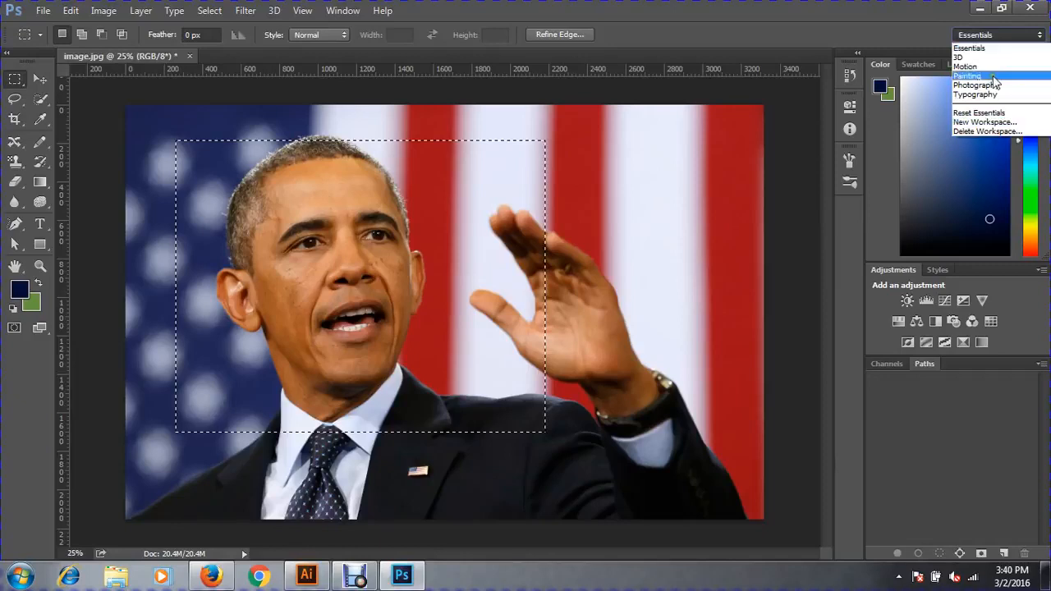
pyautogui.click(985, 48)
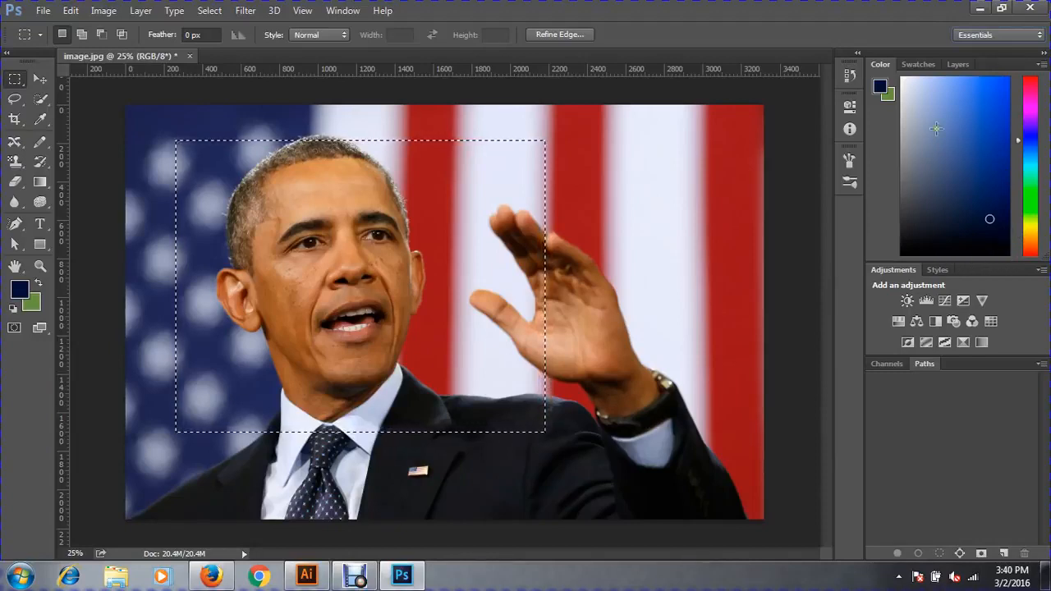
pyautogui.click(1017, 37)
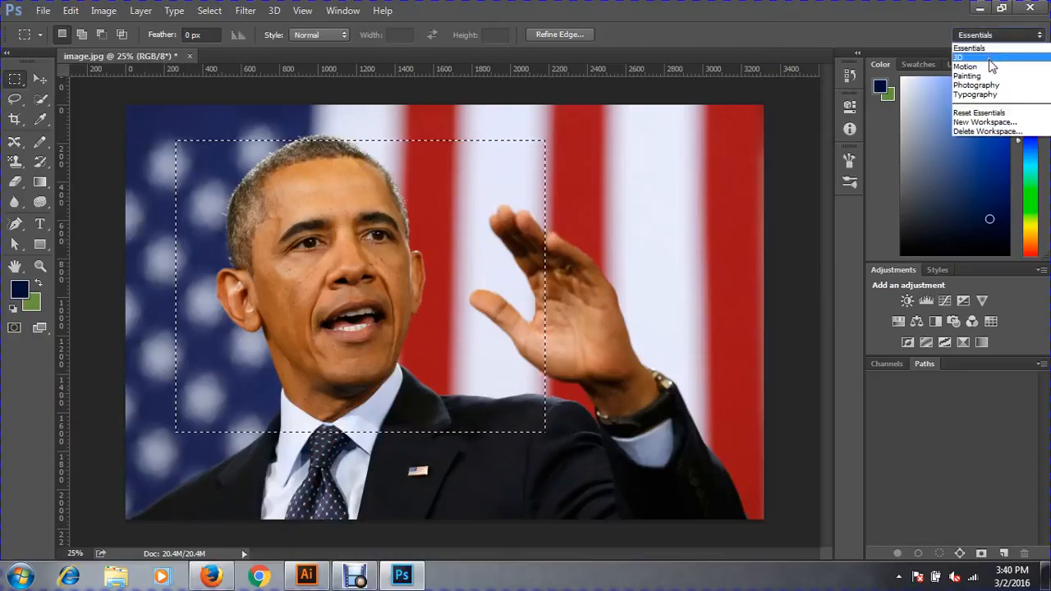
pyautogui.click(988, 59)
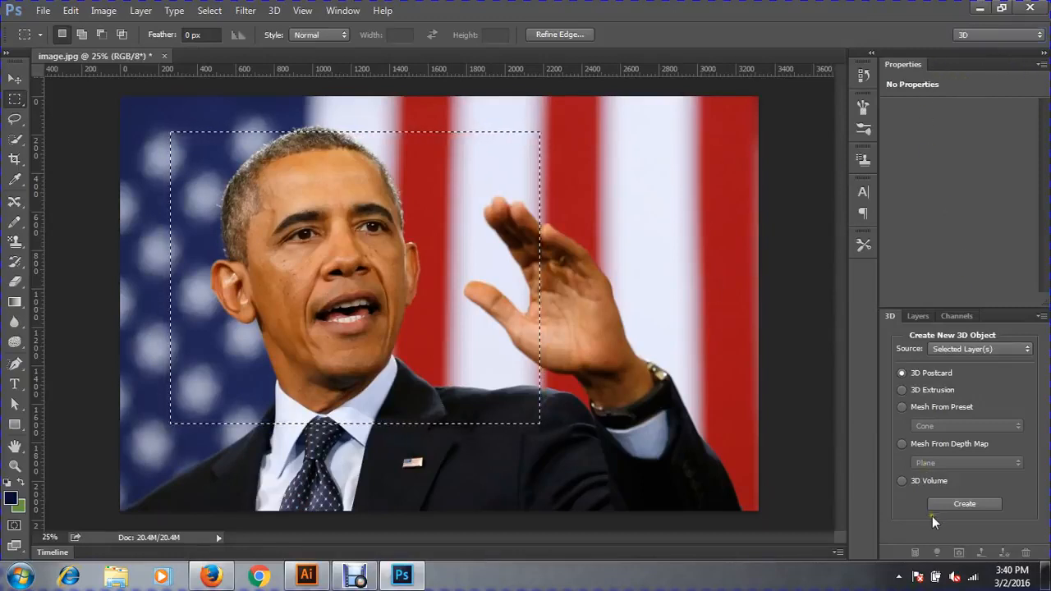
# Step: Switch to the Painting workspace and from there to the Photography workspace
pyautogui.click(339, 14)
pyautogui.click(339, 14)
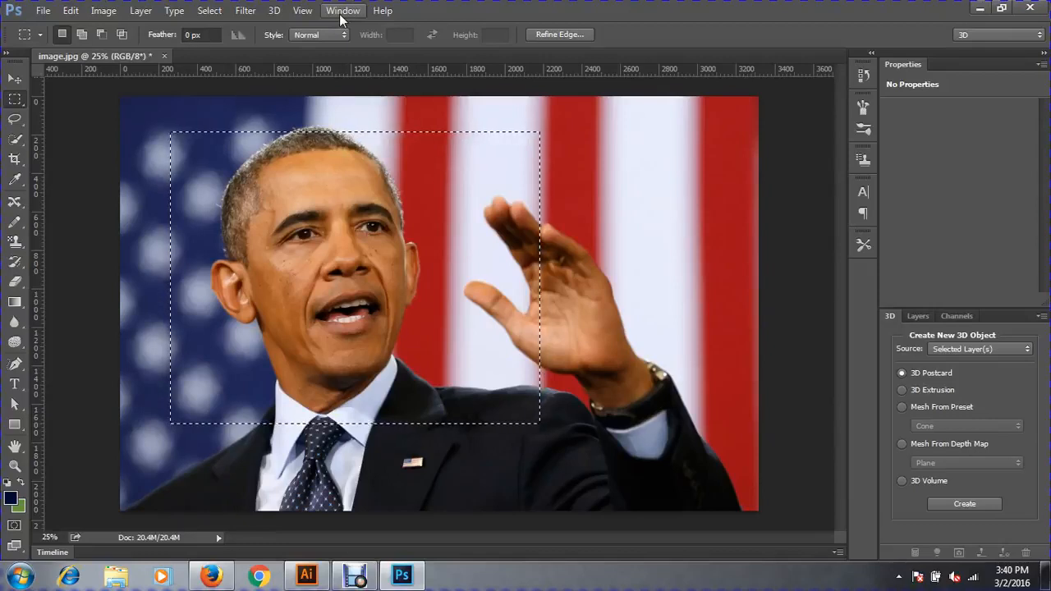
pyautogui.click(970, 38)
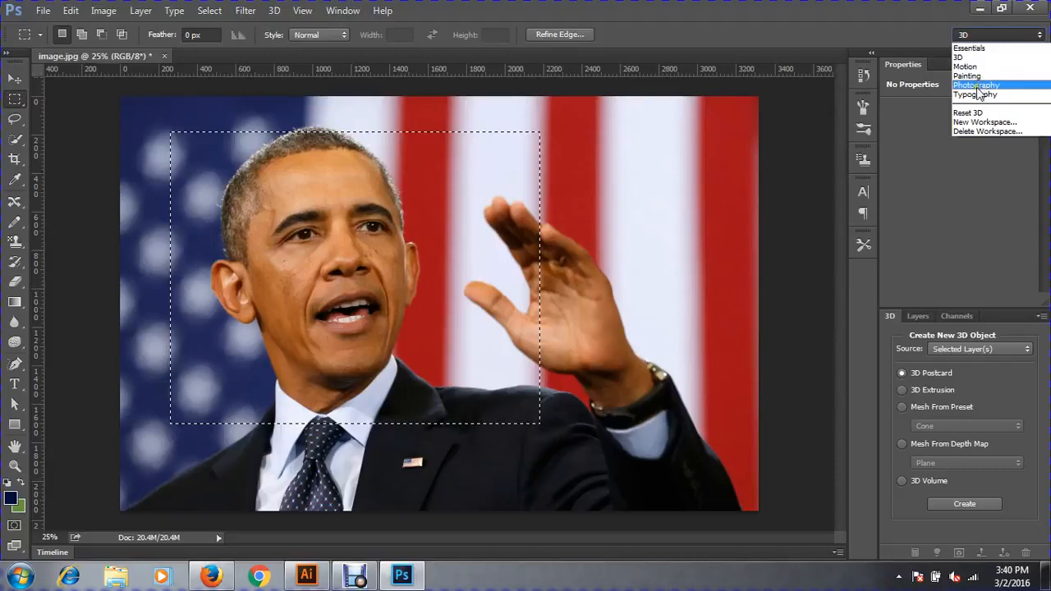
pyautogui.click(979, 77)
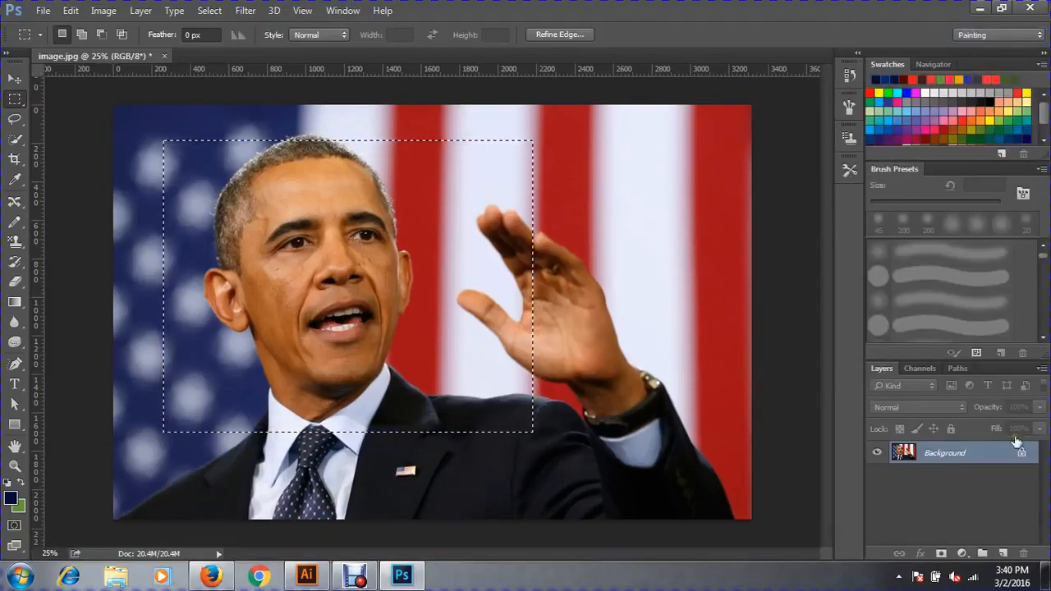
pyautogui.click(981, 34)
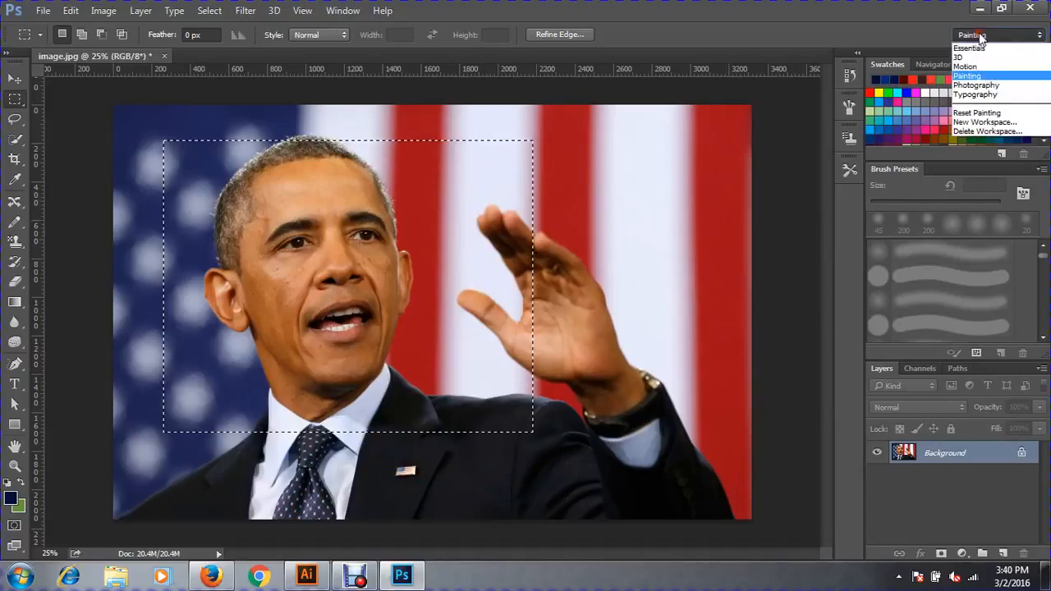
pyautogui.click(977, 85)
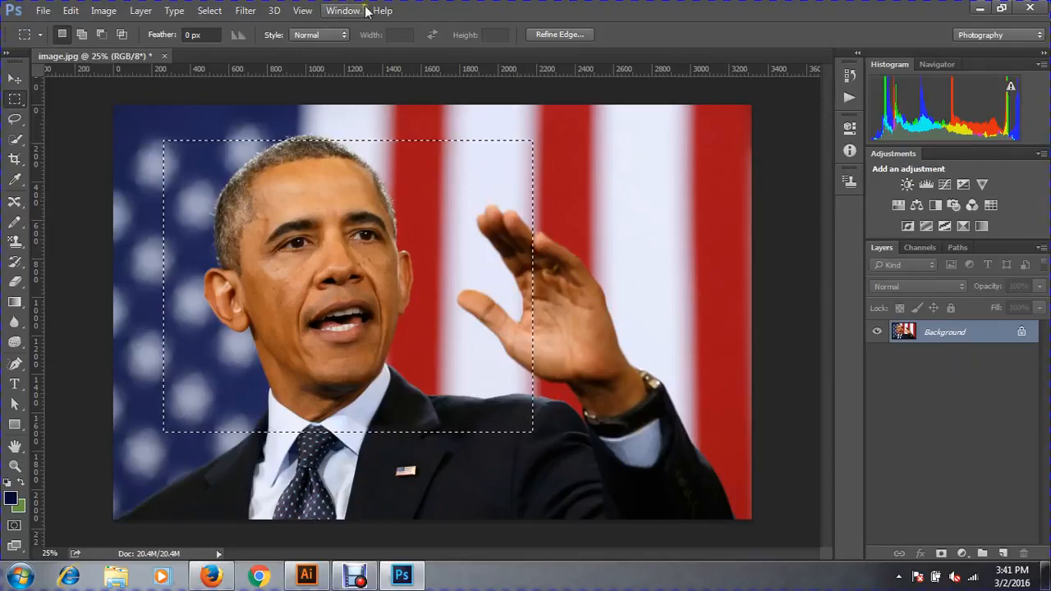
# Step: Return to the Essentials workspace and reset it to its default panel layout
pyautogui.click(983, 36)
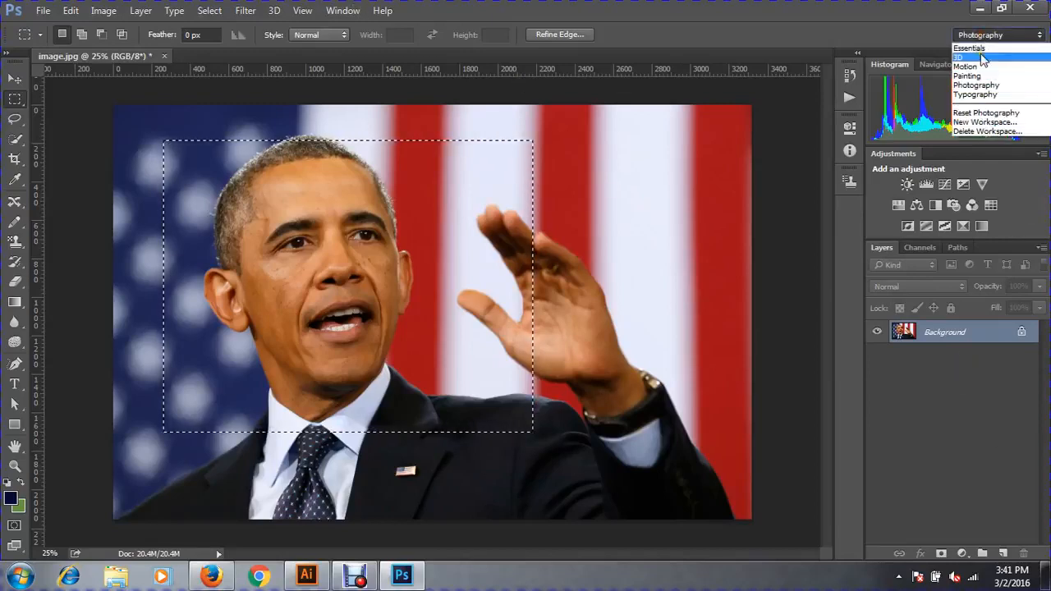
pyautogui.click(980, 47)
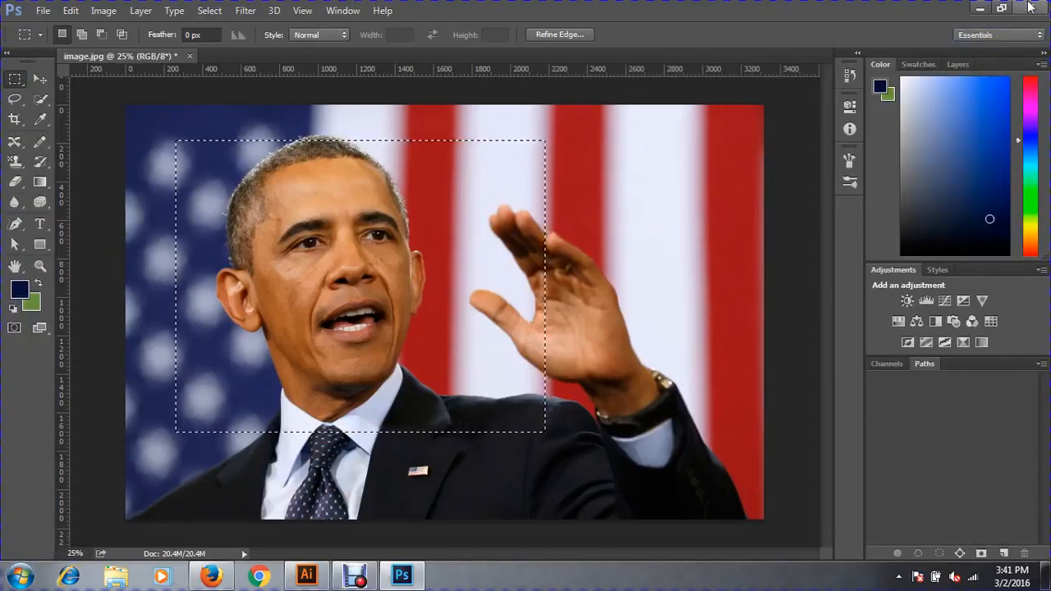
pyautogui.click(342, 9)
pyautogui.click(366, 248)
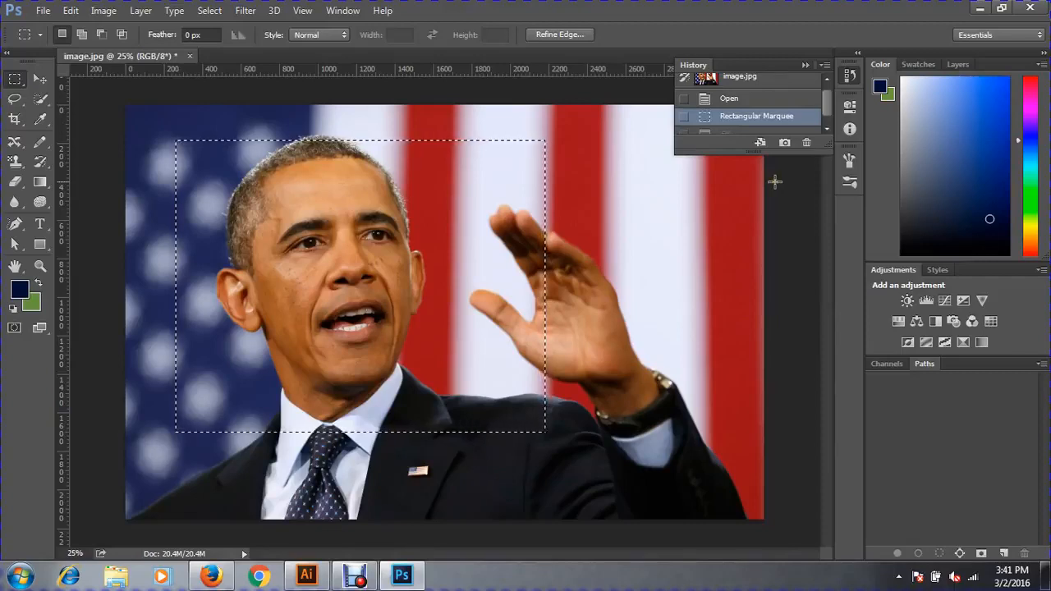
pyautogui.click(981, 34)
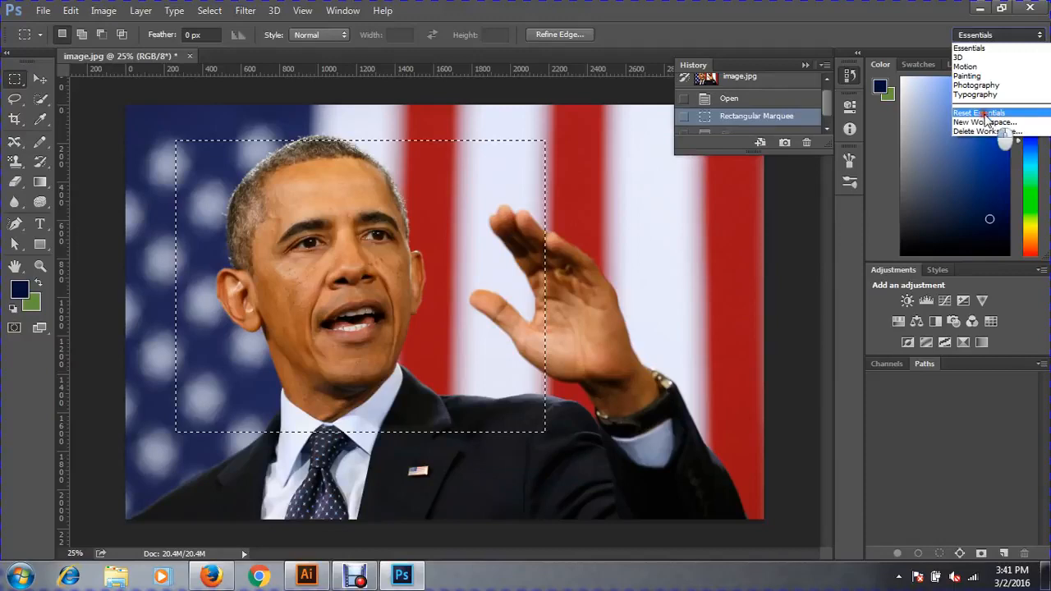
pyautogui.click(984, 114)
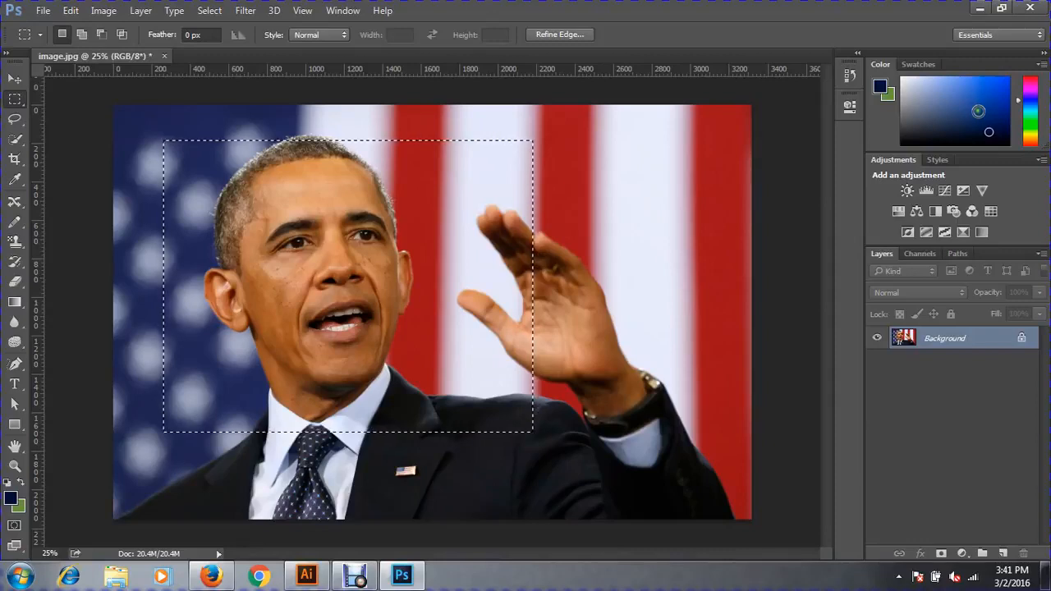
# Step: Save the current panel layout as a new workspace named Kanon, without capturing keyboard shortcuts or menus
pyautogui.click(978, 36)
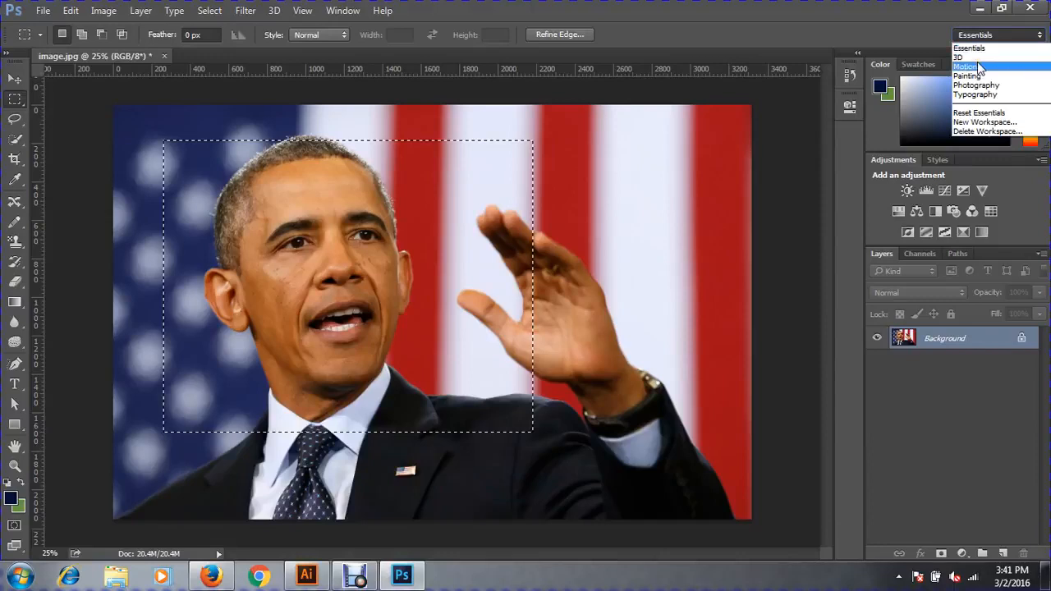
pyautogui.click(1006, 122)
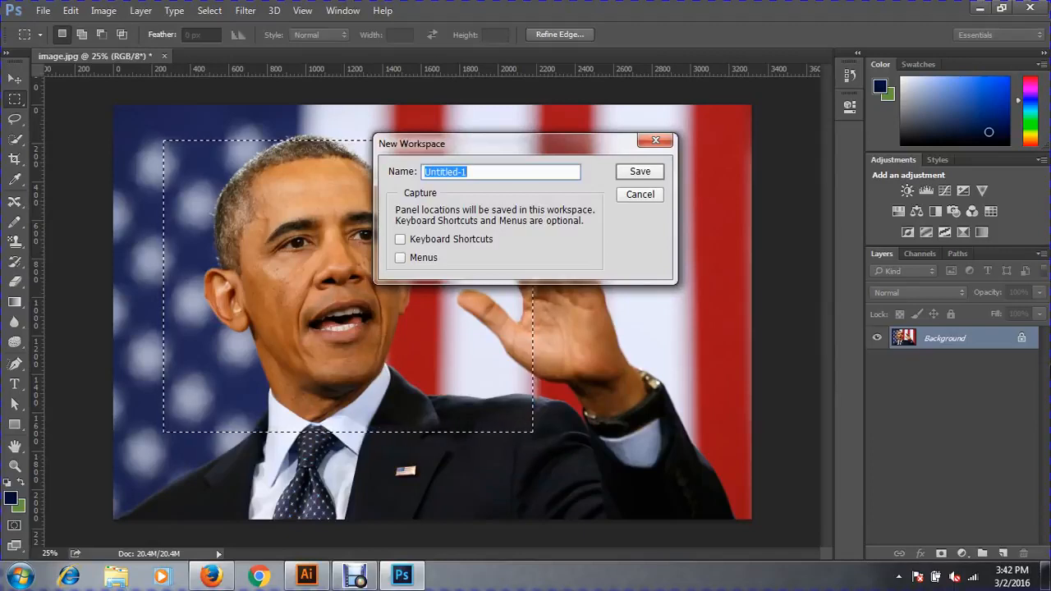
pyautogui.write('Kanon')
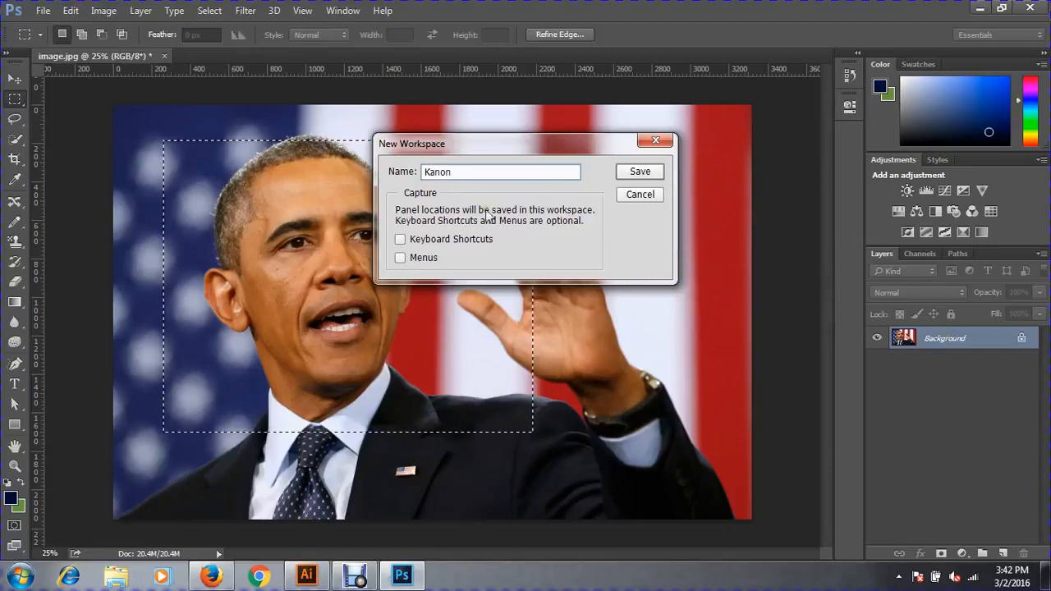
pyautogui.click(648, 173)
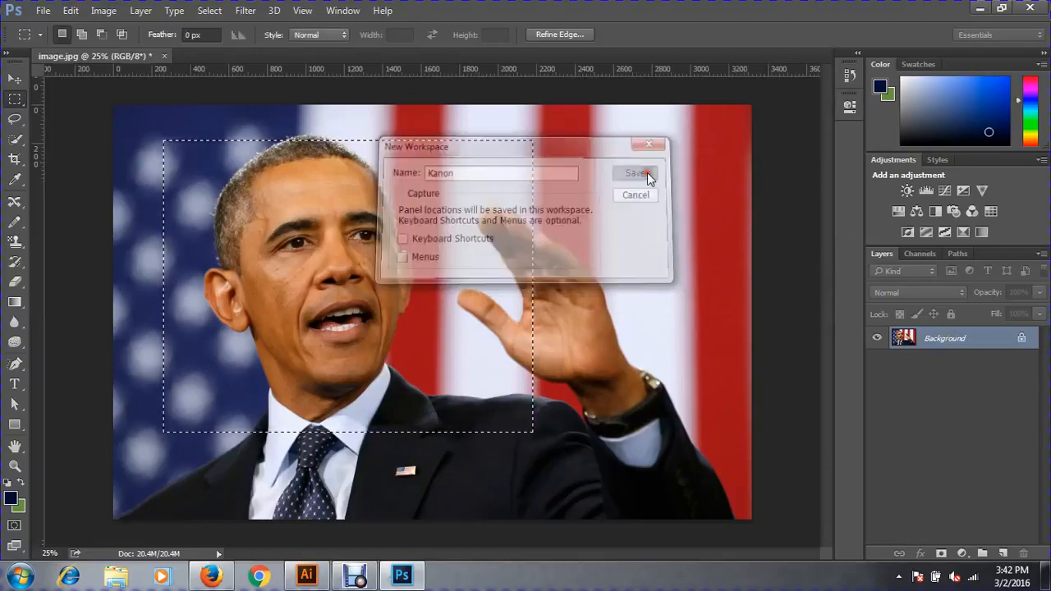
# Step: Reselect the Kanon workspace and remove the Color panel from it
pyautogui.click(977, 33)
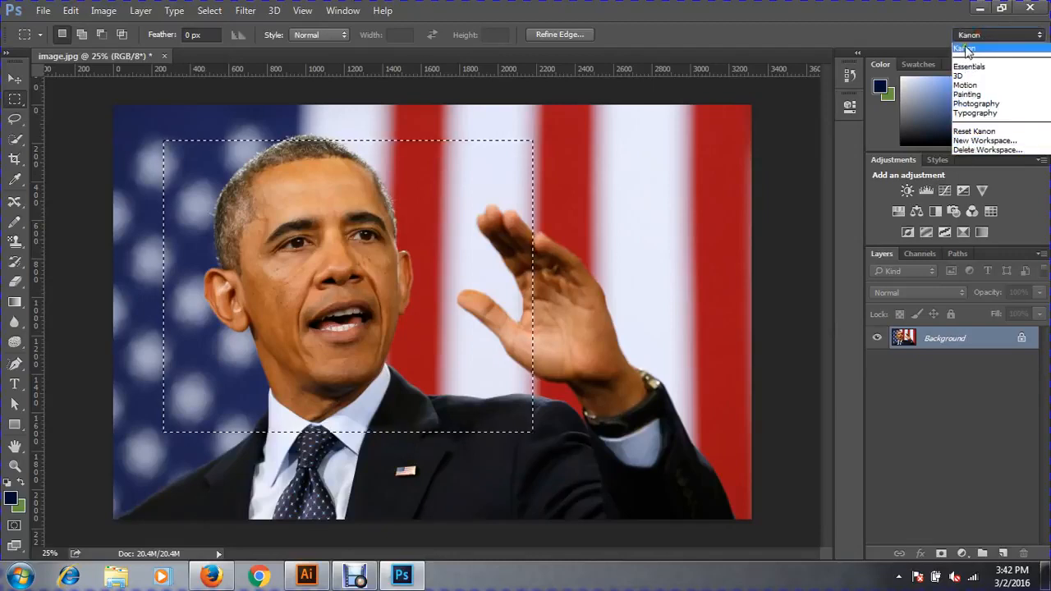
pyautogui.click(965, 51)
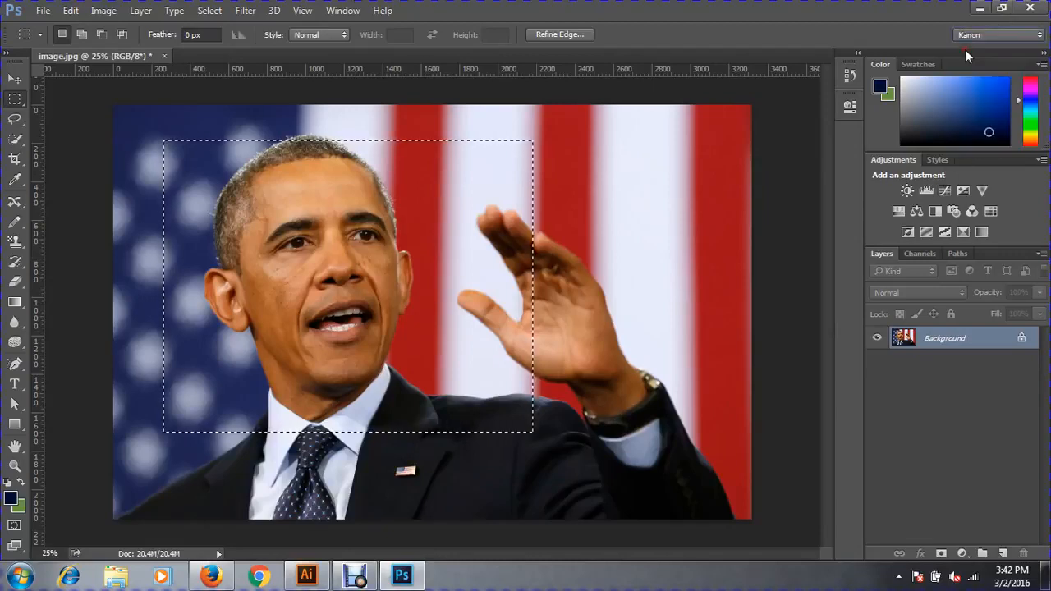
pyautogui.click(1041, 66)
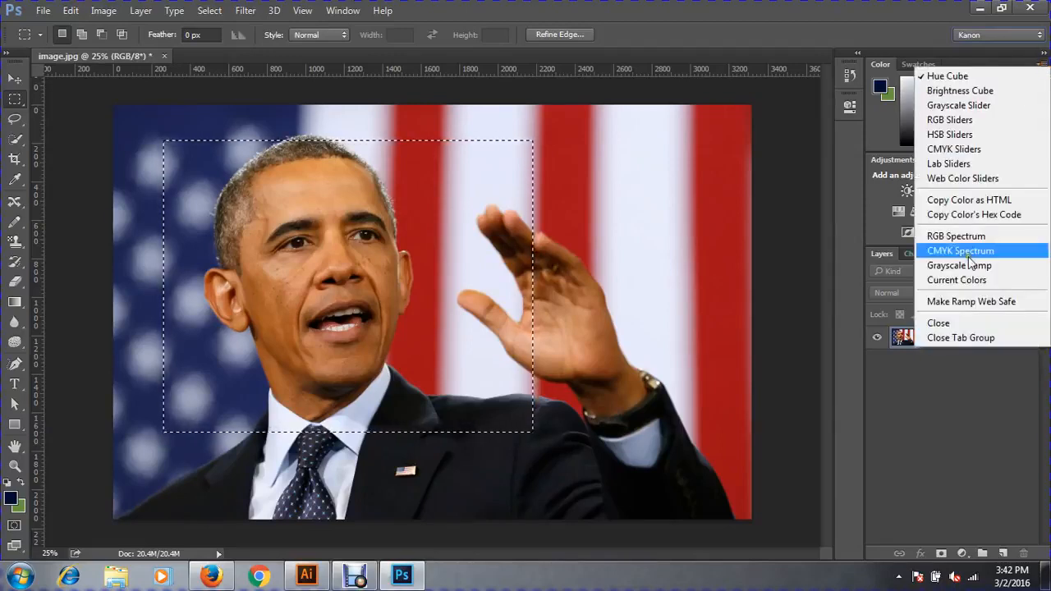
pyautogui.click(948, 322)
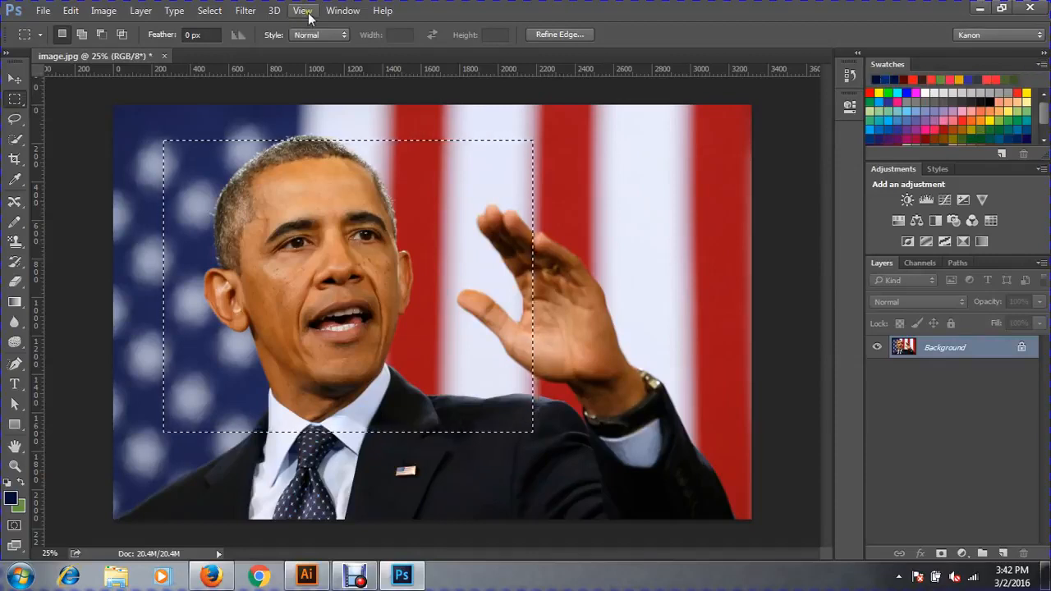
# Step: Add the Brush panel to the Kanon workspace and collapse it into the dock
pyautogui.click(342, 11)
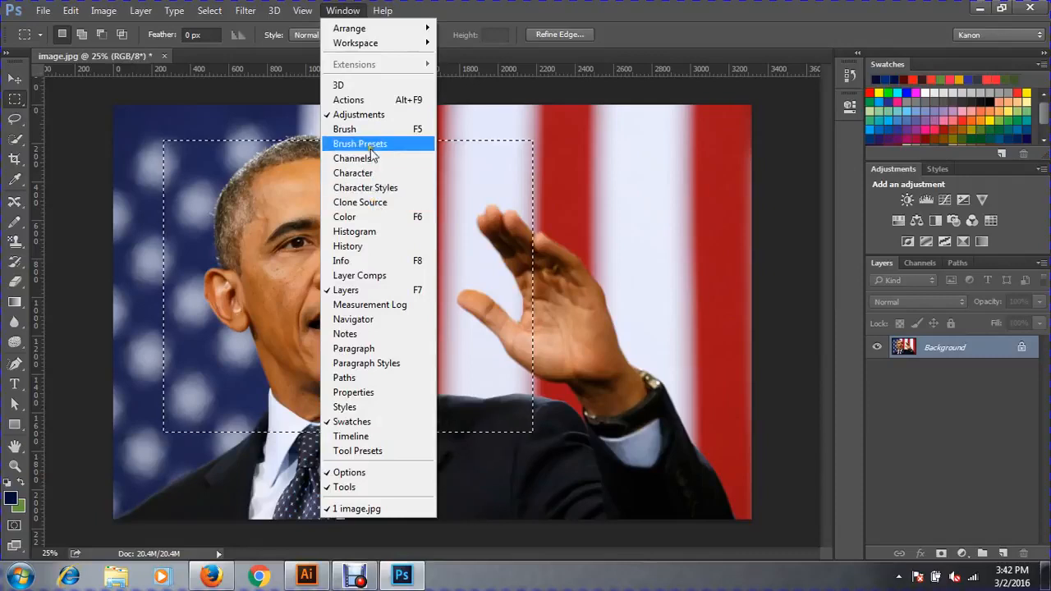
pyautogui.click(371, 131)
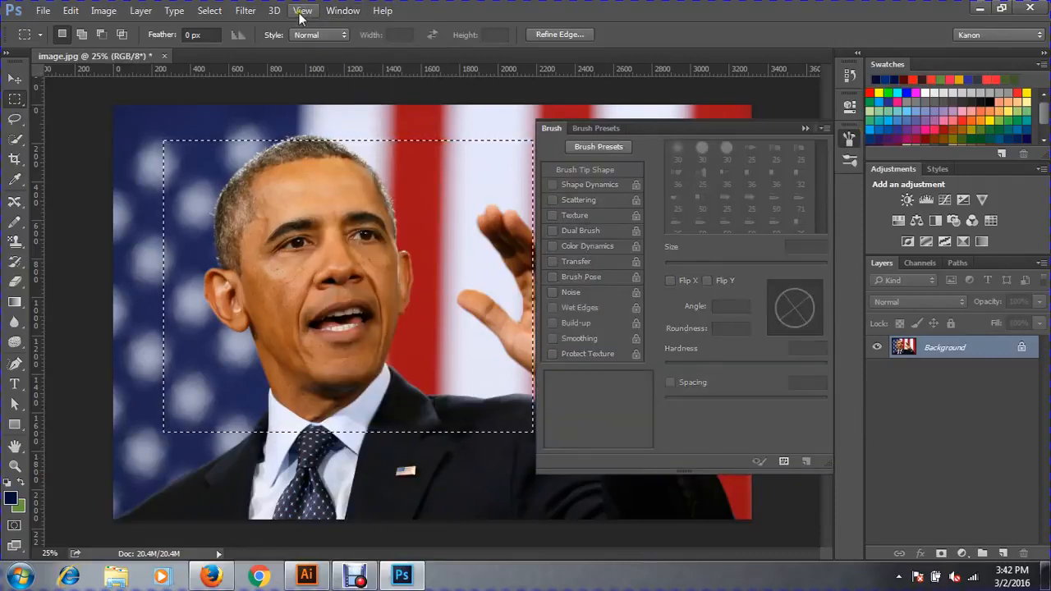
pyautogui.click(803, 128)
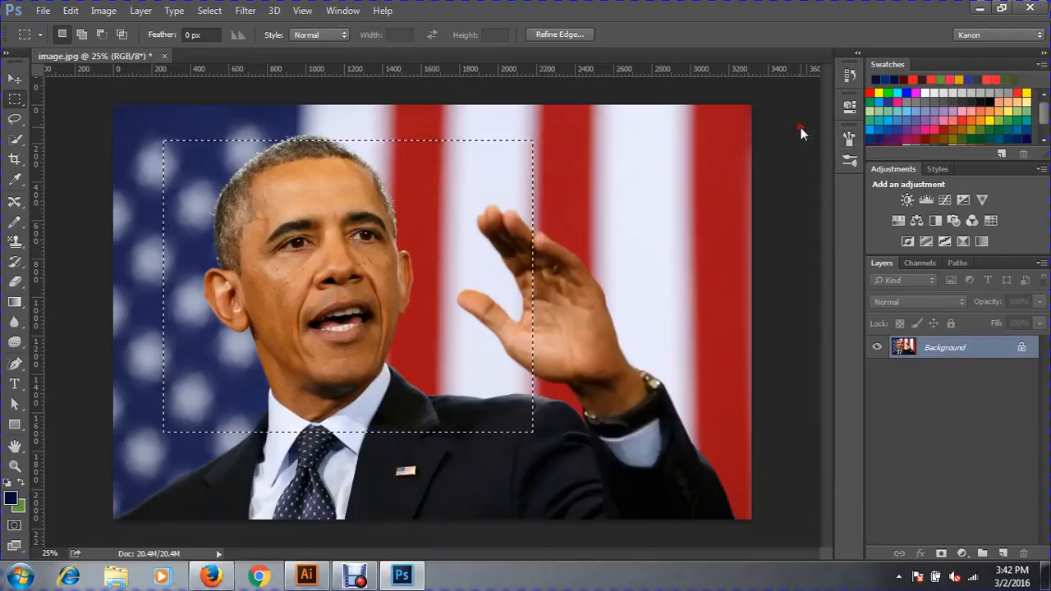
pyautogui.click(844, 140)
pyautogui.click(843, 140)
# Step: Add the Info panel to the Kanon workspace and collapse it into the dock
pyautogui.click(303, 12)
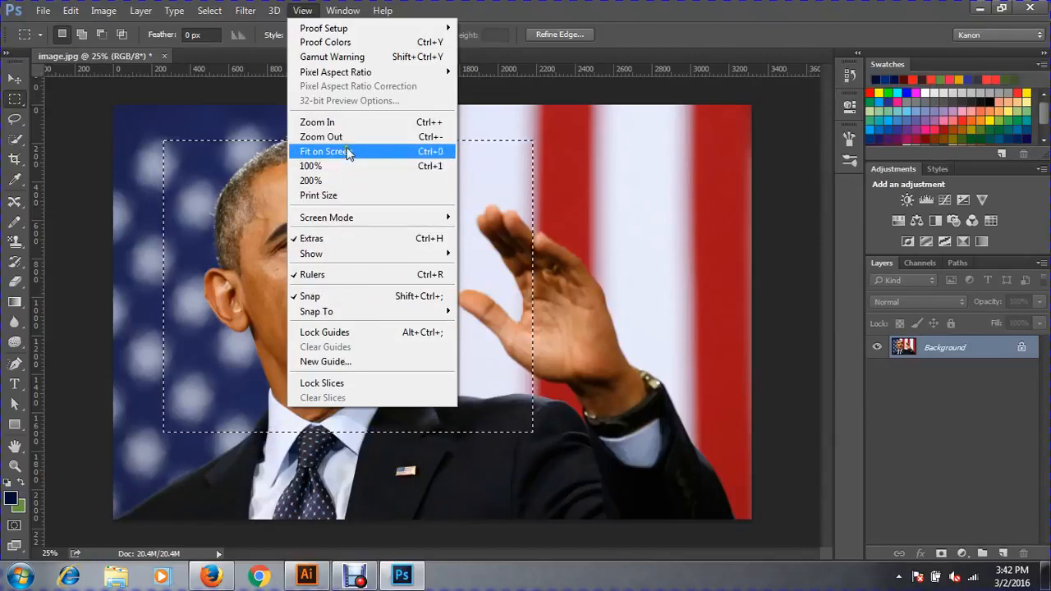
pyautogui.moveTo(349, 12)
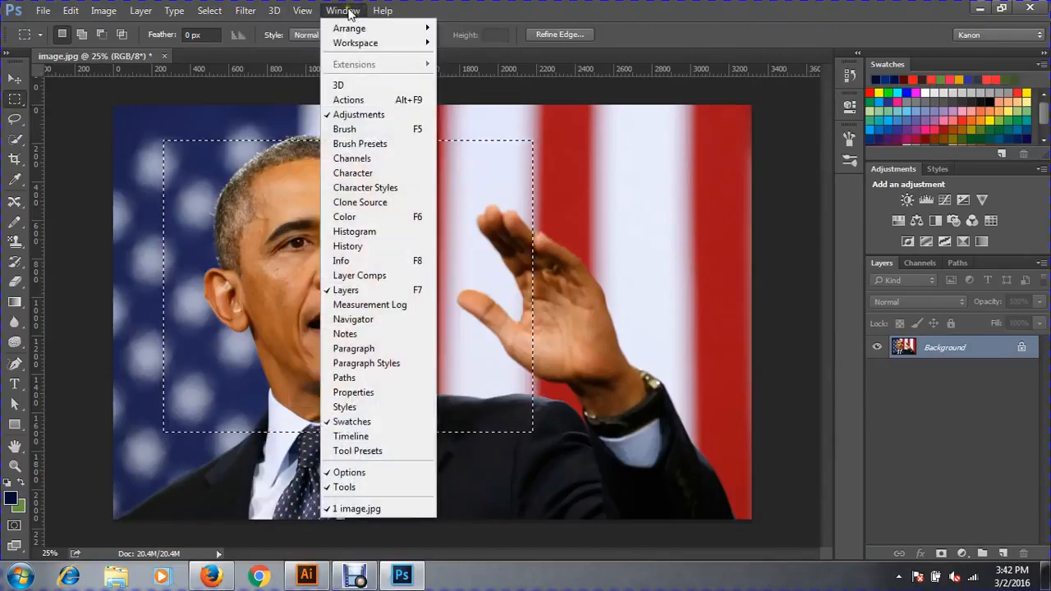
pyautogui.click(364, 260)
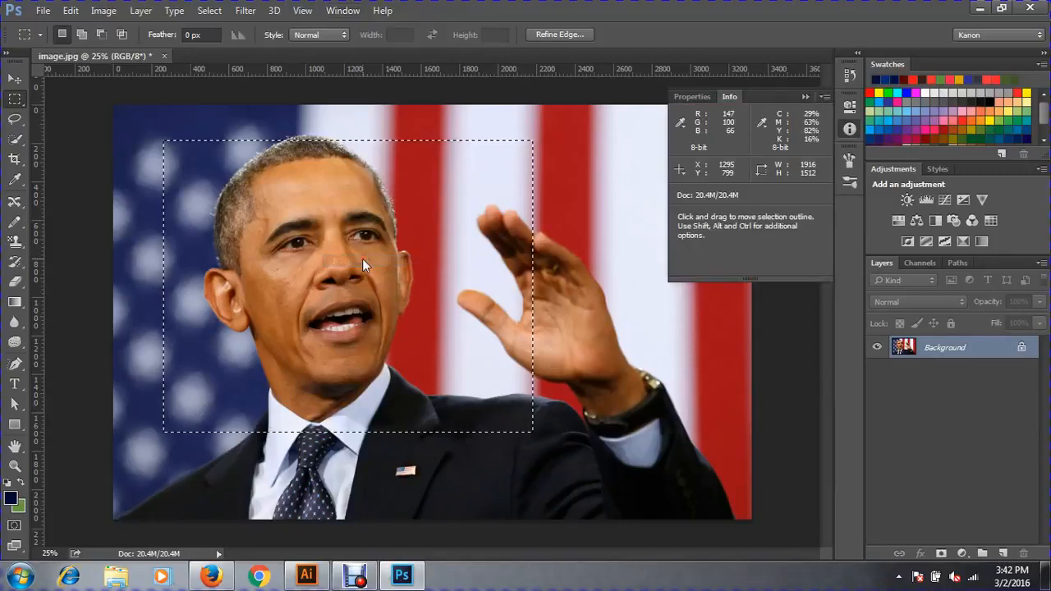
pyautogui.click(805, 97)
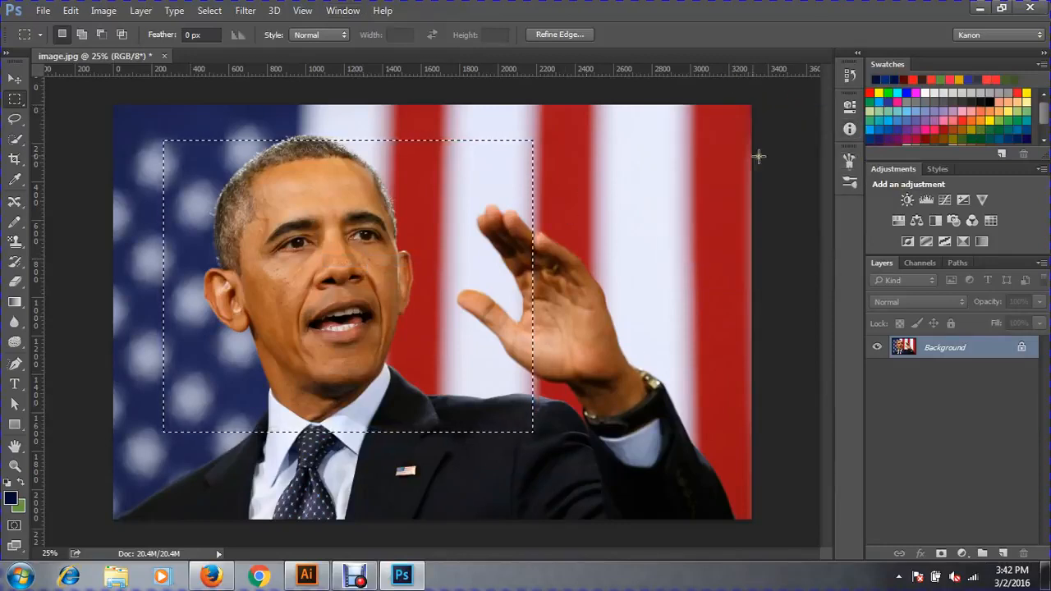
# Step: Switch to the Essentials workspace and back to Kanon to compare their panel layouts
pyautogui.click(974, 35)
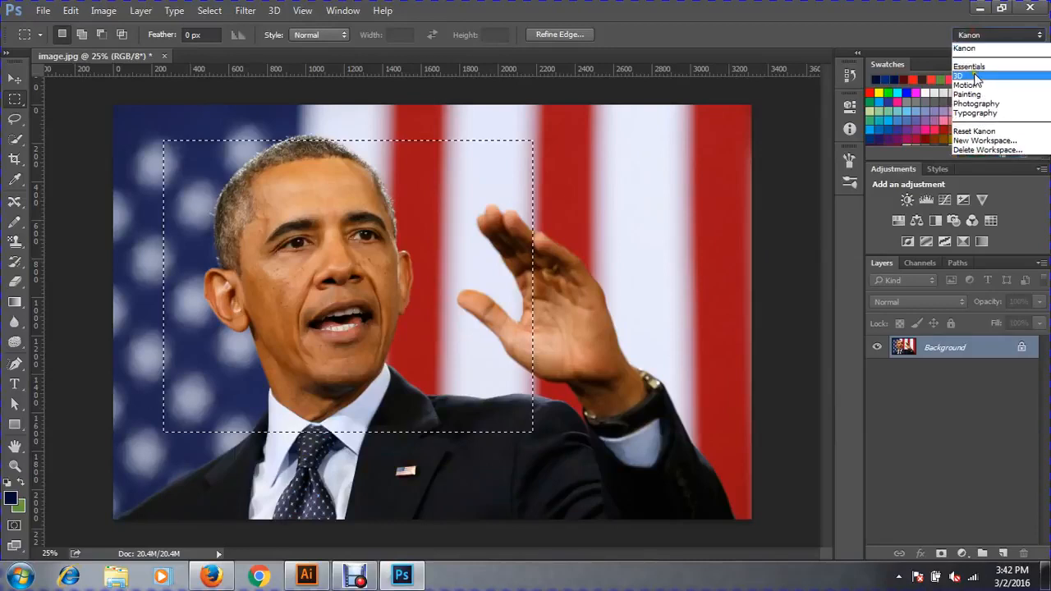
pyautogui.click(974, 67)
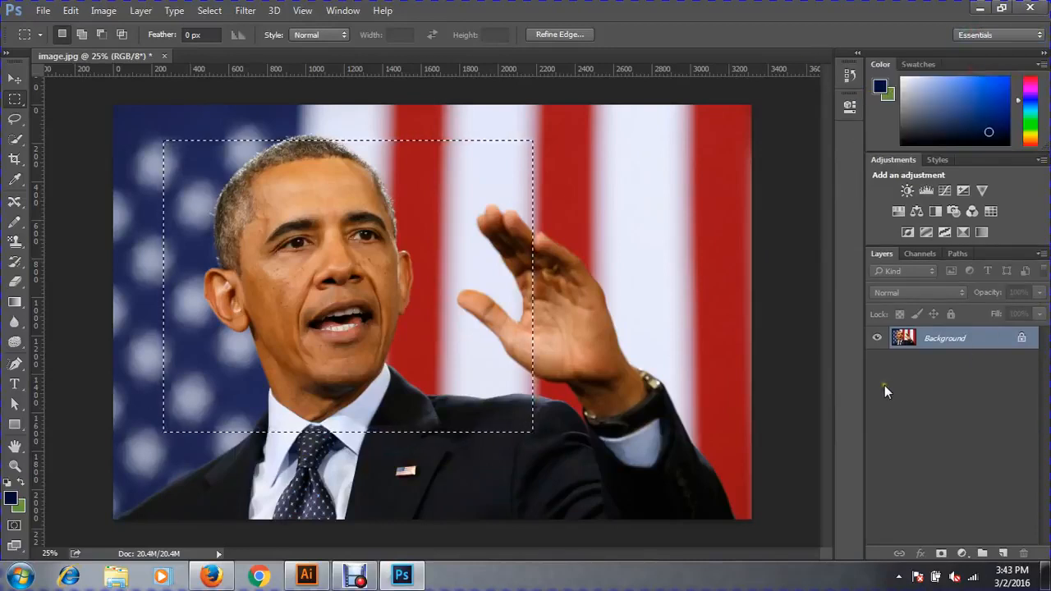
pyautogui.click(971, 36)
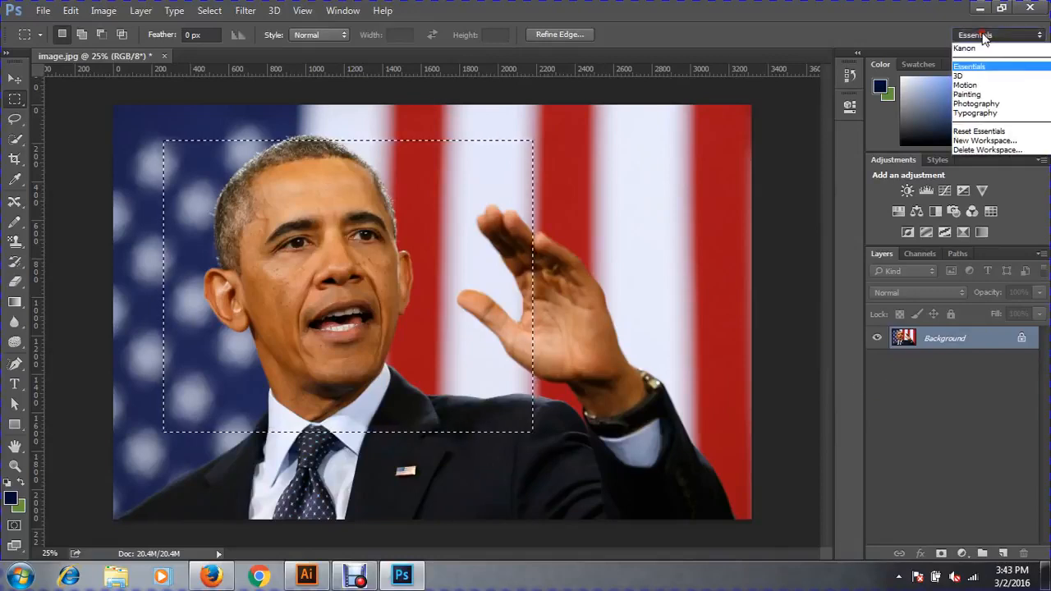
pyautogui.click(989, 48)
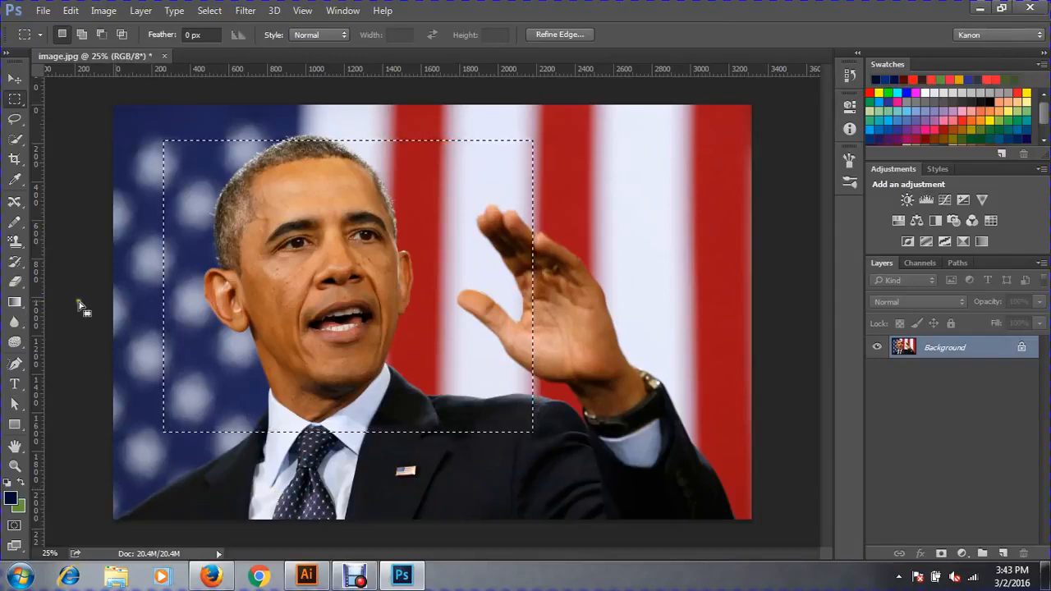
# Step: Clear the selection, try filling the entire image with the dark navy foreground color, and undo the fill
pyautogui.hotkey('ctrl', 'd')
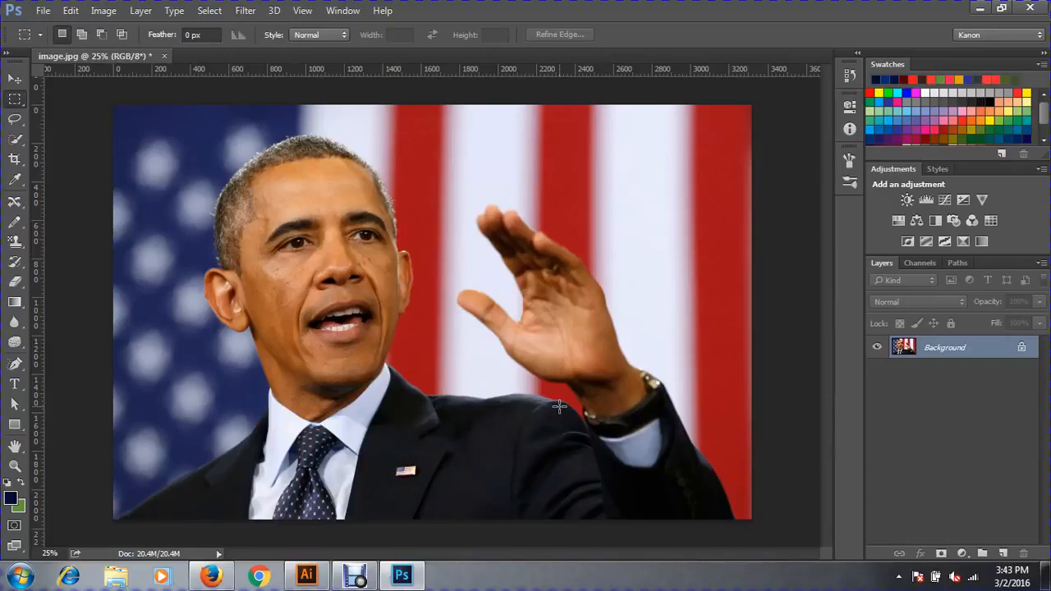
pyautogui.hotkey('alt', 'BackSpace')
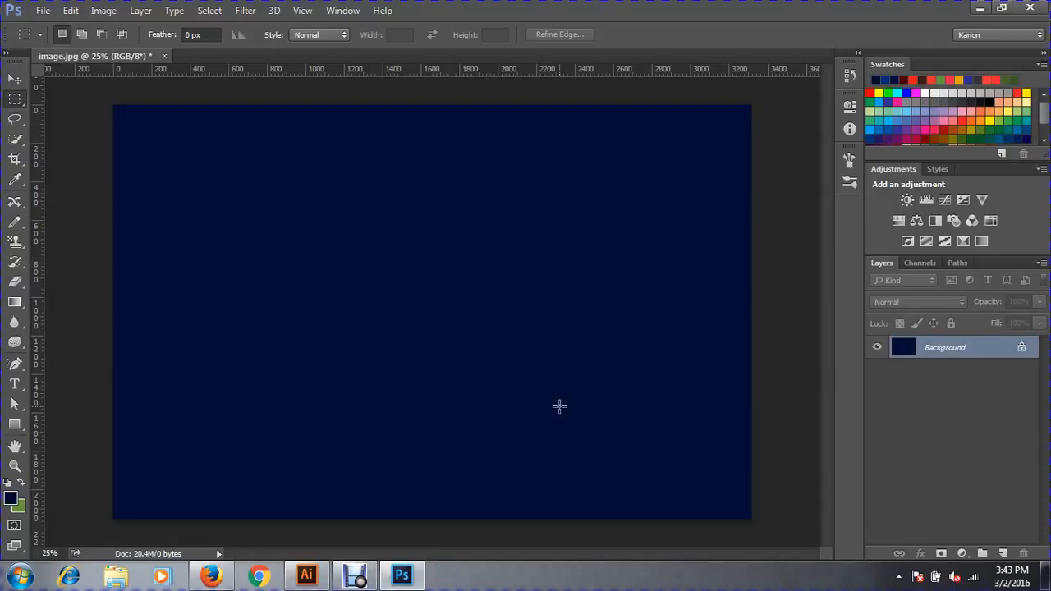
pyautogui.hotkey('ctrl', 'z')
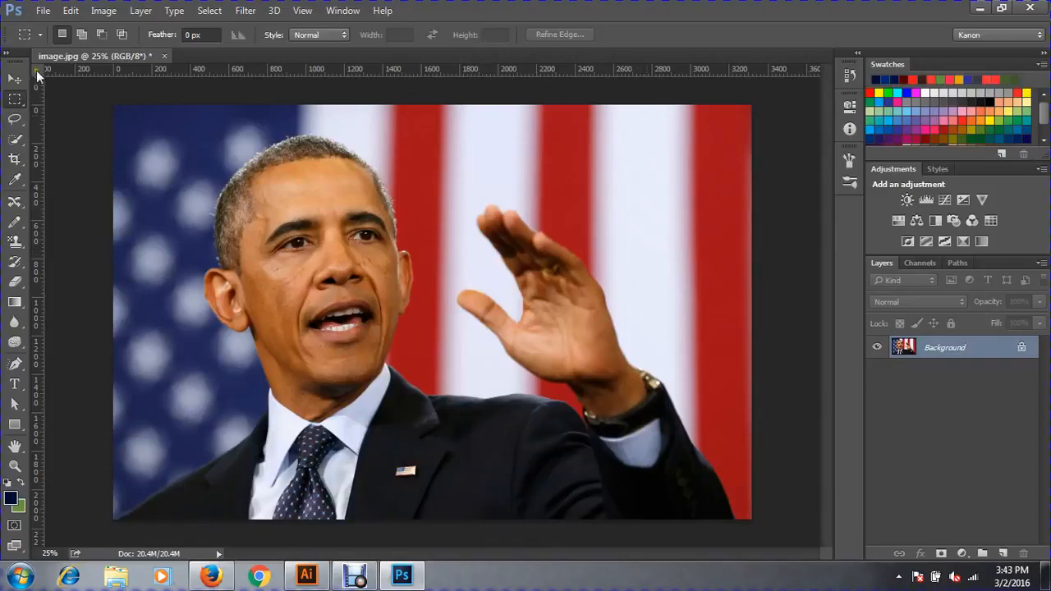
# Step: Fill a rectangular marquee selection over the image's upper-right corner with the dark navy foreground color and deselect it
pyautogui.moveTo(643, 88); pyautogui.dragTo(791, 322)
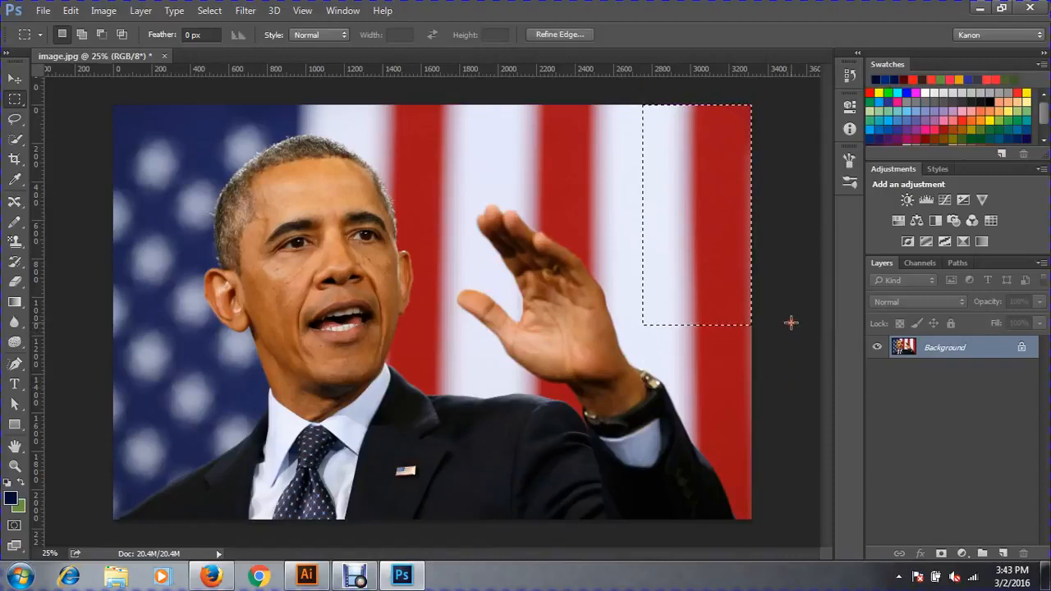
pyautogui.hotkey('alt', 'BackSpace')
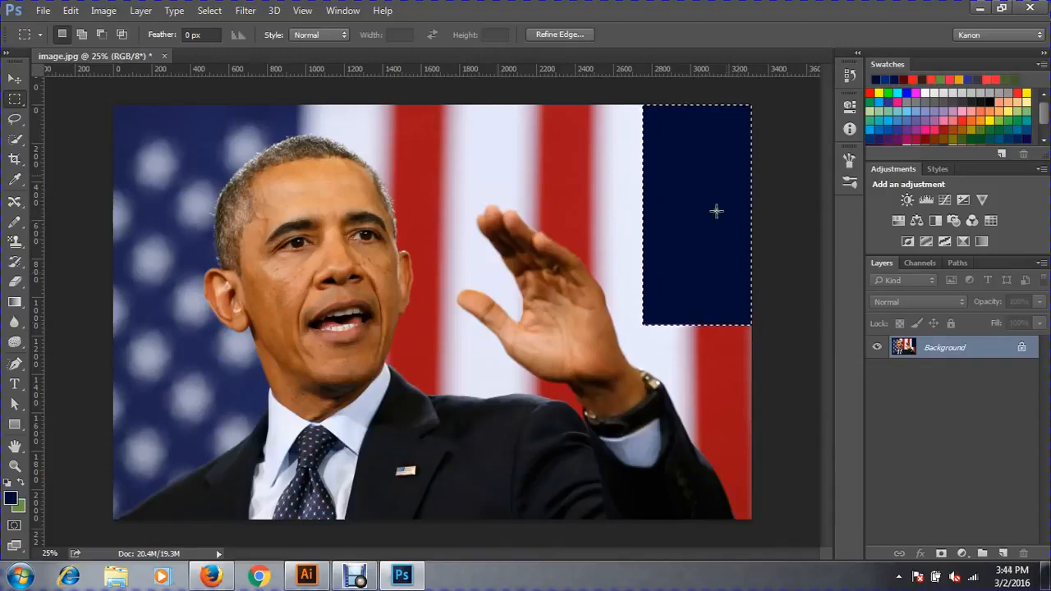
pyautogui.click(367, 292)
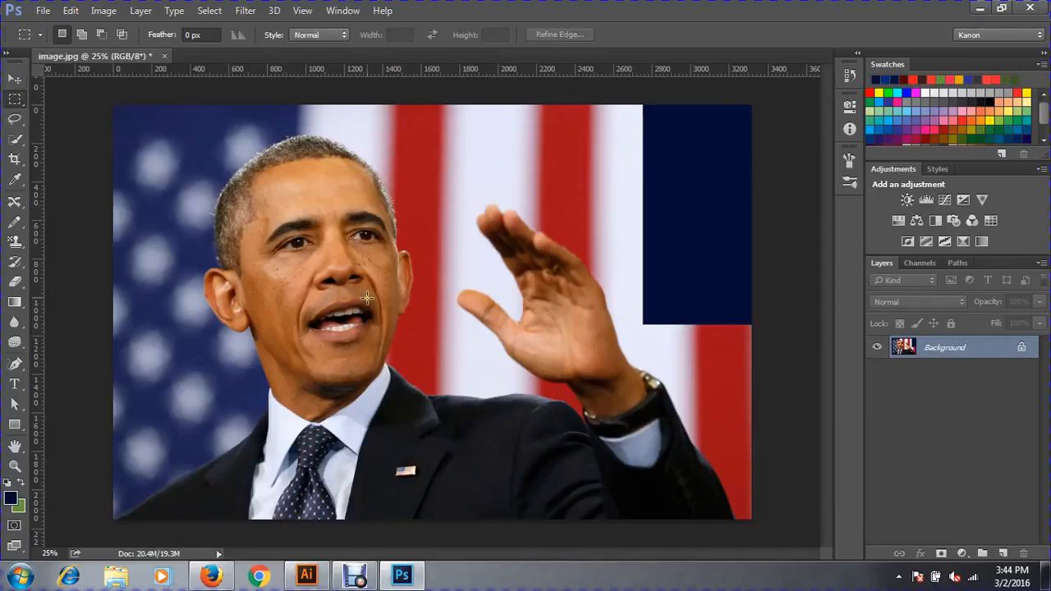
# Step: Try to move the locked Background layer with the Move tool
pyautogui.click(11, 79)
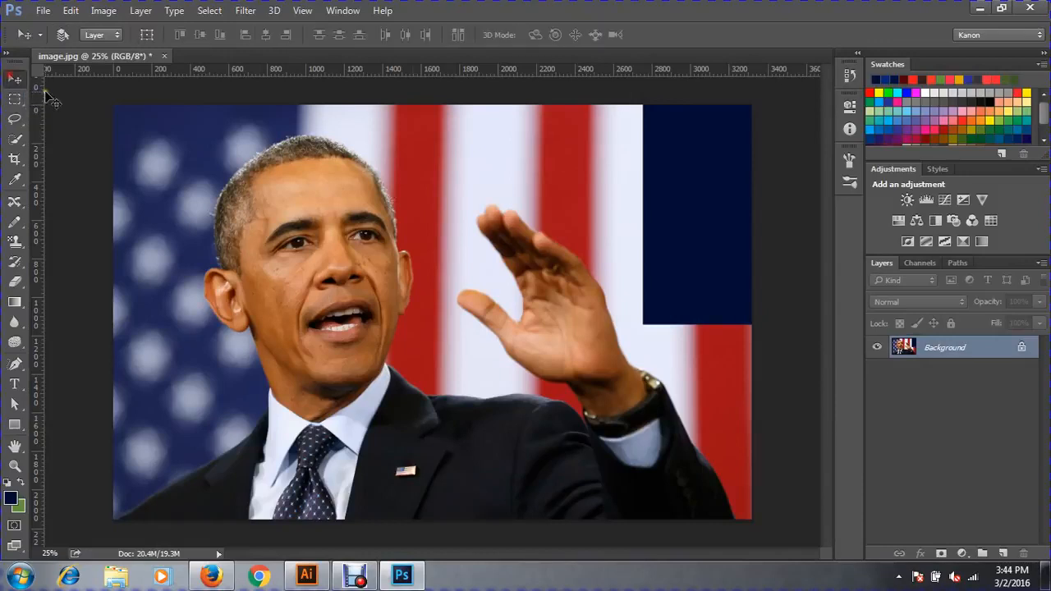
pyautogui.moveTo(706, 189)
pyautogui.mouseDown()
pyautogui.moveTo(653, 234)
pyautogui.moveTo(711, 193)
pyautogui.mouseUp()
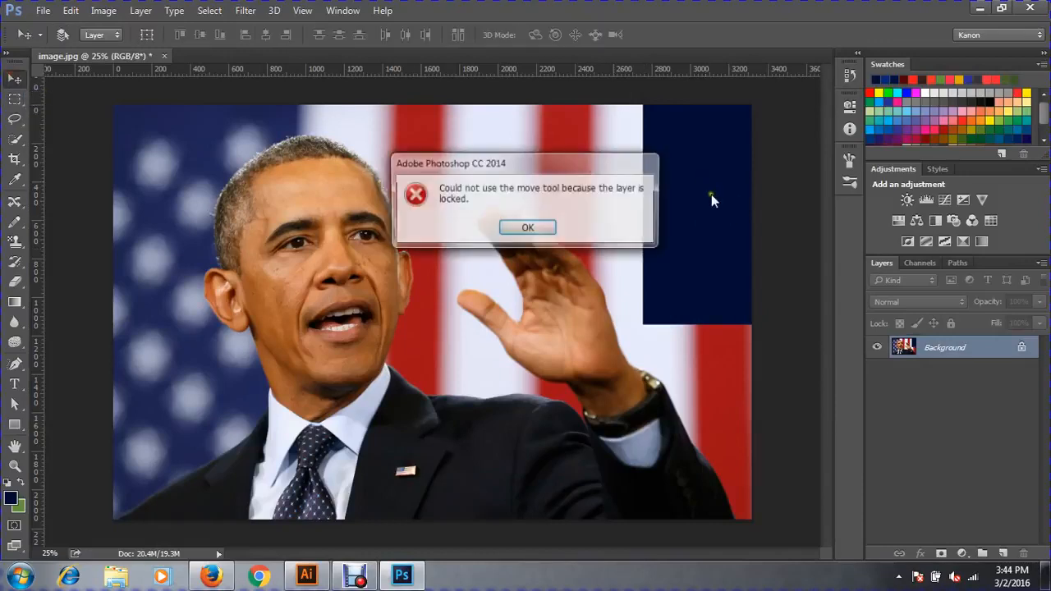
pyautogui.click(530, 228)
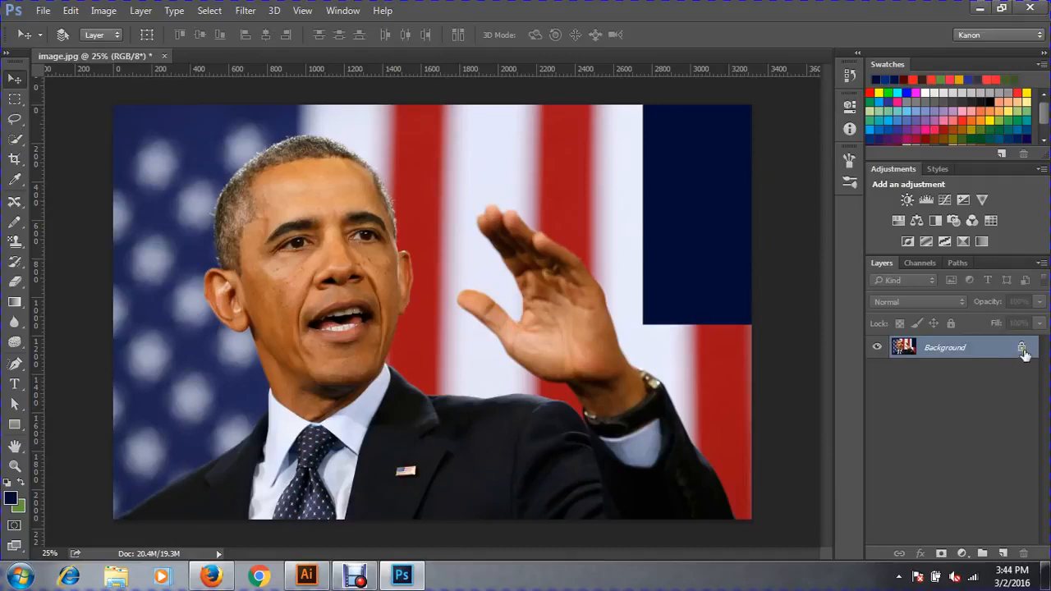
pyautogui.moveTo(605, 219); pyautogui.dragTo(481, 223)
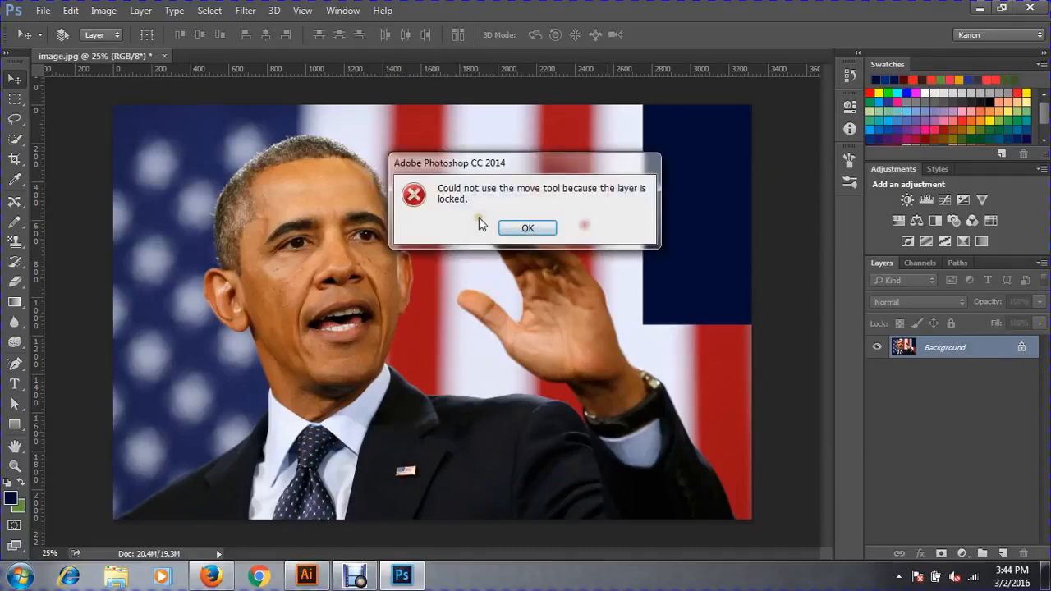
pyautogui.click(530, 227)
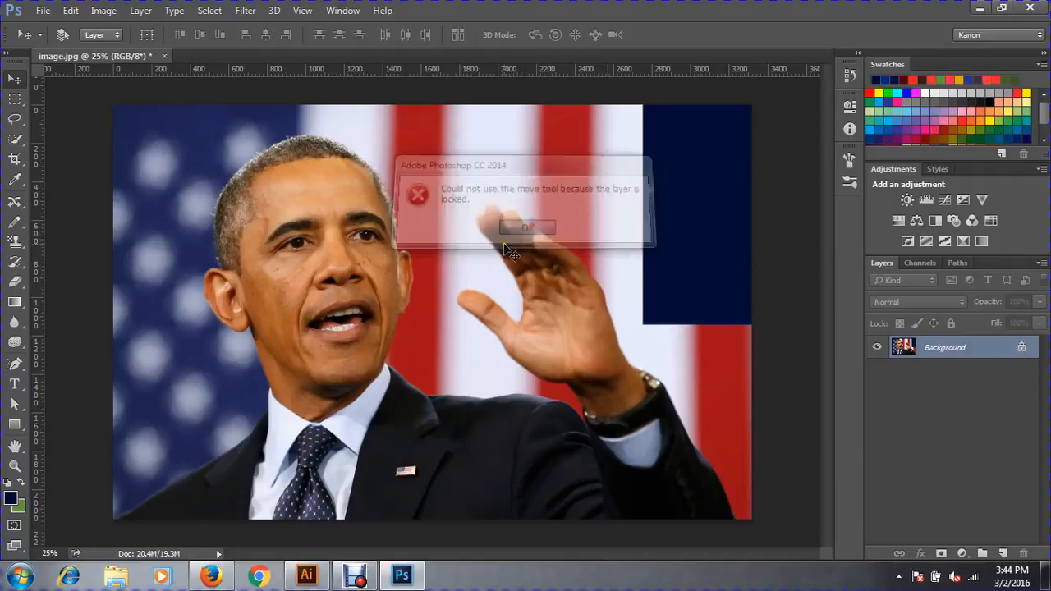
# Step: Convert the Background into a regular layer named Obama, and move it away from its position and back
pyautogui.doubleClick(985, 352)
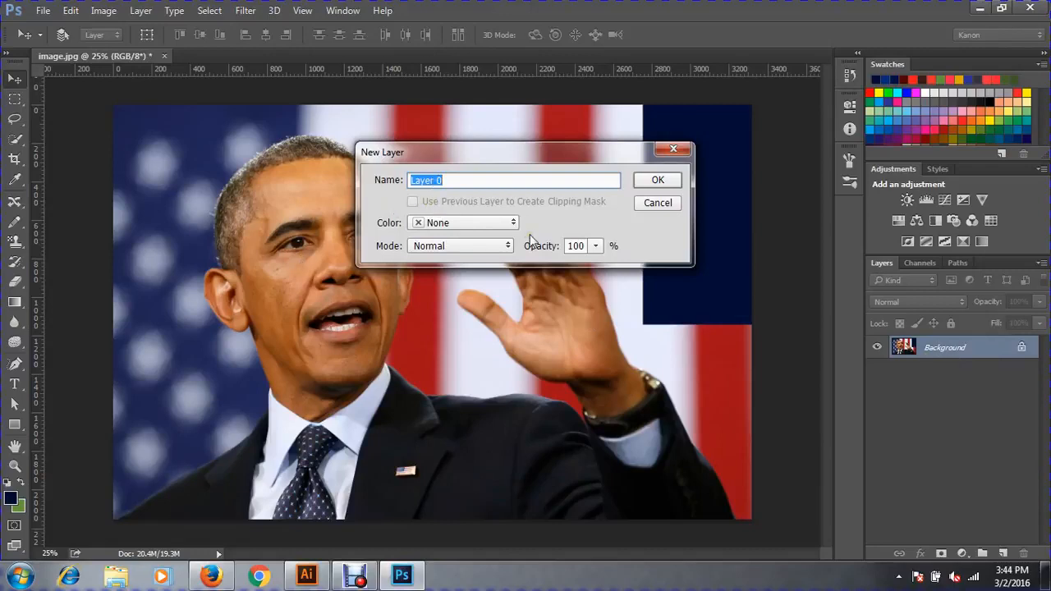
pyautogui.write('Obaman')
pyautogui.click(661, 179)
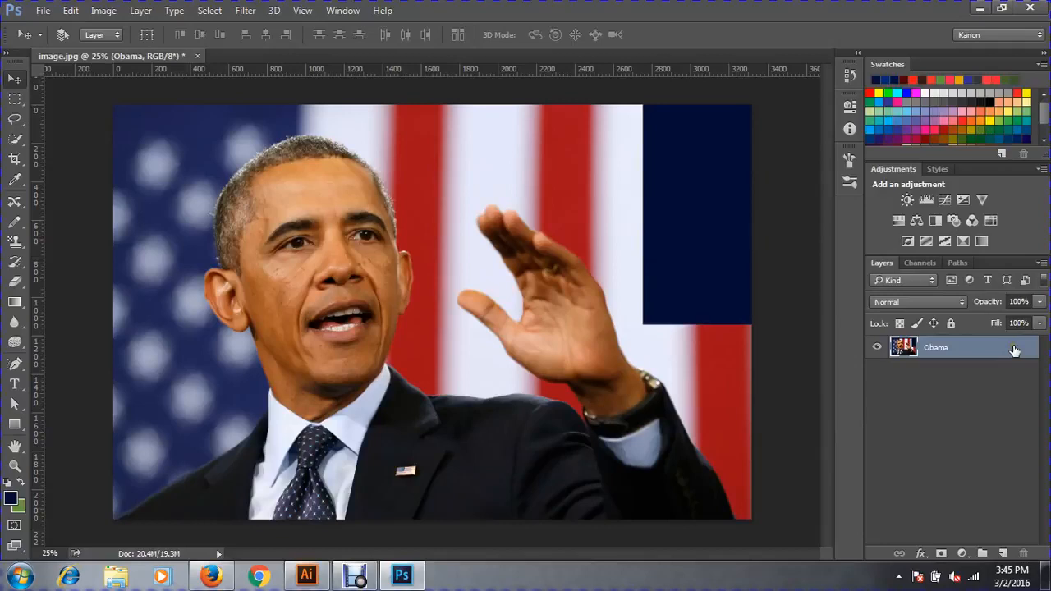
pyautogui.moveTo(584, 276); pyautogui.dragTo(482, 317)
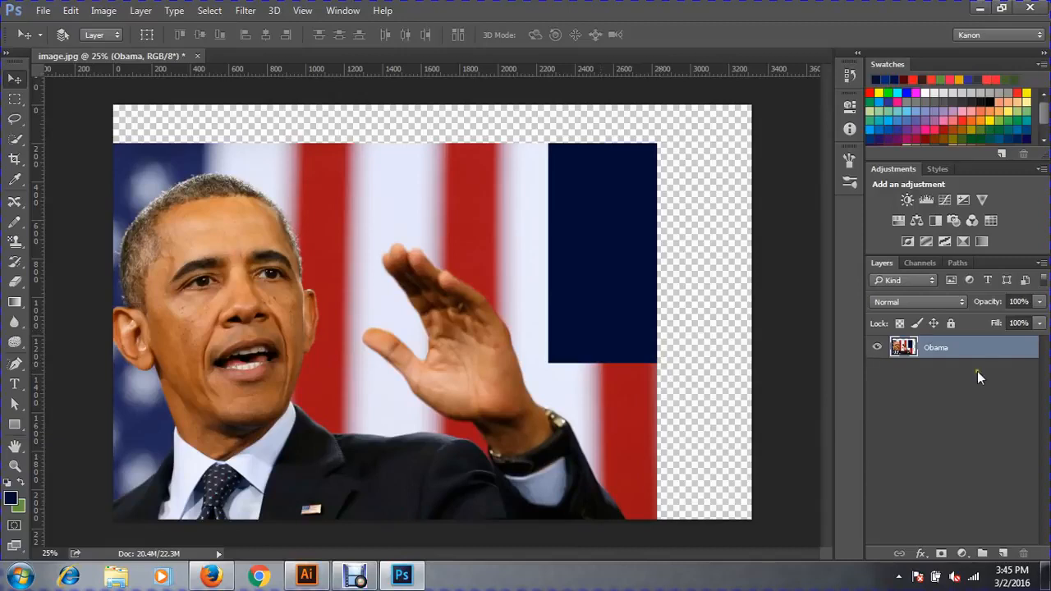
pyautogui.moveTo(493, 319); pyautogui.dragTo(591, 275)
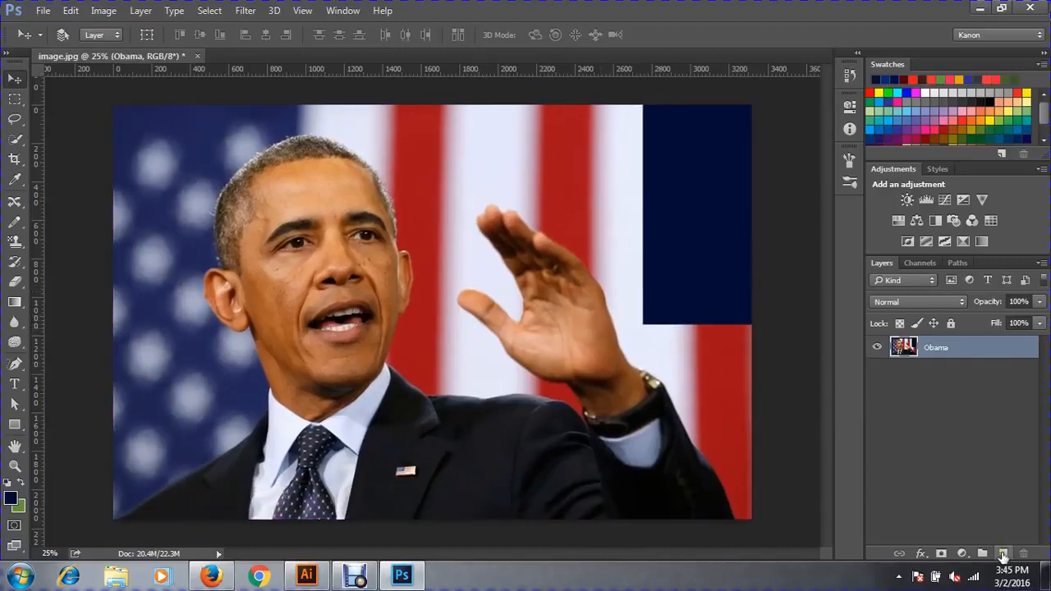
# Step: Add a new layer and fill a square marquee selection over the face with the dark navy foreground color, clearing the selection
pyautogui.click(1003, 554)
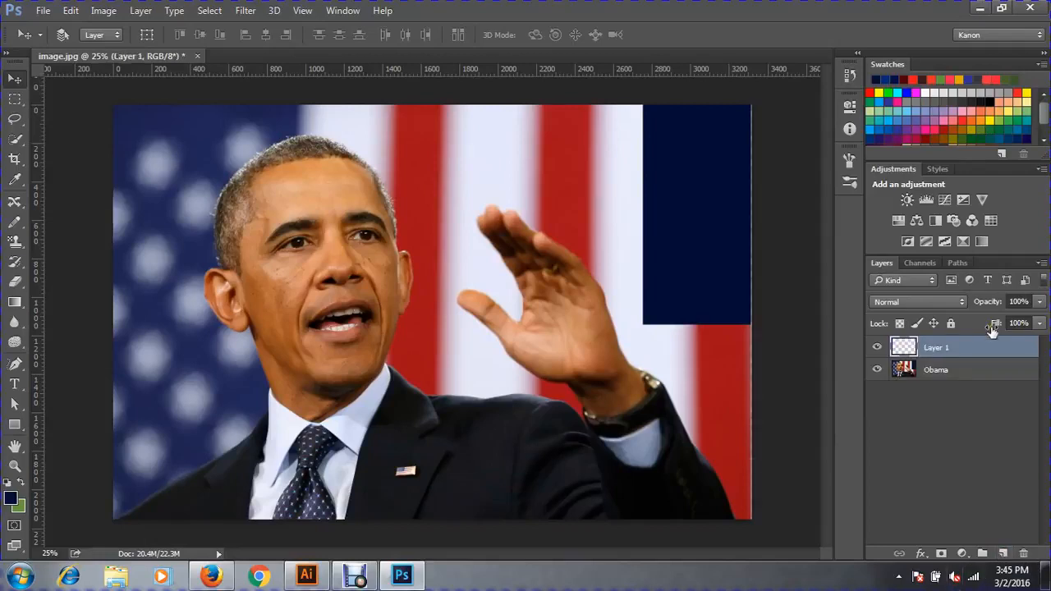
pyautogui.click(15, 98)
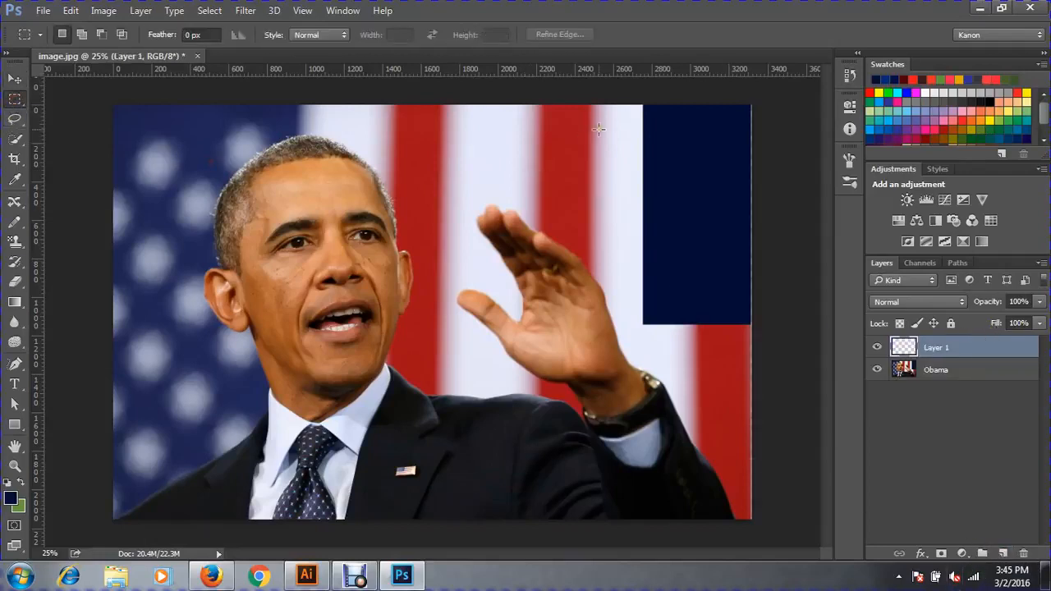
pyautogui.moveTo(228, 172); pyautogui.dragTo(481, 425)
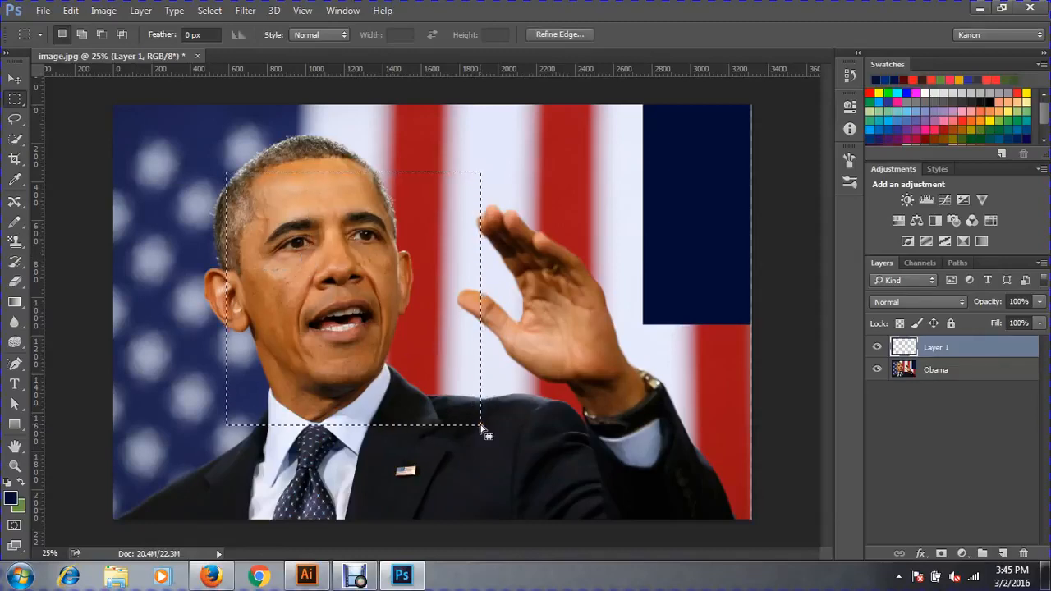
pyautogui.hotkey('alt', 'BackSpace')
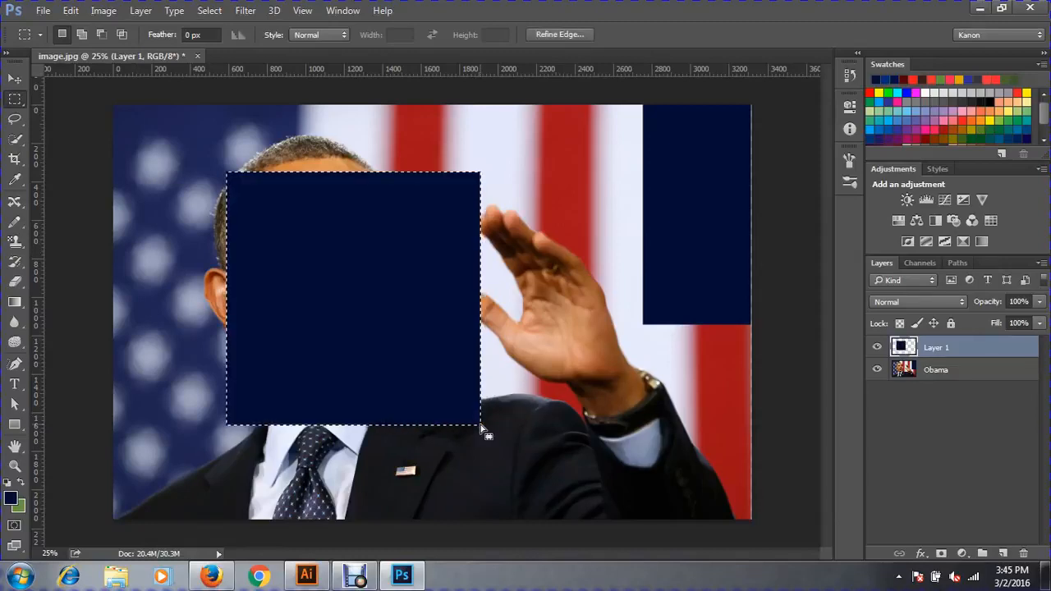
pyautogui.hotkey('ctrl', 'd')
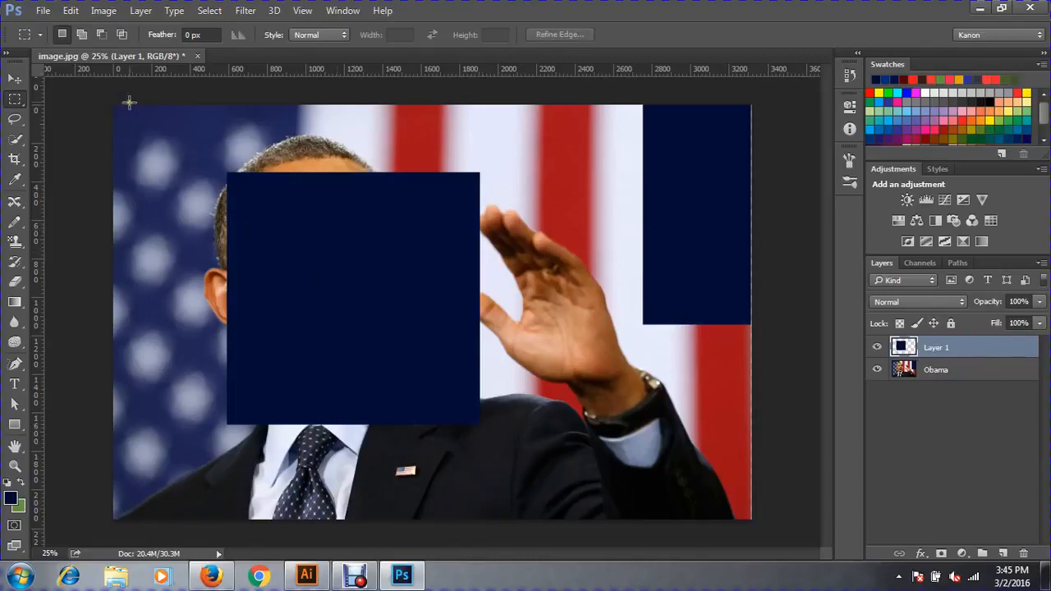
# Step: Move the navy square on Layer 1 around the canvas, placing it over the raised hand beside the face
pyautogui.click(15, 78)
pyautogui.moveTo(429, 312); pyautogui.dragTo(402, 269)
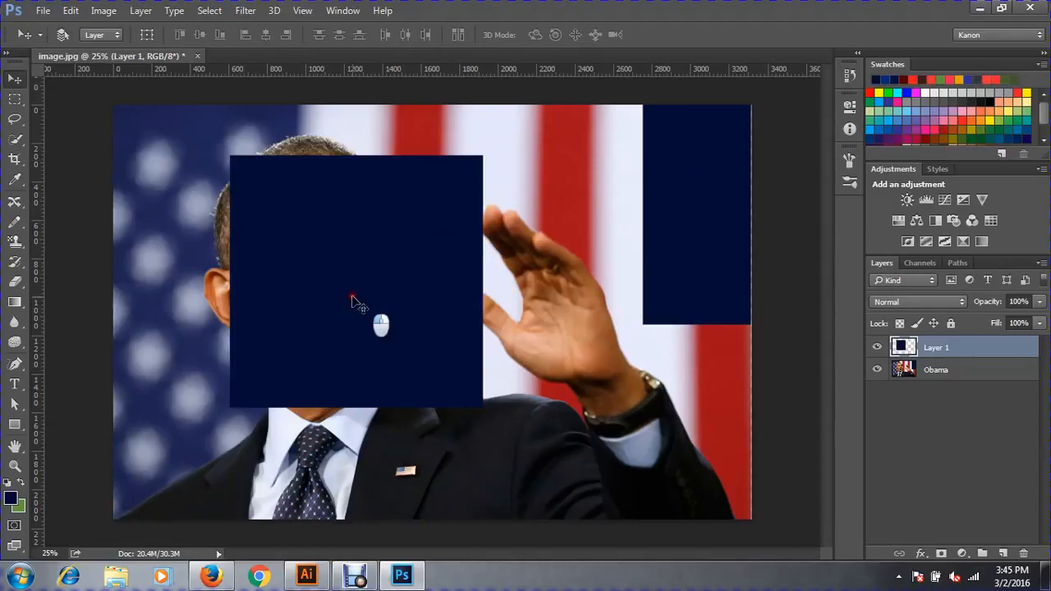
pyautogui.moveTo(350, 299); pyautogui.dragTo(627, 257)
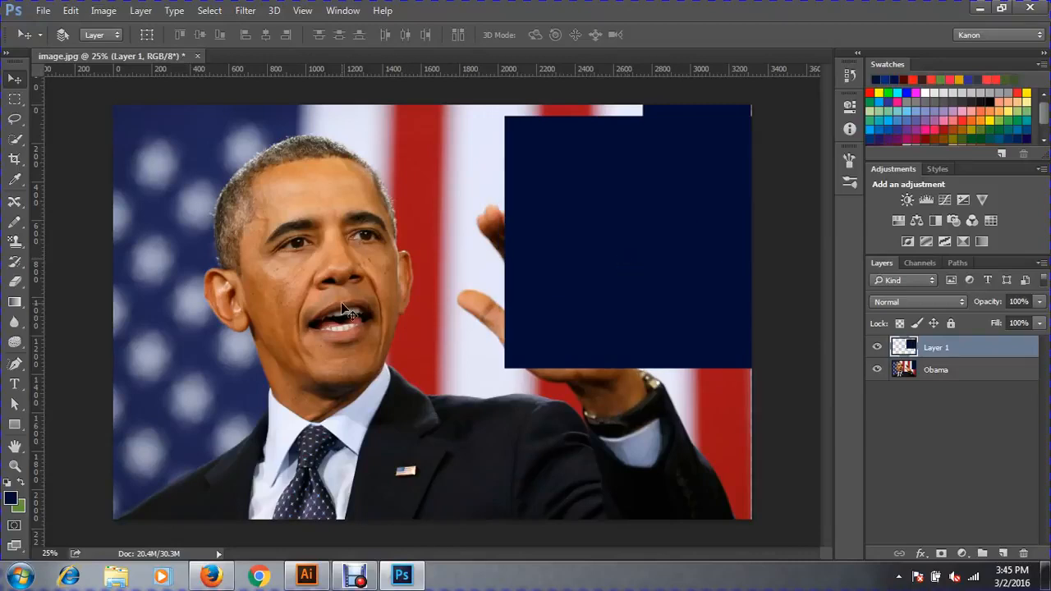
pyautogui.moveTo(376, 281); pyautogui.dragTo(289, 260)
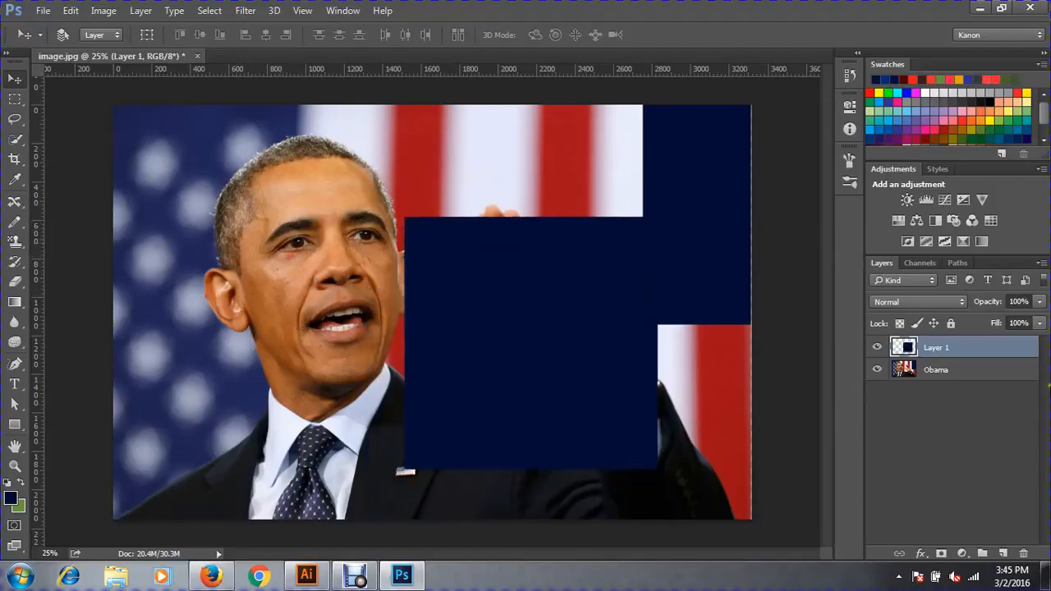
# Step: Select the Obama layer and move it back and forth beneath the navy square, returning it to its original position
pyautogui.click(952, 374)
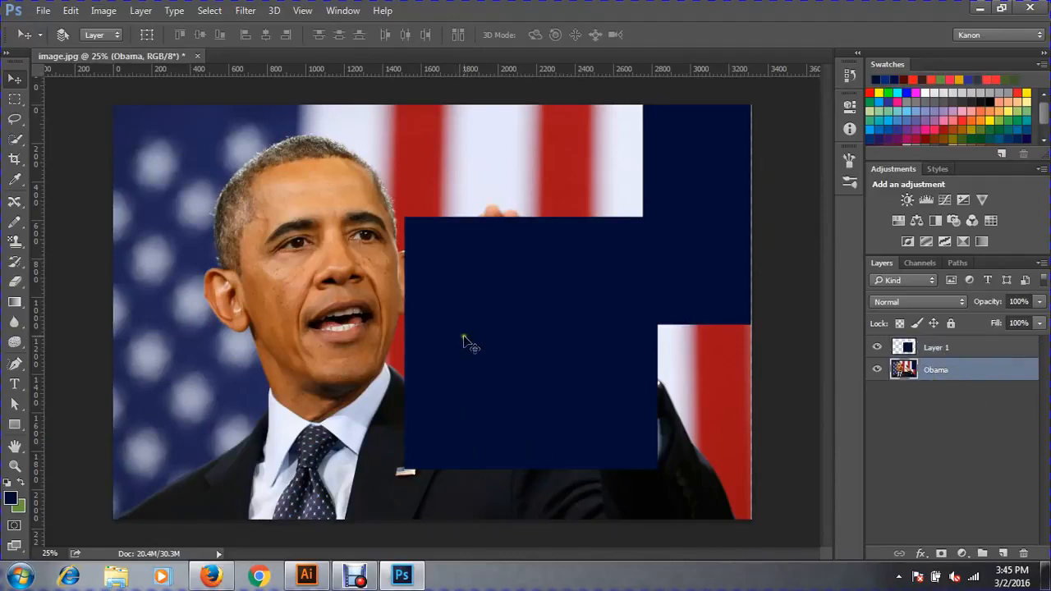
pyautogui.moveTo(255, 315)
pyautogui.mouseDown()
pyautogui.moveTo(243, 369)
pyautogui.moveTo(258, 317)
pyautogui.mouseUp()
pyautogui.moveTo(622, 298); pyautogui.dragTo(578, 344)
pyautogui.moveTo(533, 353); pyautogui.dragTo(569, 325)
# Step: Draw a rectangular marquee around the face on the Obama layer, and delete Layer 1
pyautogui.moveTo(15, 100); pyautogui.dragTo(85, 99)
pyautogui.click(84, 98)
pyautogui.moveTo(166, 171); pyautogui.dragTo(492, 415)
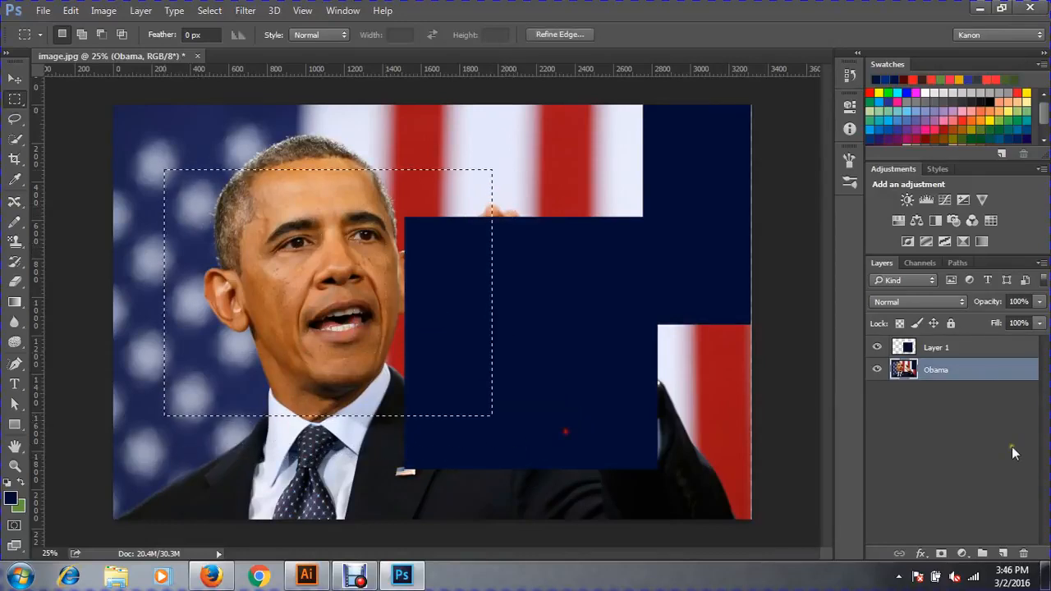
pyautogui.moveTo(972, 351); pyautogui.dragTo(1023, 553)
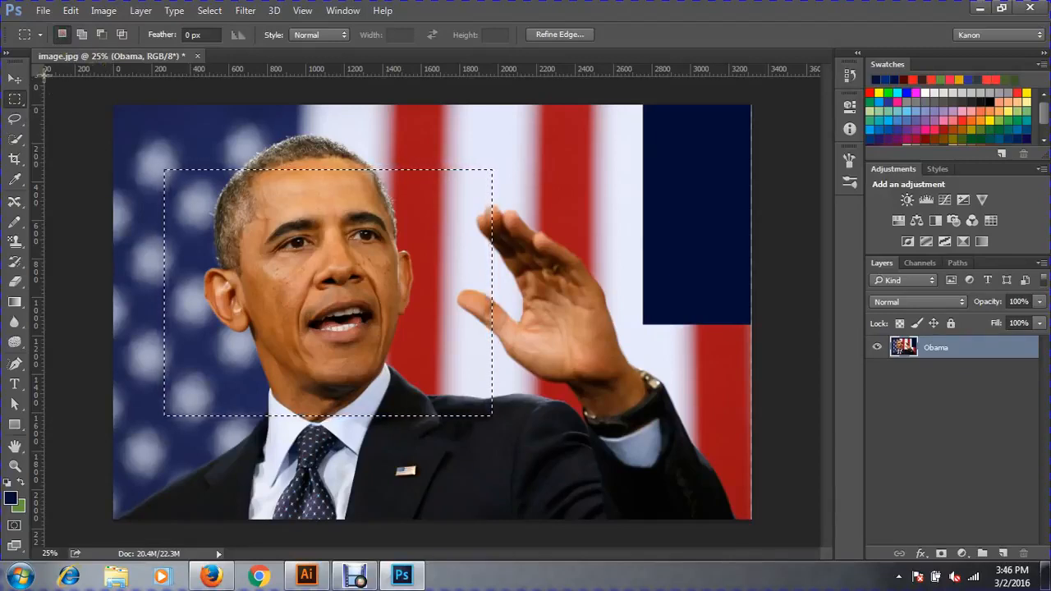
# Step: Replace the selection with a rectangular marquee over the raised hand and another over the face, and clear it
pyautogui.moveTo(549, 153); pyautogui.dragTo(746, 392)
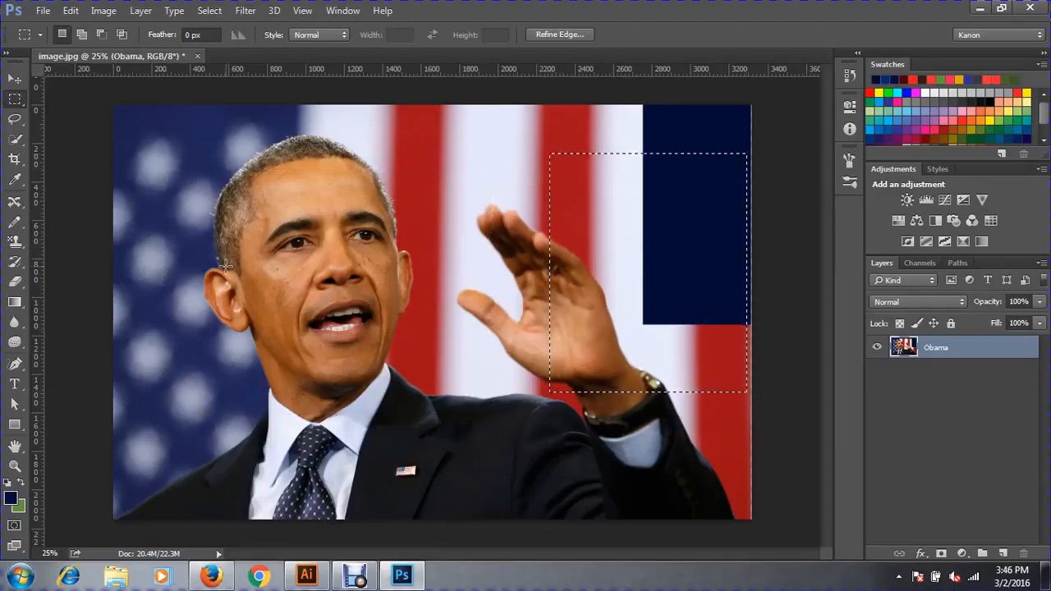
pyautogui.moveTo(147, 139); pyautogui.dragTo(369, 351)
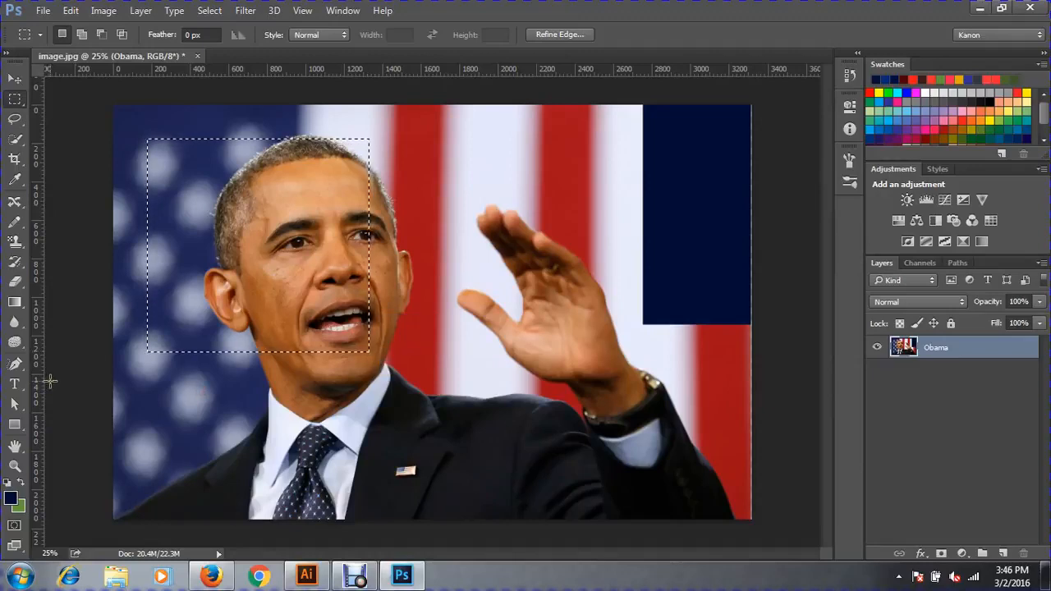
pyautogui.click(402, 197)
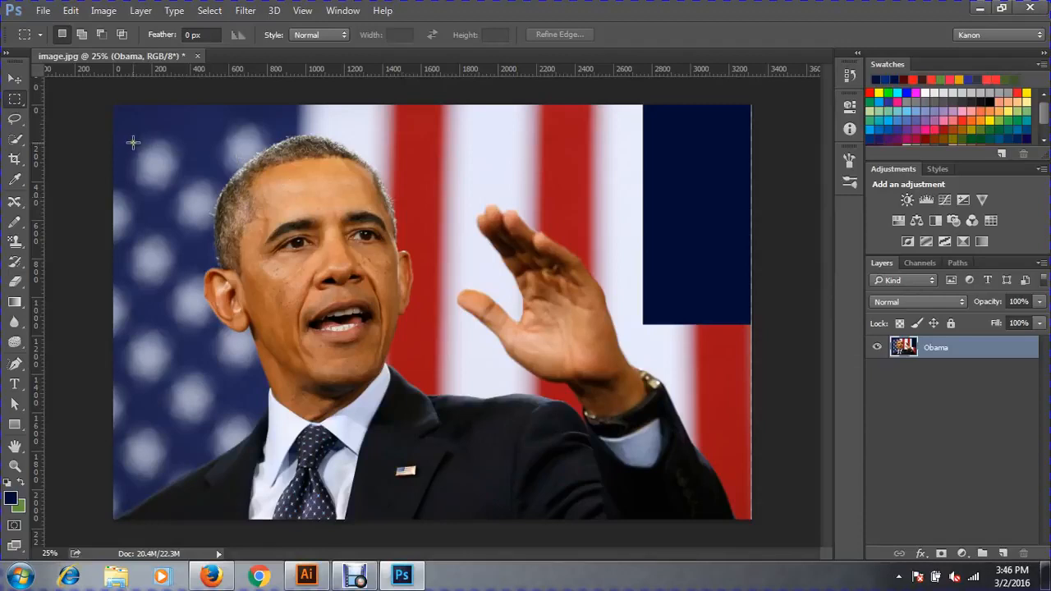
# Step: Draw a marquee around the face and extend it over the raised hand with overlapping rectangles in Add to Selection mode
pyautogui.moveTo(152, 124); pyautogui.dragTo(434, 378)
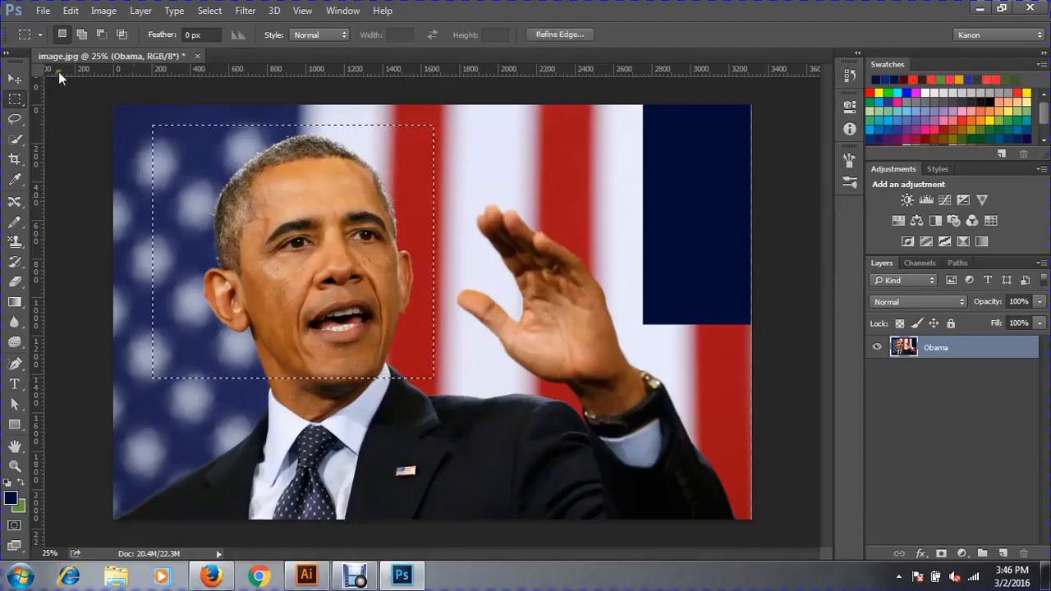
pyautogui.click(80, 35)
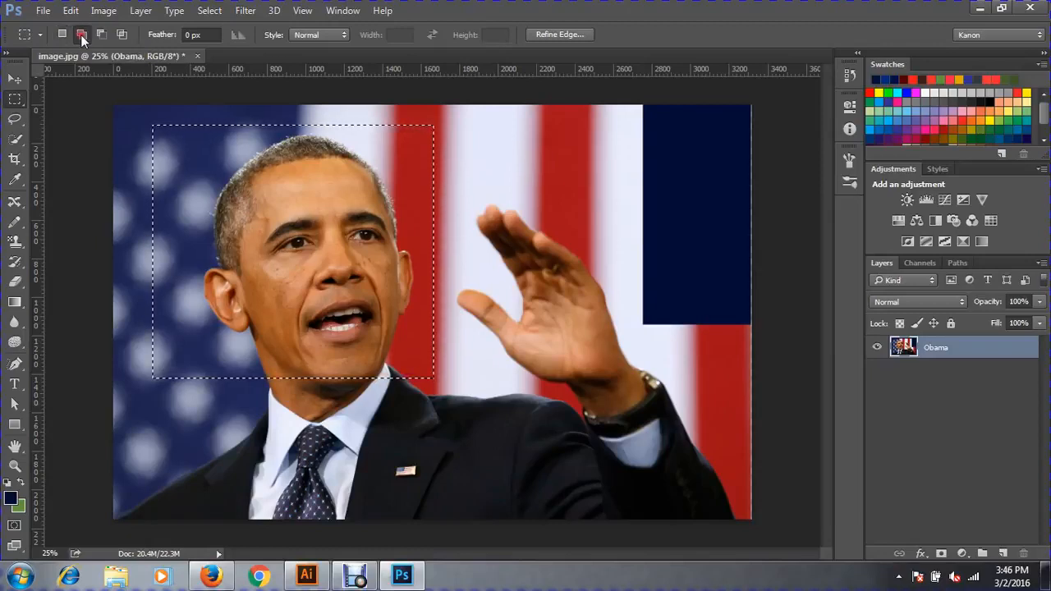
pyautogui.moveTo(619, 138); pyautogui.dragTo(288, 306)
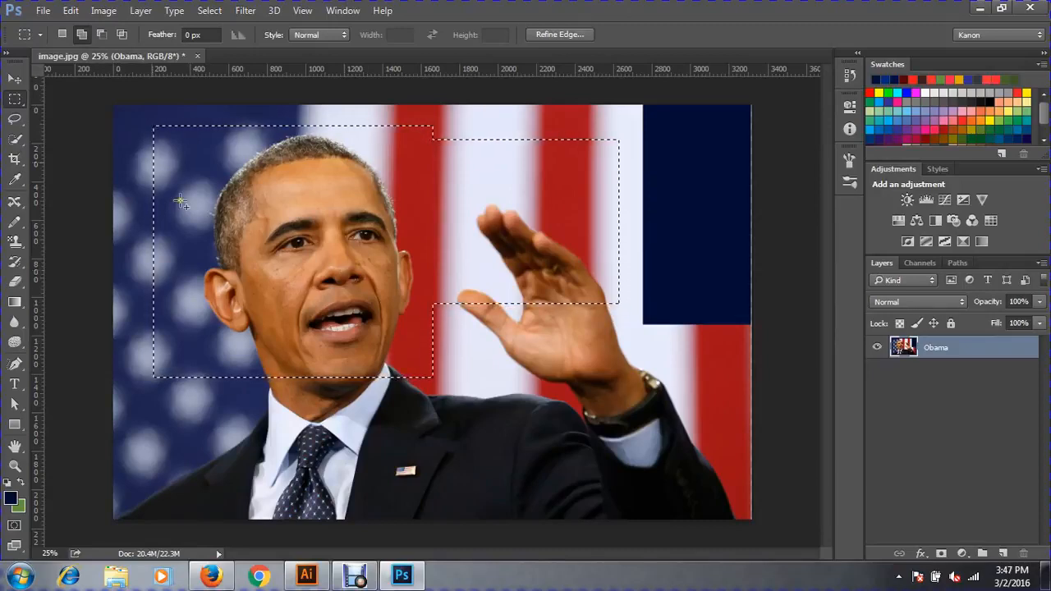
pyautogui.click(80, 37)
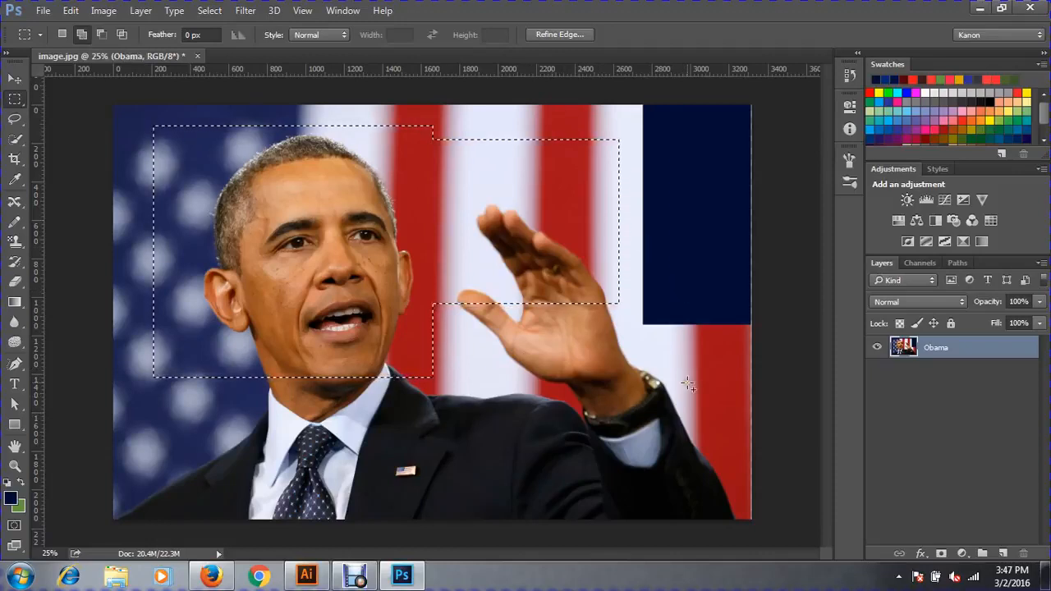
pyautogui.moveTo(670, 346); pyautogui.dragTo(386, 180)
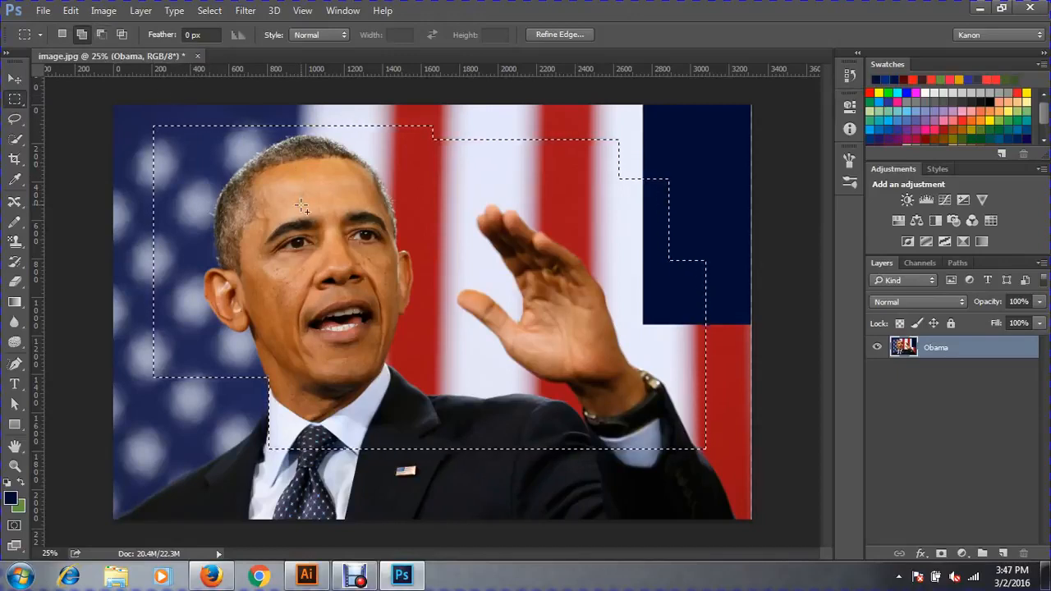
# Step: Subtract overlapping rectangles from the selection's hand side, and intersect the remainder with a rectangle spanning half the face and the hand
pyautogui.click(105, 35)
pyautogui.moveTo(723, 490); pyautogui.dragTo(465, 158)
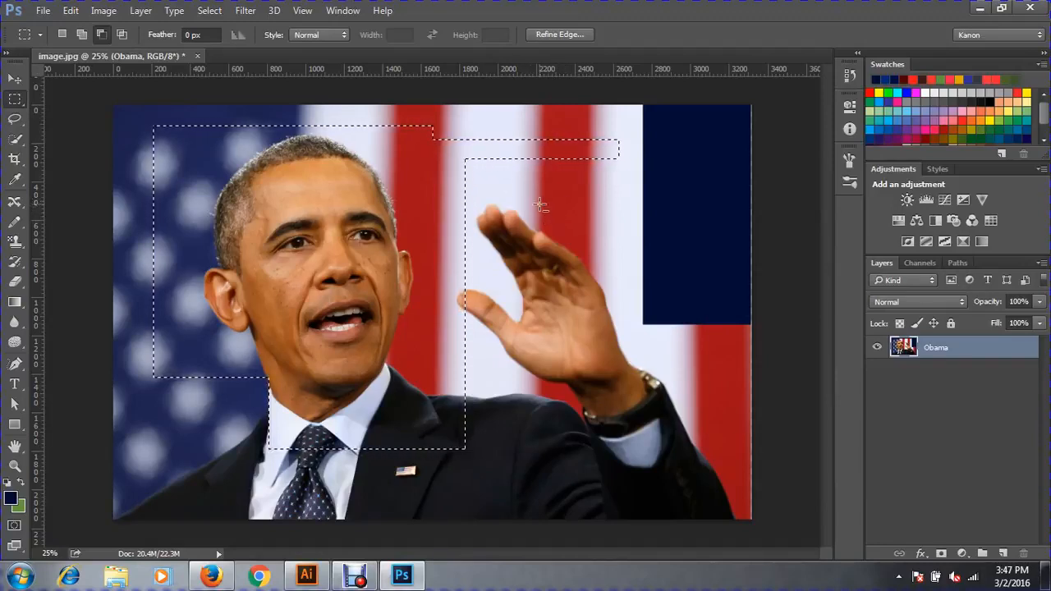
pyautogui.moveTo(706, 382); pyautogui.dragTo(466, 109)
pyautogui.moveTo(678, 428); pyautogui.dragTo(341, 176)
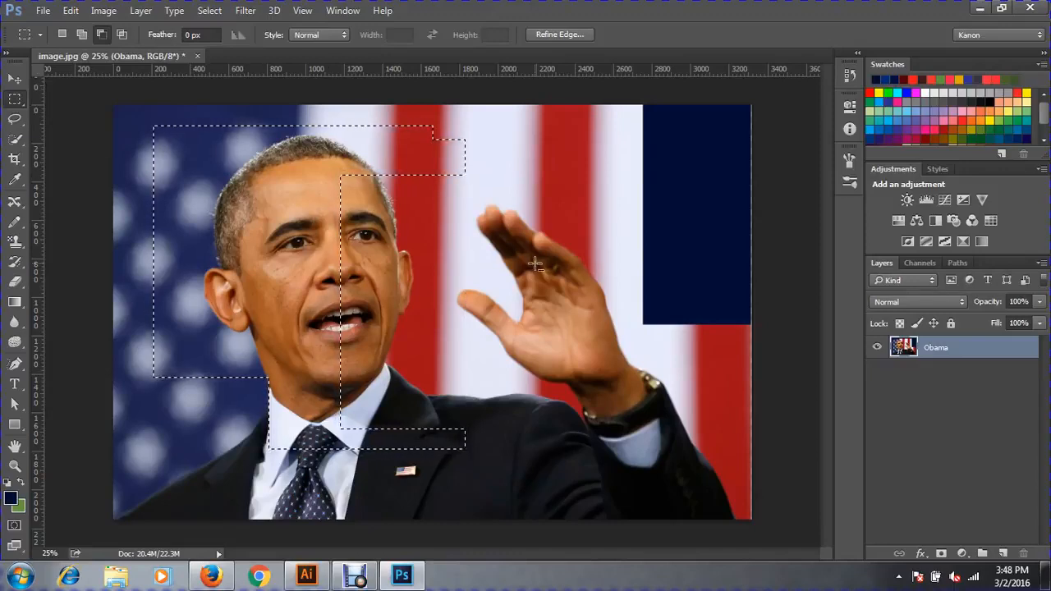
pyautogui.click(121, 35)
pyautogui.moveTo(608, 437); pyautogui.dragTo(342, 166)
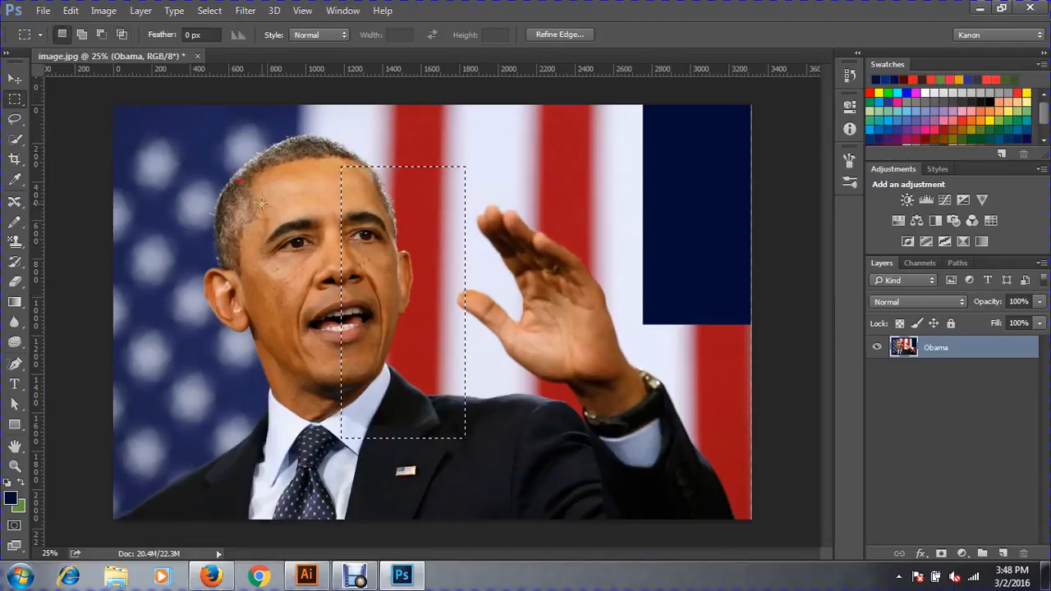
# Step: Draw a new rectangular marquee around the face and add an overlapping rectangle covering the raised hand
pyautogui.moveTo(168, 133); pyautogui.dragTo(489, 444)
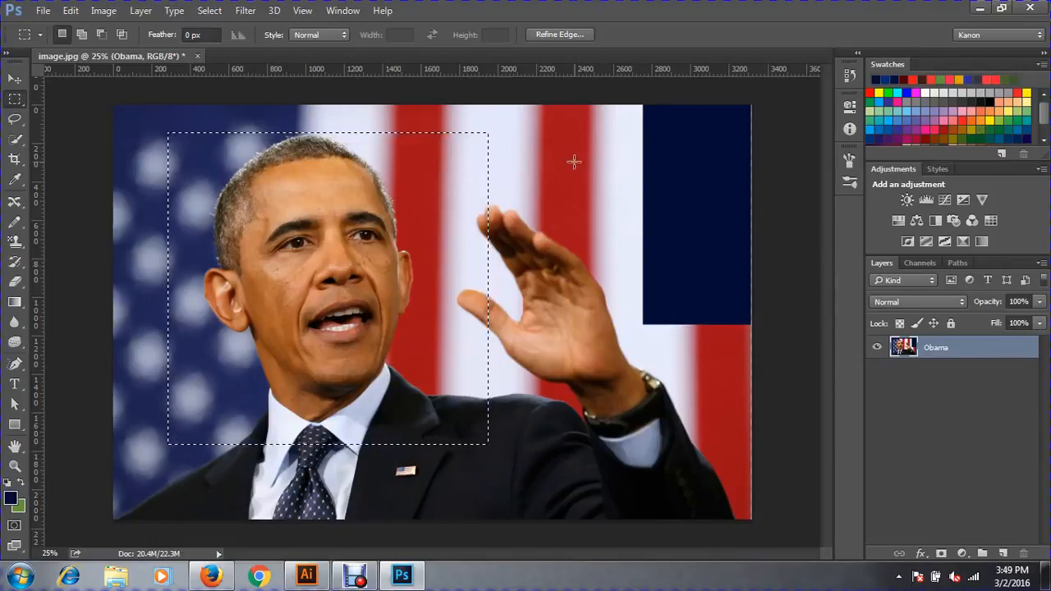
pyautogui.press('shift')
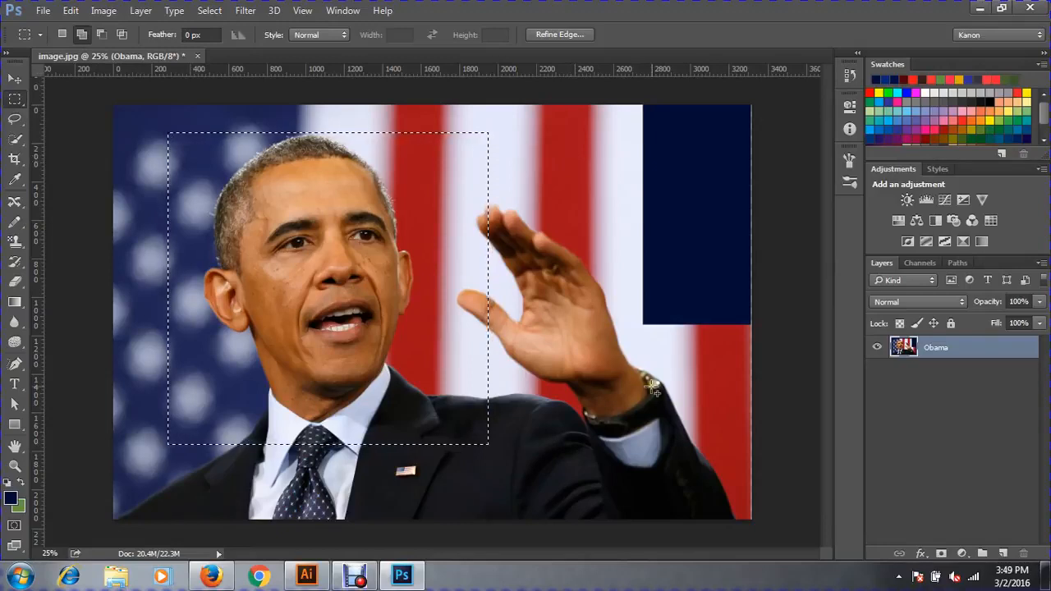
pyautogui.moveTo(653, 388); pyautogui.dragTo(487, 191)
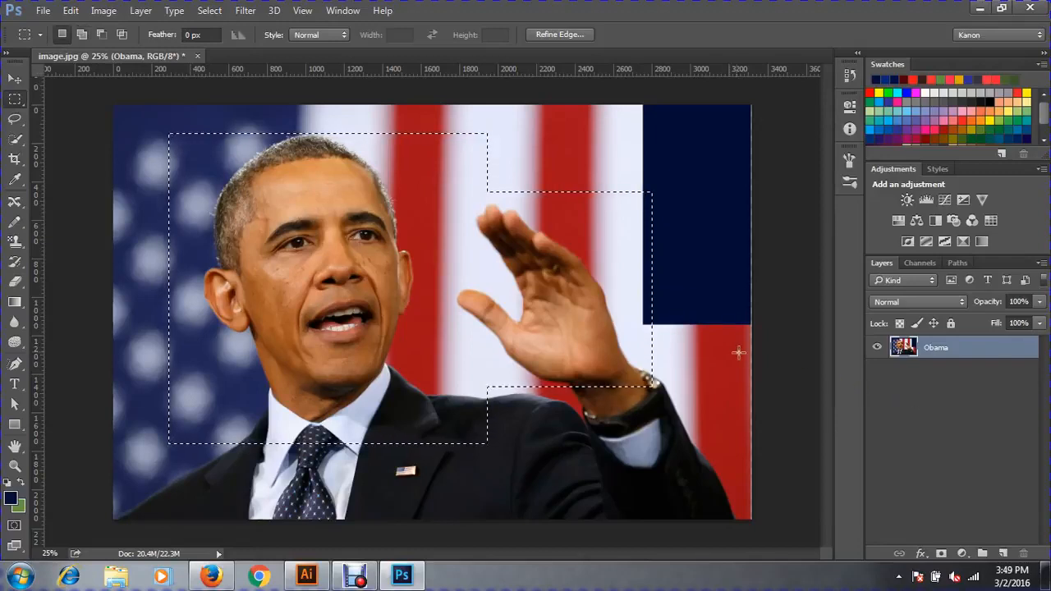
# Step: Trim the selection to a single rectangle around the face by subtracting overlapping rectangles from its hand side
pyautogui.press('alt')
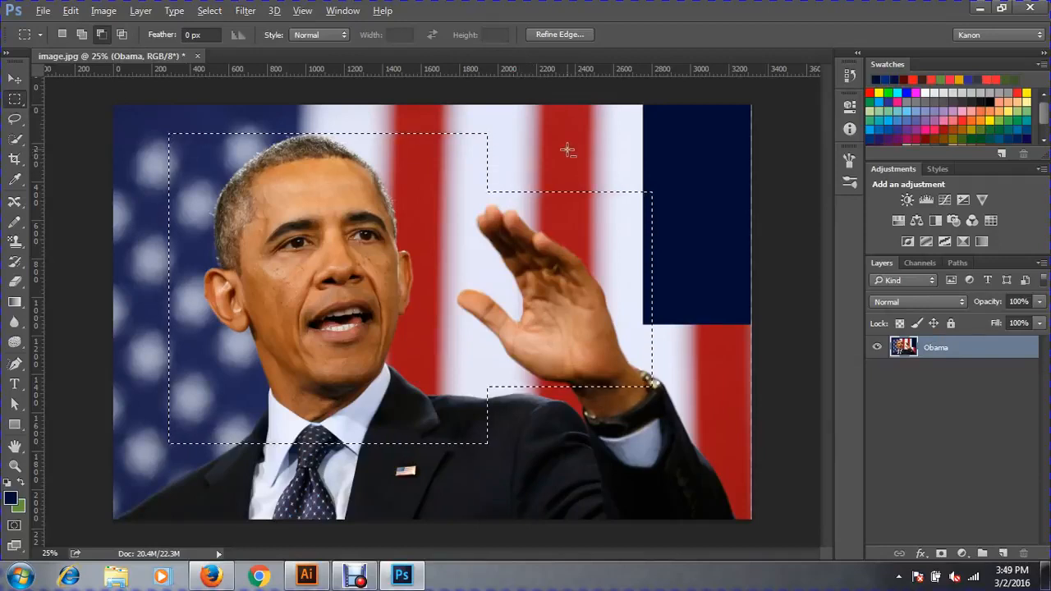
pyautogui.moveTo(523, 159); pyautogui.dragTo(722, 502)
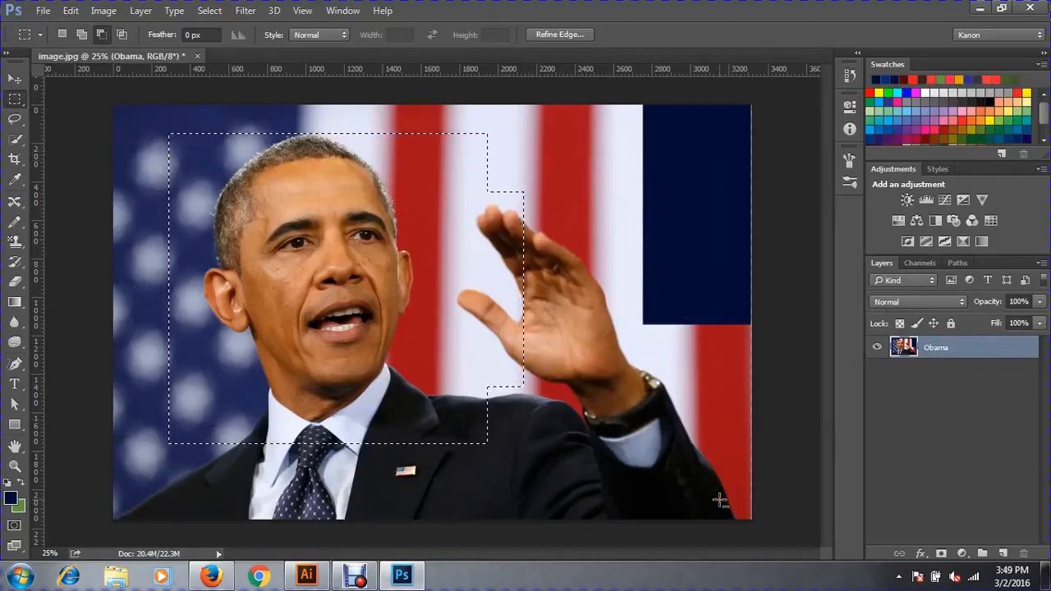
pyautogui.hotkey('shift', 'alt')
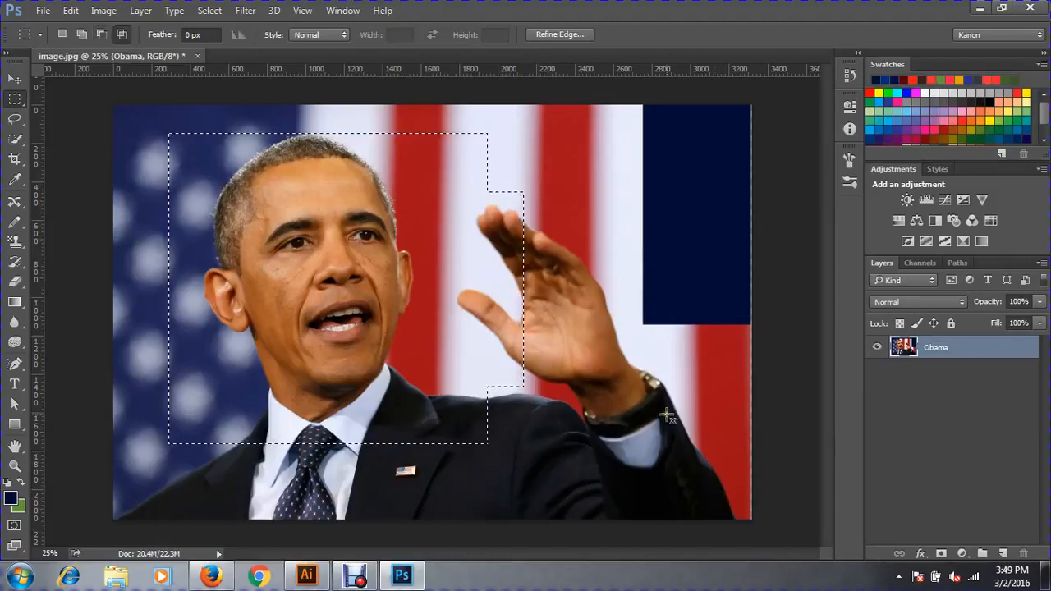
pyautogui.moveTo(583, 427); pyautogui.dragTo(429, 267)
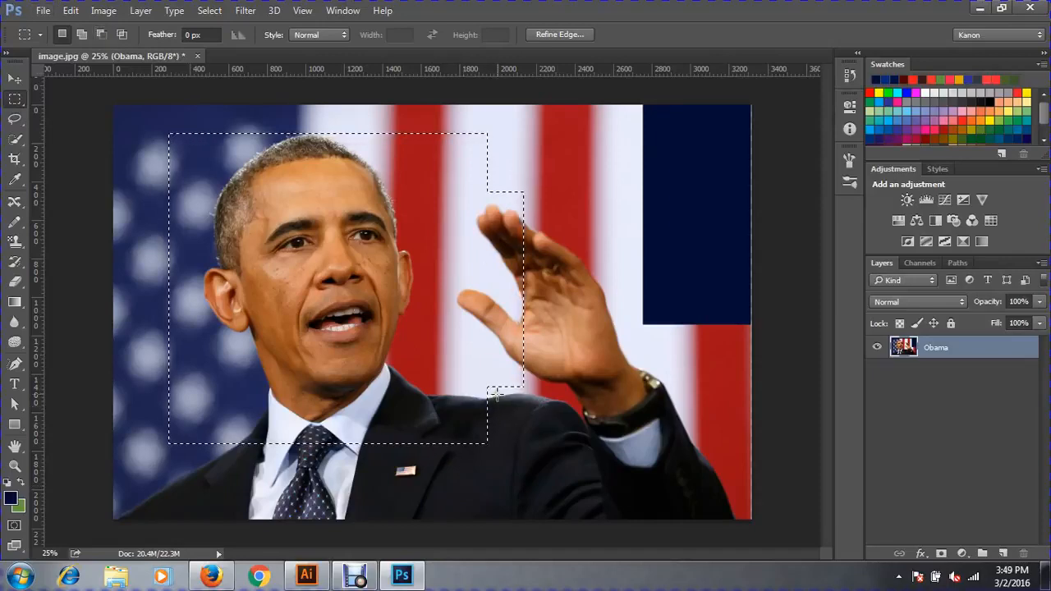
pyautogui.press('alt')
pyautogui.moveTo(563, 424); pyautogui.dragTo(452, 107)
pyautogui.moveTo(523, 481); pyautogui.dragTo(453, 368)
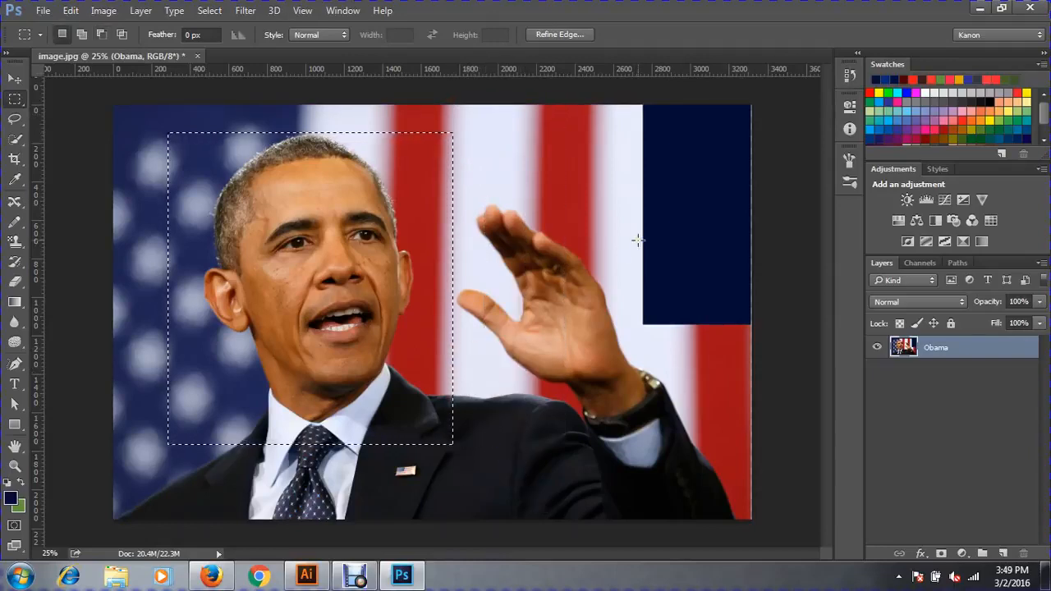
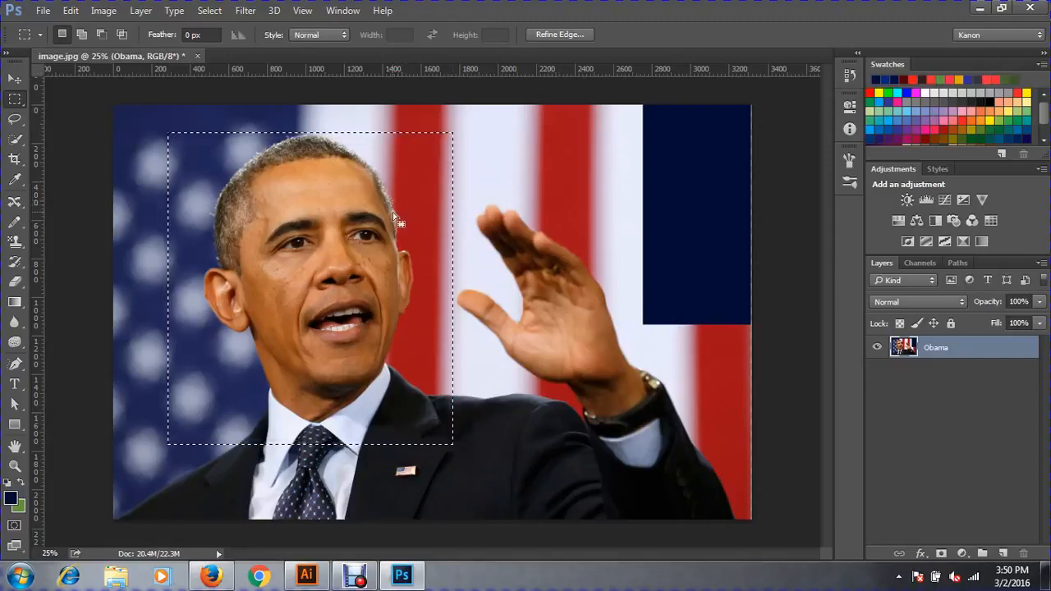
# Step: Shift only the selection outline over the raised hand, and bring it back around the face
pyautogui.moveTo(392, 212); pyautogui.dragTo(630, 252)
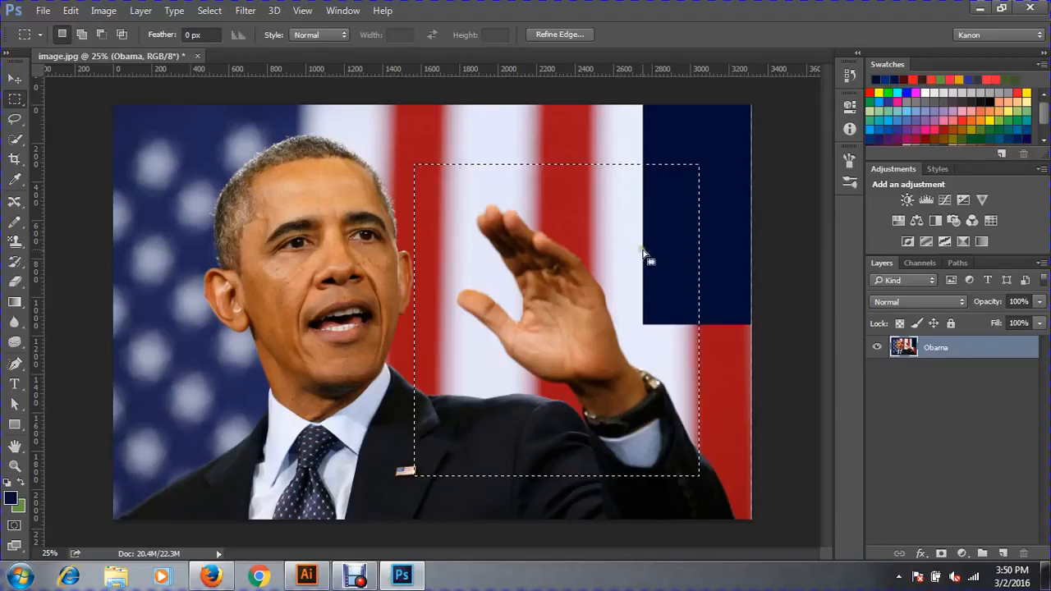
pyautogui.moveTo(643, 248); pyautogui.dragTo(380, 213)
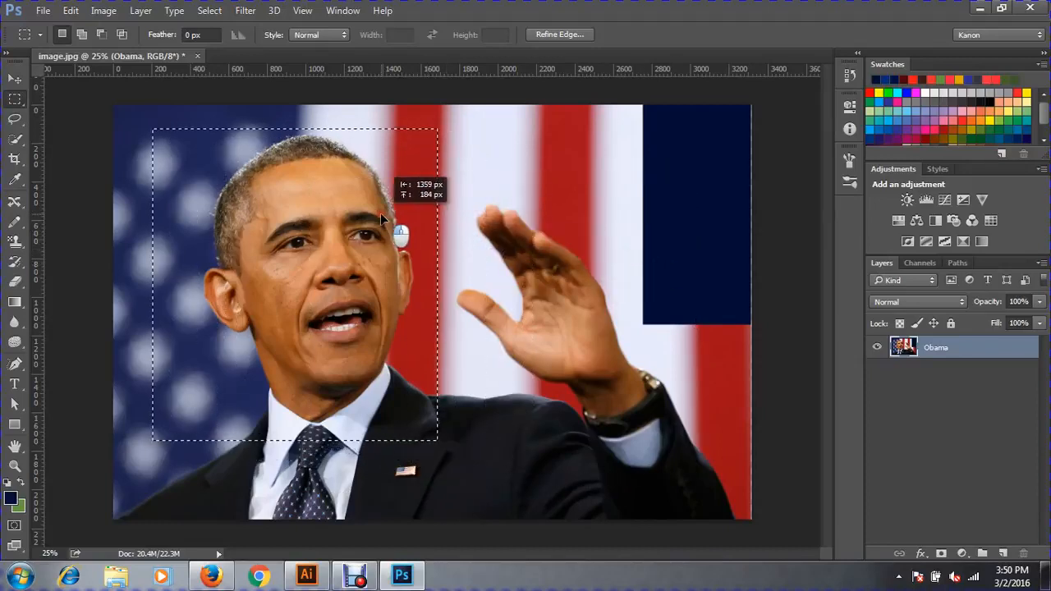
pyautogui.moveTo(380, 212); pyautogui.dragTo(380, 213)
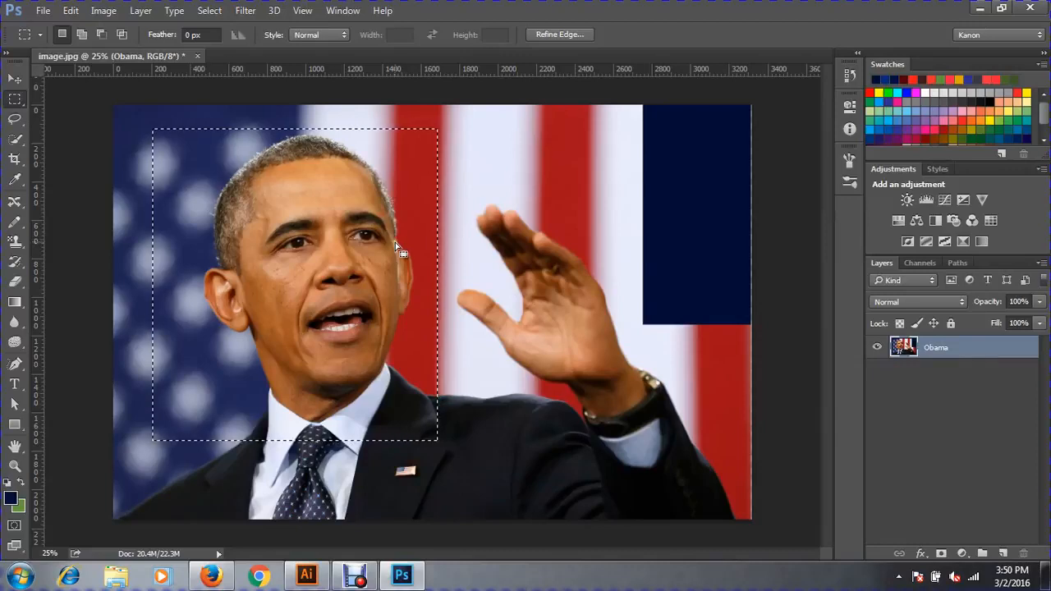
# Step: Move the selected face pixels over the raised hand with the Move tool, and undo the move
pyautogui.click(14, 78)
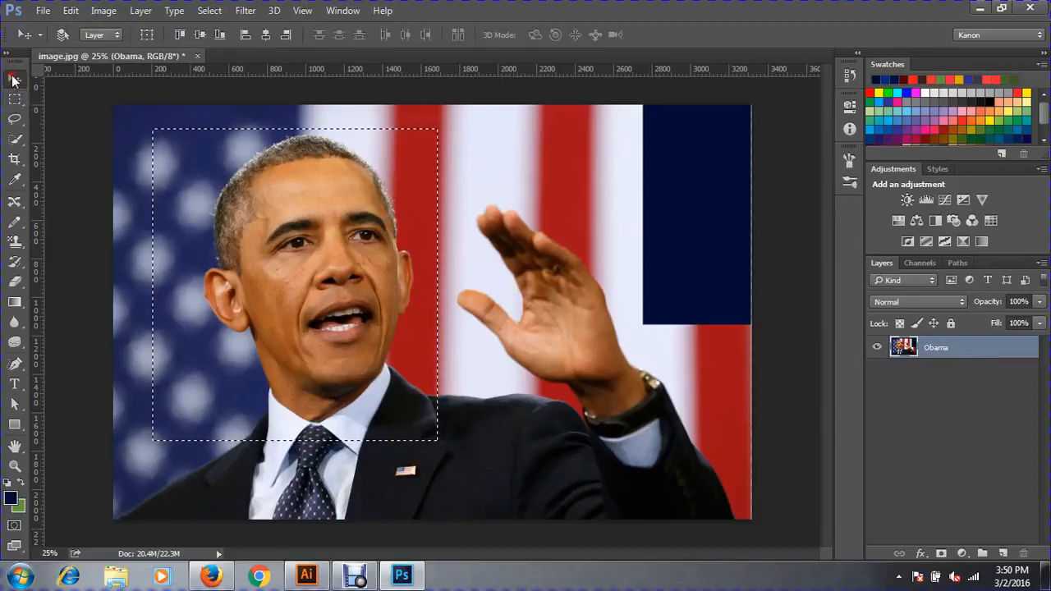
pyautogui.click(366, 237)
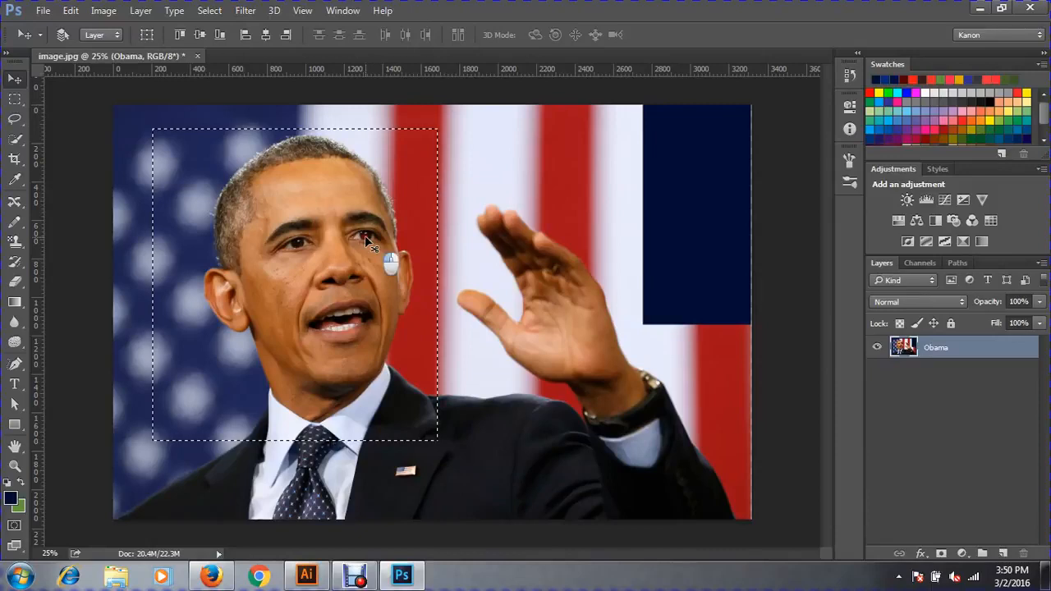
pyautogui.moveTo(365, 237); pyautogui.dragTo(543, 248)
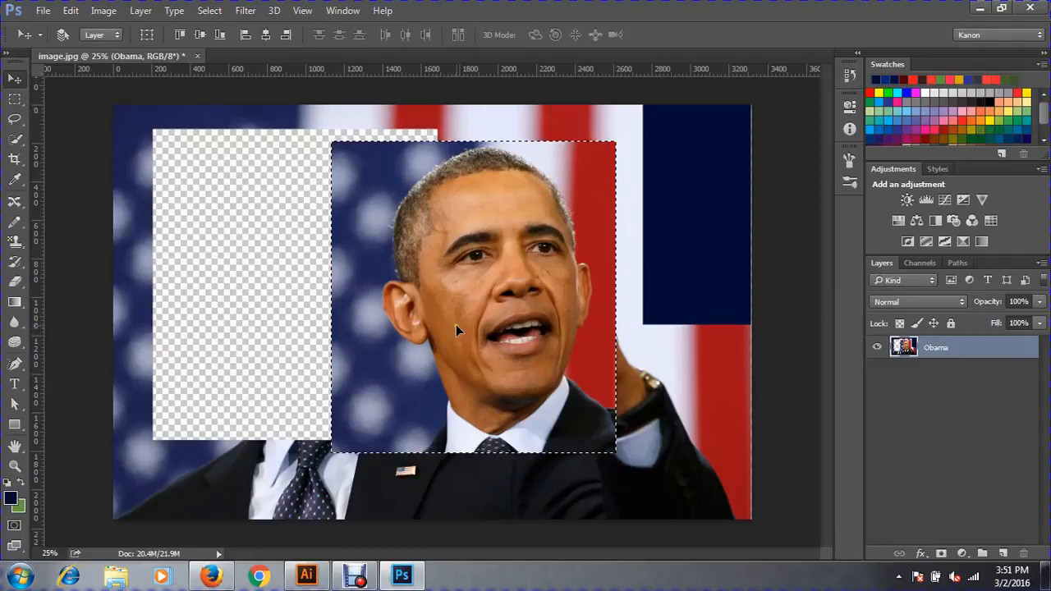
pyautogui.hotkey('ctrl', 'z')
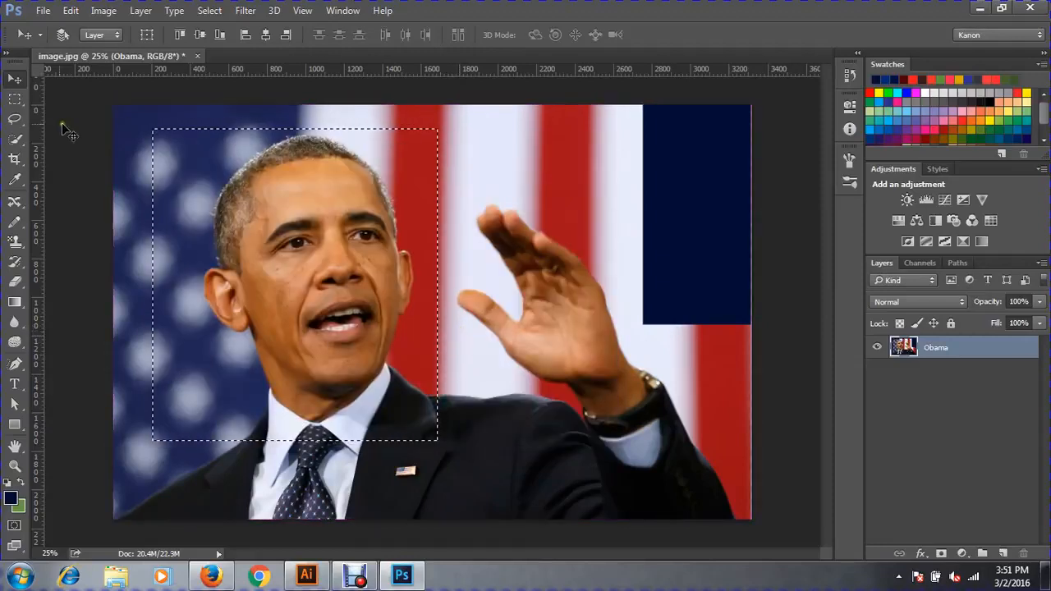
# Step: Replace the selection with a single-row marquee running across the image at eye level
pyautogui.click(15, 98)
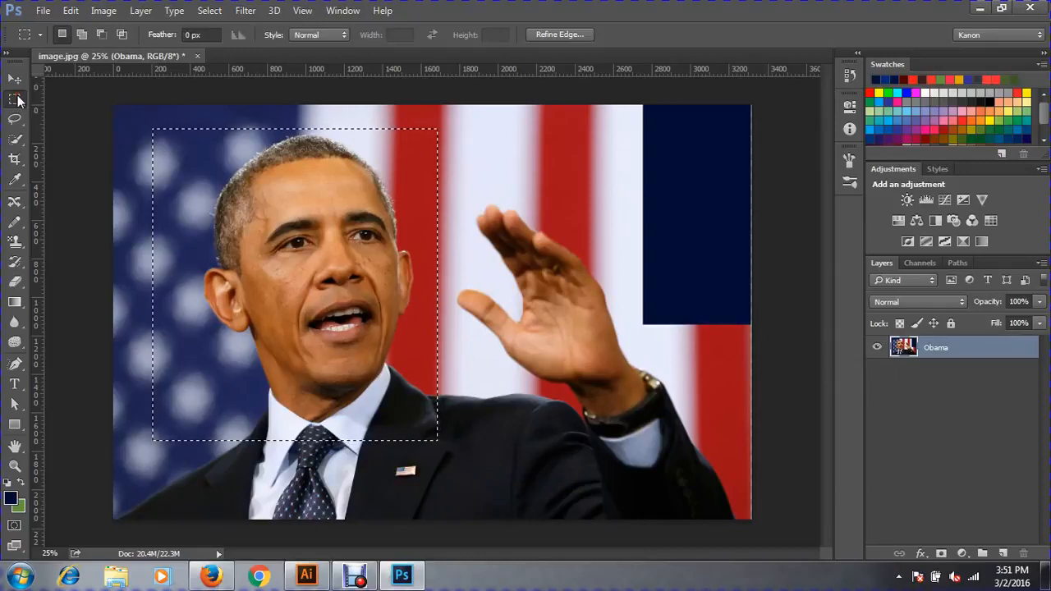
pyautogui.rightClick(17, 98)
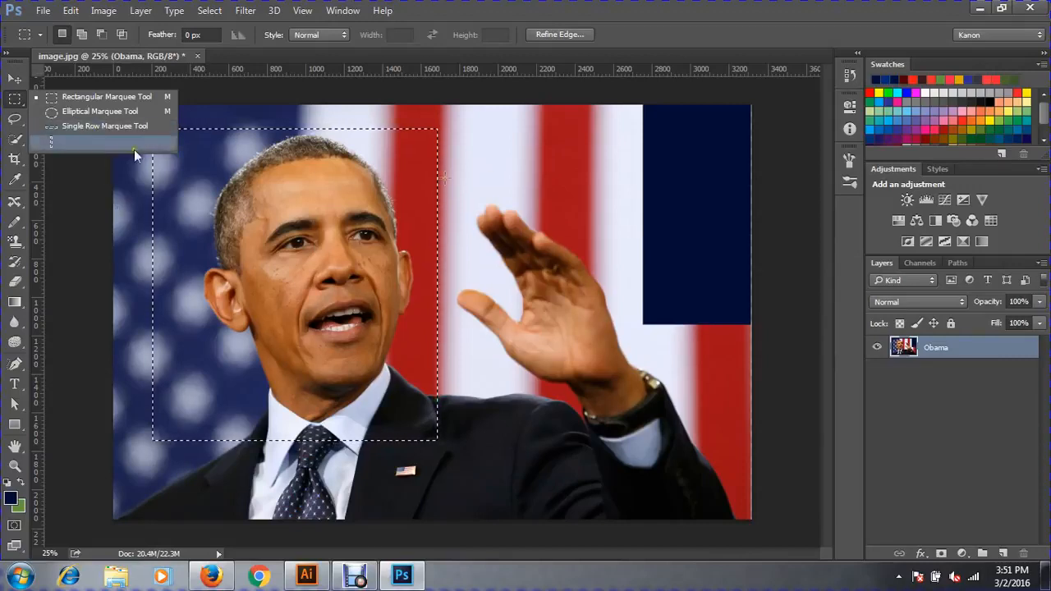
pyautogui.click(102, 126)
pyautogui.click(538, 245)
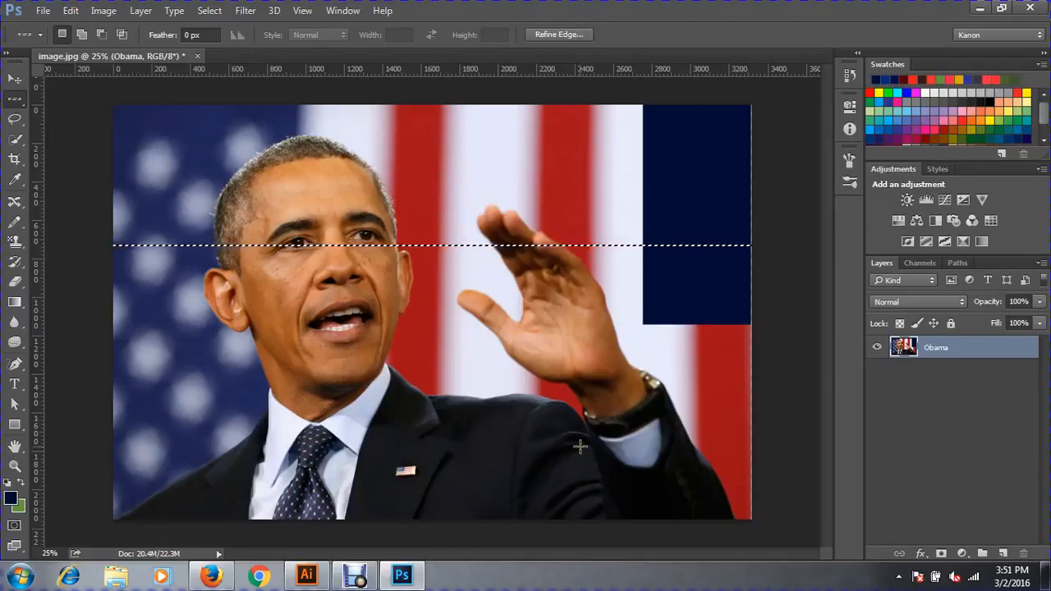
# Step: Draw a rectangular marquee around the face in place of the row selection, and clear it
pyautogui.click(19, 103)
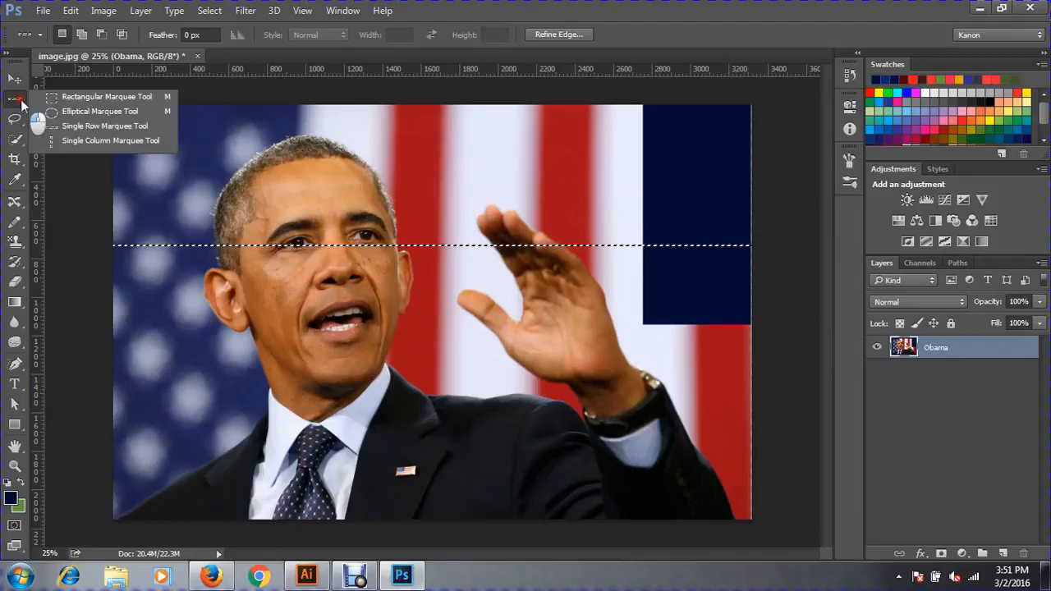
pyautogui.click(65, 99)
pyautogui.moveTo(154, 136); pyautogui.dragTo(502, 407)
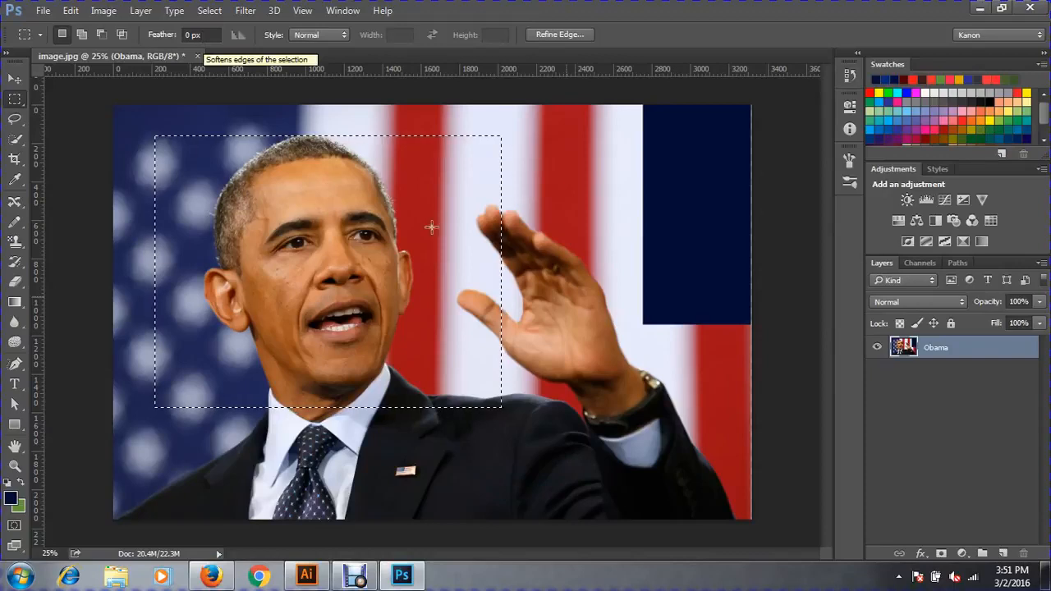
pyautogui.click(326, 316)
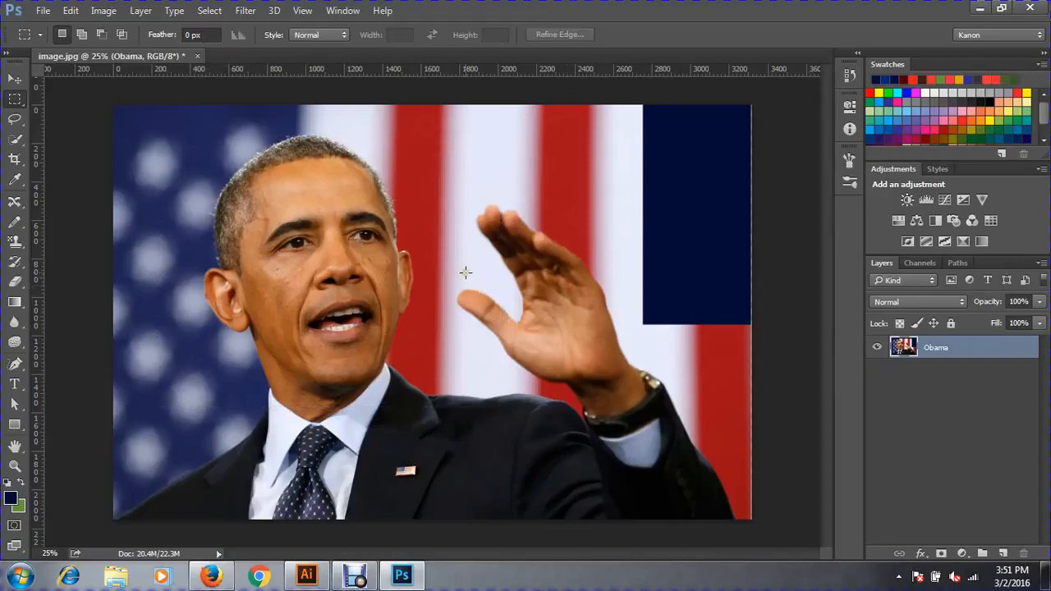
# Step: Close image.jpg without saving its changes, and open Rodney_boat.jpg and sea-09.jpg together from the 1st Class folder
pyautogui.hotkey('ctrl', 'w')
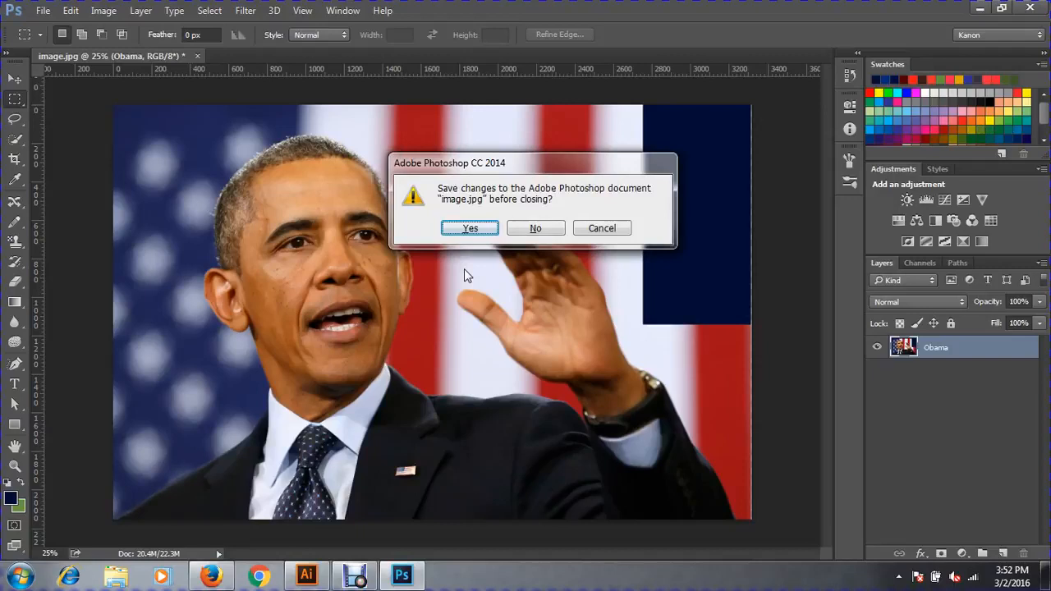
pyautogui.press('n')
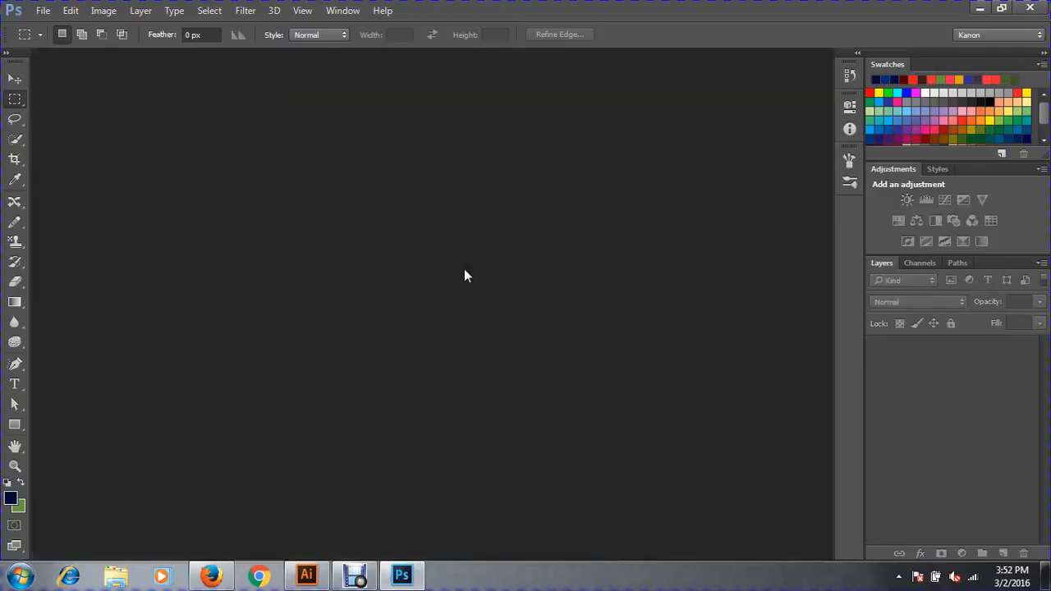
pyautogui.hotkey('ctrl', 'o')
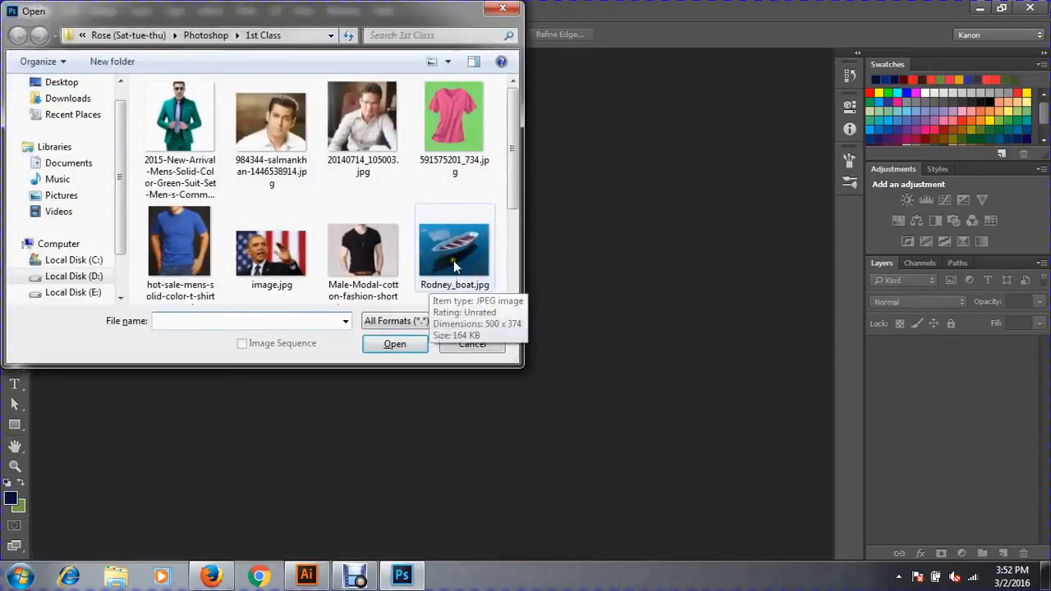
pyautogui.click(454, 261)
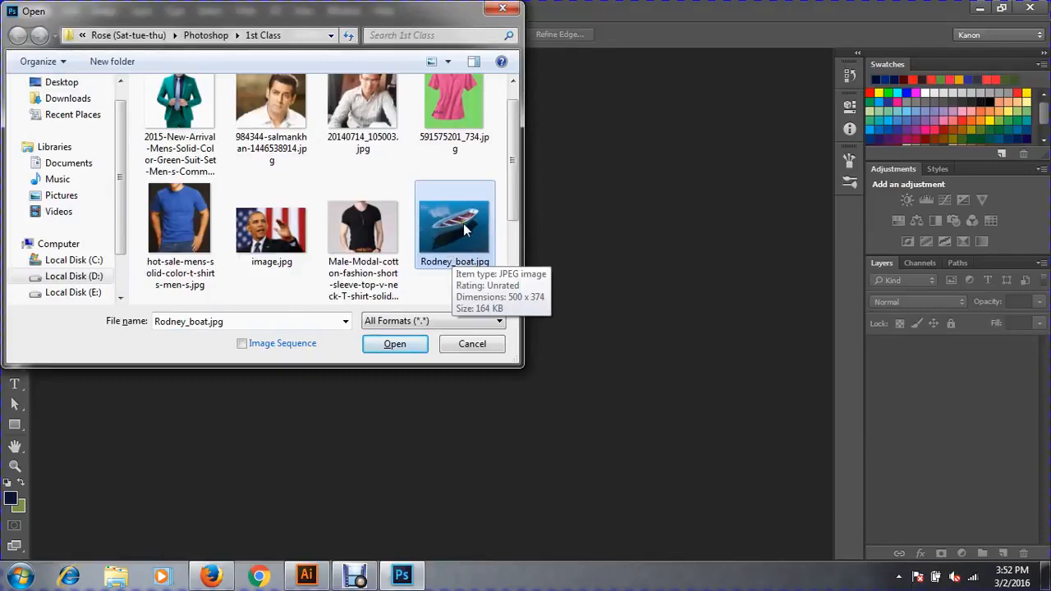
pyautogui.scroll(-1, 463, 226)
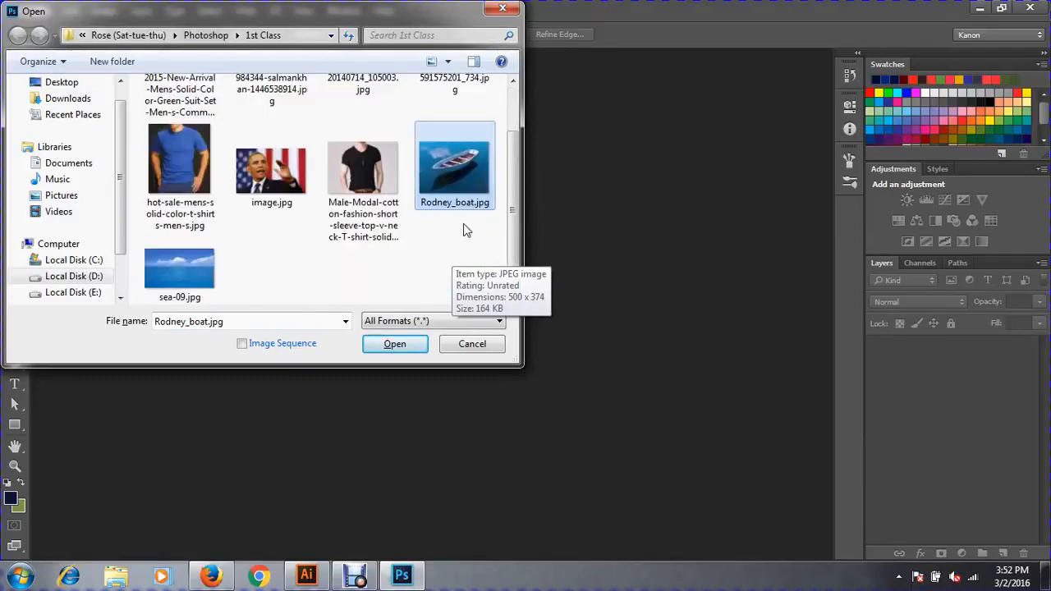
pyautogui.keyDown('ctrl'); pyautogui.click(181, 263); pyautogui.keyUp('ctrl')
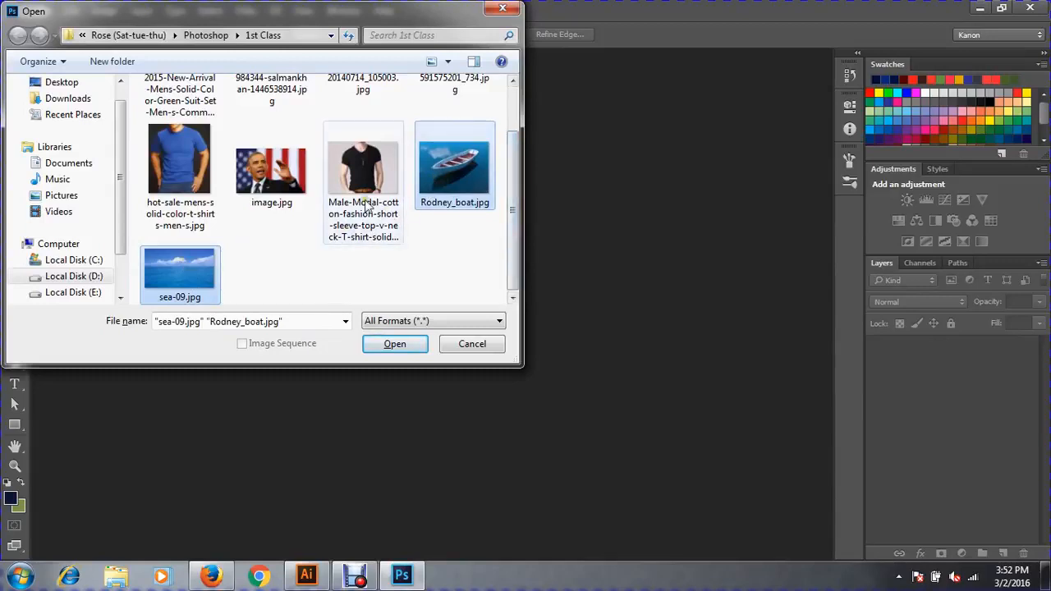
pyautogui.click(392, 346)
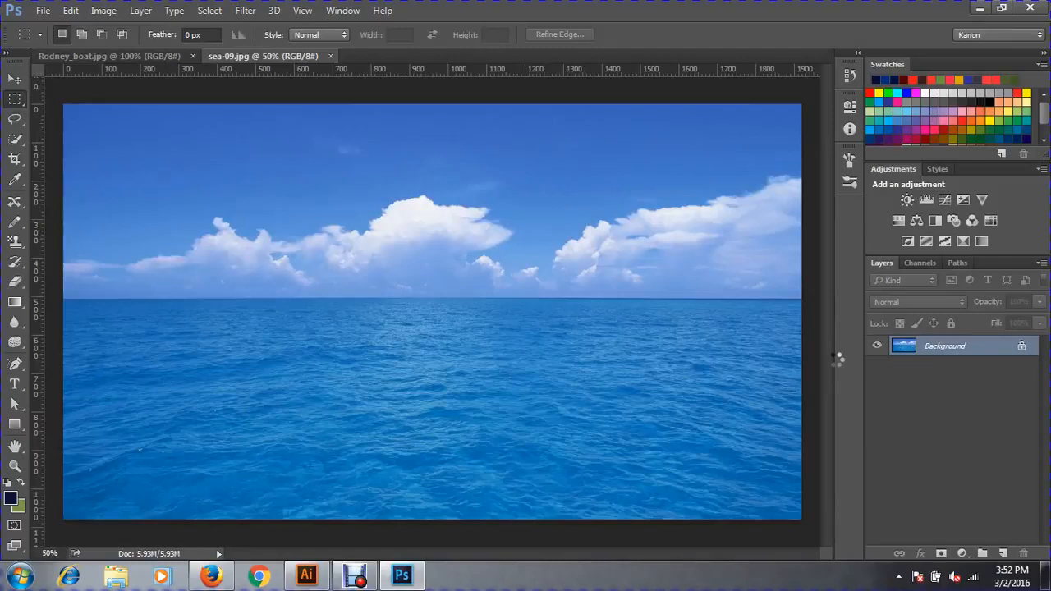
# Step: Bring up the Rodney_boat.jpg and sea-09.jpg images in turn, and return to Rodney_boat.jpg
pyautogui.click(82, 56)
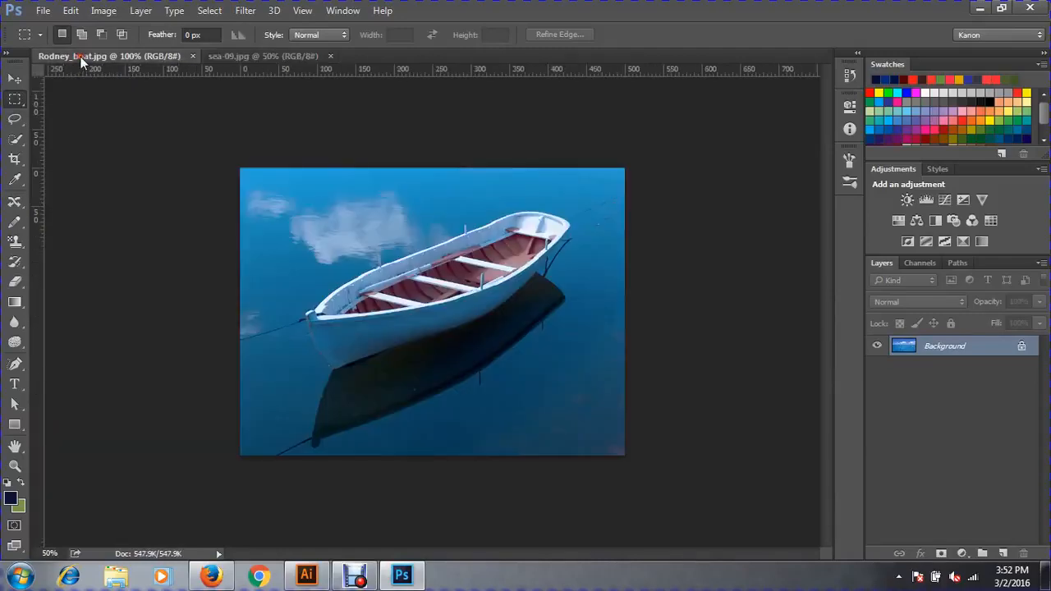
pyautogui.click(241, 59)
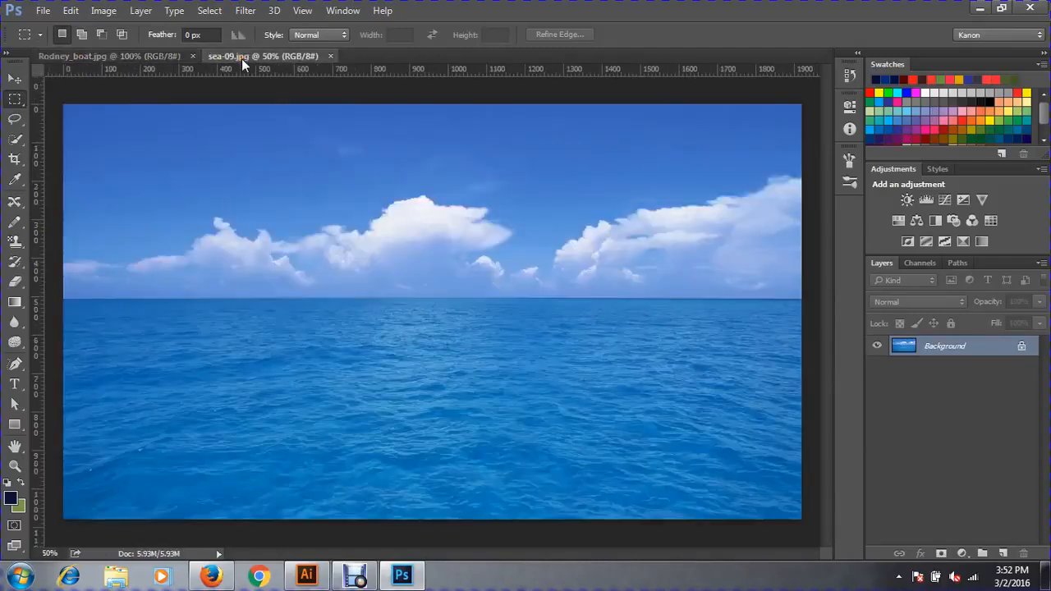
pyautogui.click(153, 57)
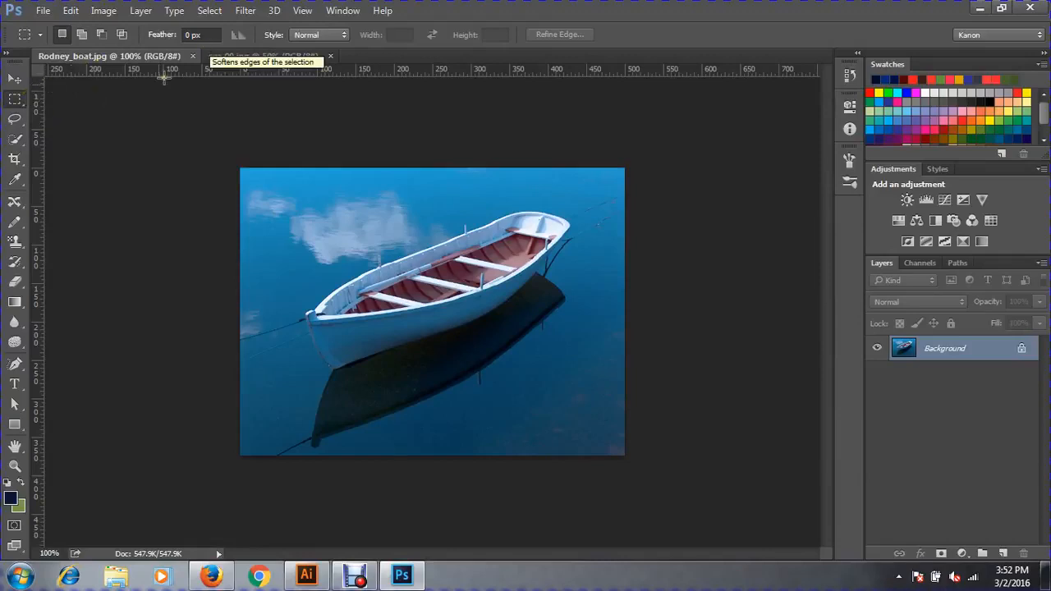
pyautogui.click(15, 121)
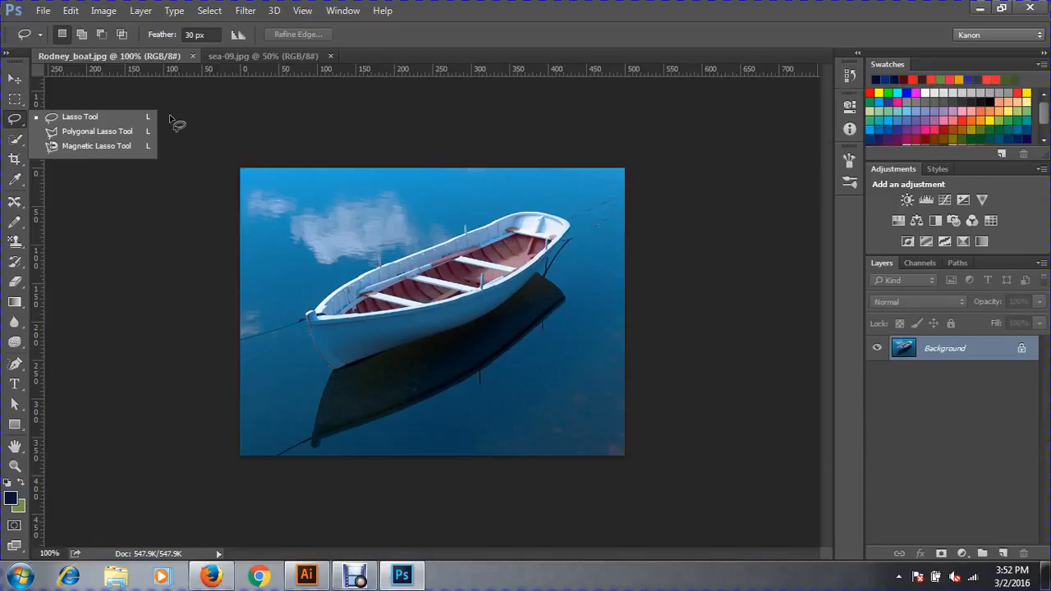
pyautogui.click(15, 99)
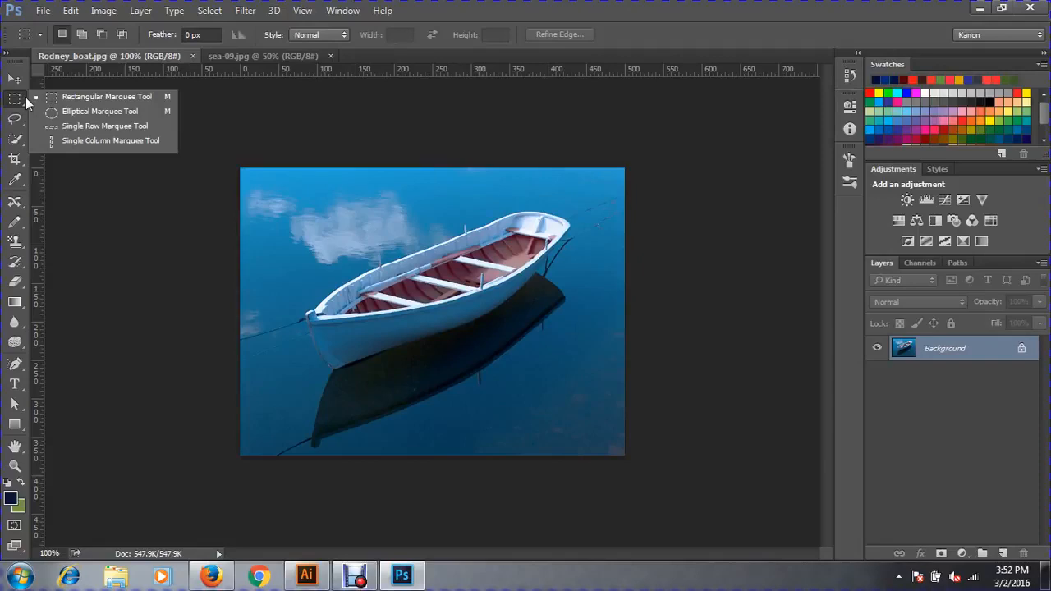
pyautogui.click(17, 120)
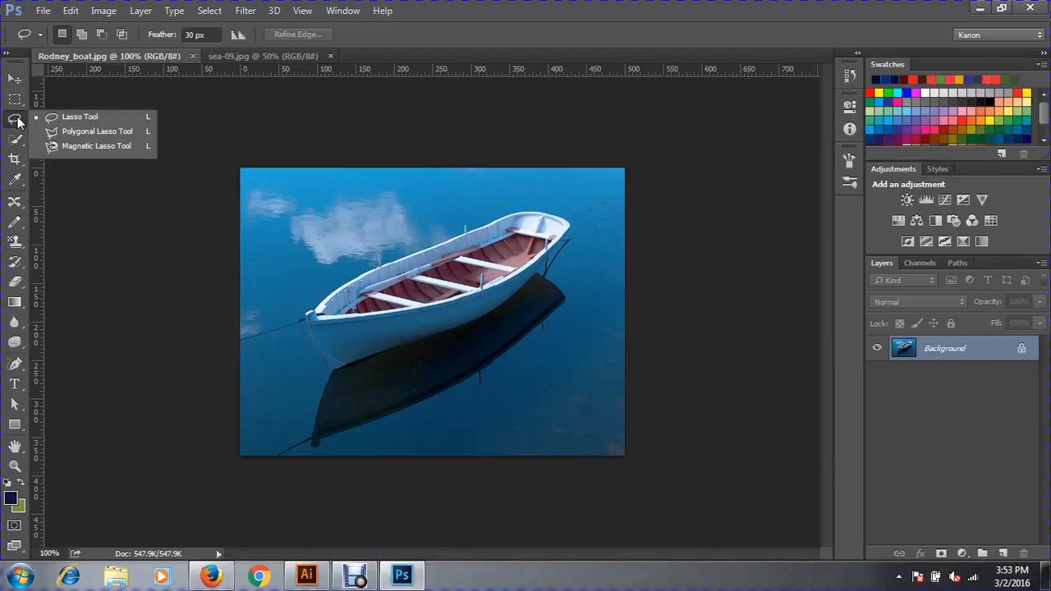
# Step: Draw a rectangular marquee around the boat, and clear it
pyautogui.click(15, 99)
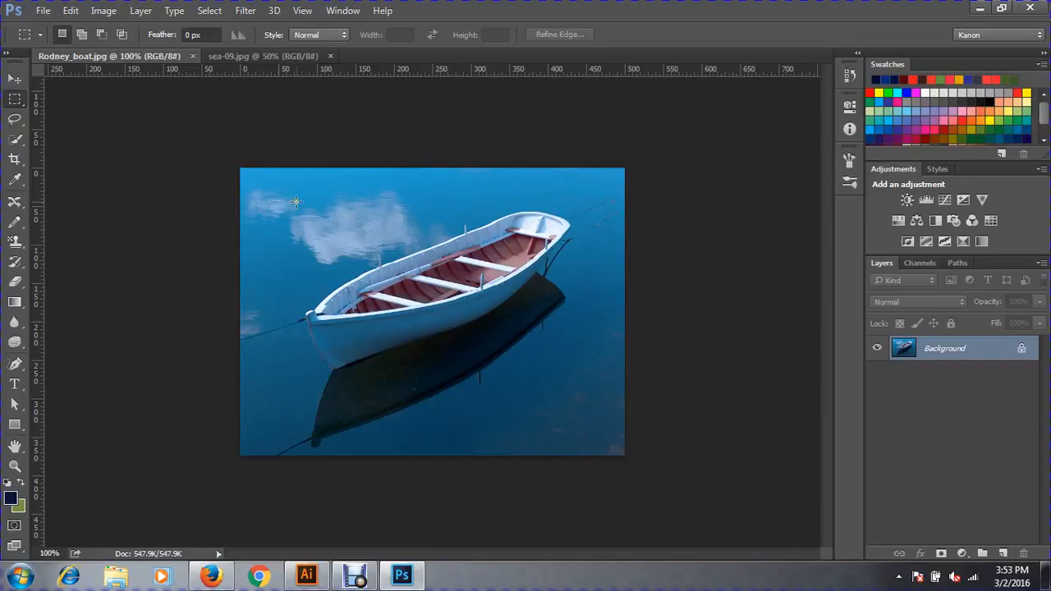
pyautogui.moveTo(275, 195); pyautogui.dragTo(605, 392)
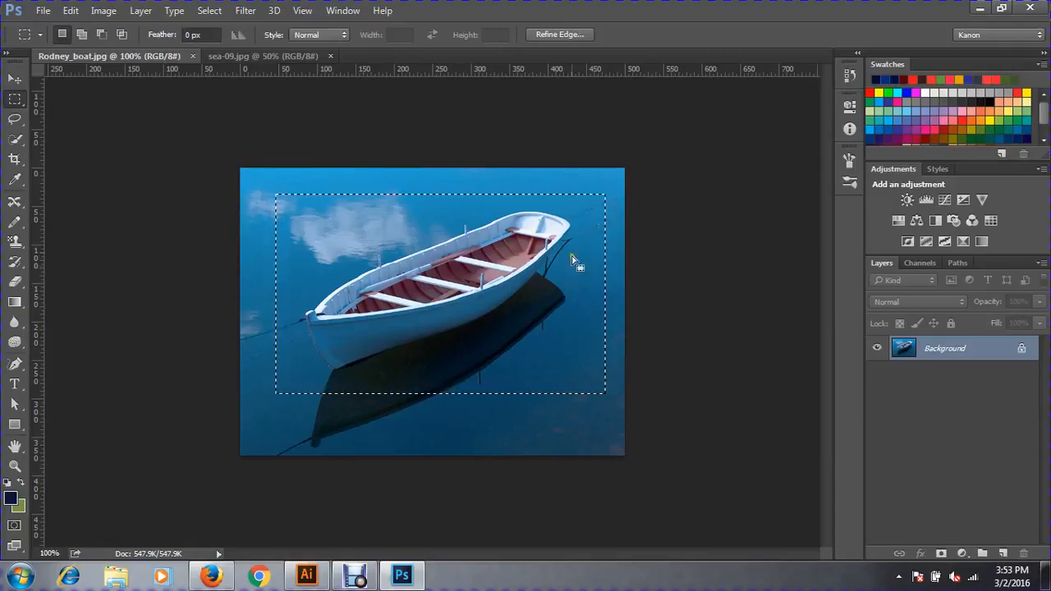
pyautogui.click(610, 317)
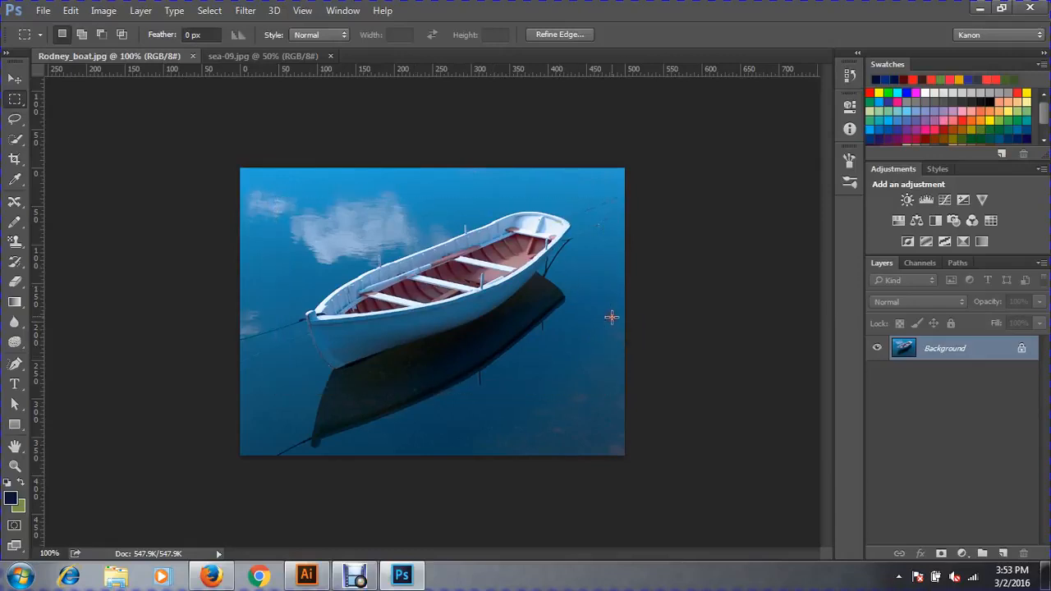
# Step: Trace around the whole boat with the freehand Lasso tool using a 30 px feather
pyautogui.click(14, 121)
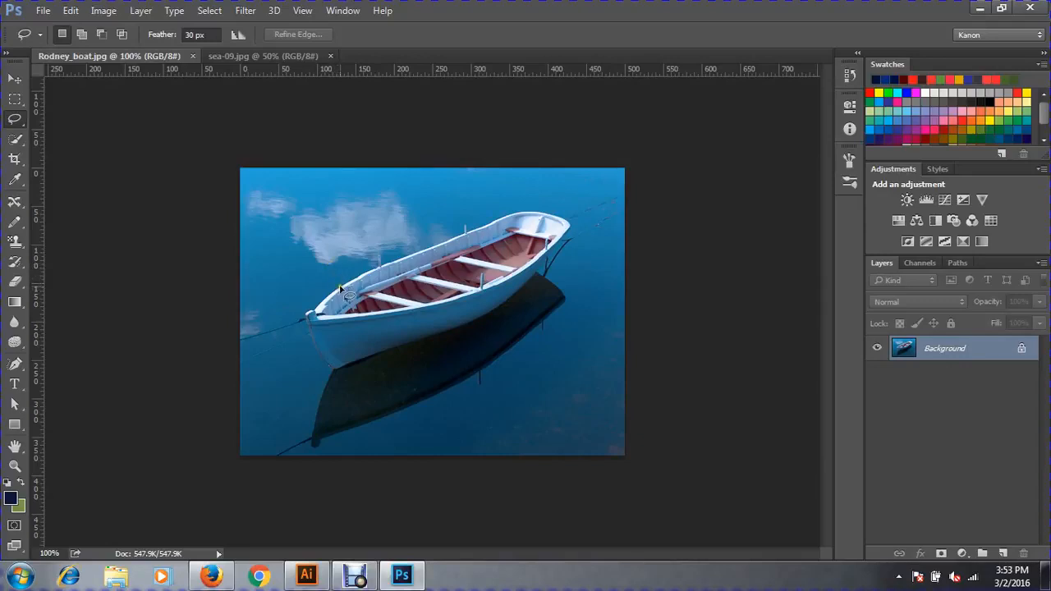
pyautogui.moveTo(331, 271)
pyautogui.mouseDown()
pyautogui.moveTo(365, 258)
pyautogui.moveTo(361, 283)
pyautogui.moveTo(338, 288)
pyautogui.moveTo(437, 231)
pyautogui.moveTo(353, 317)
pyautogui.moveTo(394, 283)
pyautogui.mouseUp()
pyautogui.click(513, 229)
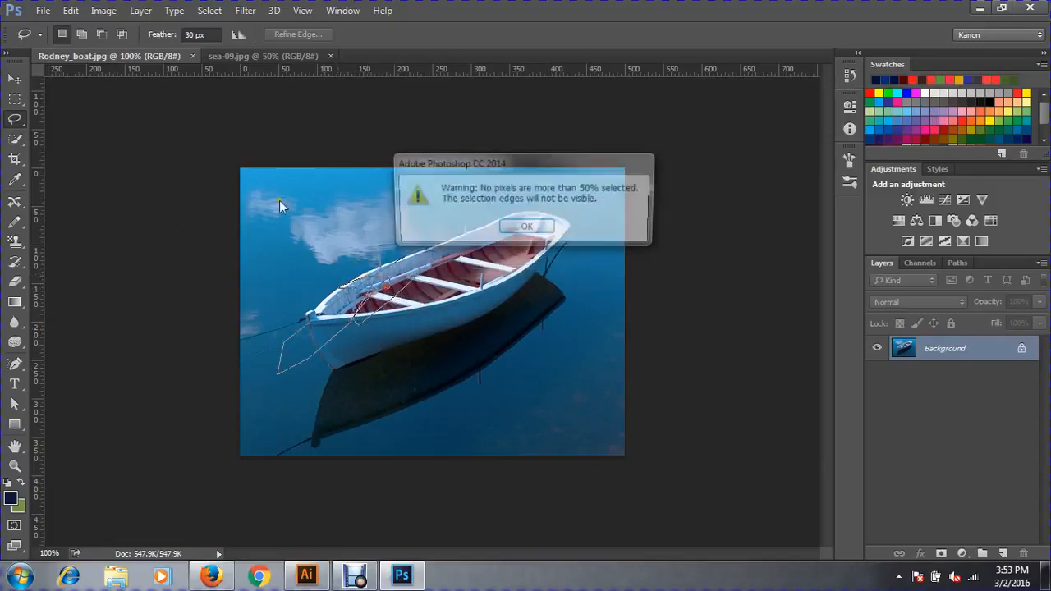
pyautogui.click(526, 228)
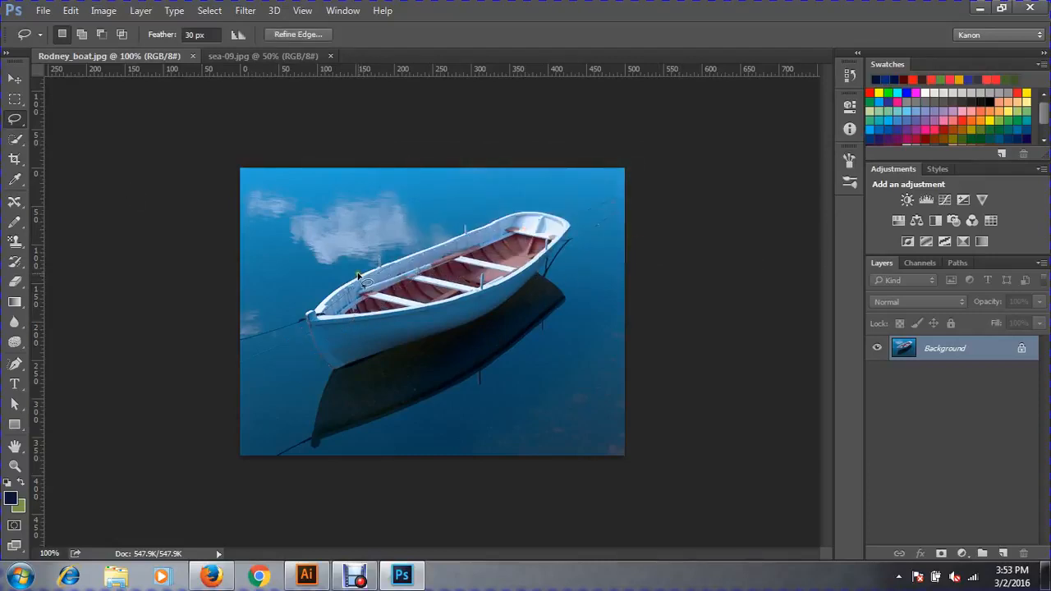
pyautogui.moveTo(358, 274)
pyautogui.mouseDown()
pyautogui.moveTo(509, 206)
pyautogui.moveTo(546, 204)
pyautogui.moveTo(572, 215)
pyautogui.moveTo(577, 231)
pyautogui.moveTo(495, 318)
pyautogui.moveTo(324, 385)
pyautogui.moveTo(290, 326)
pyautogui.moveTo(308, 300)
pyautogui.moveTo(361, 272)
pyautogui.mouseUp()
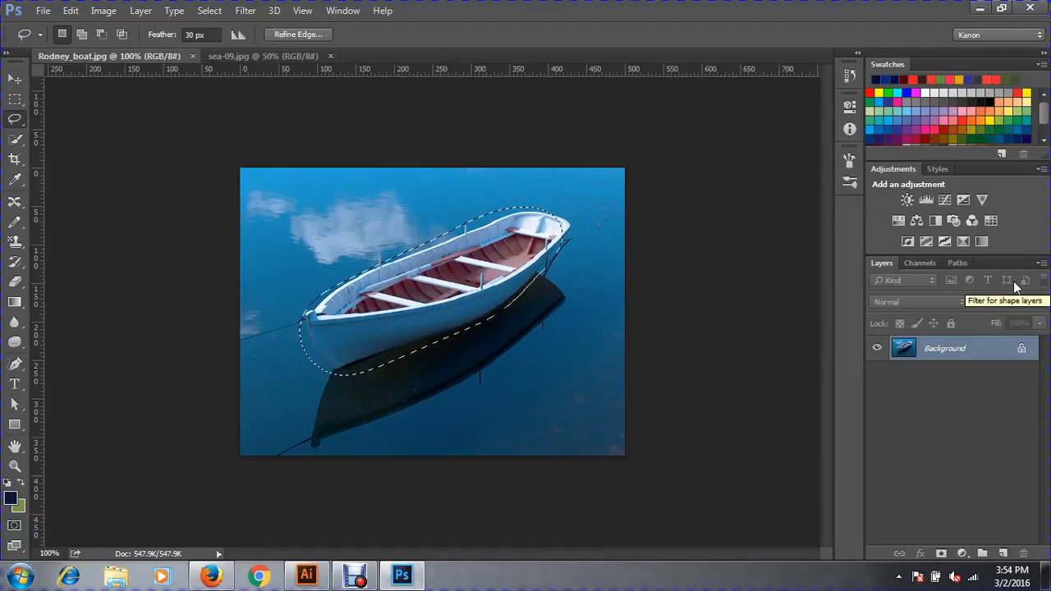
# Step: Set the lasso feather to 0 px and retrace the freehand selection around the boat in place of the feathered one
pyautogui.click(210, 34)
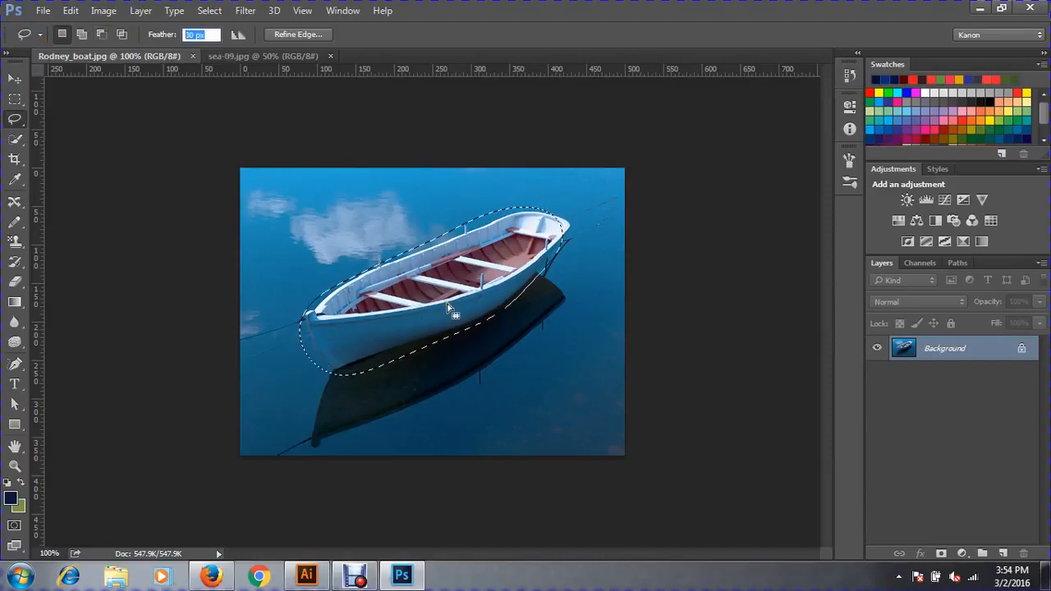
pyautogui.write('0')
pyautogui.press('Return')
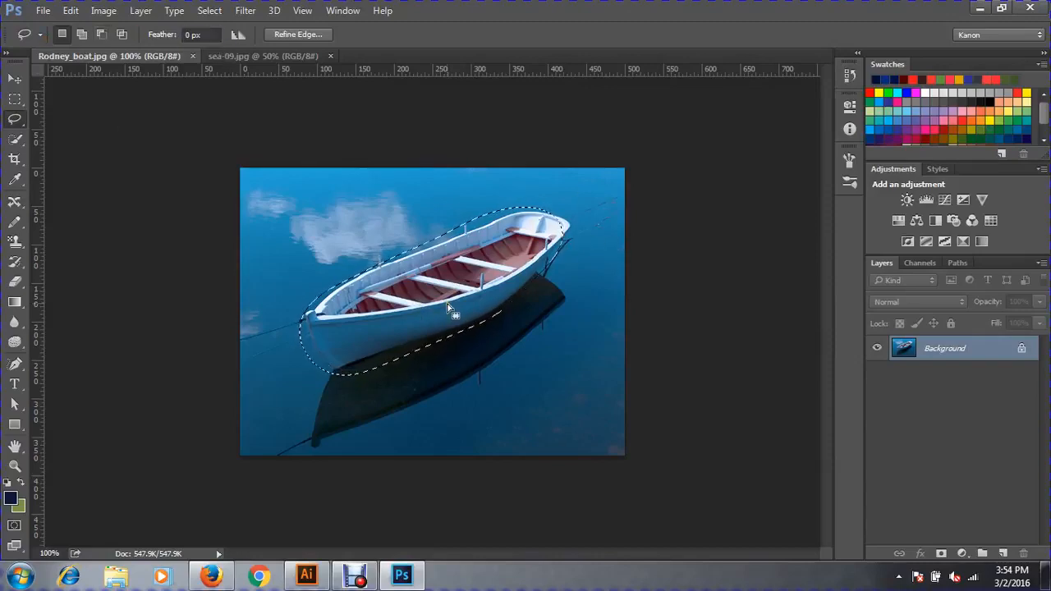
pyautogui.hotkey('ctrl', 'd')
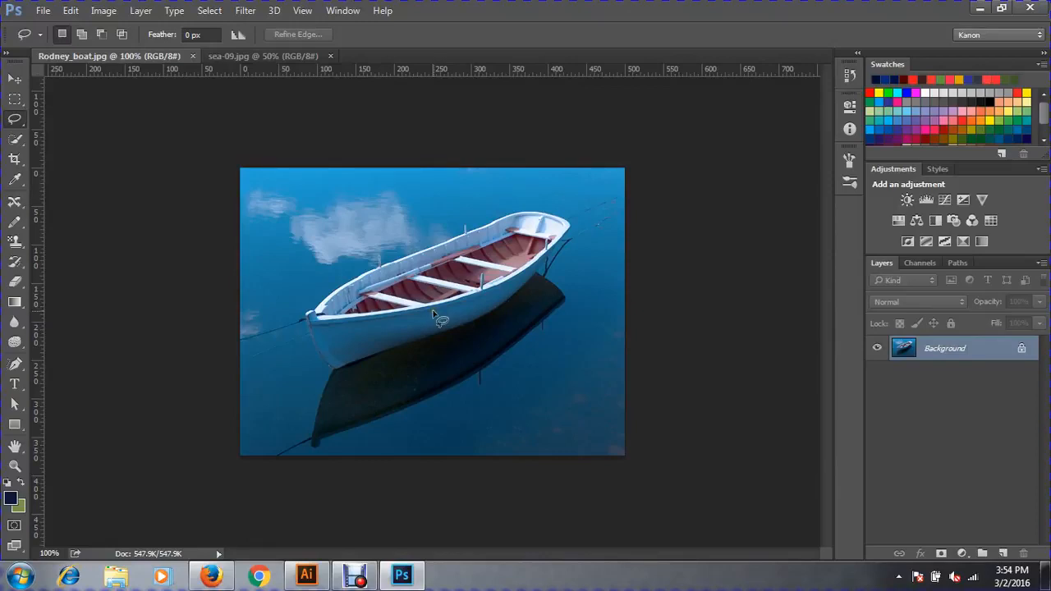
pyautogui.moveTo(361, 271)
pyautogui.mouseDown()
pyautogui.moveTo(502, 212)
pyautogui.moveTo(541, 207)
pyautogui.moveTo(570, 220)
pyautogui.moveTo(545, 269)
pyautogui.moveTo(509, 303)
pyautogui.moveTo(349, 375)
pyautogui.mouseUp()
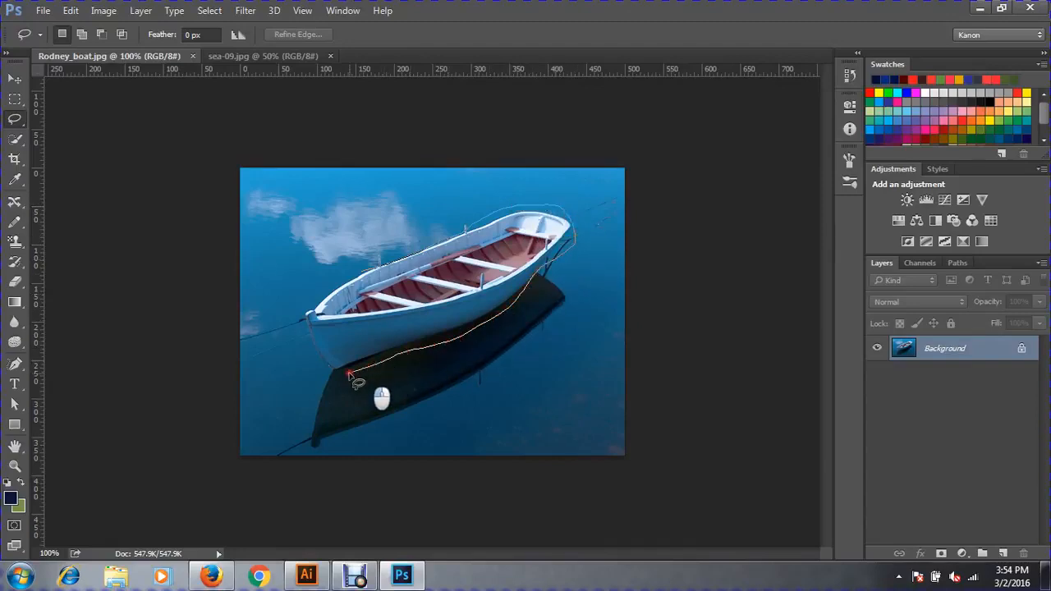
pyautogui.moveTo(316, 288); pyautogui.dragTo(385, 263)
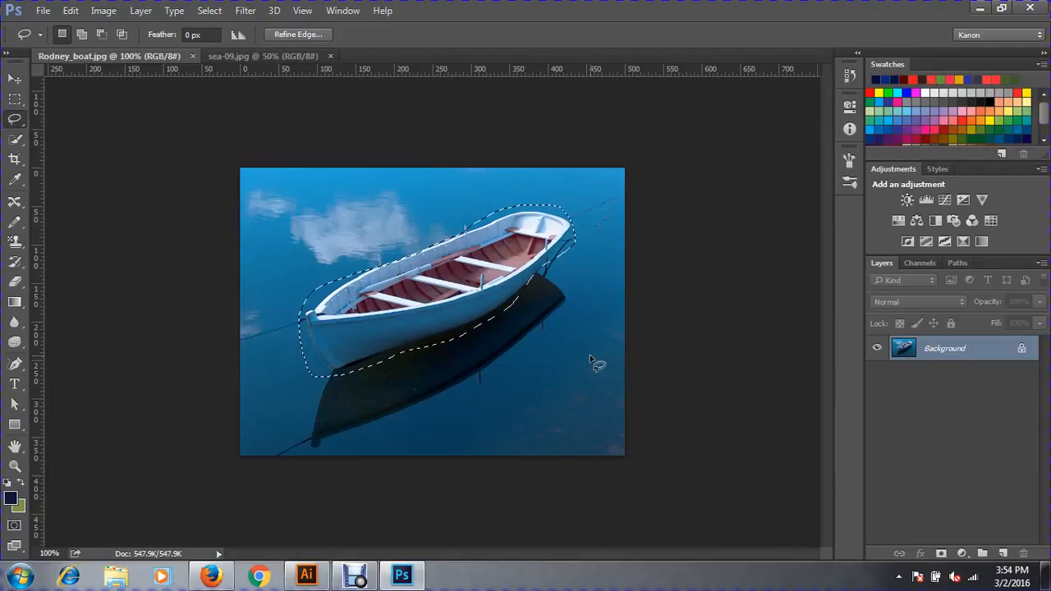
# Step: Clear the freehand selection and outline the boat's upper rim as far as the stern with the Polygonal Lasso tool
pyautogui.click(14, 119)
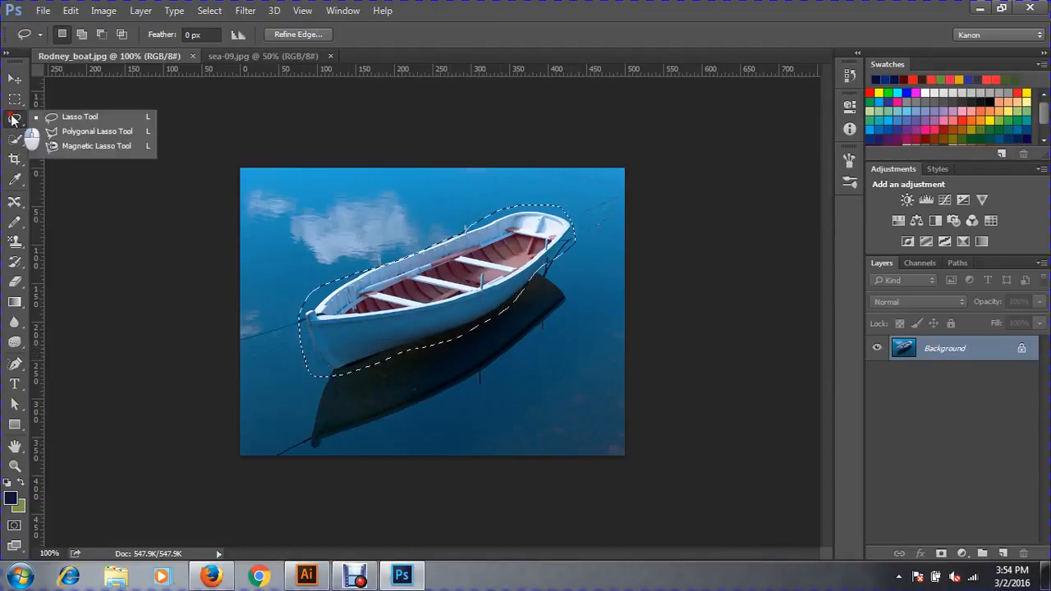
pyautogui.click(90, 135)
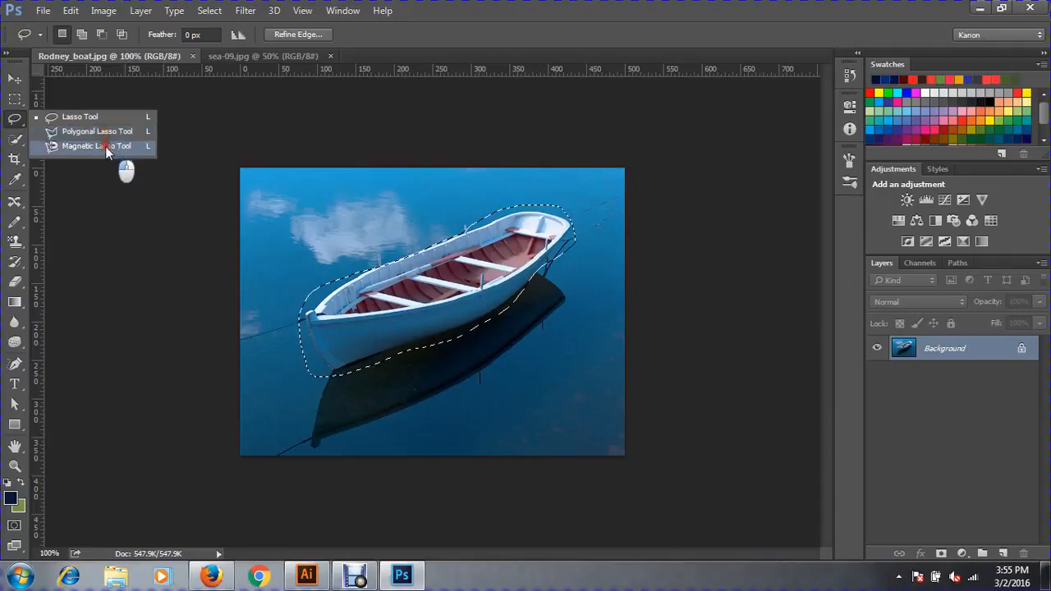
pyautogui.click(107, 133)
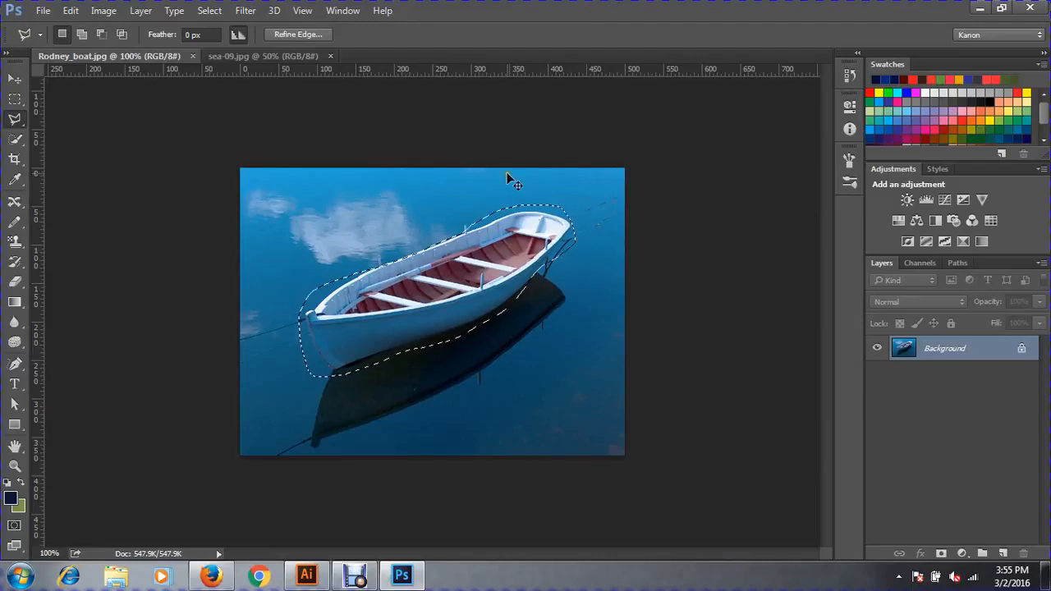
pyautogui.hotkey('ctrl', 'd')
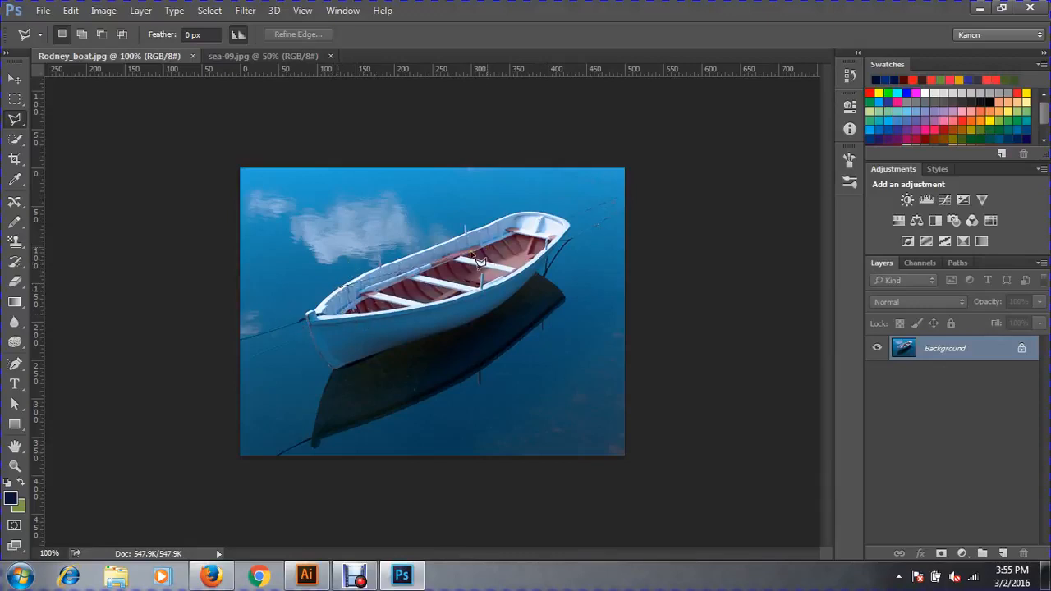
pyautogui.click(379, 266)
pyautogui.scroll(2, 473, 234)
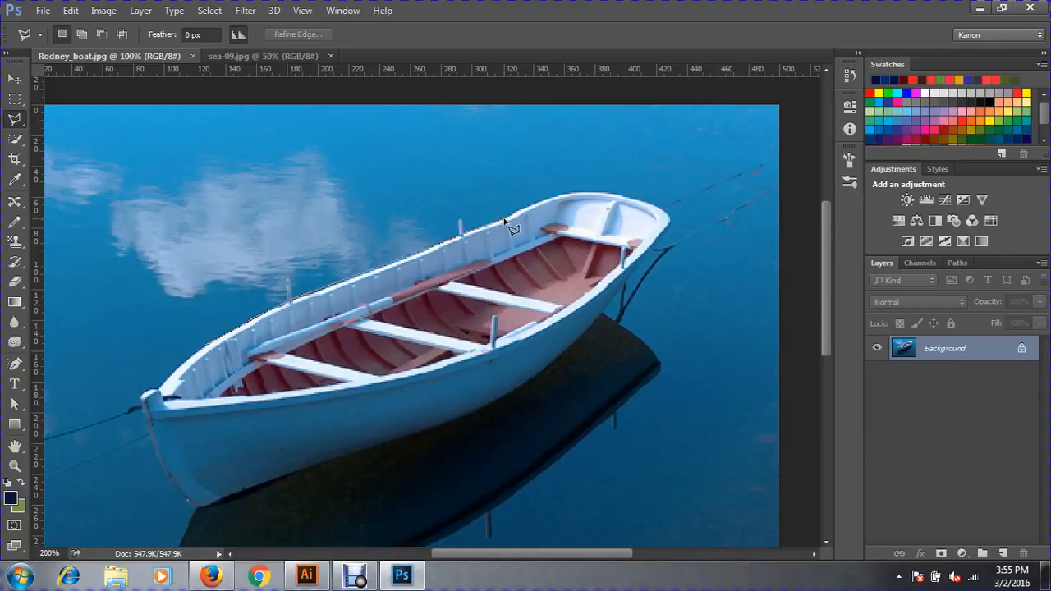
pyautogui.click(504, 220)
pyautogui.click(543, 198)
pyautogui.click(561, 195)
pyautogui.click(617, 203)
# Step: Continue the polygonal outline along the hull's underside and up the bow, and close it at its starting point
pyautogui.click(614, 359)
pyautogui.press('BackSpace')
pyautogui.click(547, 365)
pyautogui.click(480, 408)
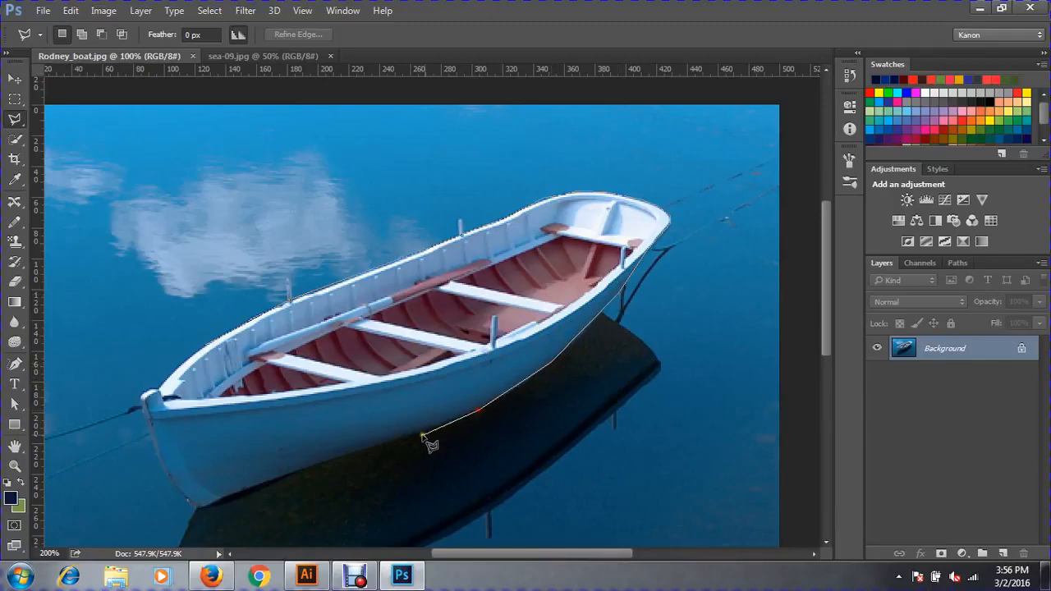
pyautogui.click(195, 508)
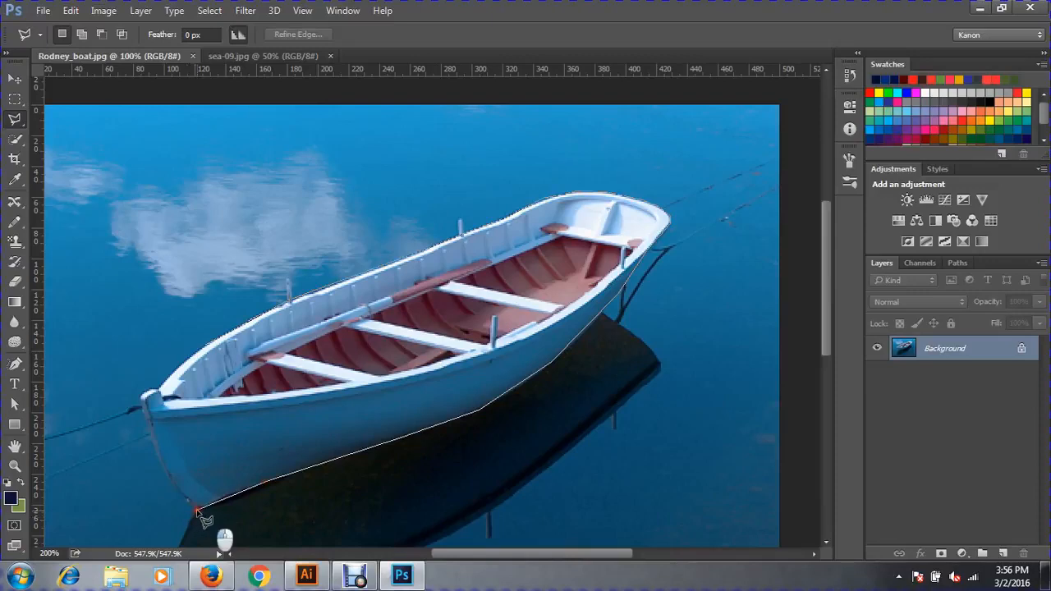
pyautogui.click(162, 463)
pyautogui.click(147, 415)
pyautogui.click(142, 398)
pyautogui.click(157, 388)
pyautogui.click(208, 346)
pyautogui.click(206, 347)
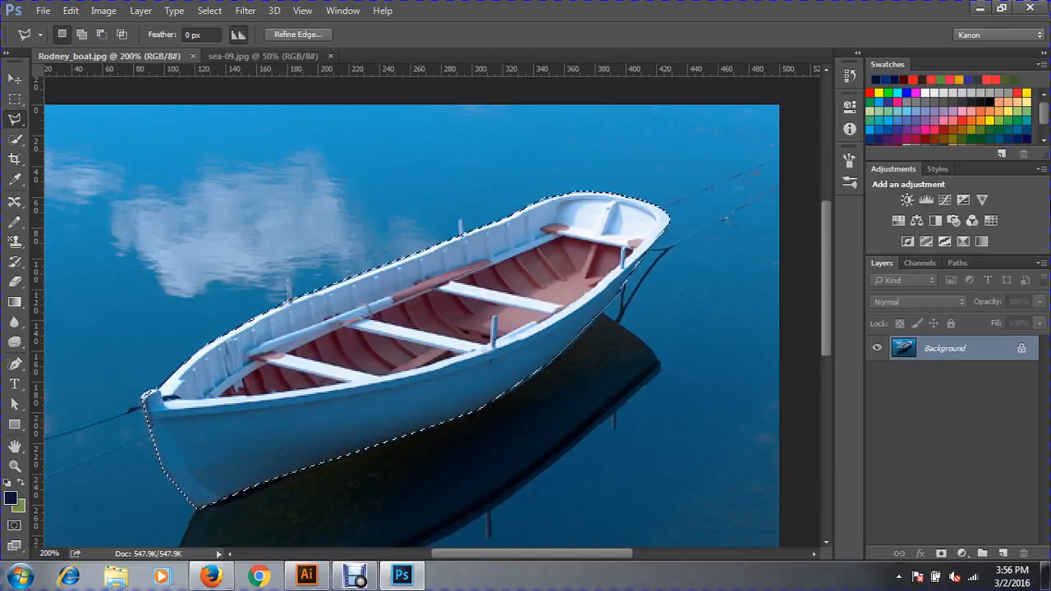
# Step: Switch to the Magnetic Lasso tool and clear the boat selection
pyautogui.click(14, 120)
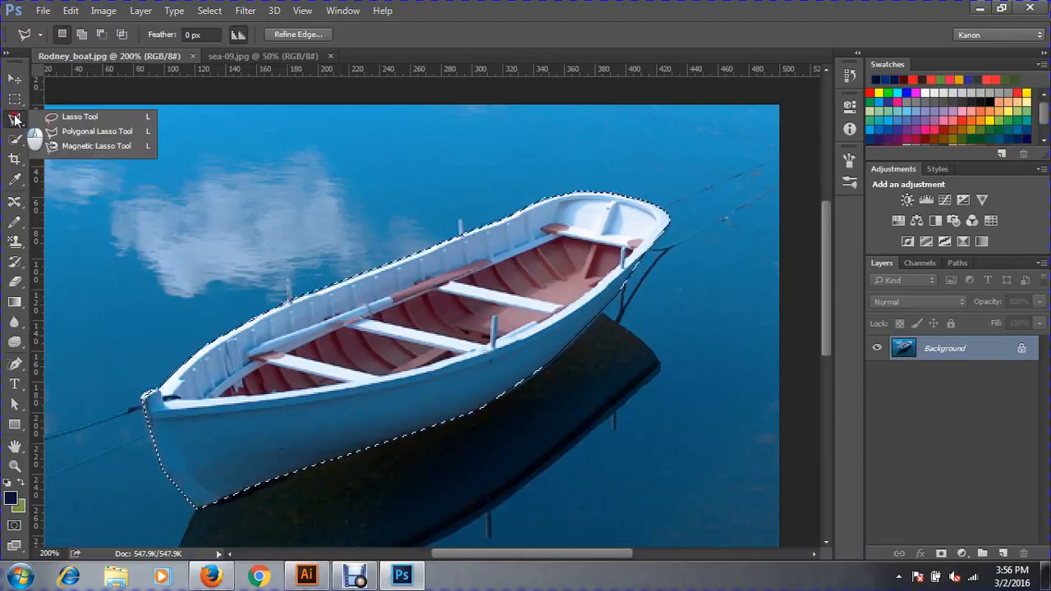
pyautogui.click(89, 150)
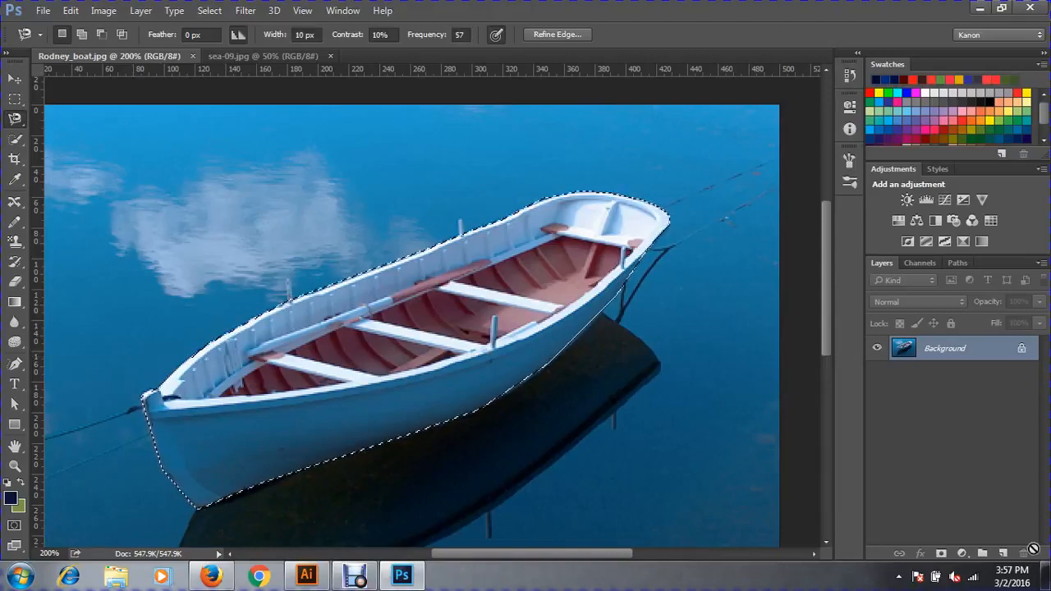
pyautogui.hotkey('ctrl', 'd')
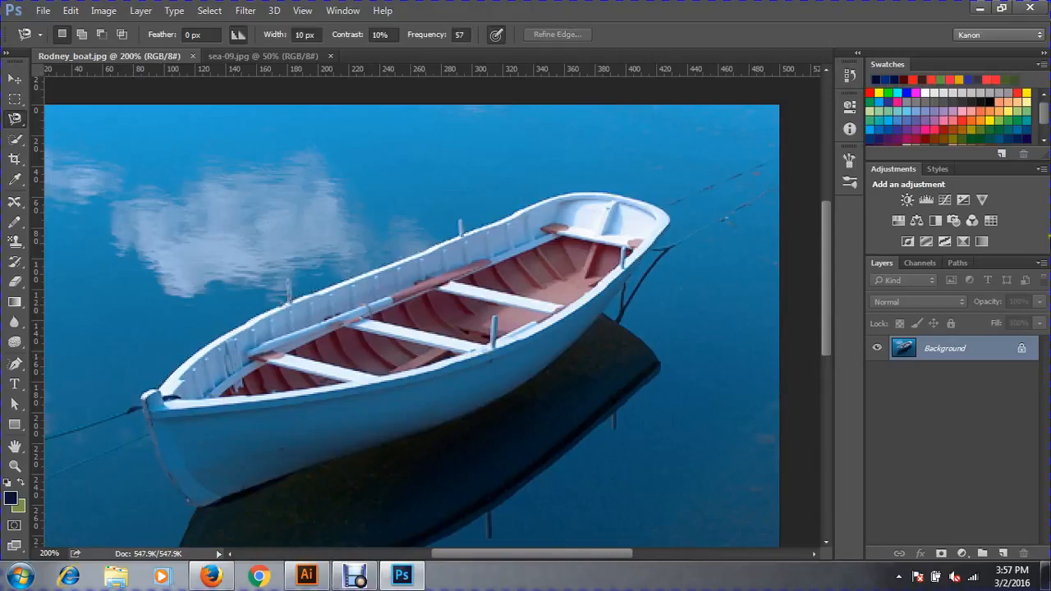
# Step: Open the 2015-New-Arrival green suit image from the 1st Class folder
pyautogui.click(41, 10)
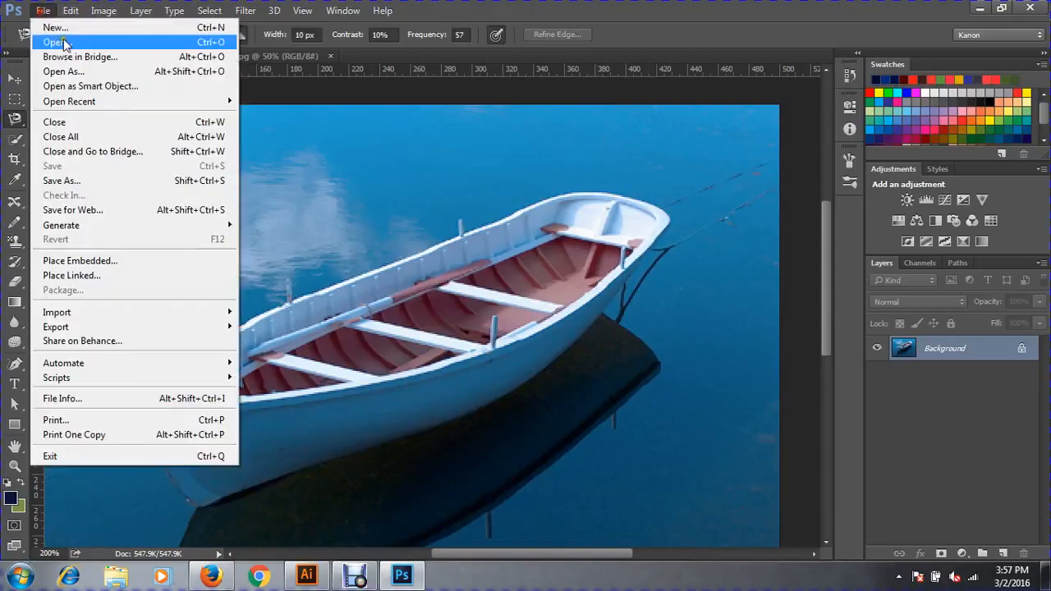
pyautogui.click(70, 43)
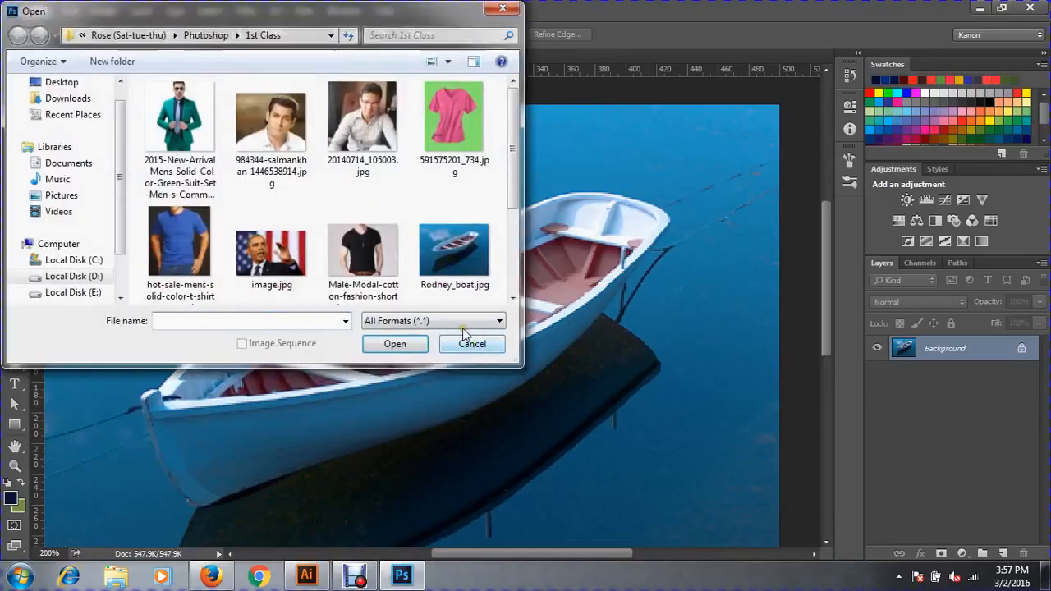
pyautogui.click(284, 144)
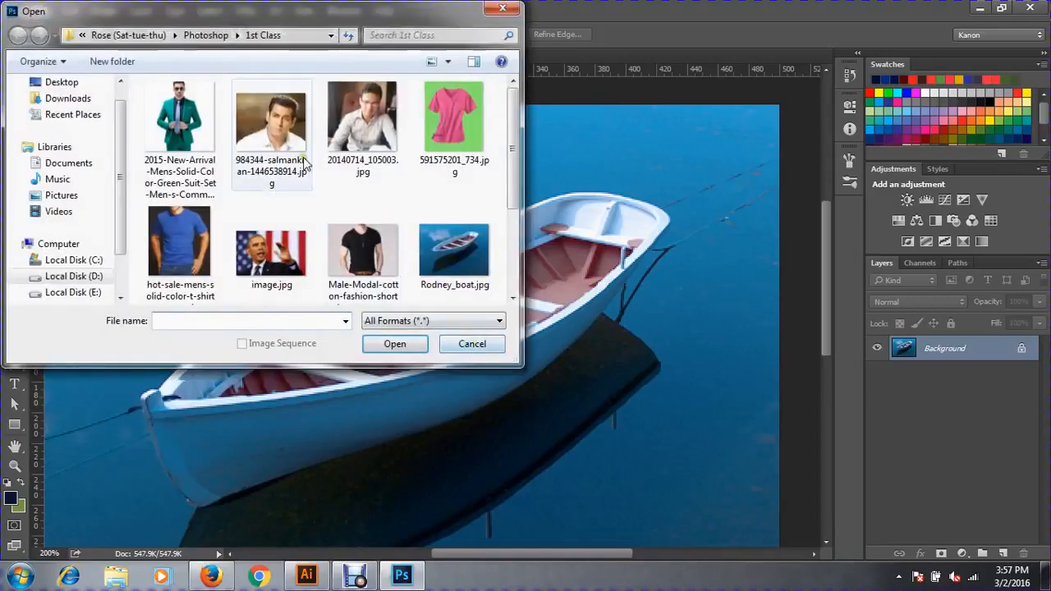
pyautogui.scroll(-1, 400, 232)
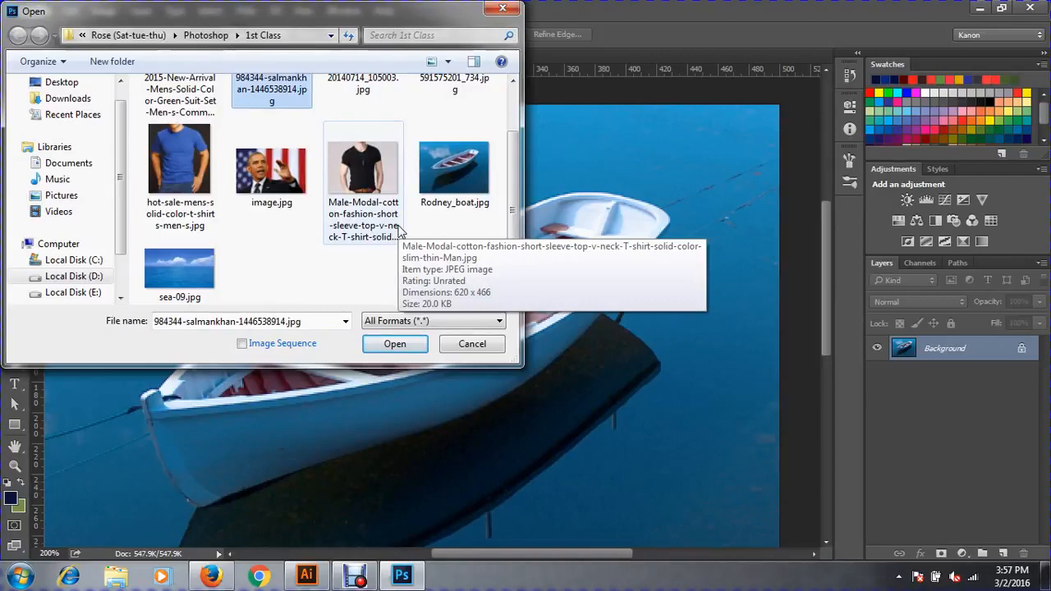
pyautogui.scroll(1, 400, 230)
pyautogui.doubleClick(199, 115)
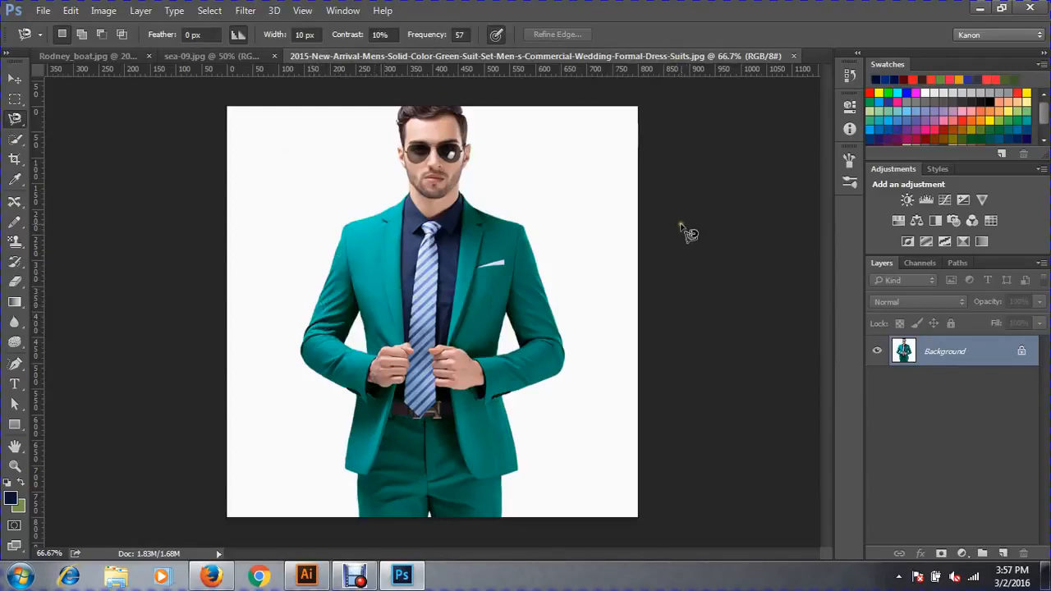
# Step: Trace the man in the green suit with the Magnetic Lasso tool and close the outline into a selection
pyautogui.rightClick(14, 119)
pyautogui.click(66, 146)
pyautogui.click(323, 297)
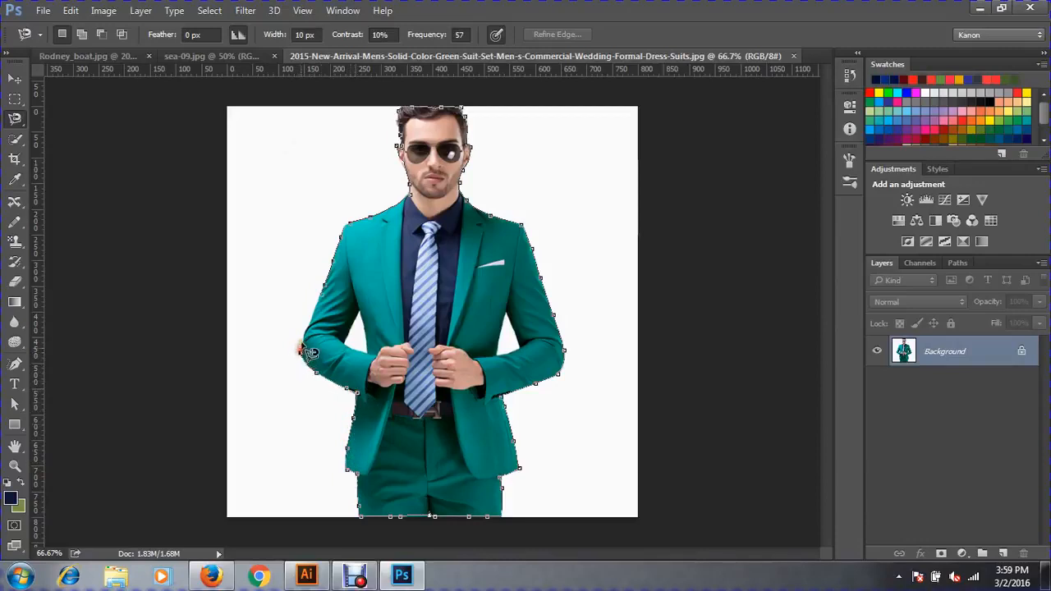
pyautogui.click(330, 302)
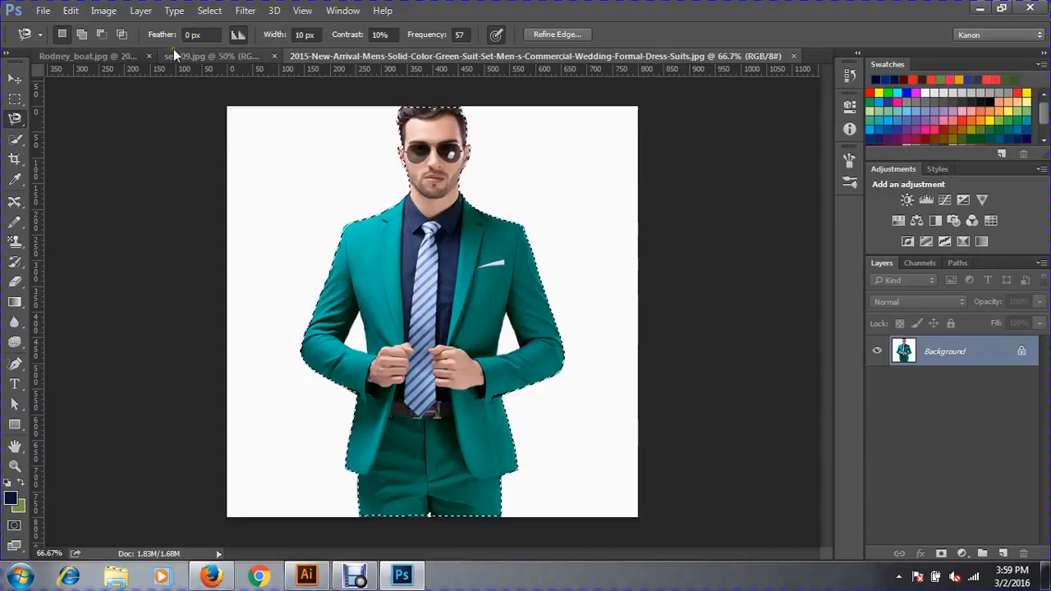
pyautogui.click(13, 100)
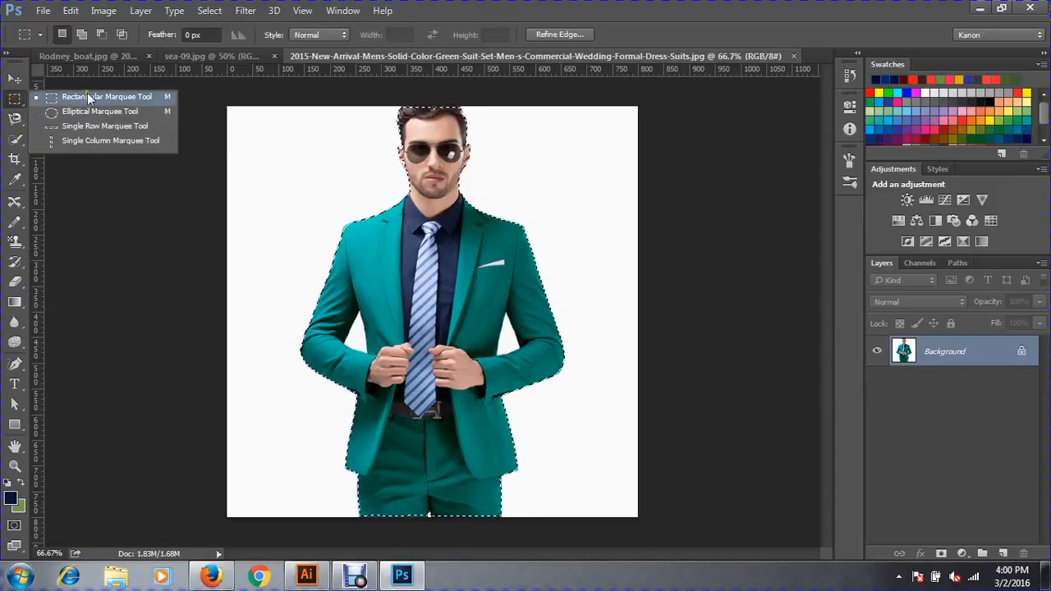
pyautogui.click(15, 119)
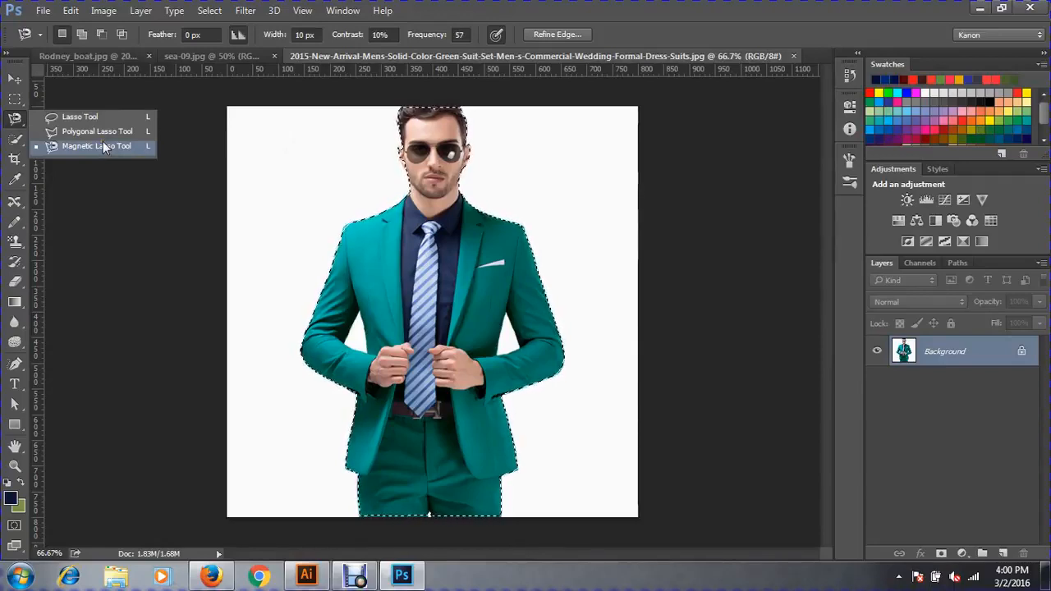
pyautogui.click(11, 121)
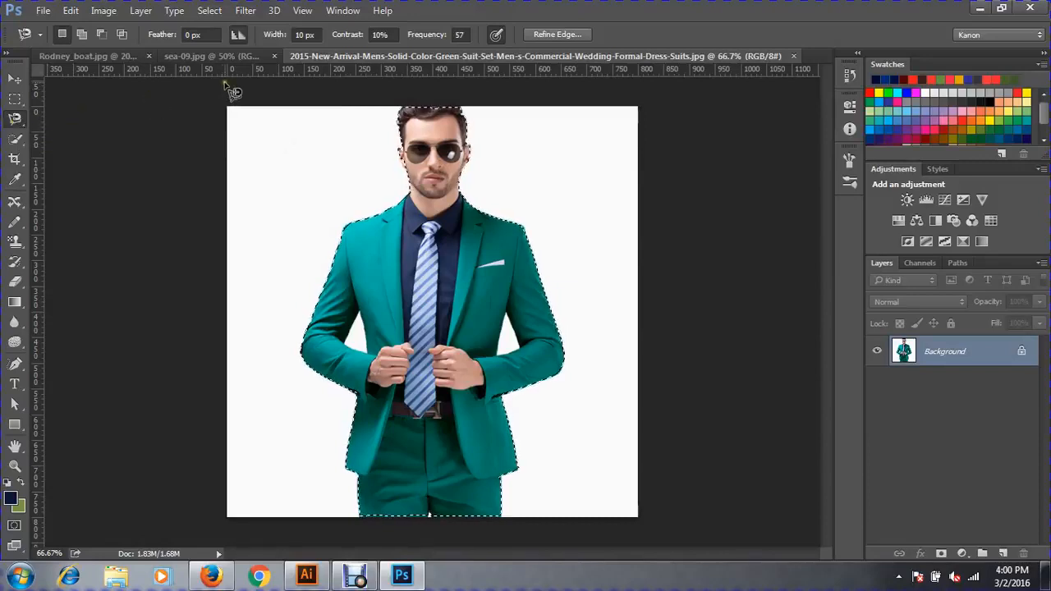
pyautogui.click(112, 56)
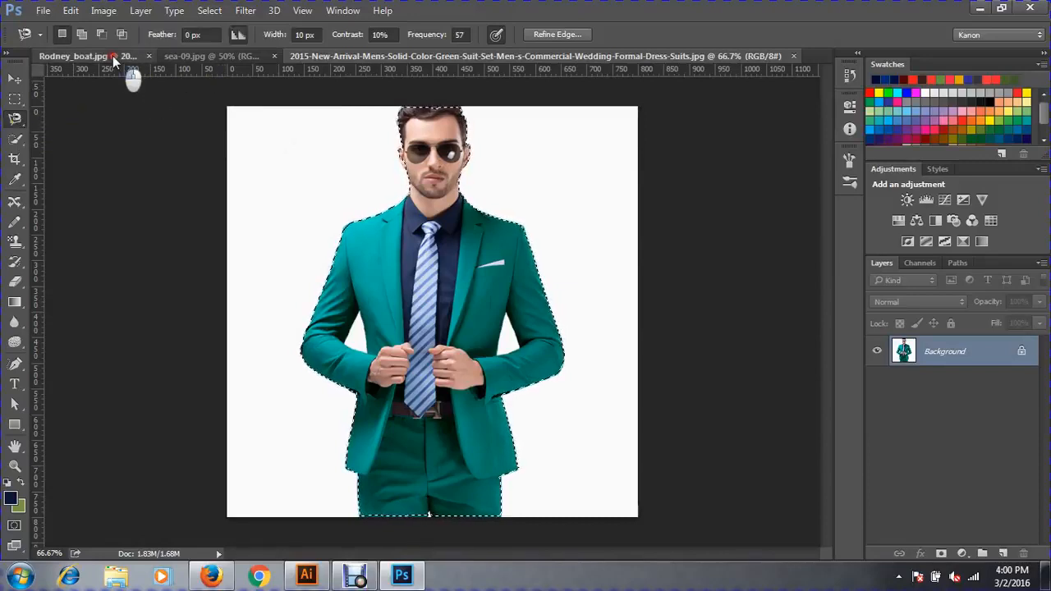
pyautogui.click(230, 57)
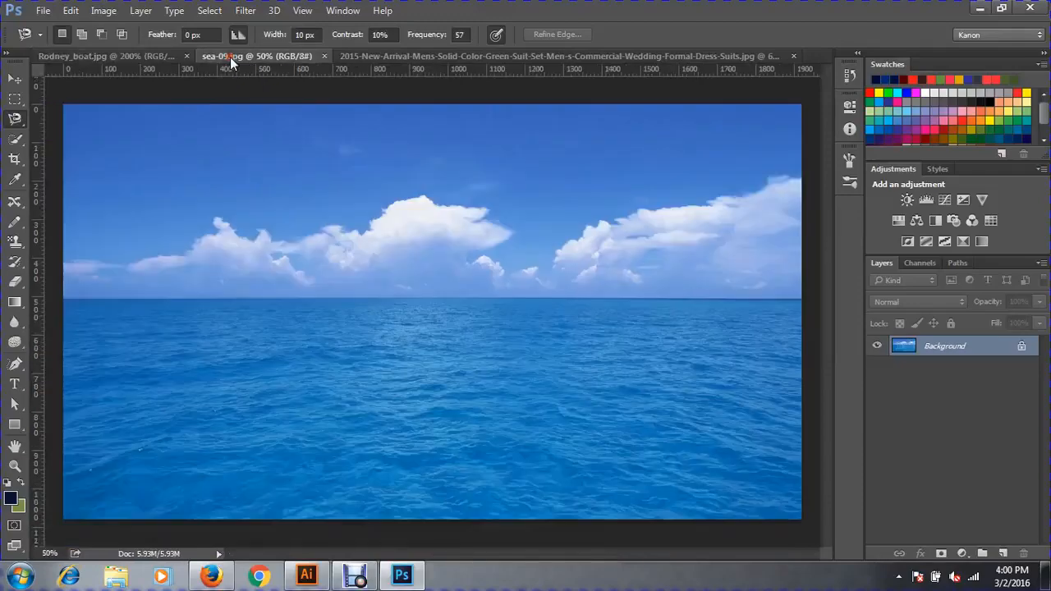
pyautogui.click(404, 57)
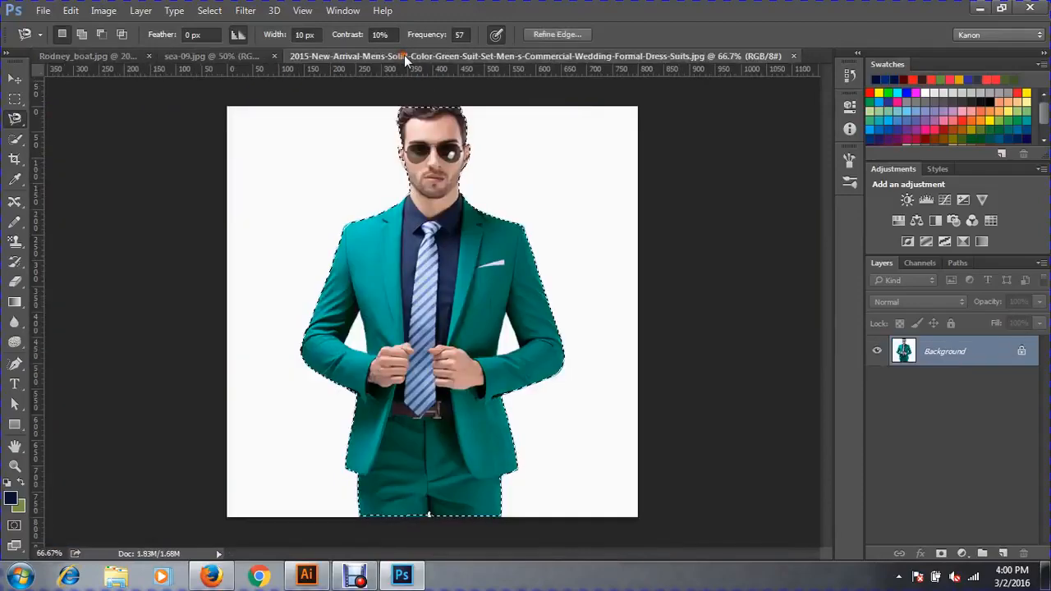
pyautogui.click(210, 56)
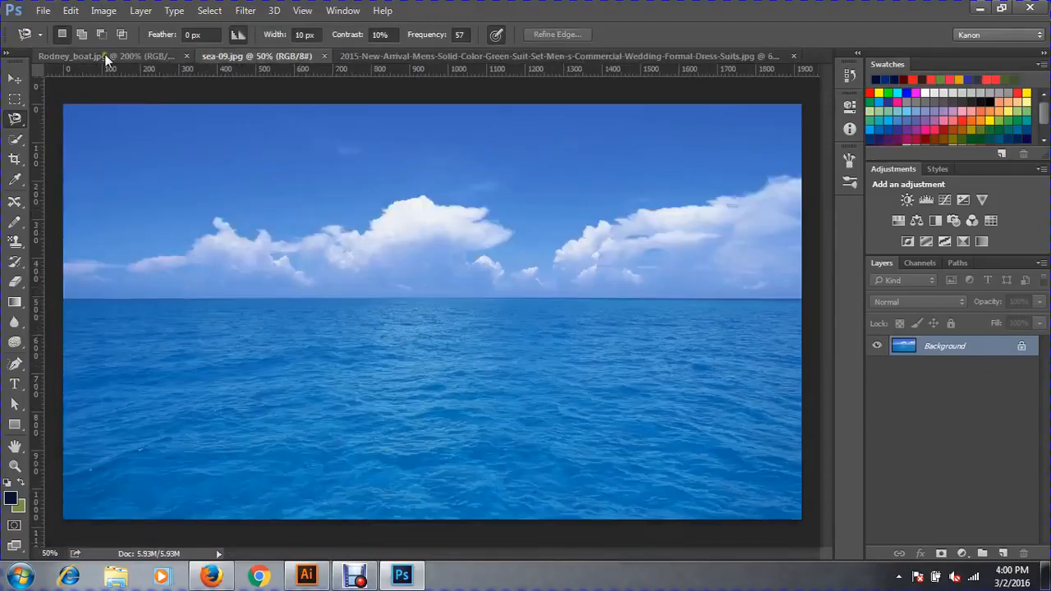
# Step: Restore the cleared boat selection in Rodney_boat.jpg and return to the green-suit image
pyautogui.click(122, 55)
pyautogui.click(15, 78)
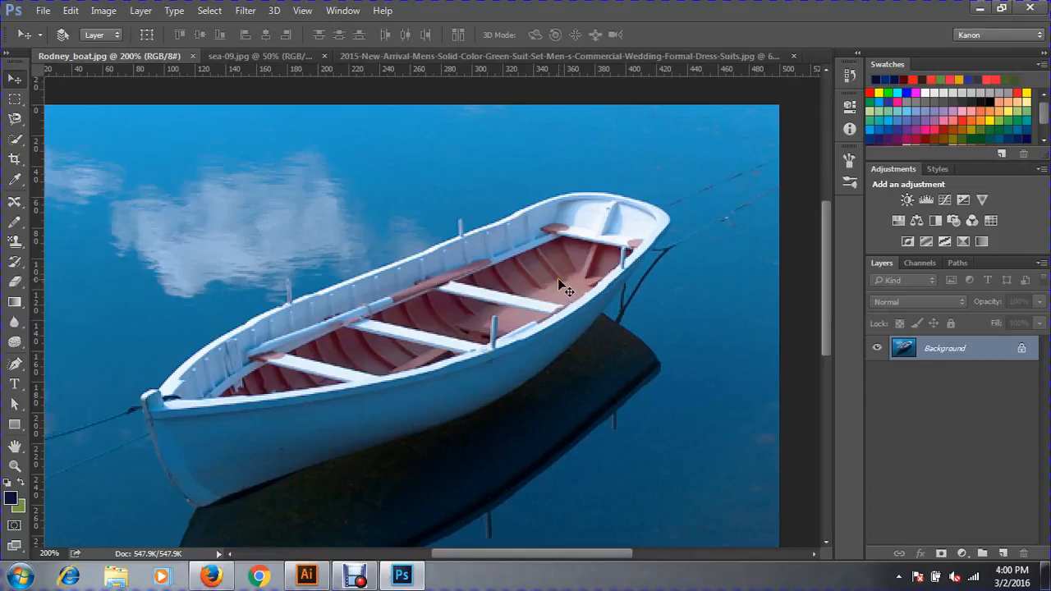
pyautogui.hotkey('ctrl', 'z')
pyautogui.click(607, 57)
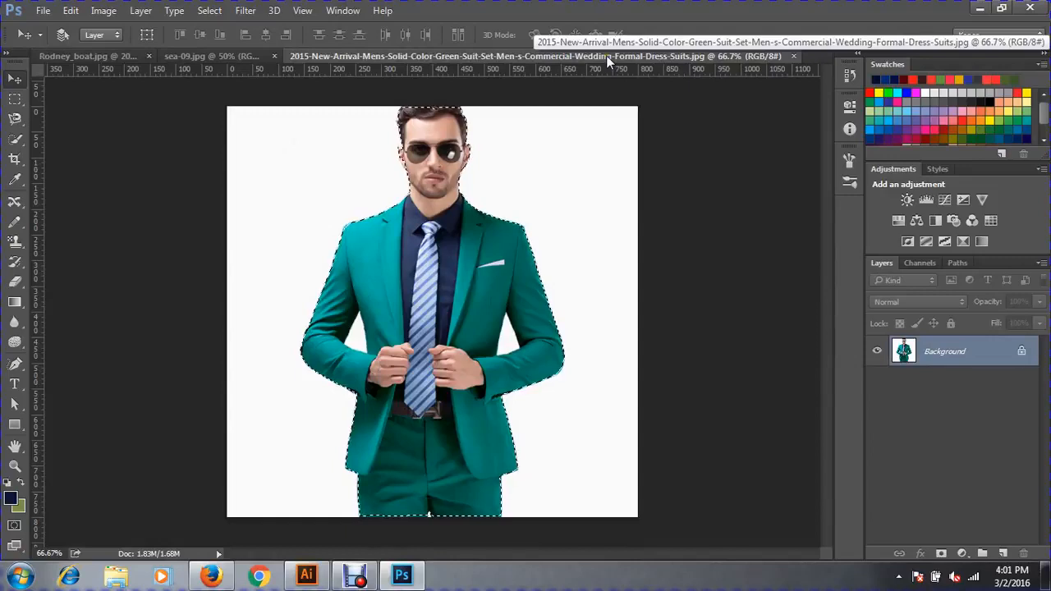
pyautogui.click(15, 98)
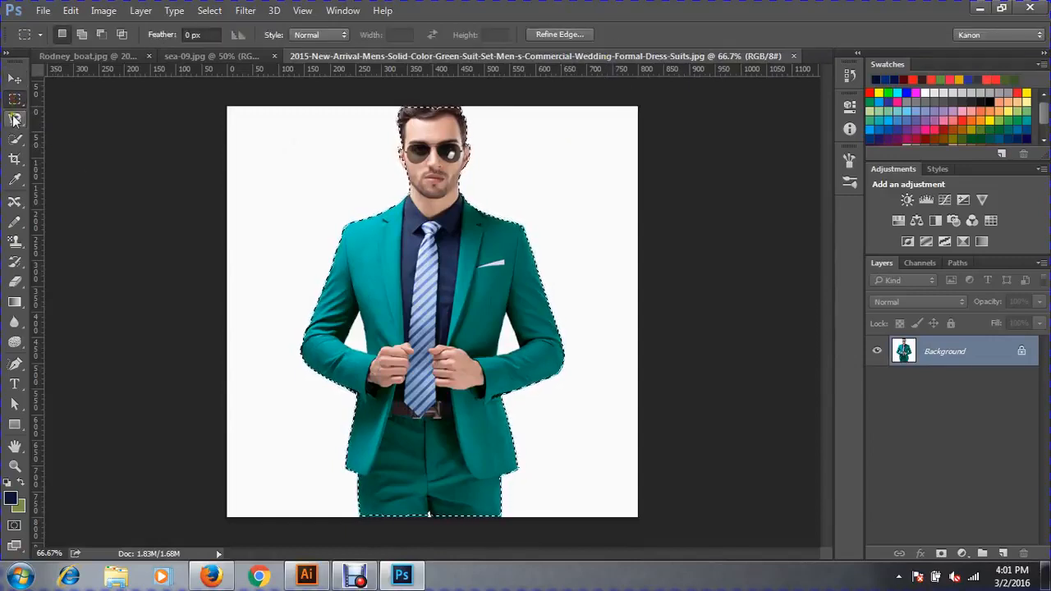
pyautogui.click(15, 120)
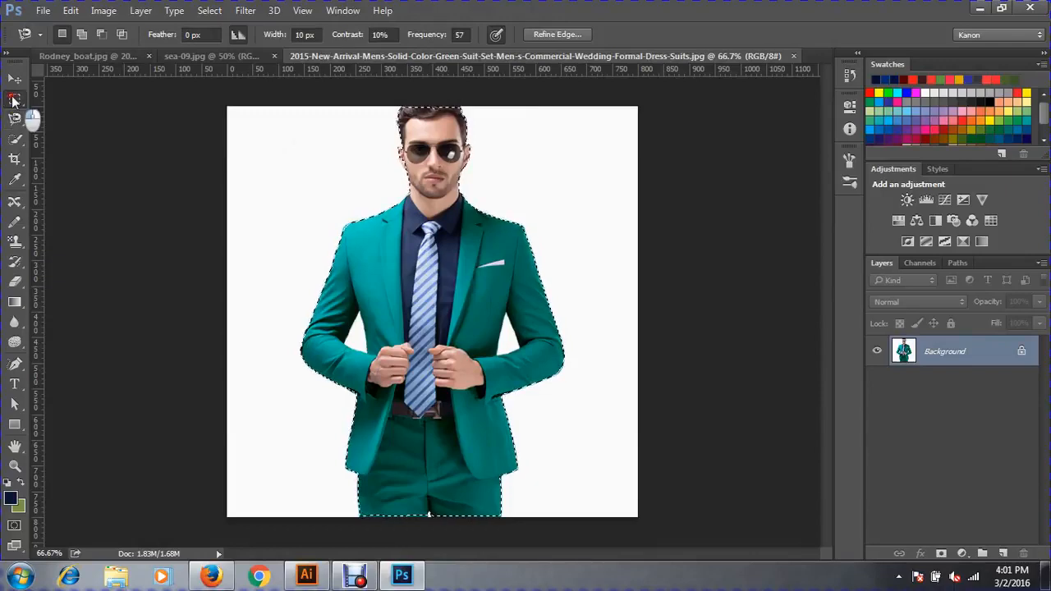
pyautogui.click(14, 100)
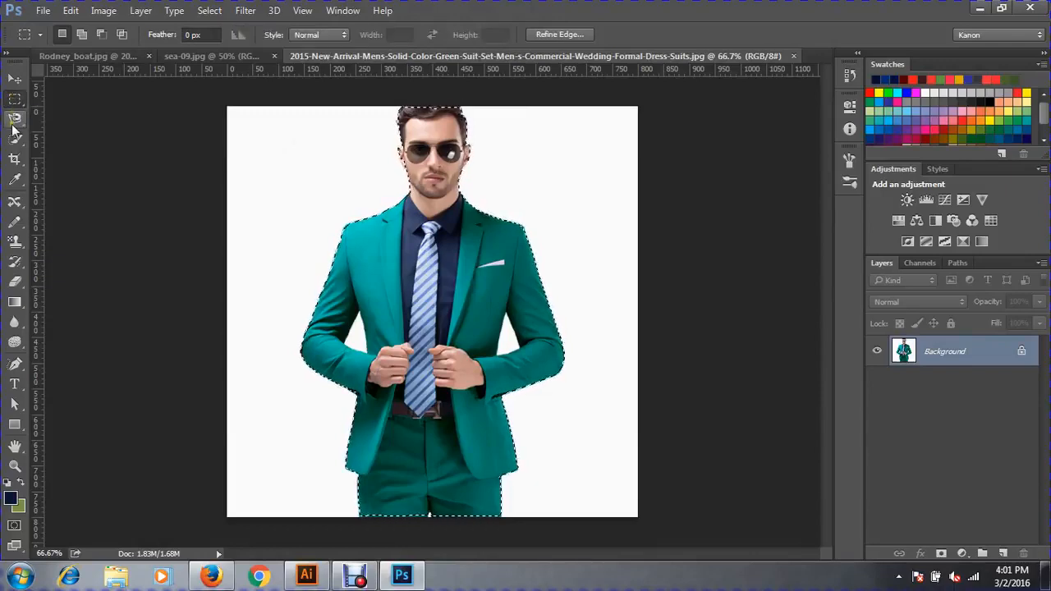
pyautogui.click(14, 121)
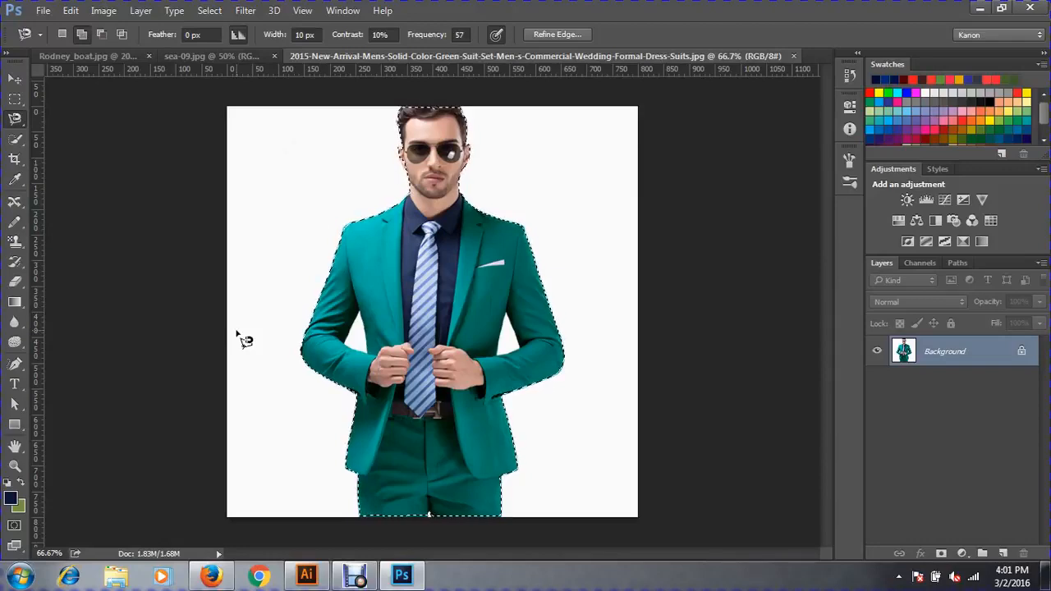
pyautogui.hotkey('shift', 'F5')
pyautogui.press('Escape')
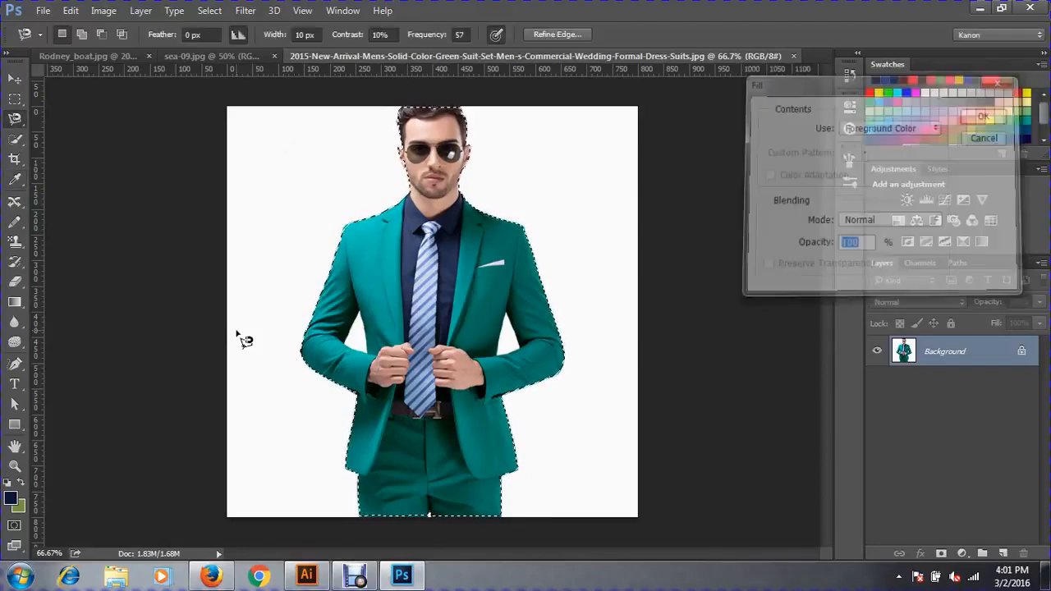
# Step: Feather the selection around the man in the green suit by 30 pixels
pyautogui.hotkey('shift', 'F6')
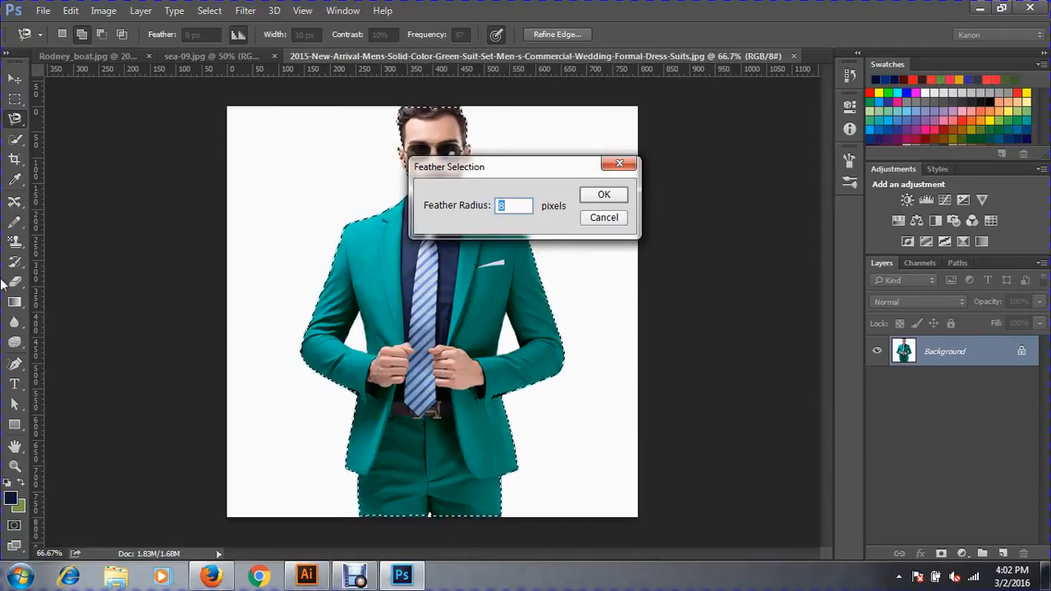
pyautogui.moveTo(500, 171); pyautogui.dragTo(644, 142)
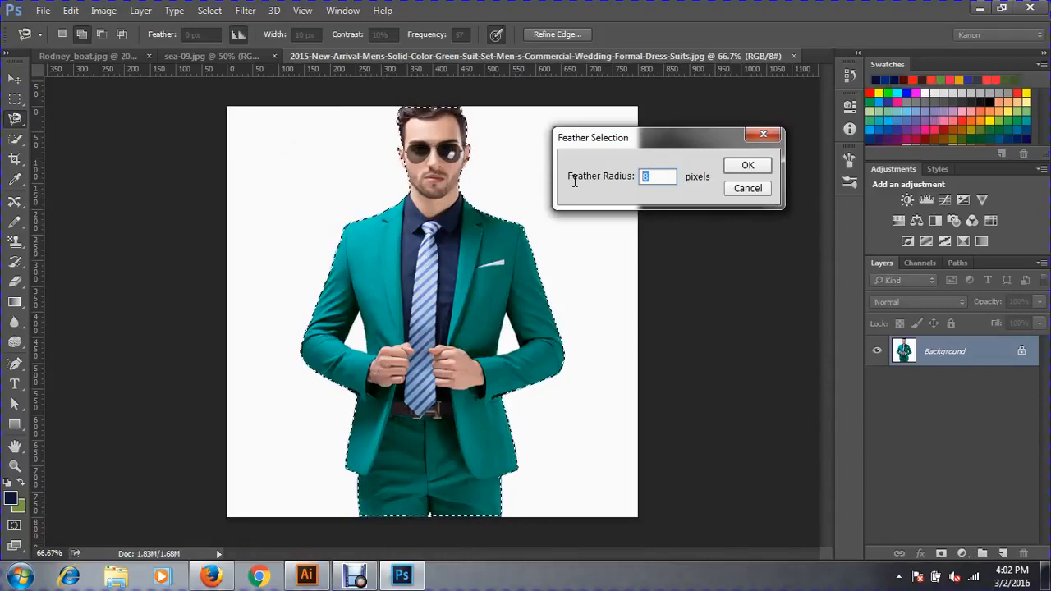
pyautogui.write('3')
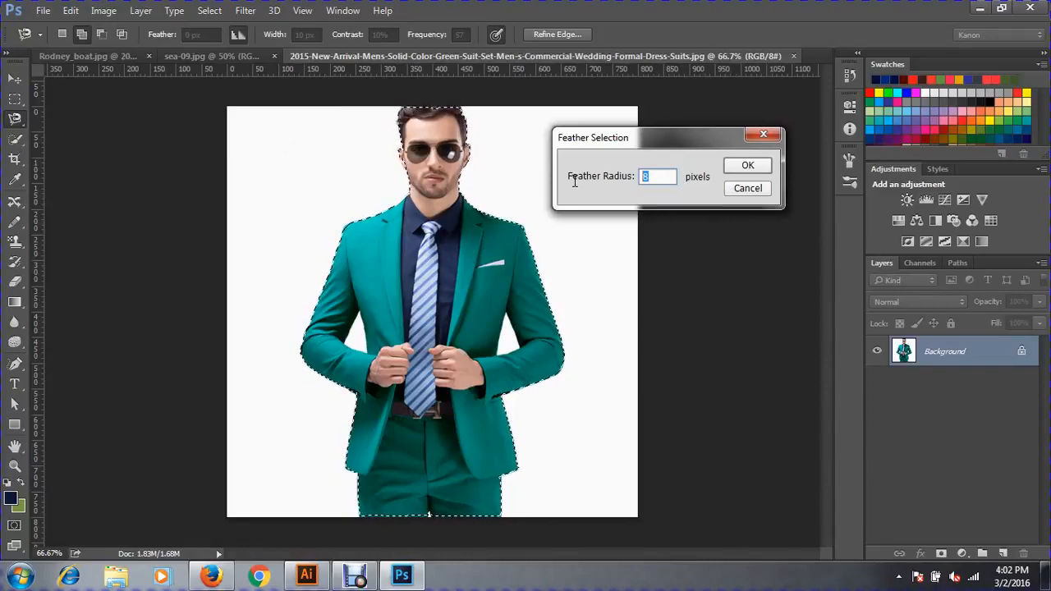
pyautogui.write('0')
pyautogui.press('Return')
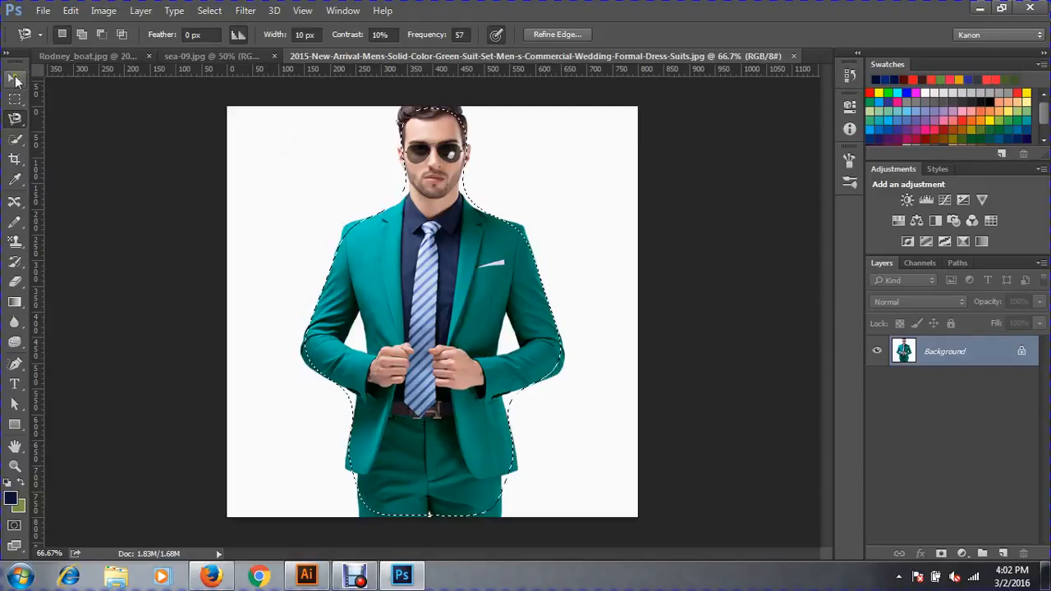
# Step: Undo the feathering of the selection in the green-suit image
pyautogui.click(96, 56)
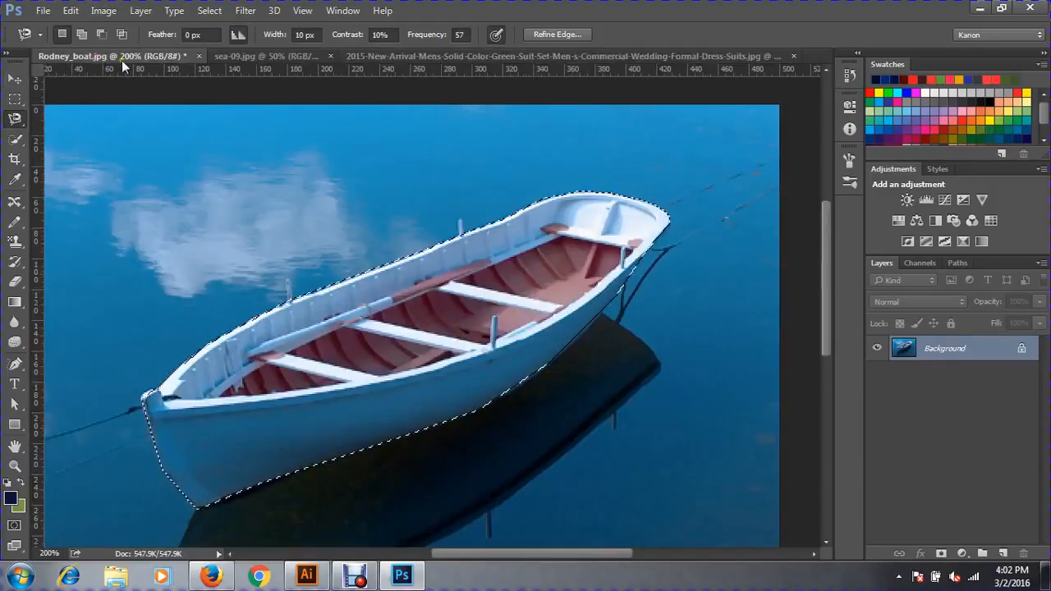
pyautogui.click(273, 53)
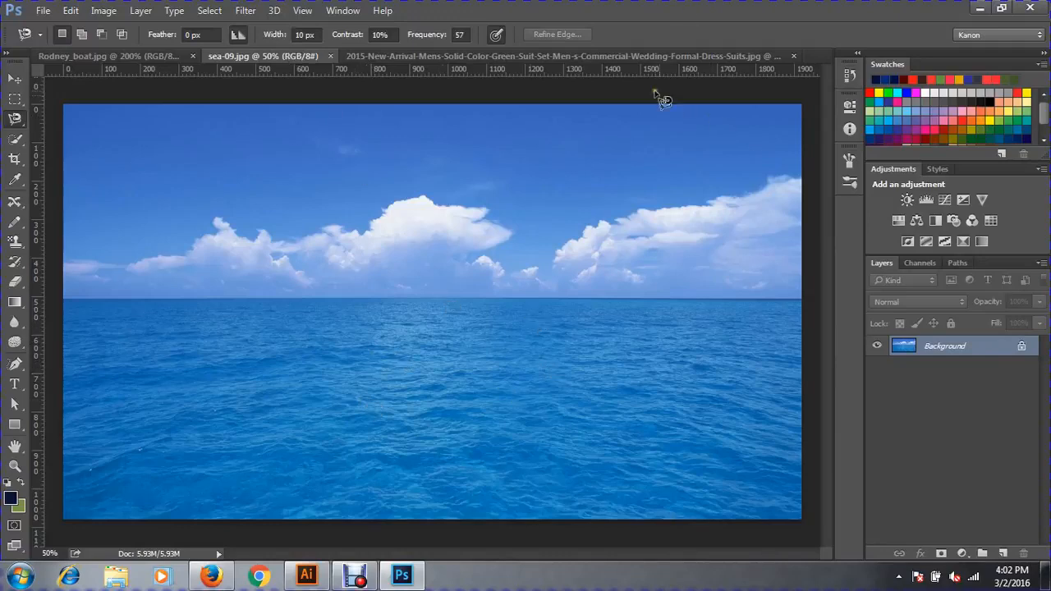
pyautogui.click(396, 56)
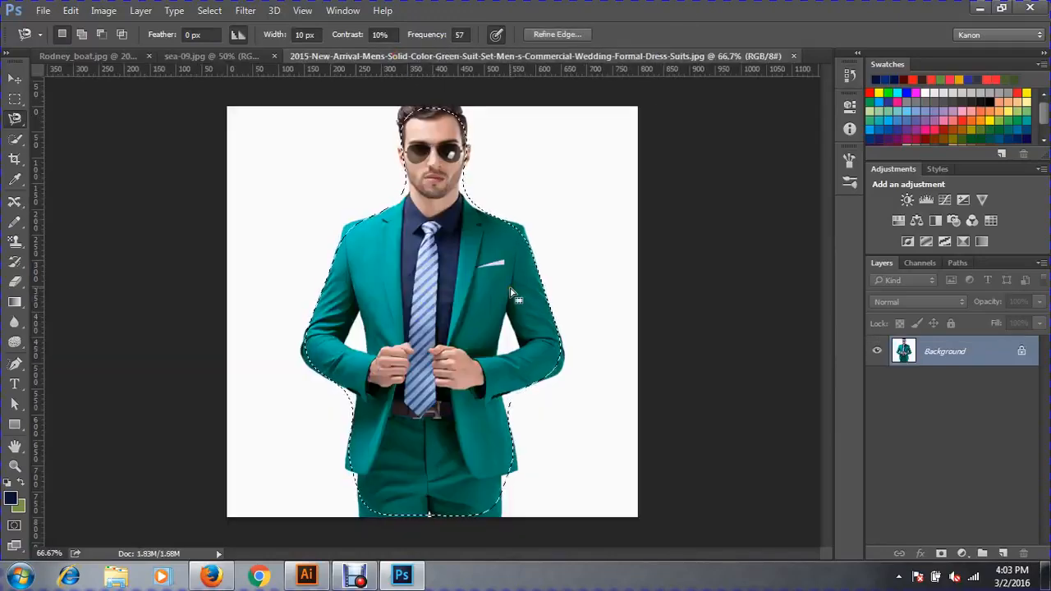
pyautogui.hotkey('ctrl', 'z')
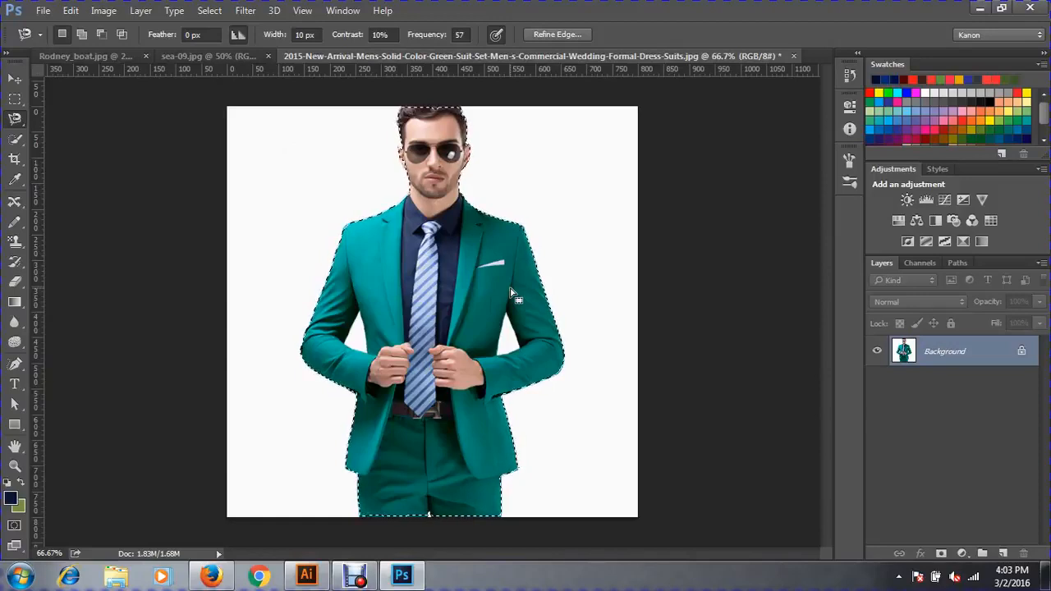
# Step: Move the selected man with the Move tool into sea-09.jpg, placing him at the left side of the sea
pyautogui.click(14, 79)
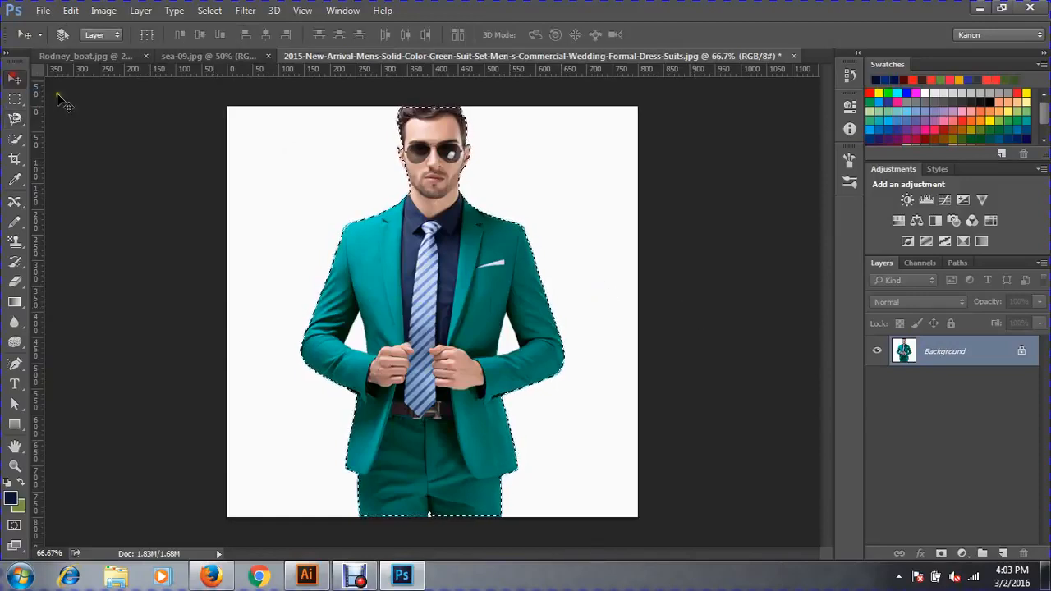
pyautogui.click(232, 52)
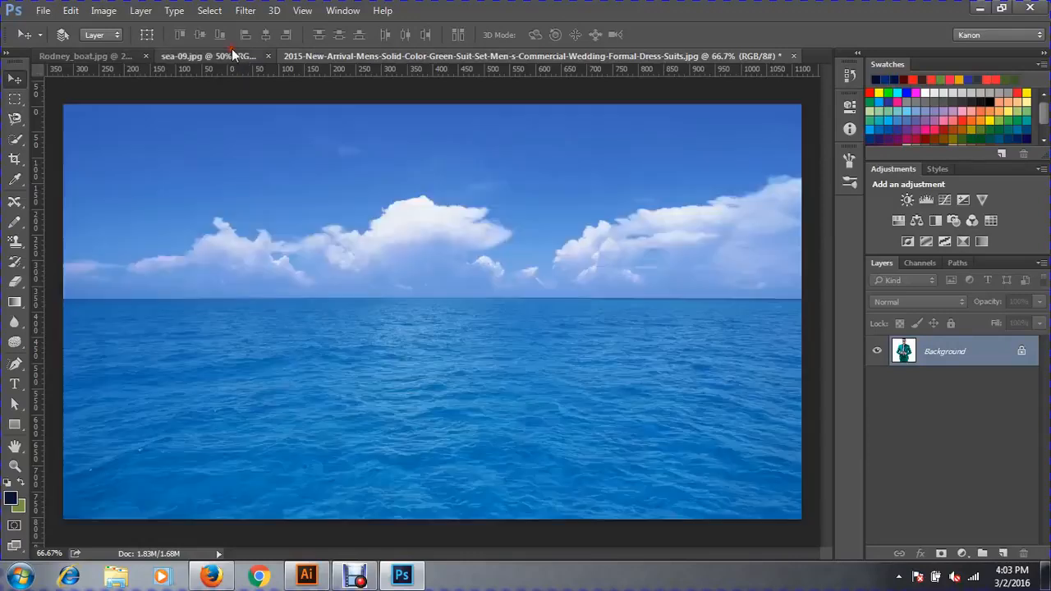
pyautogui.click(424, 54)
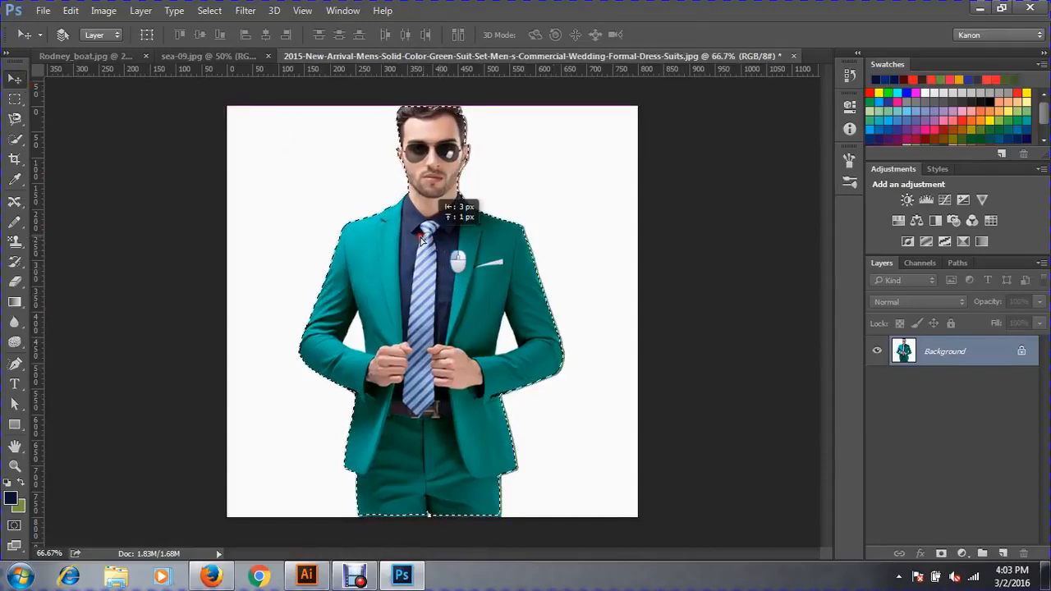
pyautogui.moveTo(458, 249); pyautogui.dragTo(200, 270)
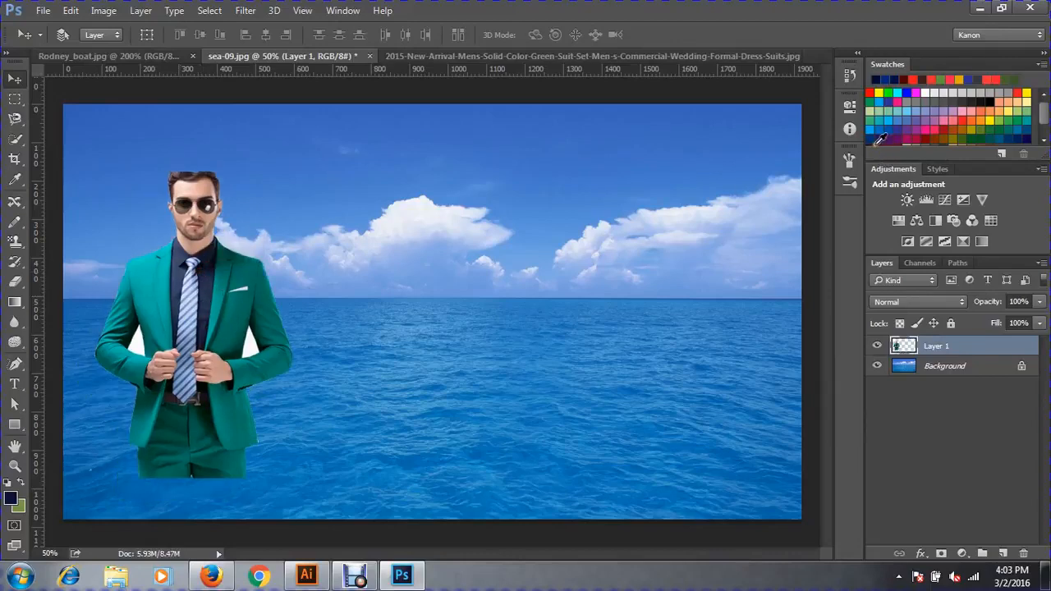
# Step: Copy the selected man from the green-suit image, paste him into sea-09.jpg as a second layer, and undo the paste
pyautogui.click(440, 57)
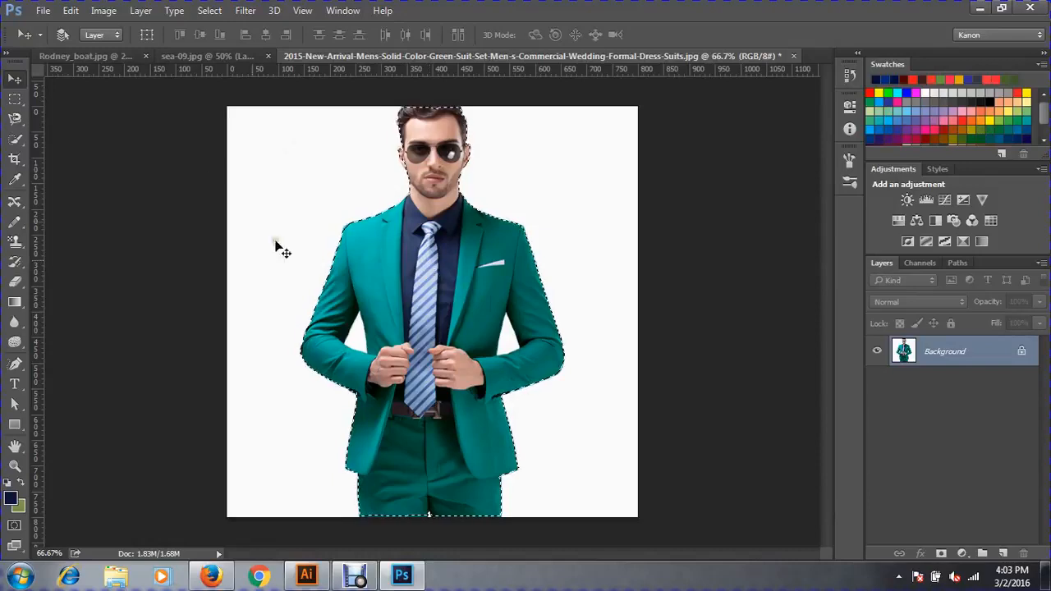
pyautogui.click(229, 56)
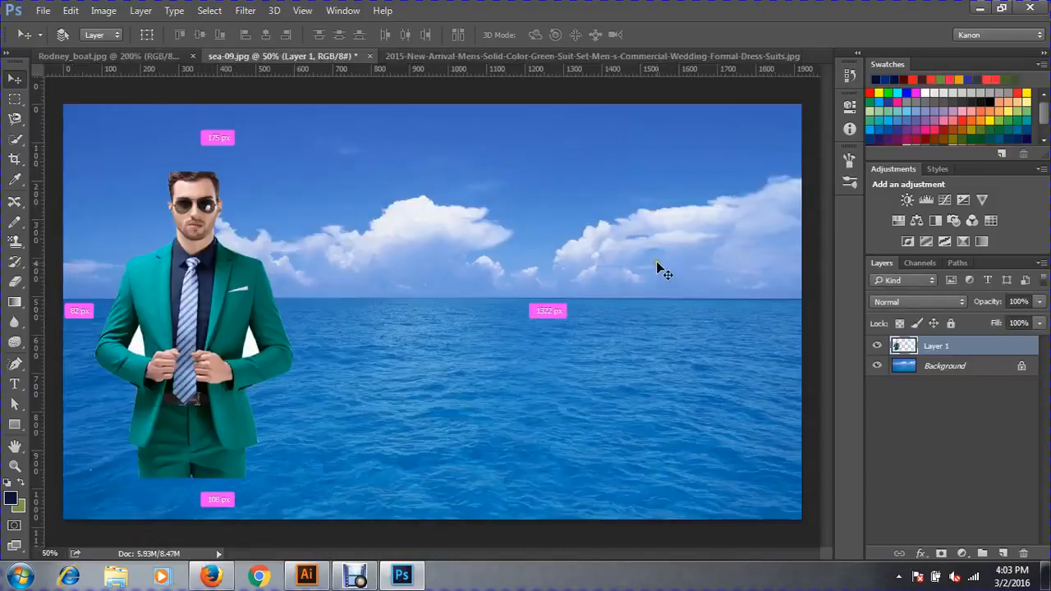
pyautogui.hotkey('ctrl', 'v')
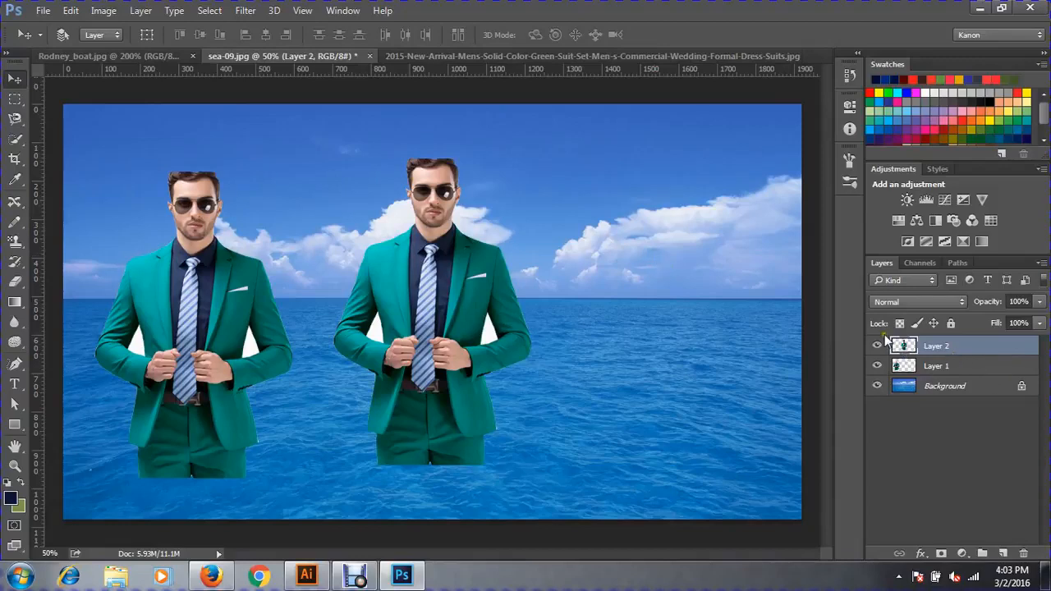
pyautogui.hotkey('ctrl', 'z')
pyautogui.press('ctrl')
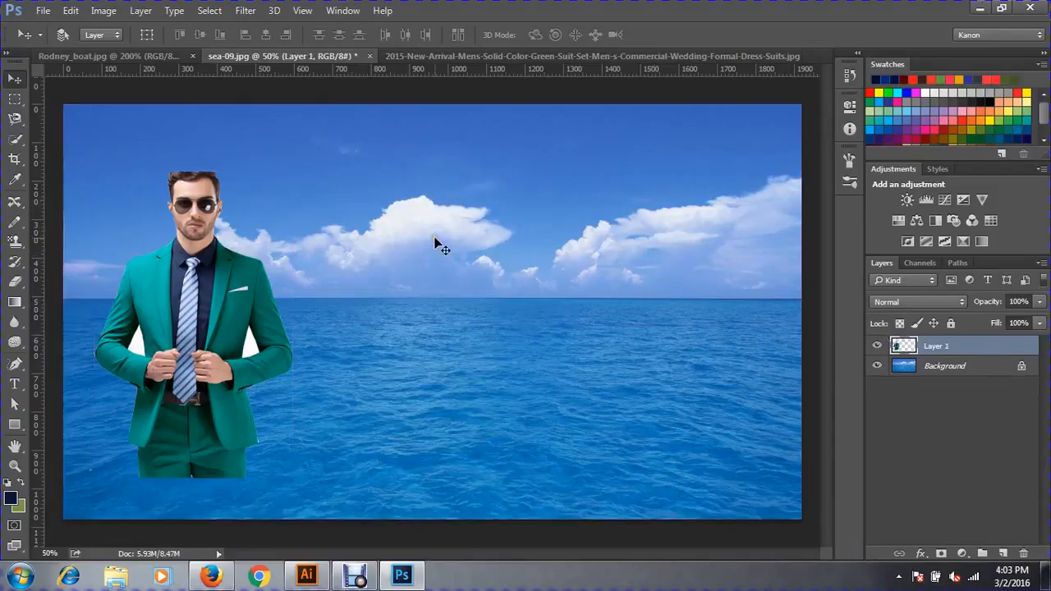
pyautogui.hotkey('ctrl', 'Tab')
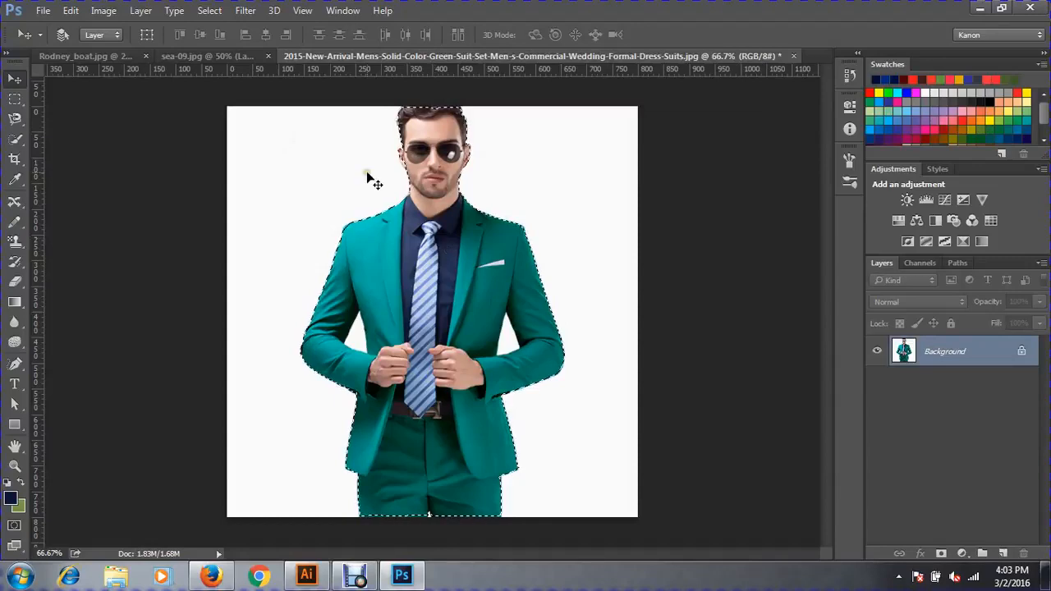
pyautogui.click(87, 56)
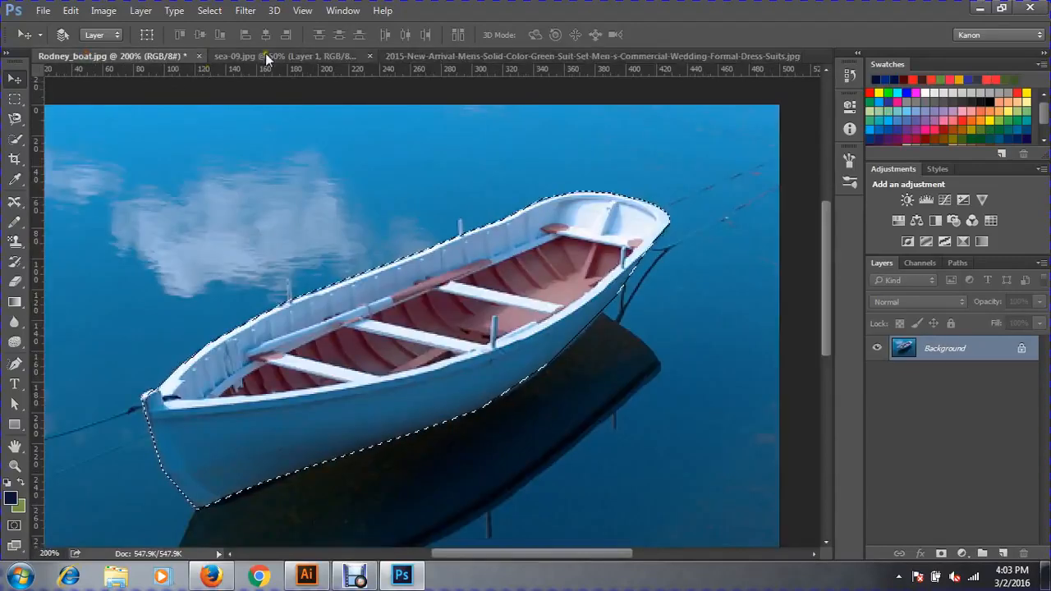
pyautogui.click(303, 55)
pyautogui.click(517, 52)
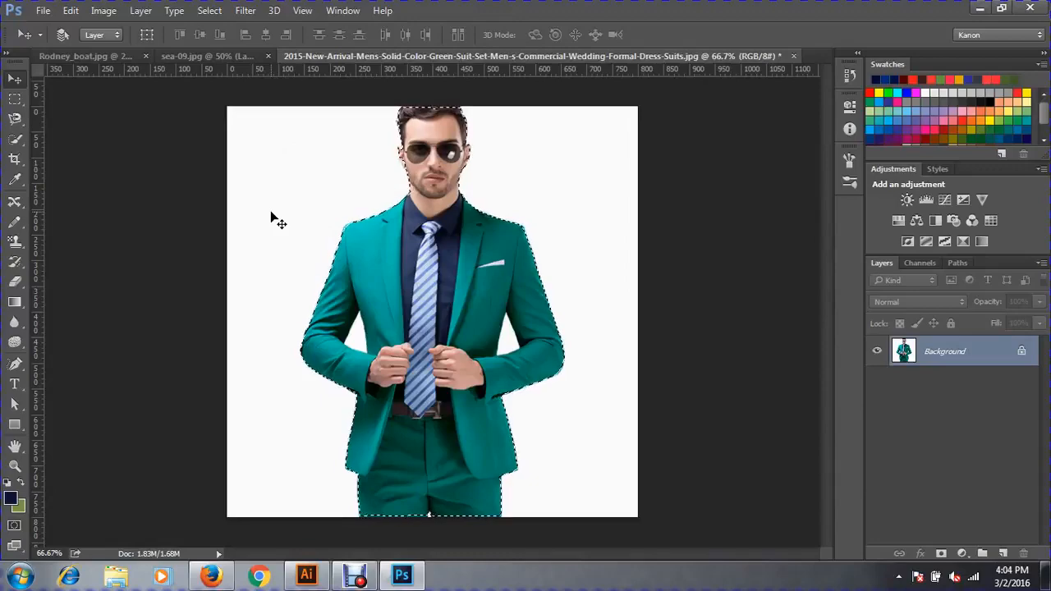
# Step: Switch through the open boat, sea and green-suit images to compare their contents and selections
pyautogui.hotkey('ctrl', 'Tab')
pyautogui.hotkey('ctrl', 'Tab')
pyautogui.hotkey('ctrl', 'Tab')
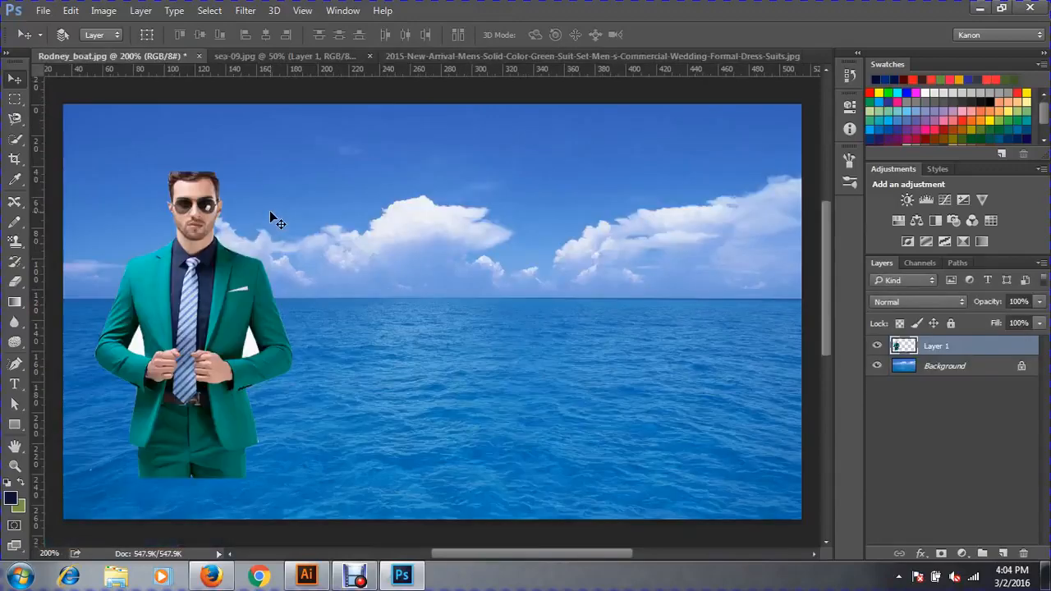
pyautogui.hotkey('ctrl', 'Tab')
pyautogui.hotkey('ctrl', 'Tab')
pyautogui.hotkey('ctrl', 'Tab')
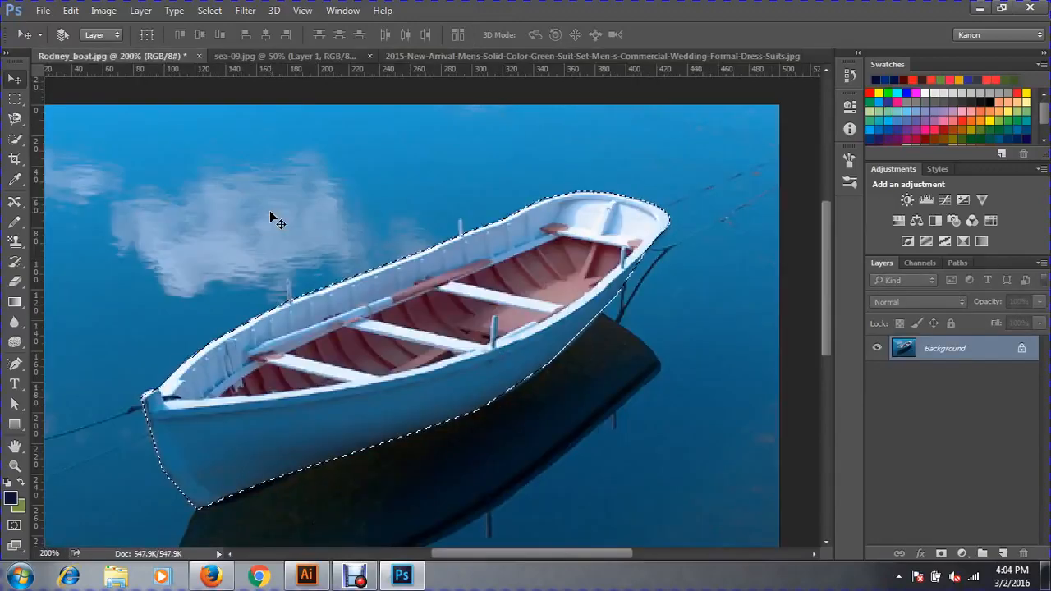
pyautogui.hotkey('ctrl', 'Tab')
pyautogui.hotkey('ctrl', 'Tab')
pyautogui.hotkey('ctrl', 'Tab')
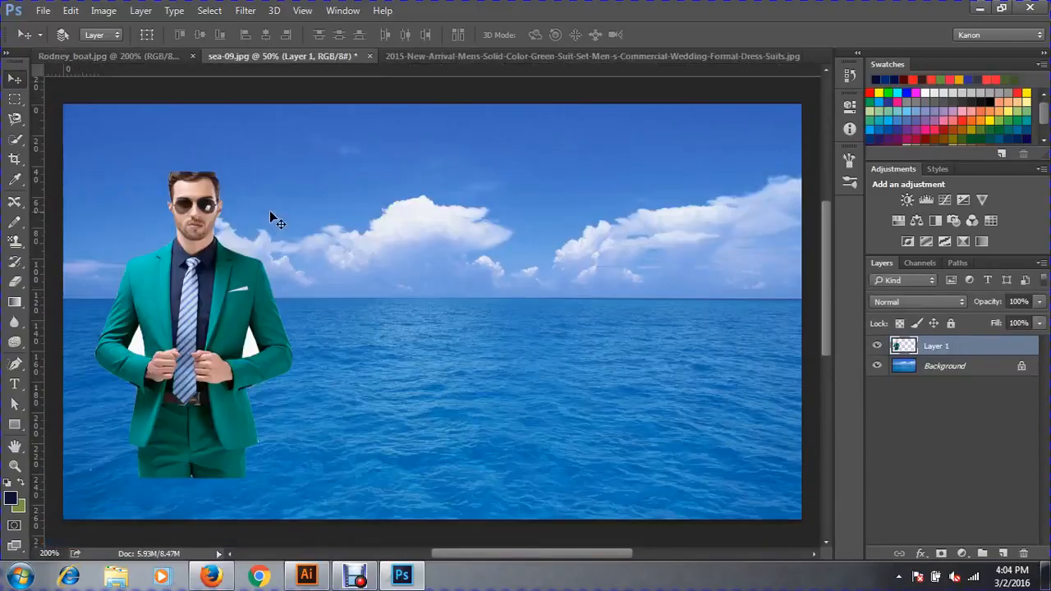
# Step: Feather the selection around the man in the green-suit image by 30 pixels
pyautogui.hotkey('ctrl', 'Tab')
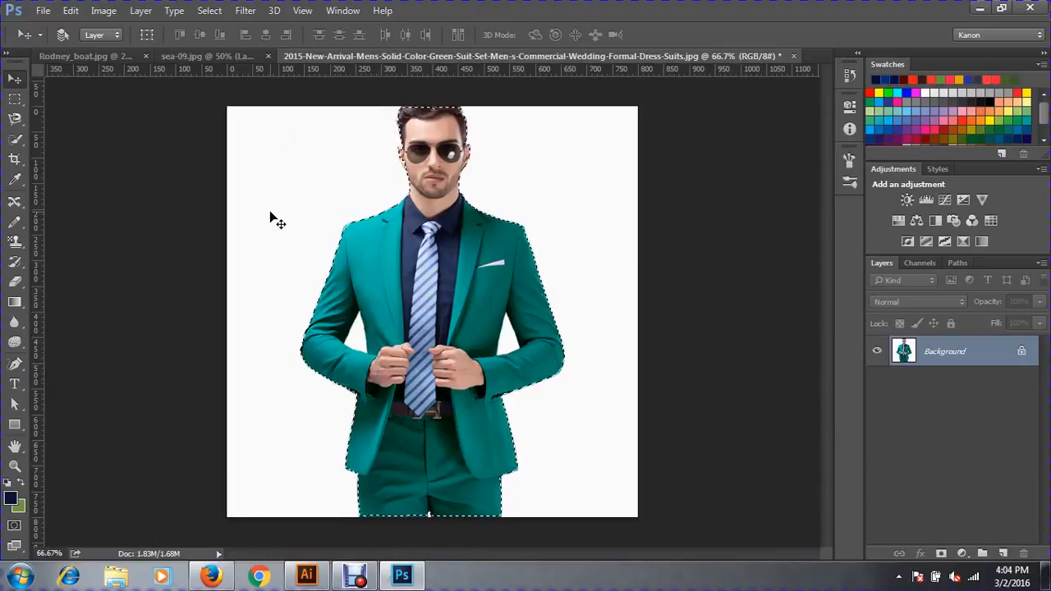
pyautogui.hotkey('shift', 'F6')
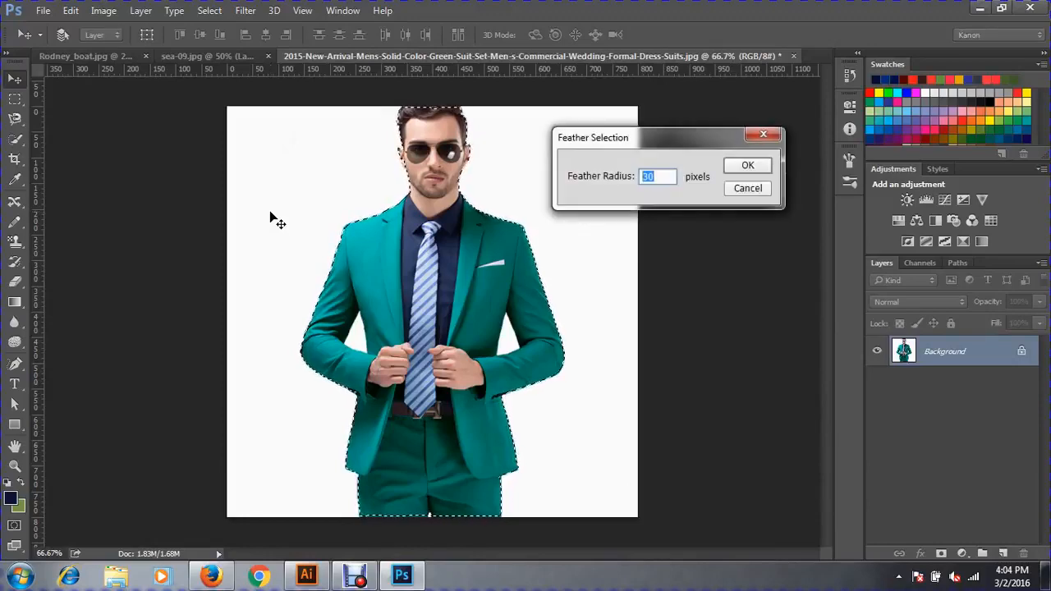
pyautogui.press('Return')
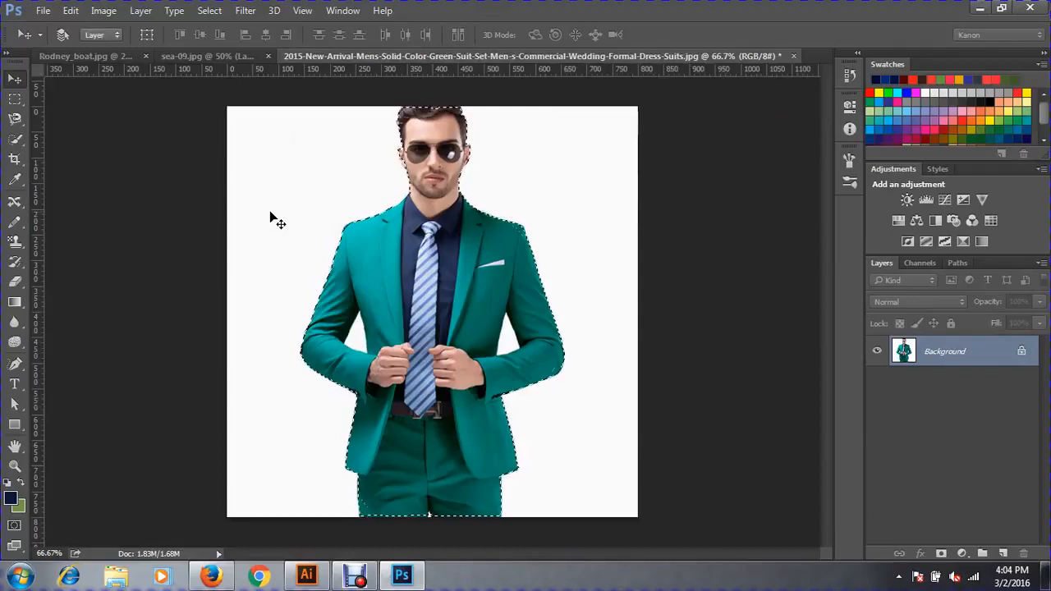
# Step: Move the feathered man into sea-09.jpg at the right side, and lower the first man to the image's bottom edge
pyautogui.click(13, 77)
pyautogui.moveTo(431, 238); pyautogui.dragTo(686, 354)
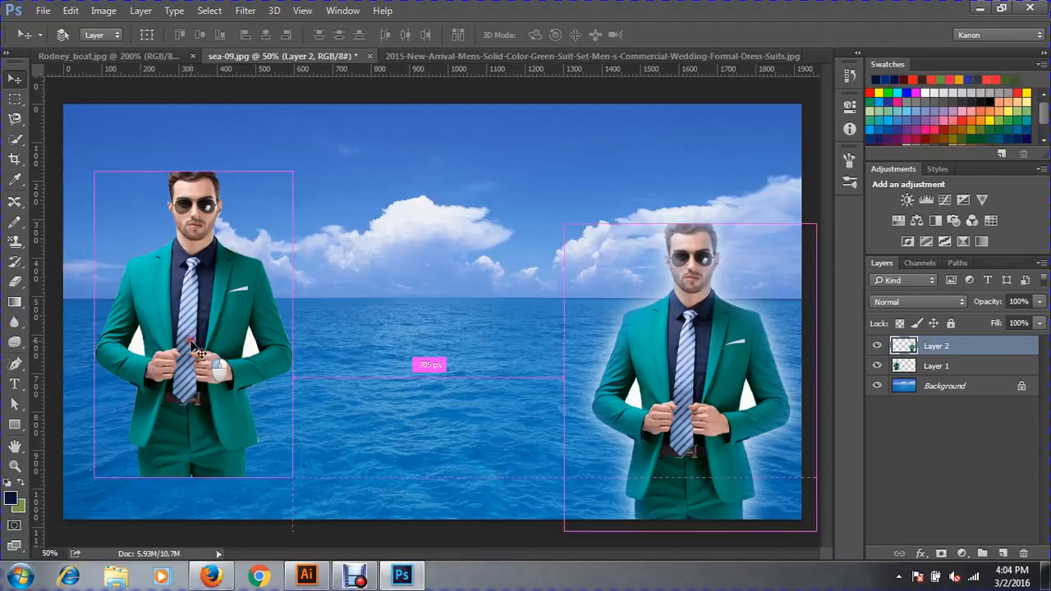
pyautogui.moveTo(194, 340); pyautogui.dragTo(180, 401)
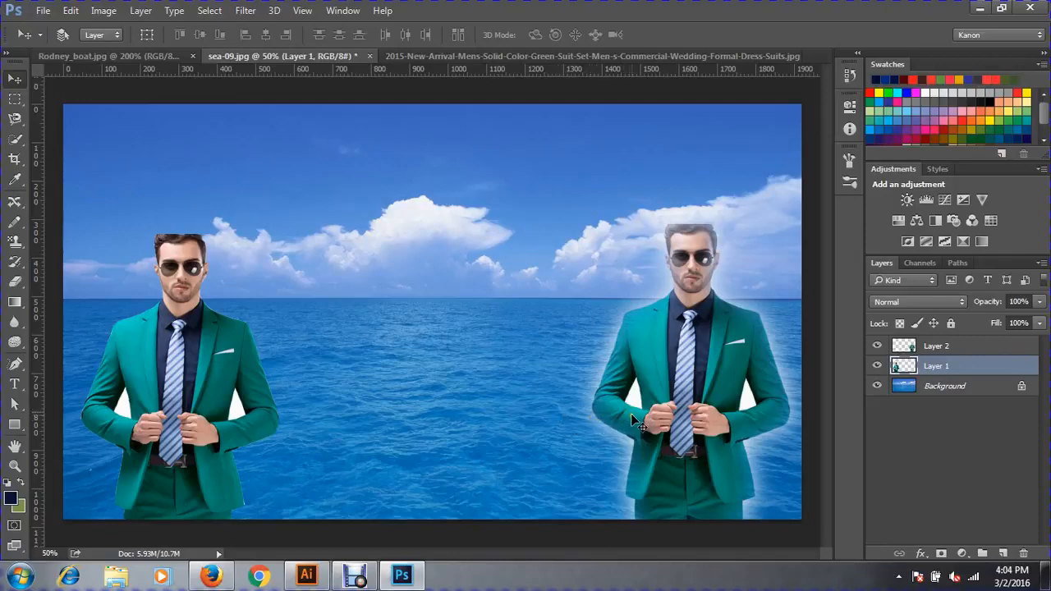
# Step: Move the selected boat from Rodney_boat.jpg into sea-09.jpg, placing it on the water just right of the first man
pyautogui.click(131, 55)
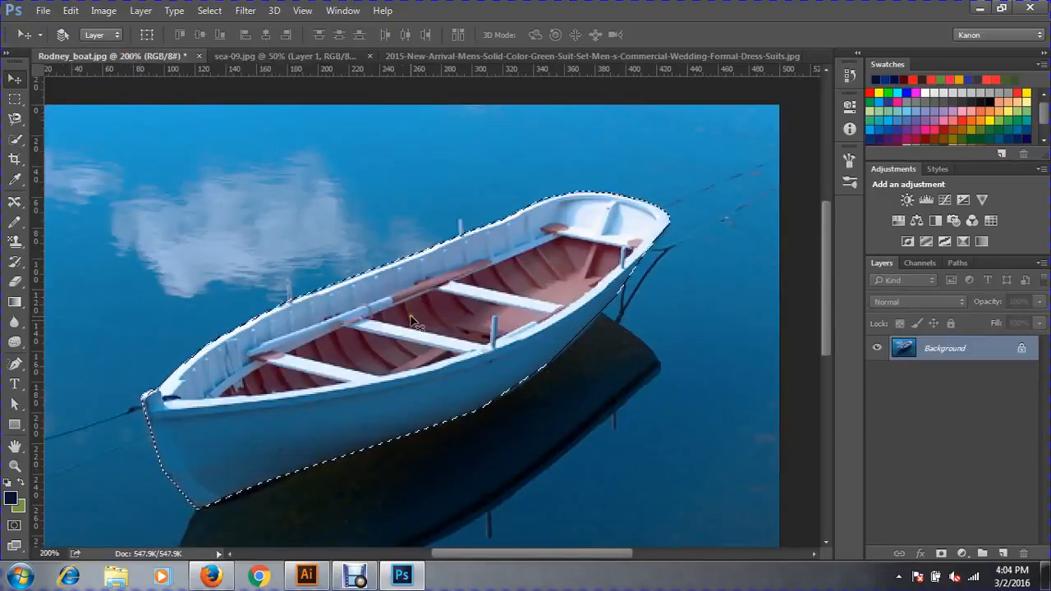
pyautogui.moveTo(409, 311); pyautogui.dragTo(363, 267)
pyautogui.moveTo(357, 312); pyautogui.dragTo(352, 453)
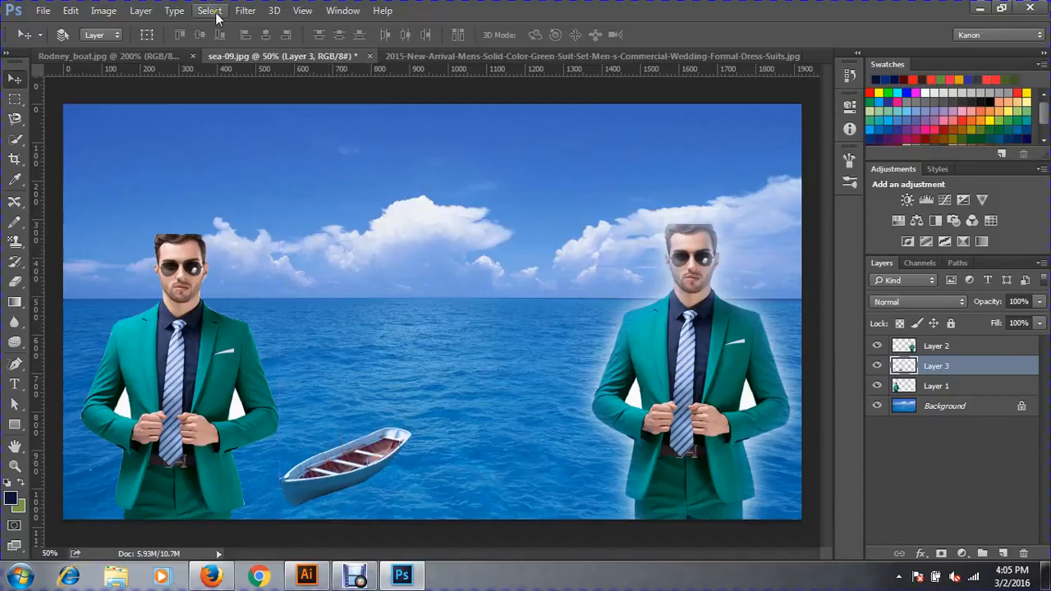
# Step: Feather the boat selection in Rodney_boat.jpg by 30 pixels and move this boat into sea-09.jpg, above and to the right of the first boat
pyautogui.click(456, 57)
pyautogui.moveTo(450, 156); pyautogui.dragTo(90, 53)
pyautogui.click(91, 55)
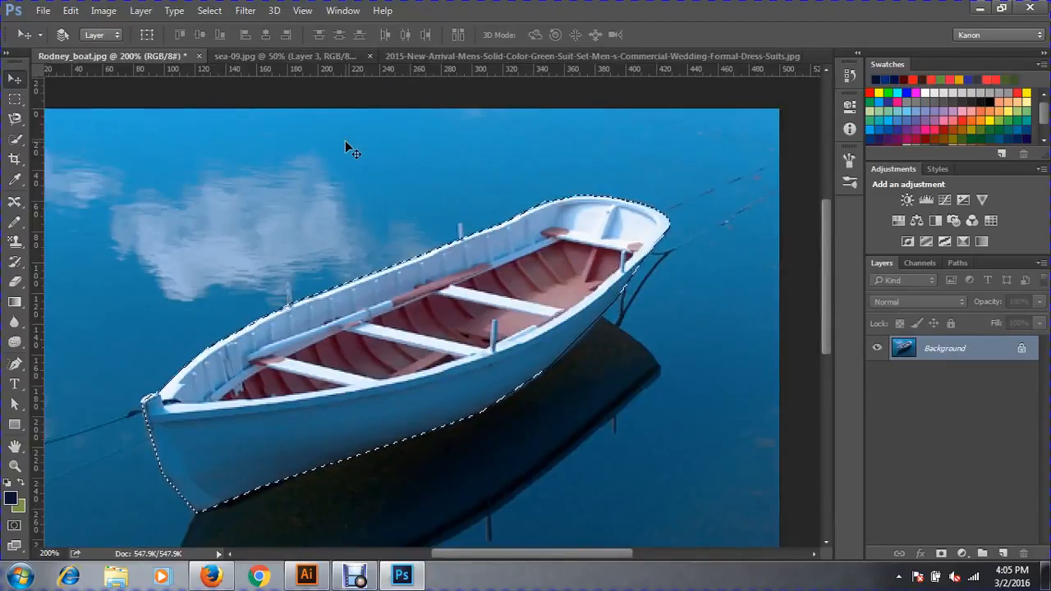
pyautogui.hotkey('shift', 'F6')
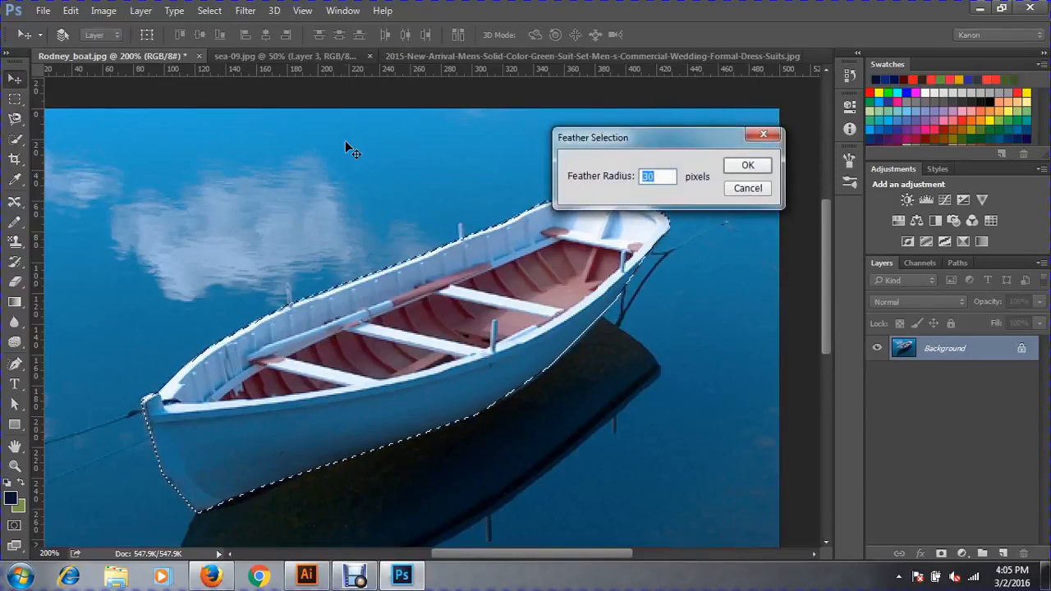
pyautogui.press('Return')
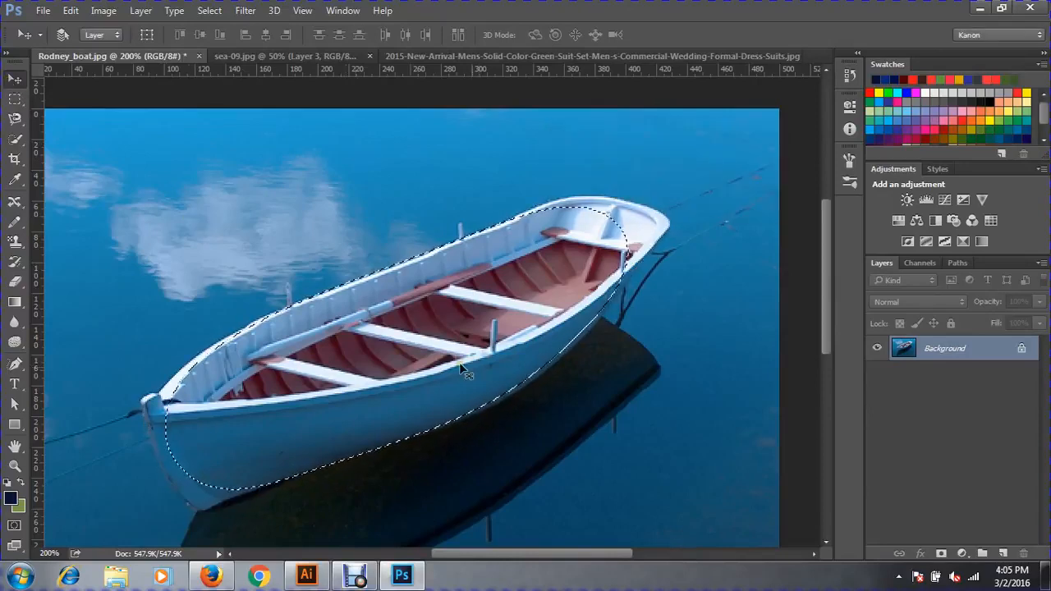
pyautogui.moveTo(462, 361); pyautogui.dragTo(508, 411)
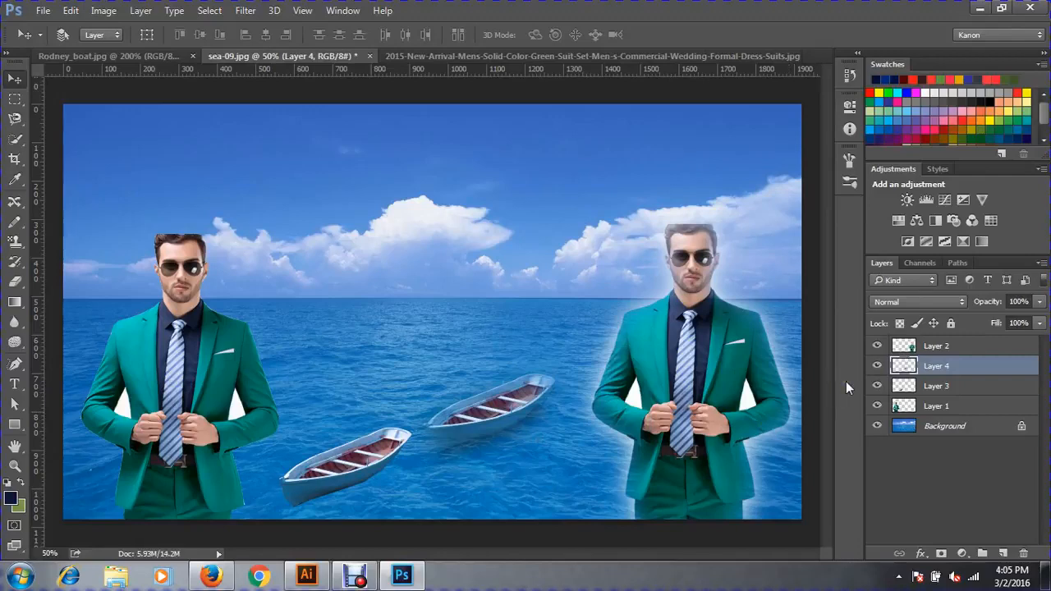
pyautogui.moveTo(371, 466); pyautogui.dragTo(371, 432)
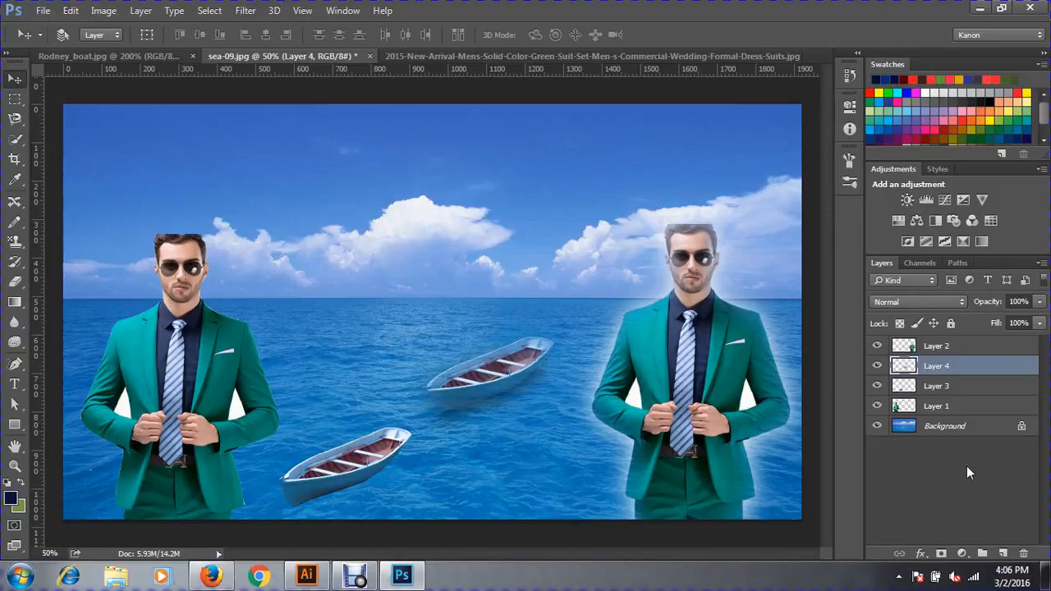
# Step: Clear the selection in the green-suit image and close that image without saving
pyautogui.hotkey('ctrl', 'Tab')
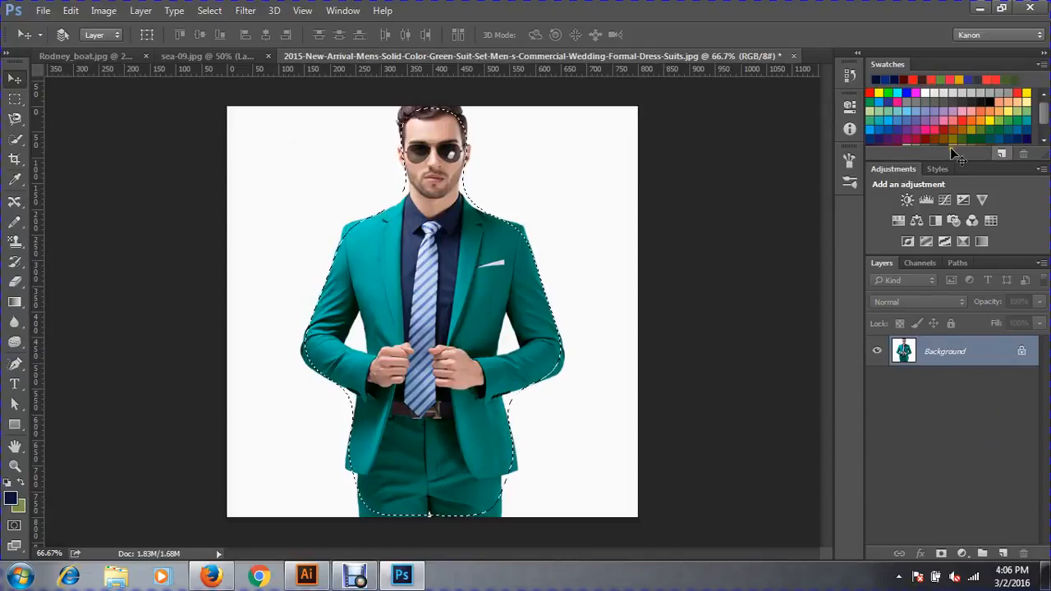
pyautogui.click(16, 97)
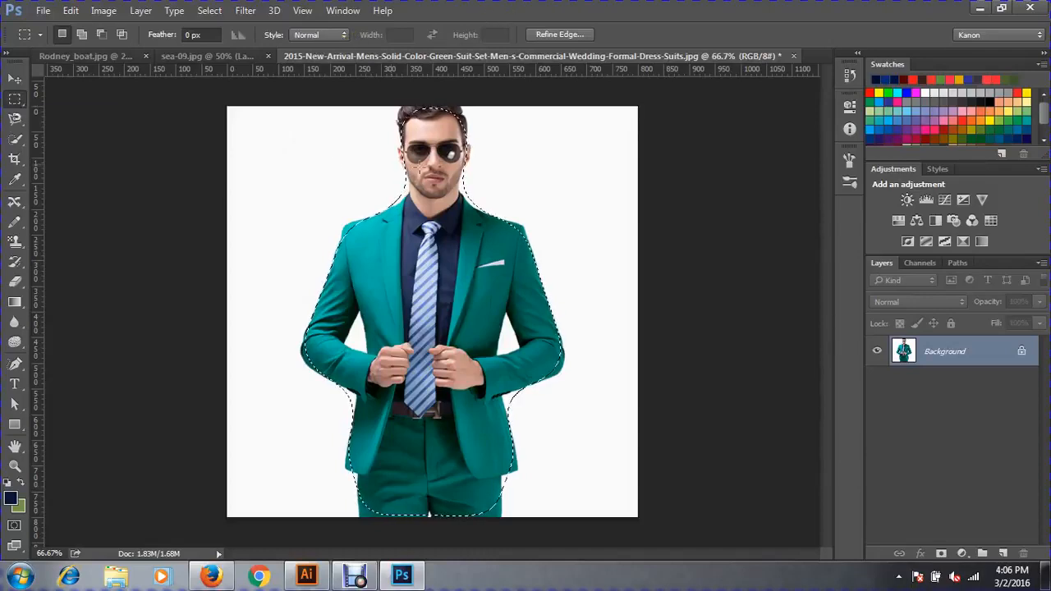
pyautogui.click(331, 167)
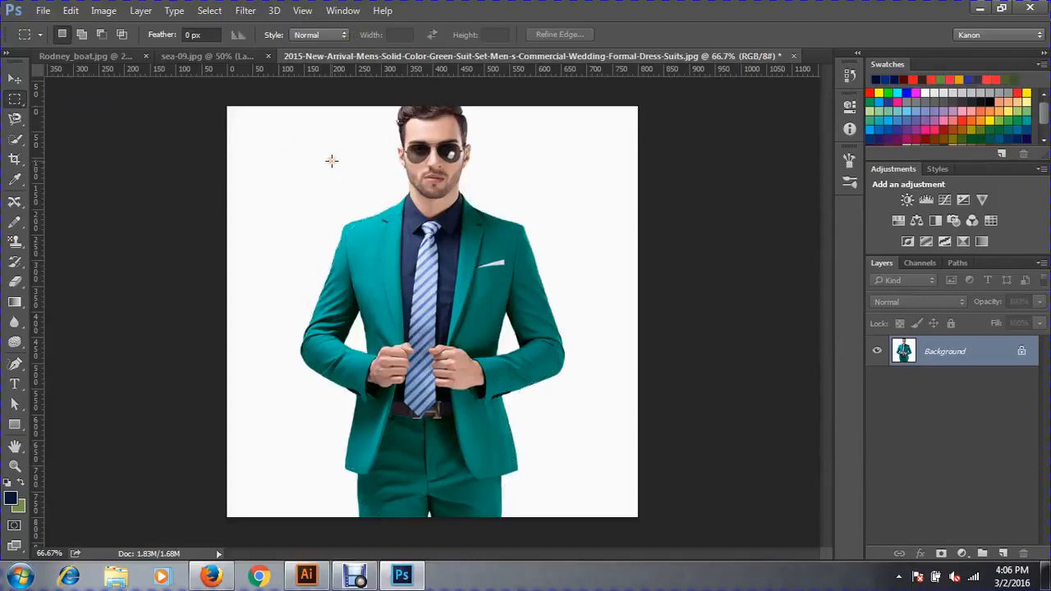
pyautogui.hotkey('ctrl', 'w')
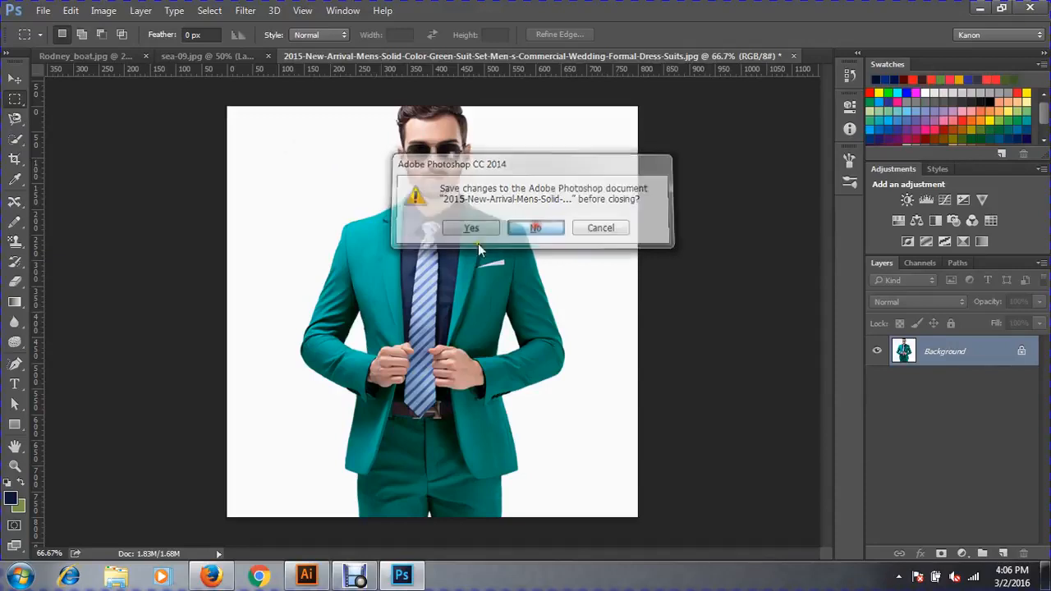
# Step: Close the green-suit image and the sea-09.jpg document without saving changes
pyautogui.click(537, 228)
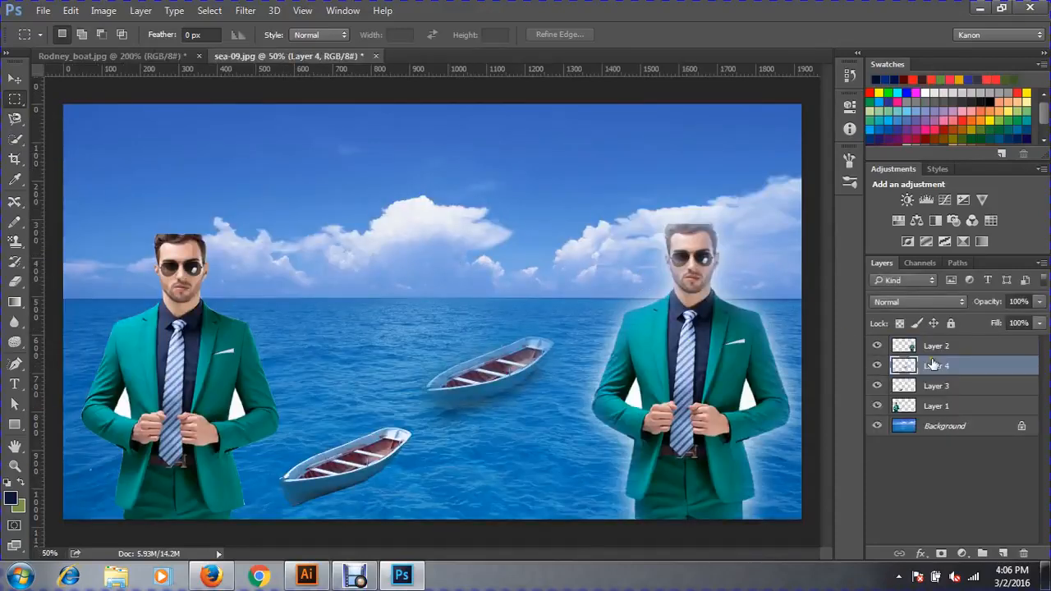
pyautogui.hotkey('ctrl', 'w')
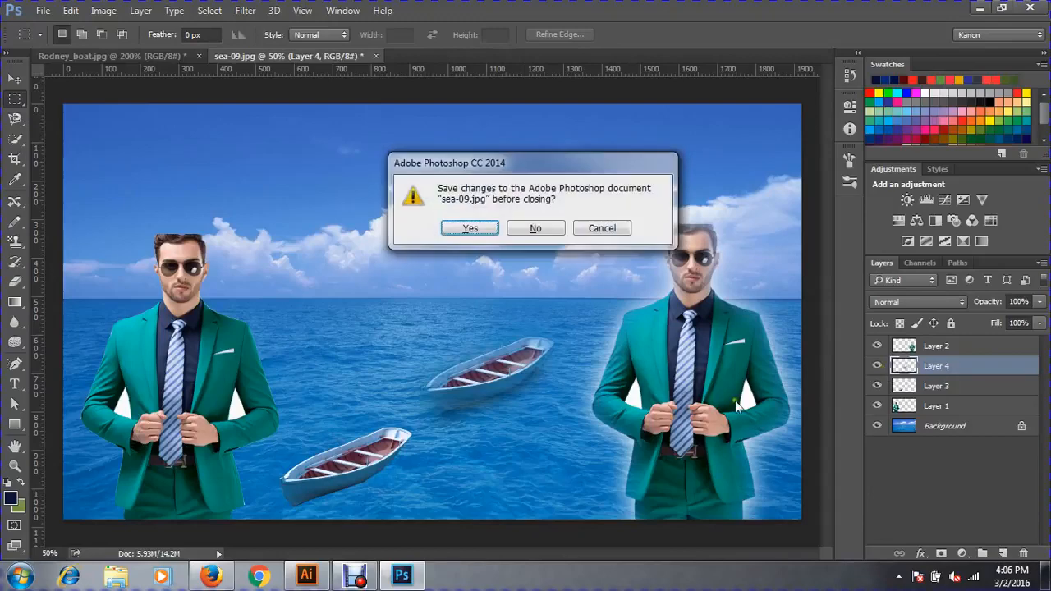
pyautogui.click(531, 227)
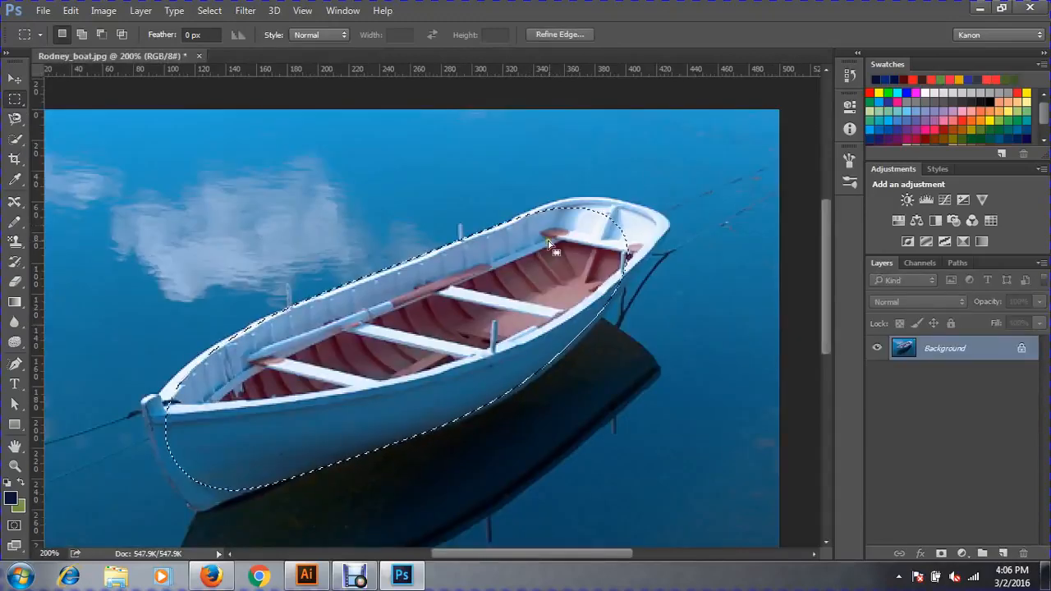
# Step: Replace the oval selection with a rectangular marquee over the boat's middle and shift its outline about 96 px left and 53 px up
pyautogui.hotkey('ctrl', 'd')
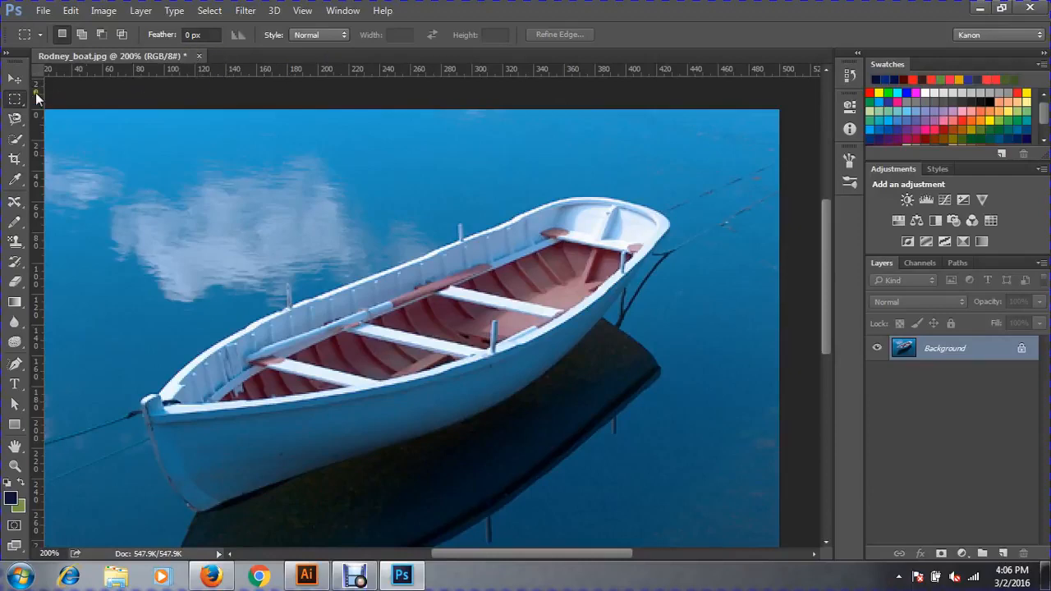
pyautogui.moveTo(240, 211); pyautogui.dragTo(589, 446)
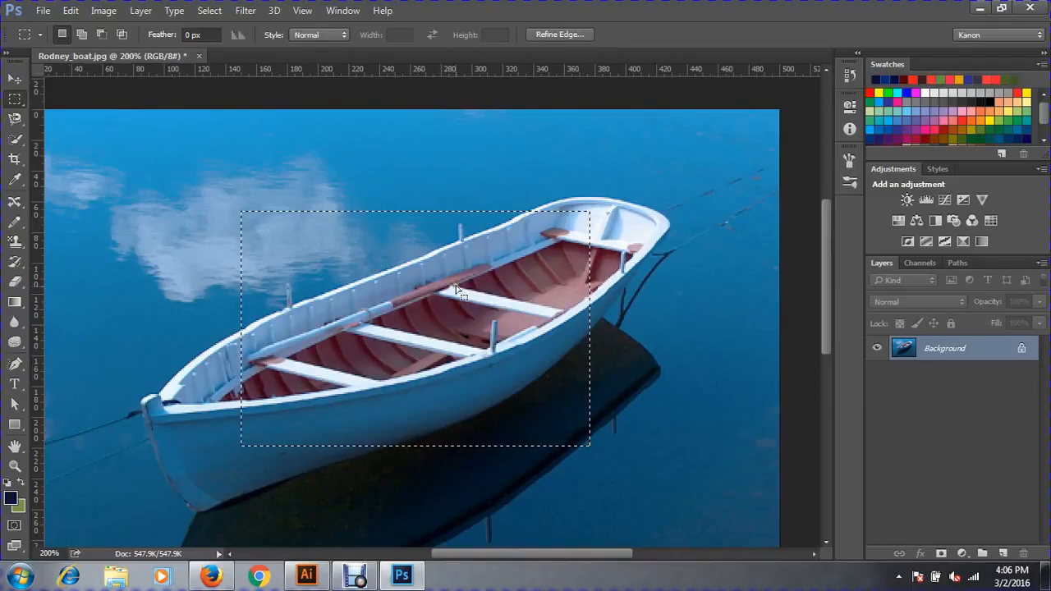
pyautogui.moveTo(475, 284); pyautogui.dragTo(331, 203)
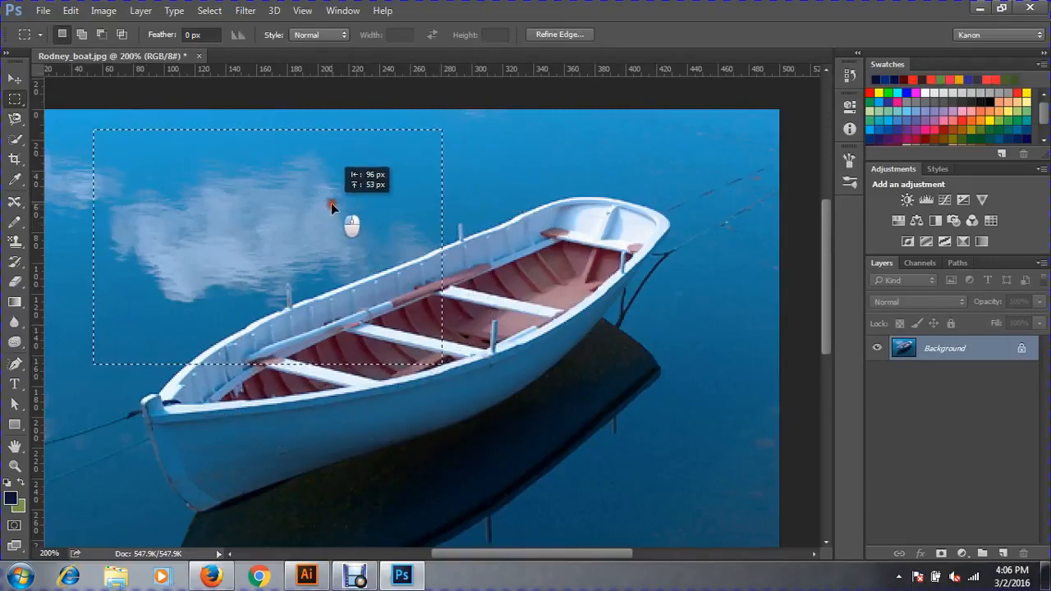
# Step: Keep the marquee style at Normal and draw a free rectangular selection from the cloud reflection across most of the boat
pyautogui.click(326, 34)
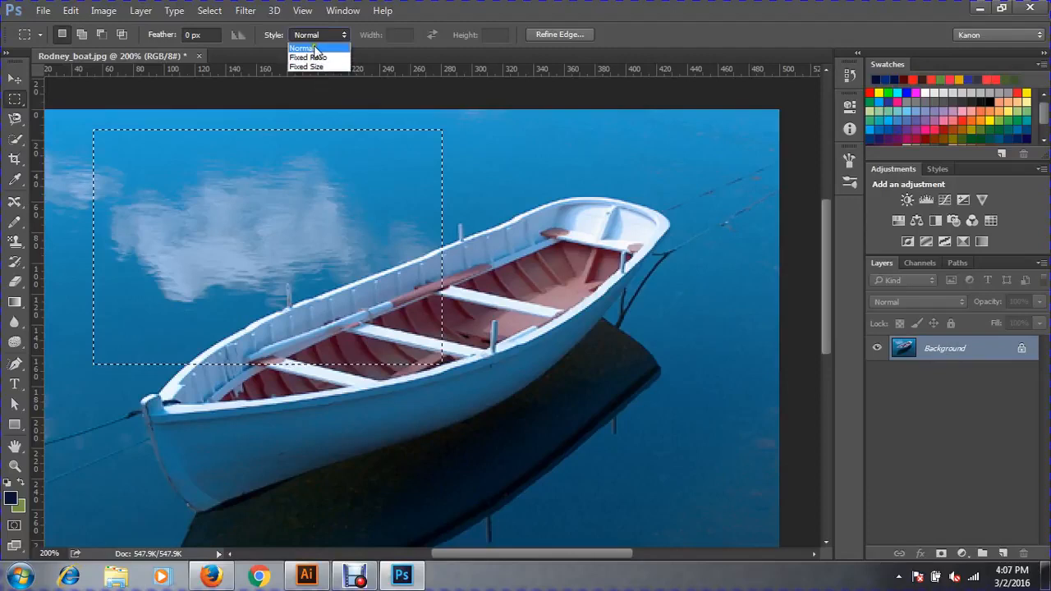
pyautogui.click(314, 48)
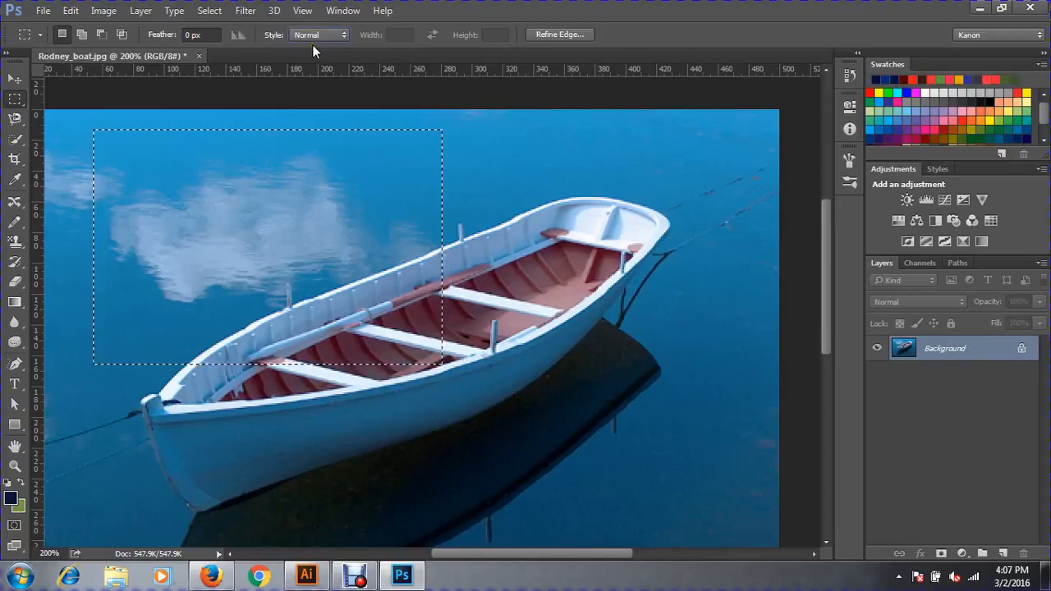
pyautogui.moveTo(144, 167); pyautogui.dragTo(399, 317)
pyautogui.moveTo(398, 316); pyautogui.dragTo(640, 433)
# Step: Change the marquee style to Fixed Ratio and clear the current selection
pyautogui.click(326, 35)
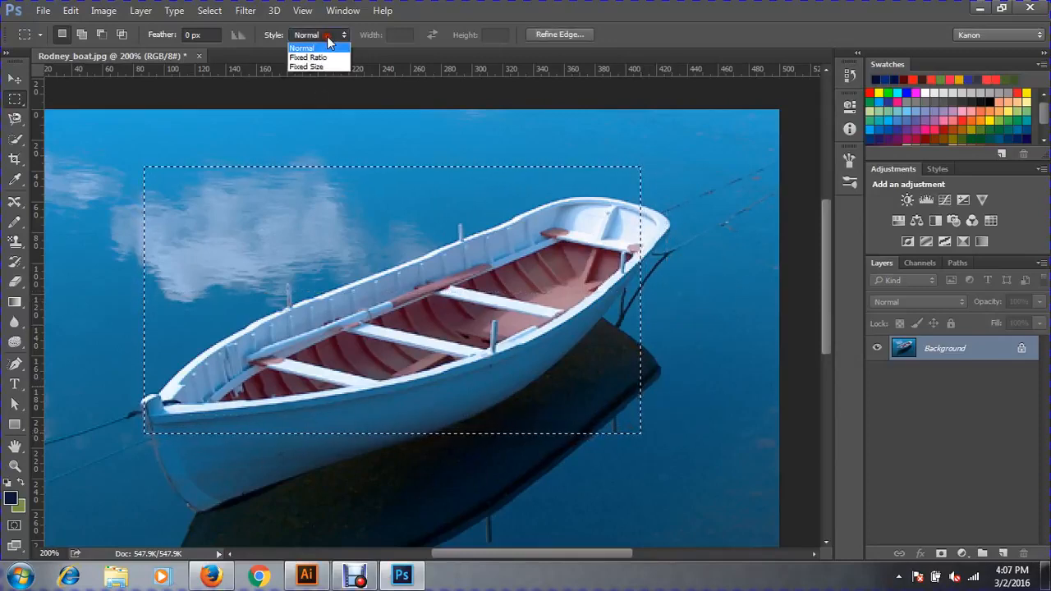
pyautogui.click(326, 55)
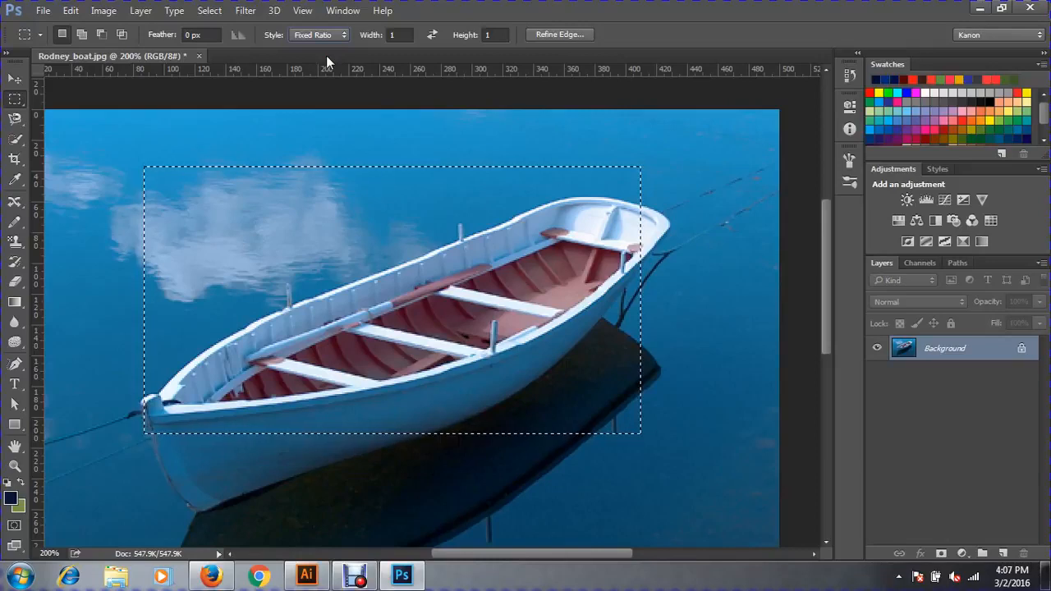
pyautogui.click(686, 312)
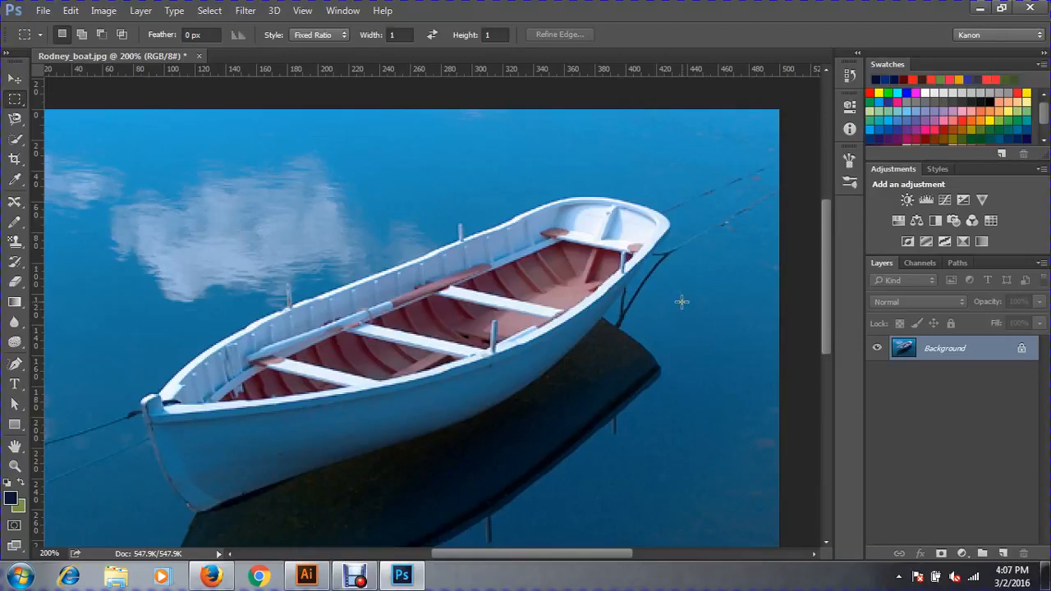
# Step: Set the marquee ratio to width 5 and height 2, draw a selection over the boat's upper part with it, and deselect
pyautogui.click(401, 35)
pyautogui.write('5')
pyautogui.click(495, 35)
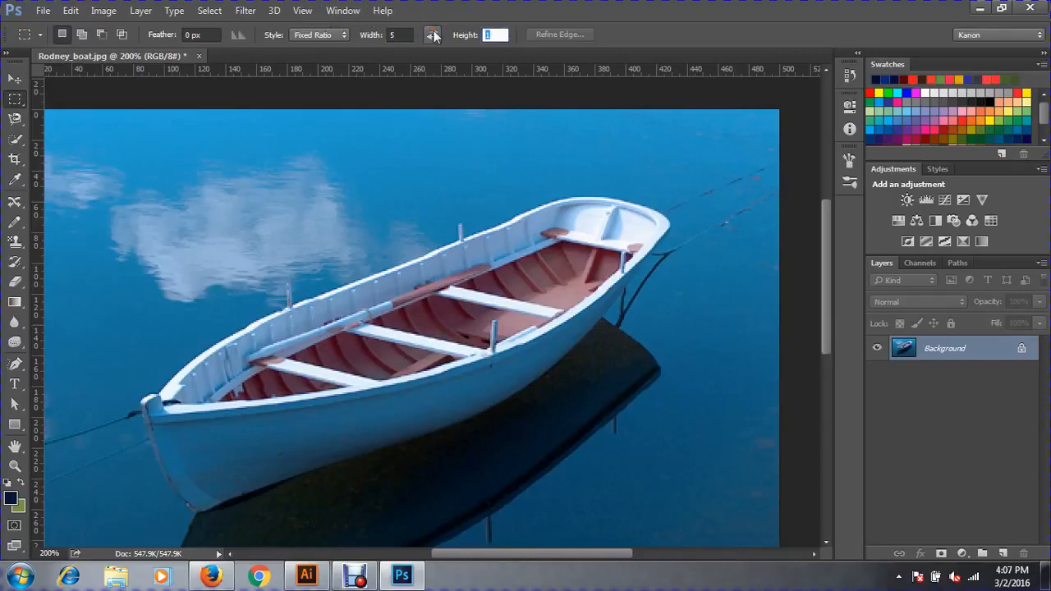
pyautogui.write('2')
pyautogui.press('Return')
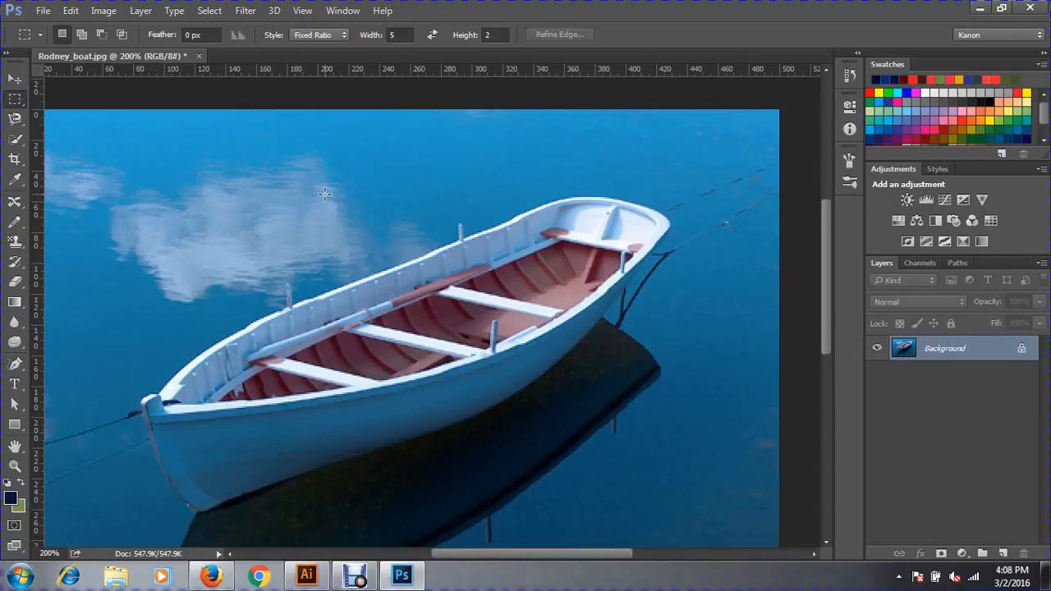
pyautogui.moveTo(226, 149); pyautogui.dragTo(699, 456)
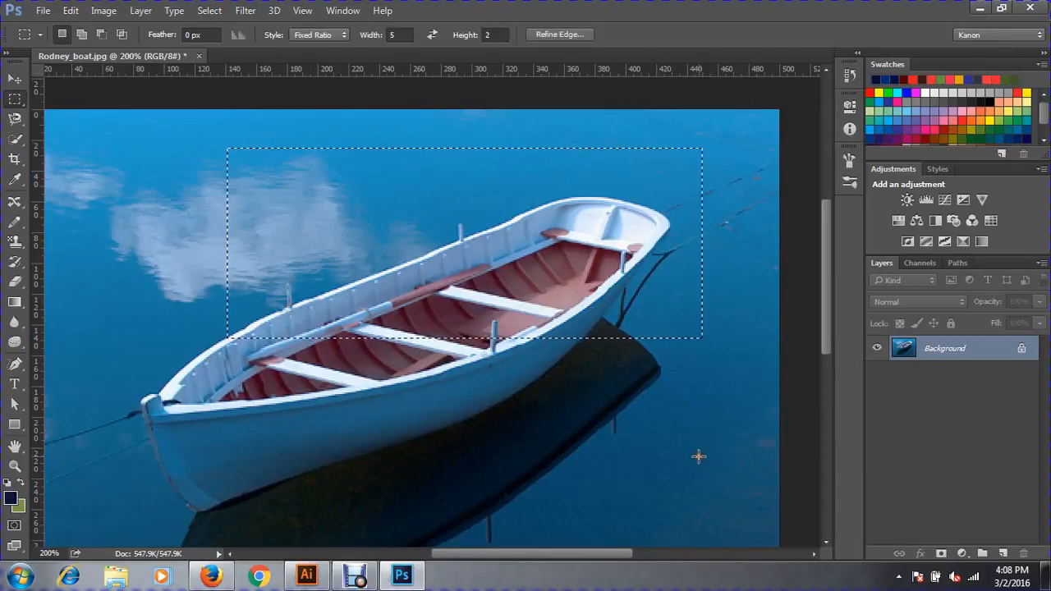
pyautogui.click(469, 438)
# Step: Change the marquee style to Fixed Size with a width of 2 px and a height of 2 px
pyautogui.click(326, 36)
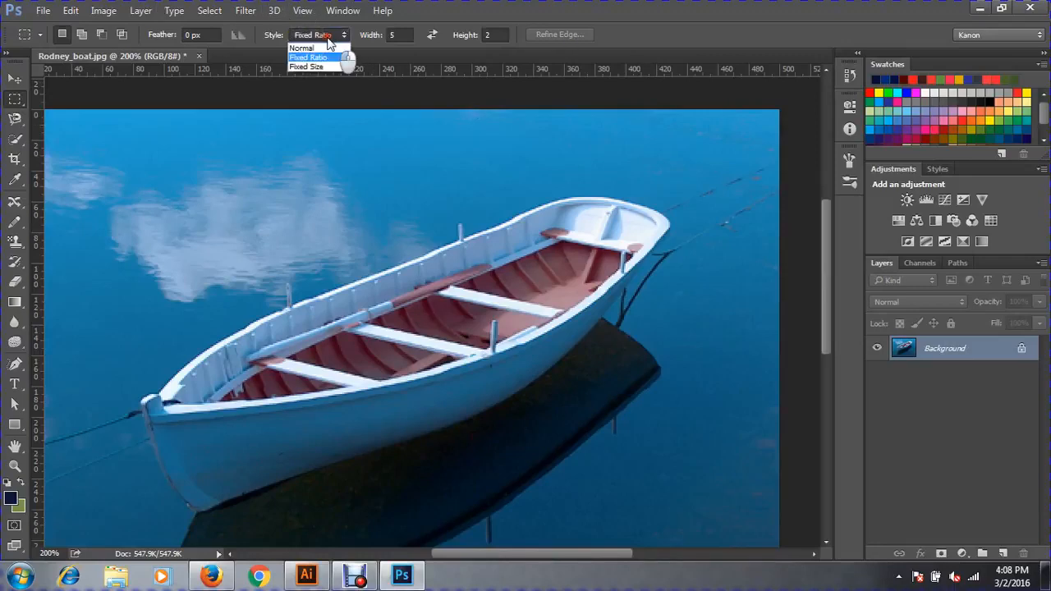
pyautogui.click(324, 69)
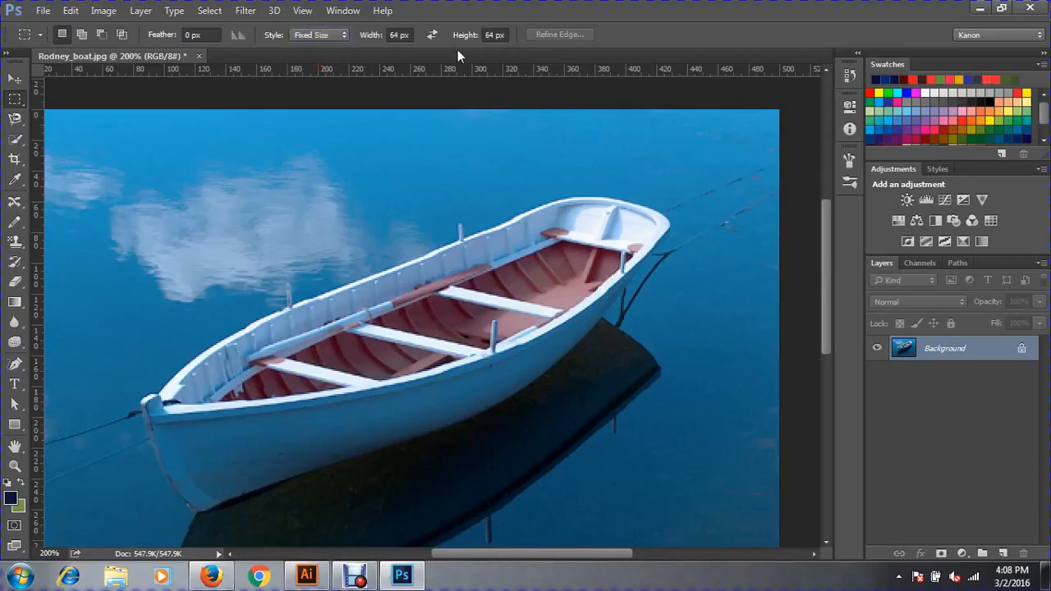
pyautogui.click(406, 35)
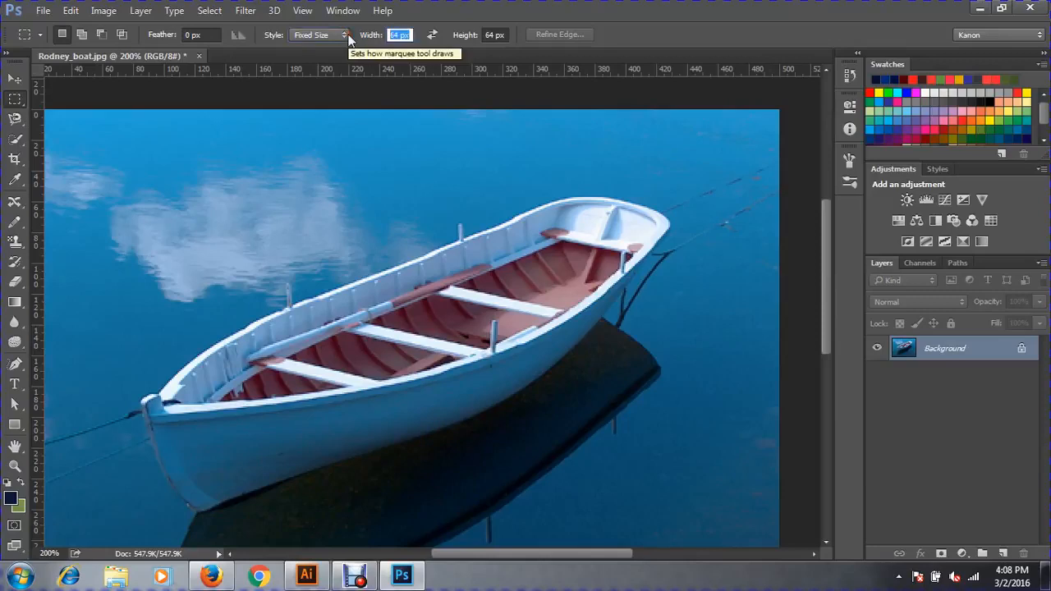
pyautogui.write('2')
pyautogui.press('Tab')
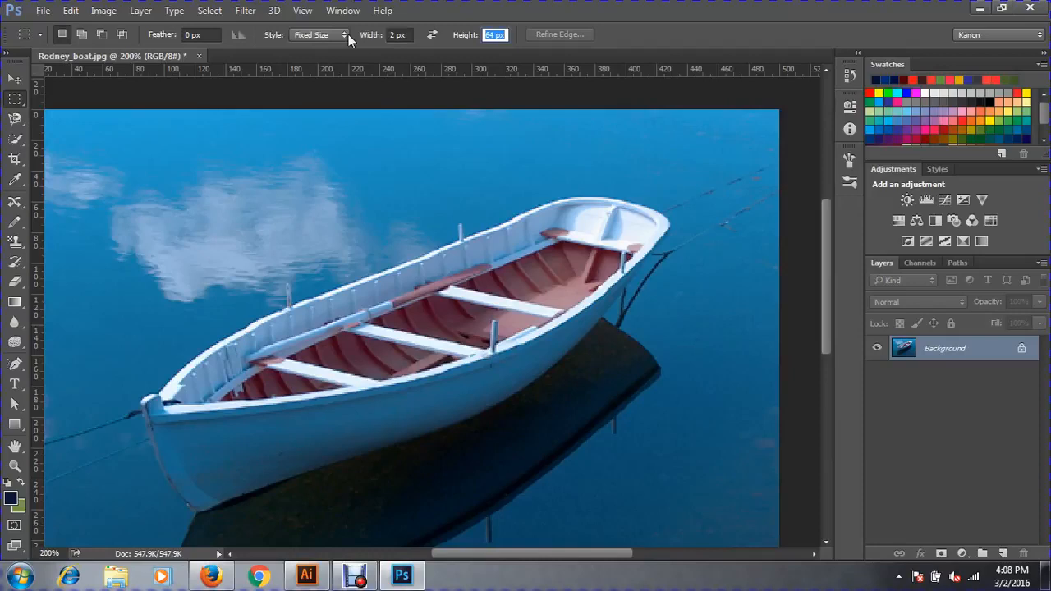
pyautogui.write('2')
pyautogui.press('Return')
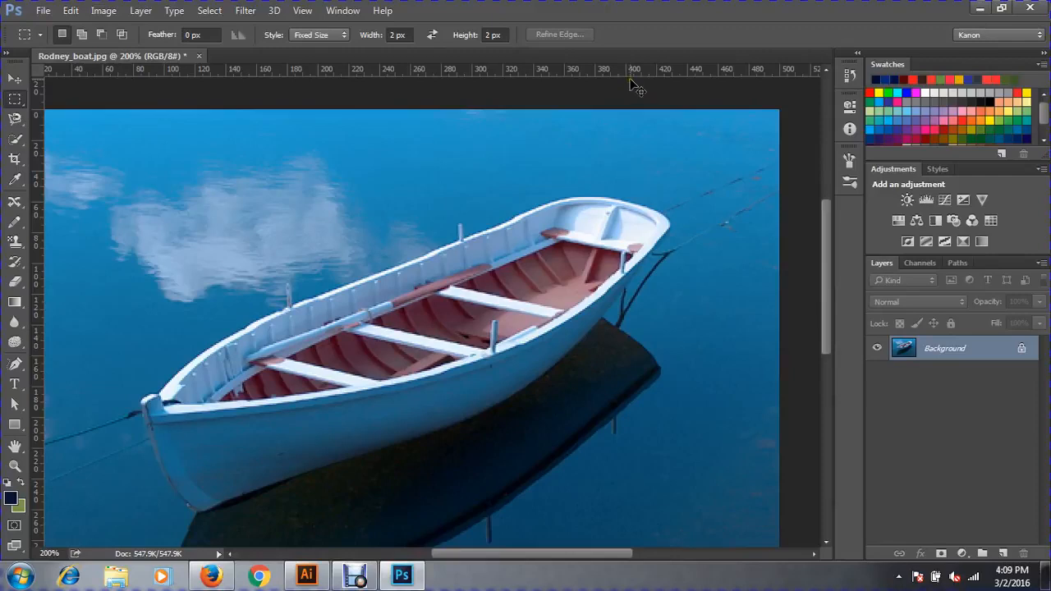
# Step: Toggle the rulers off and on, and set their units to inches
pyautogui.hotkey('ctrl', 'r')
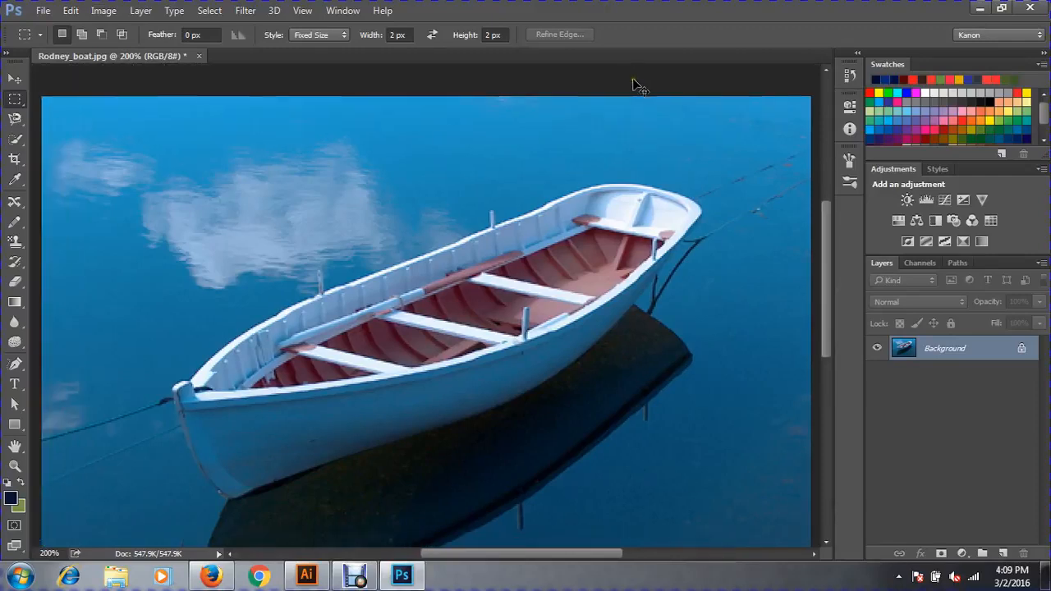
pyautogui.hotkey('ctrl', 'r')
pyautogui.rightClick(478, 71)
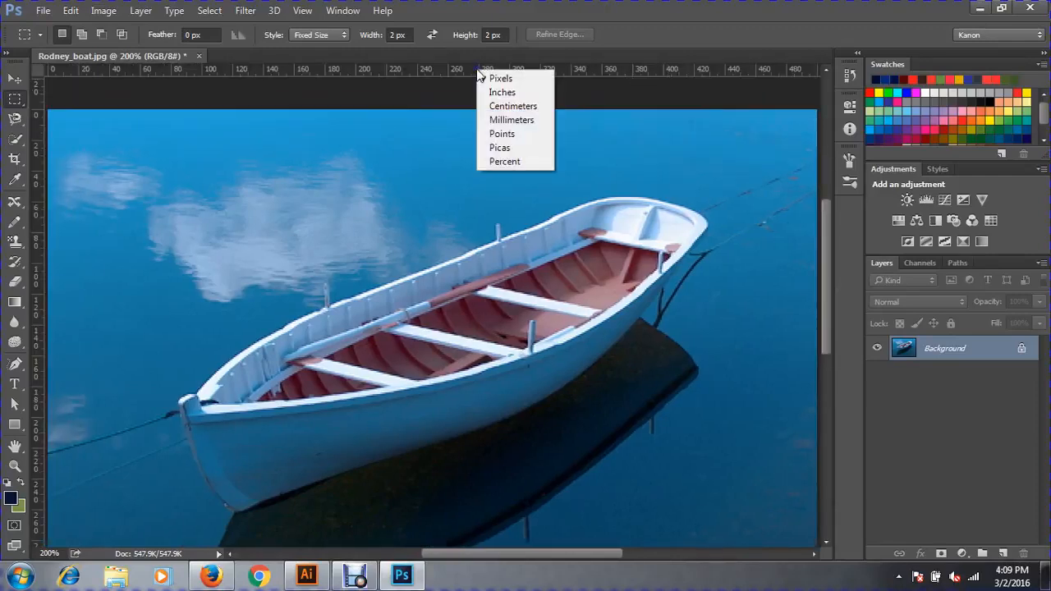
pyautogui.click(511, 93)
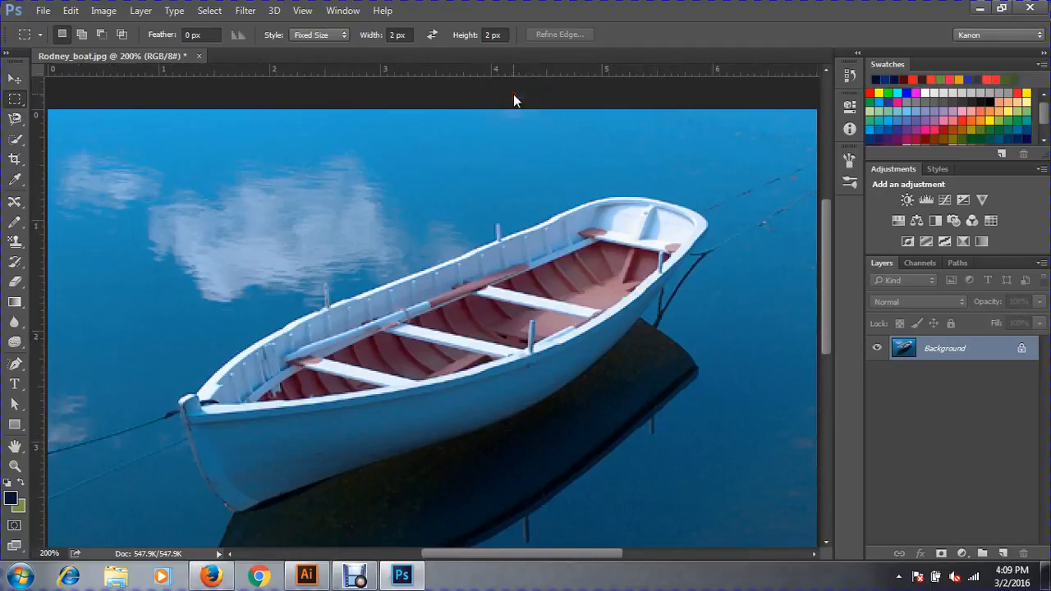
# Step: Try to re-enter the fixed marquee width as 2 with the ruler units set to inches
pyautogui.click(400, 35)
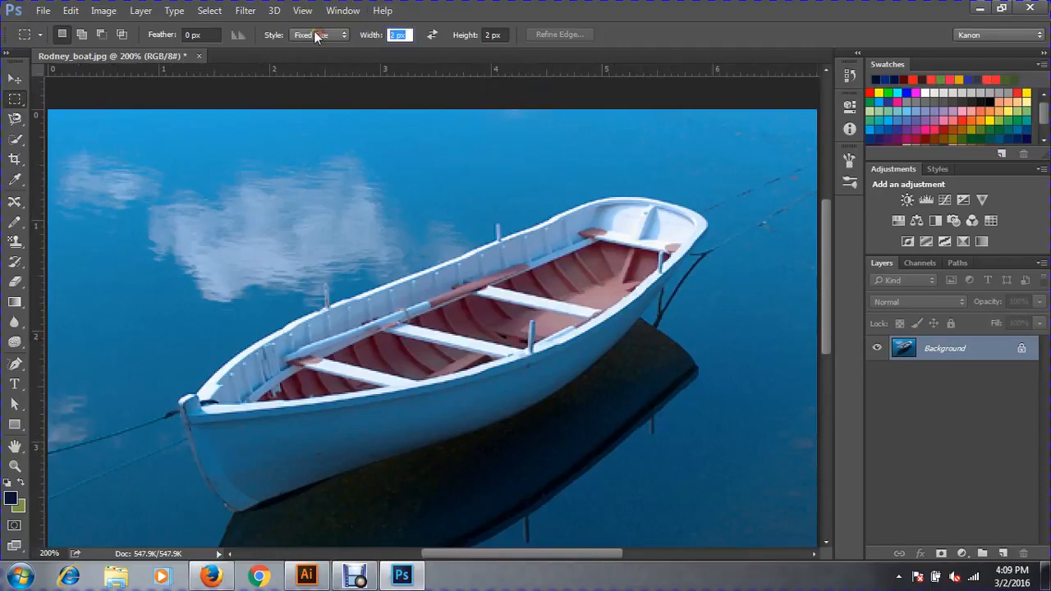
pyautogui.press('Tab')
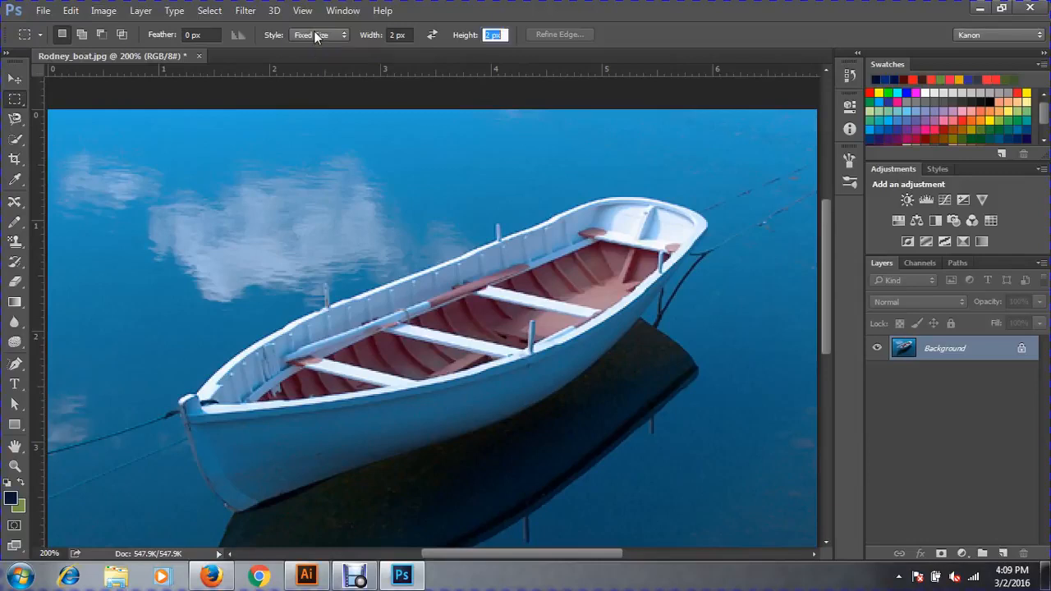
pyautogui.rightClick(428, 65)
pyautogui.click(475, 88)
pyautogui.hotkey('shift', 'Tab')
pyautogui.write('2')
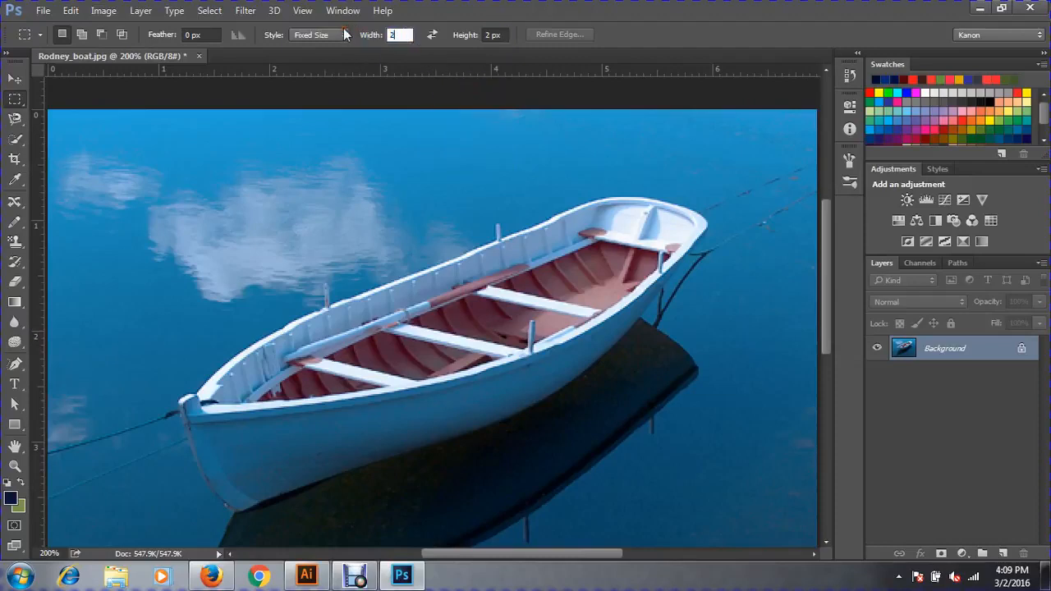
pyautogui.press('Tab')
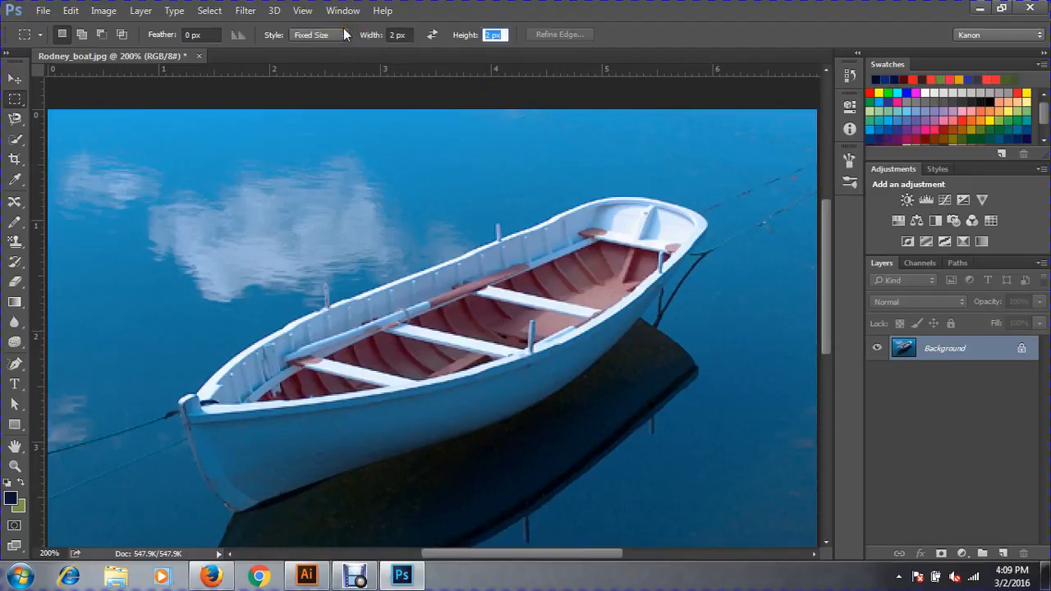
# Step: Set the fixed marquee size to 2 in wide and 2 in high
pyautogui.hotkey('shift', 'Tab')
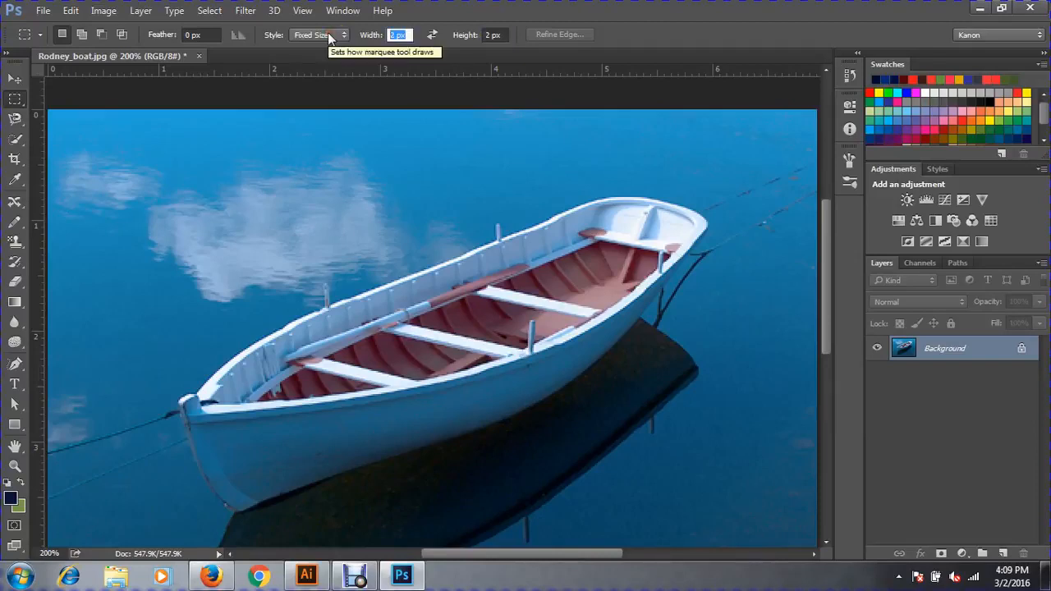
pyautogui.write('2in')
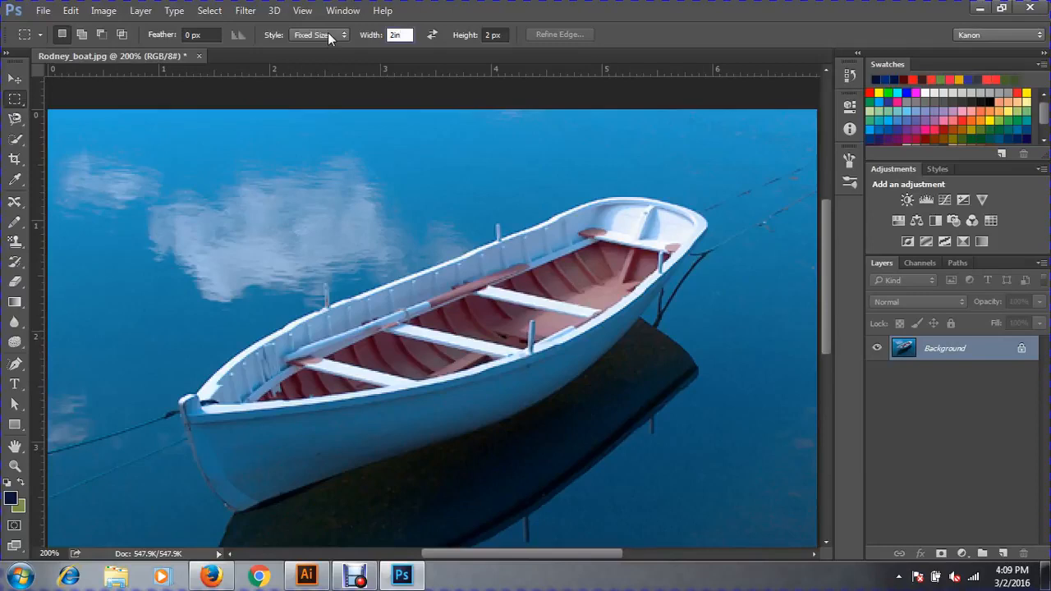
pyautogui.press('Tab')
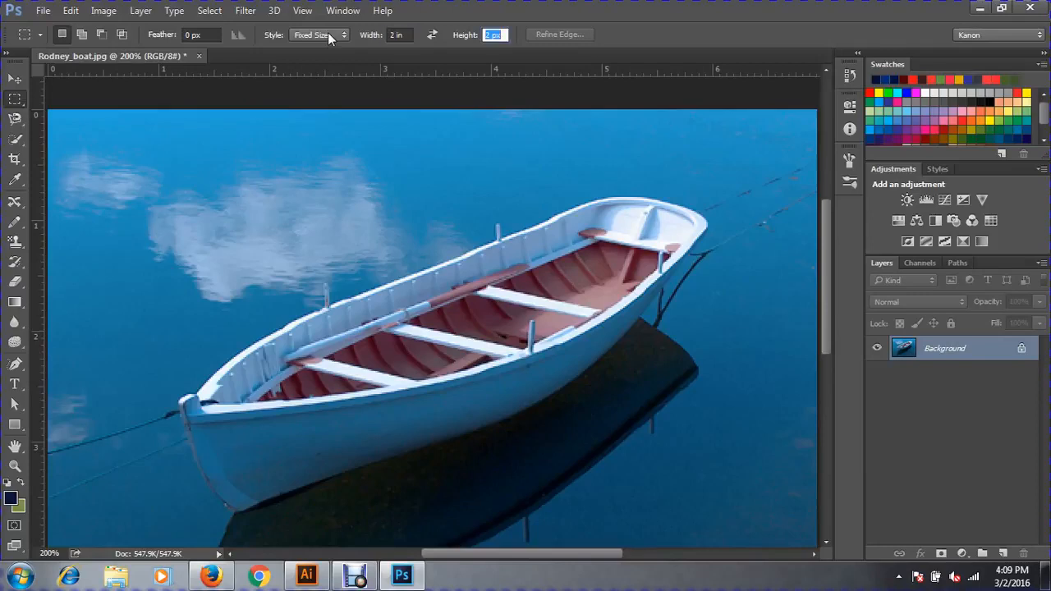
pyautogui.write('2in')
pyautogui.press('Tab')
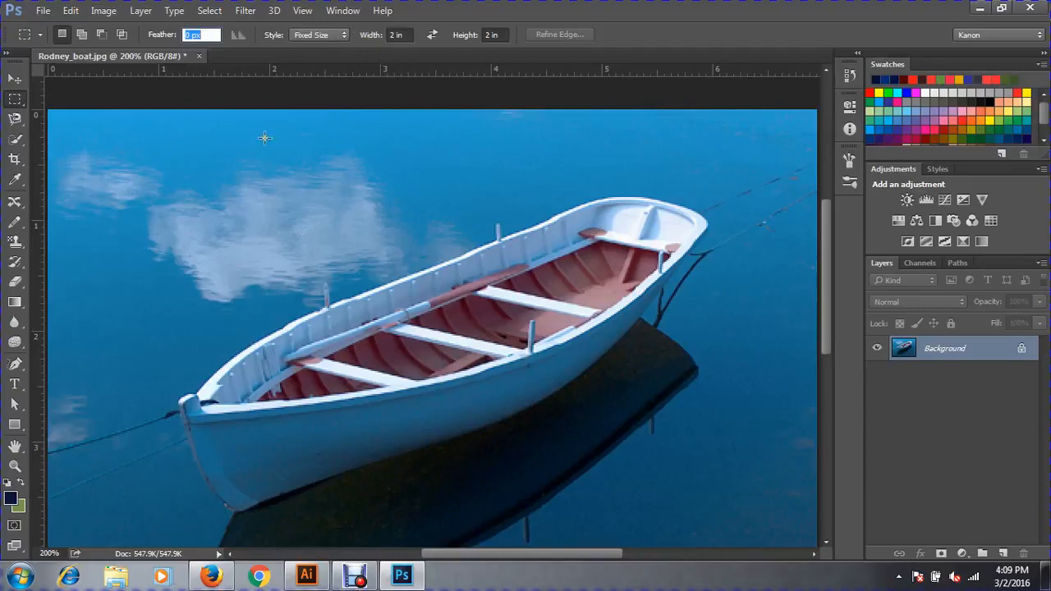
# Step: Place the 2 × 2 in selection over the cloud reflection, over the boat's stern, and finally against the image's right edge
pyautogui.click(177, 155)
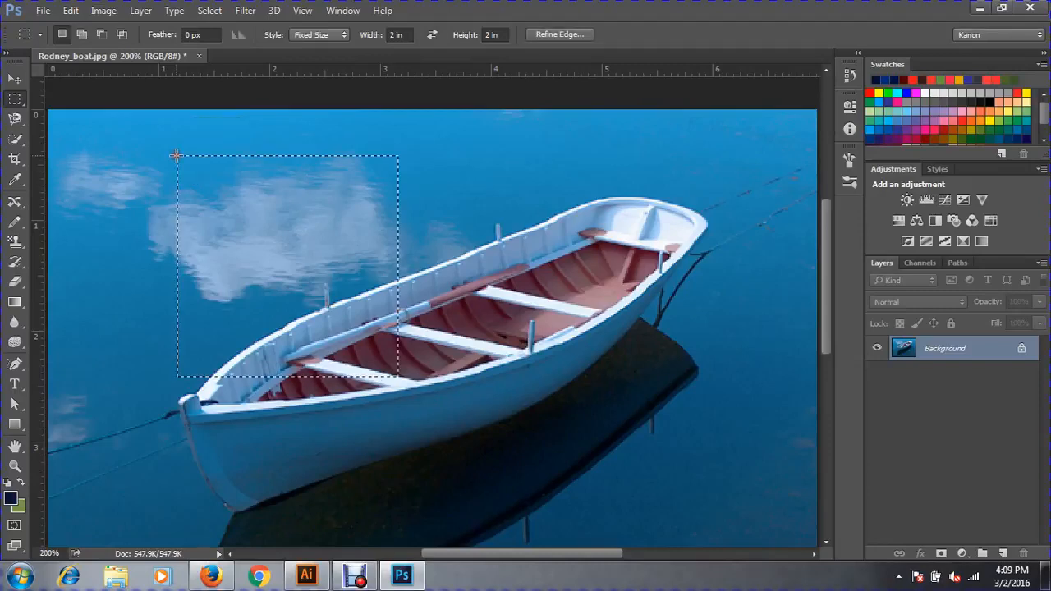
pyautogui.click(498, 164)
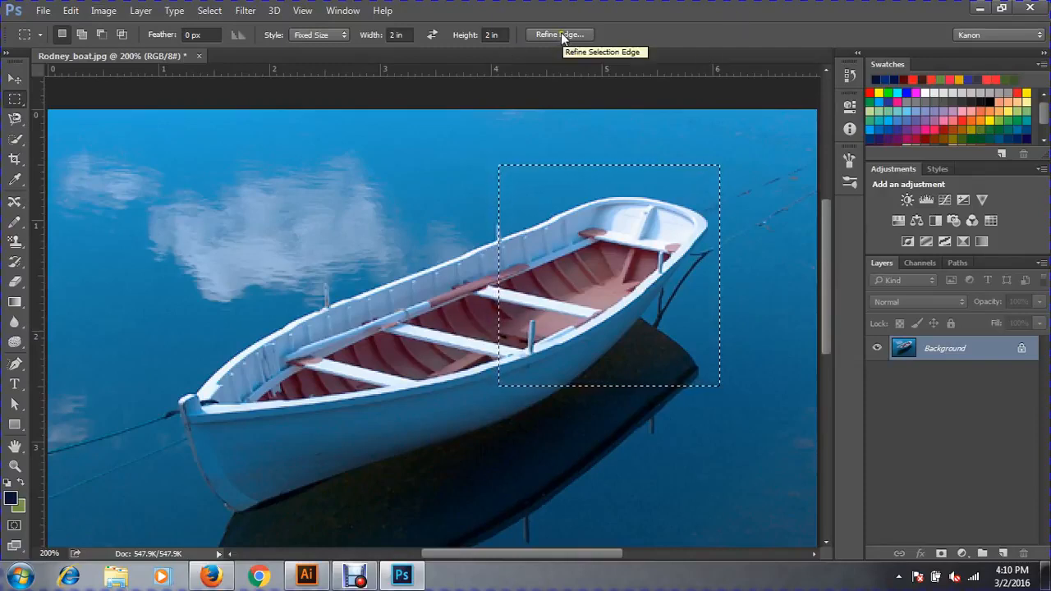
pyautogui.click(743, 155)
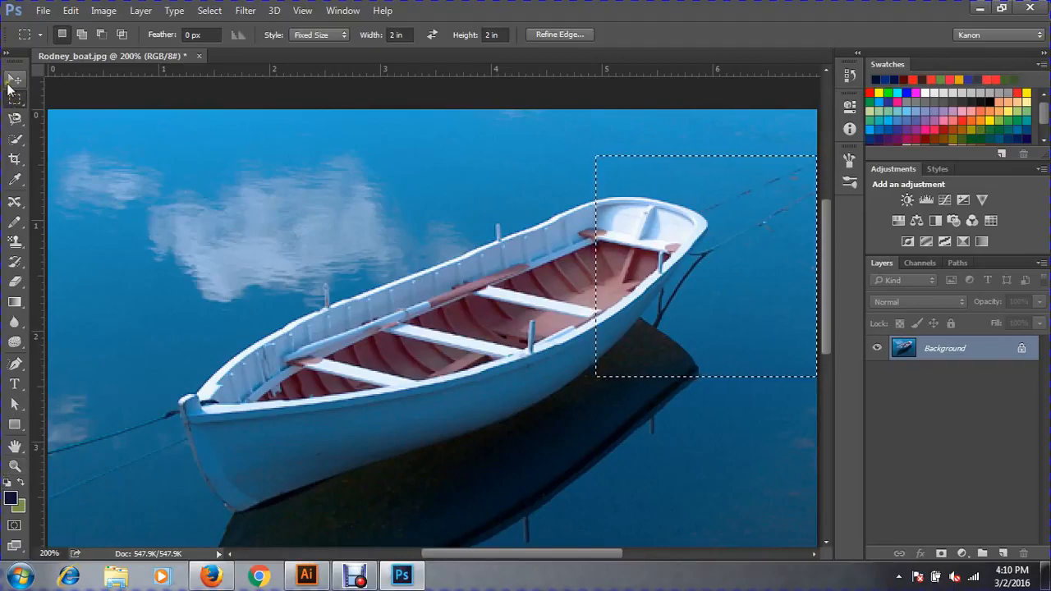
# Step: Expand the tool set to two columns and activate the Quick Selection tool
pyautogui.click(8, 53)
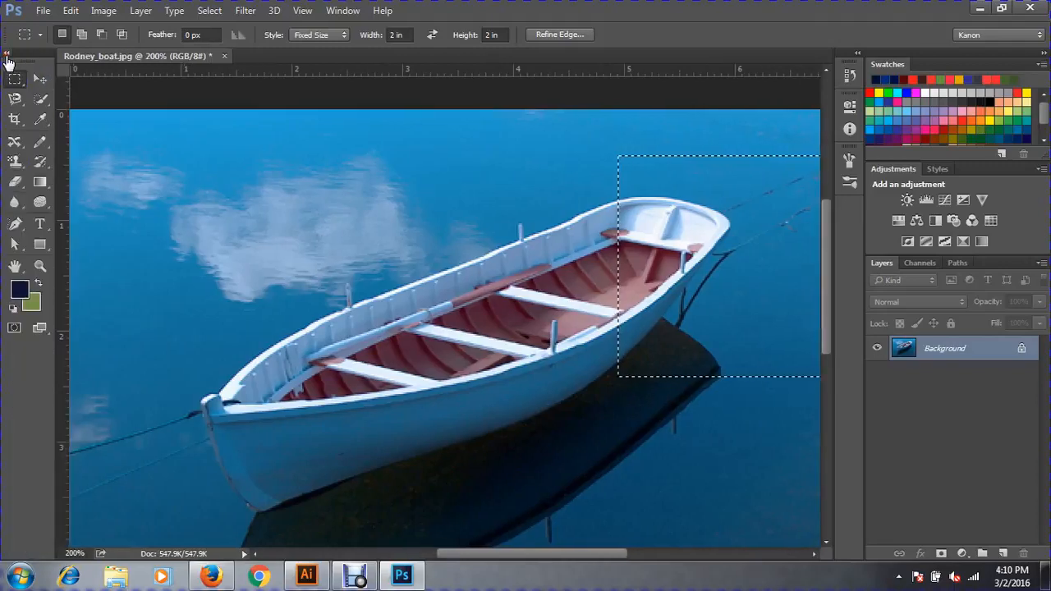
pyautogui.click(41, 100)
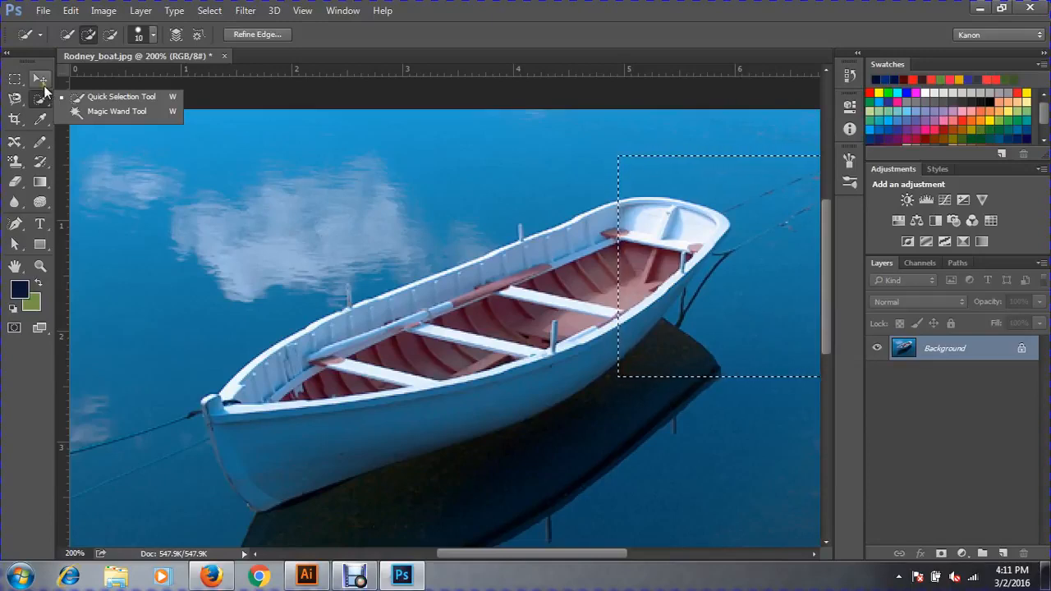
# Step: Activate the Magic Wand tool and close Rodney_boat.jpg without saving its changes
pyautogui.click(104, 118)
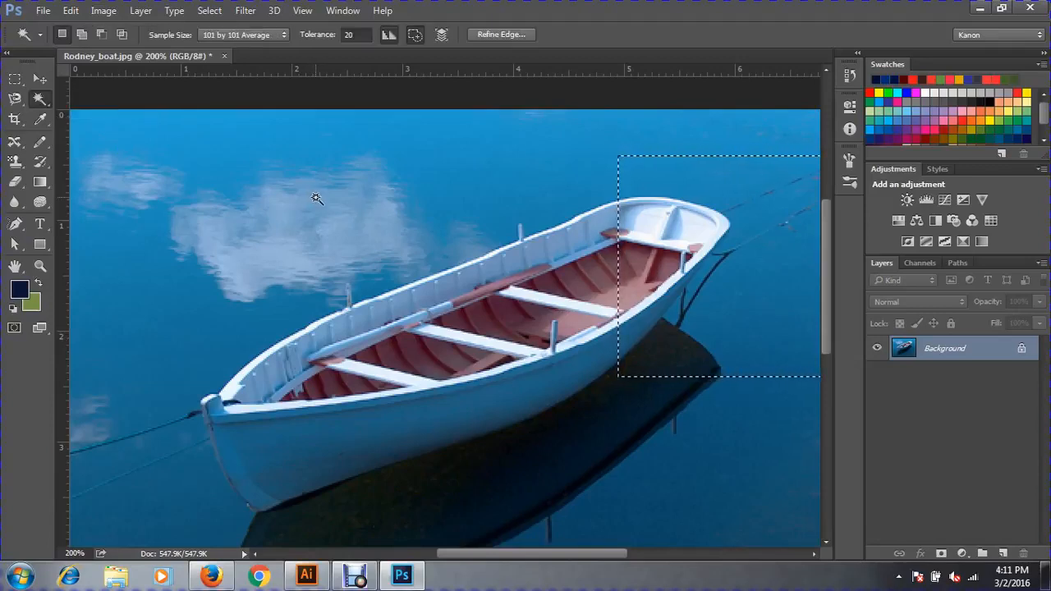
pyautogui.hotkey('ctrl', 'w')
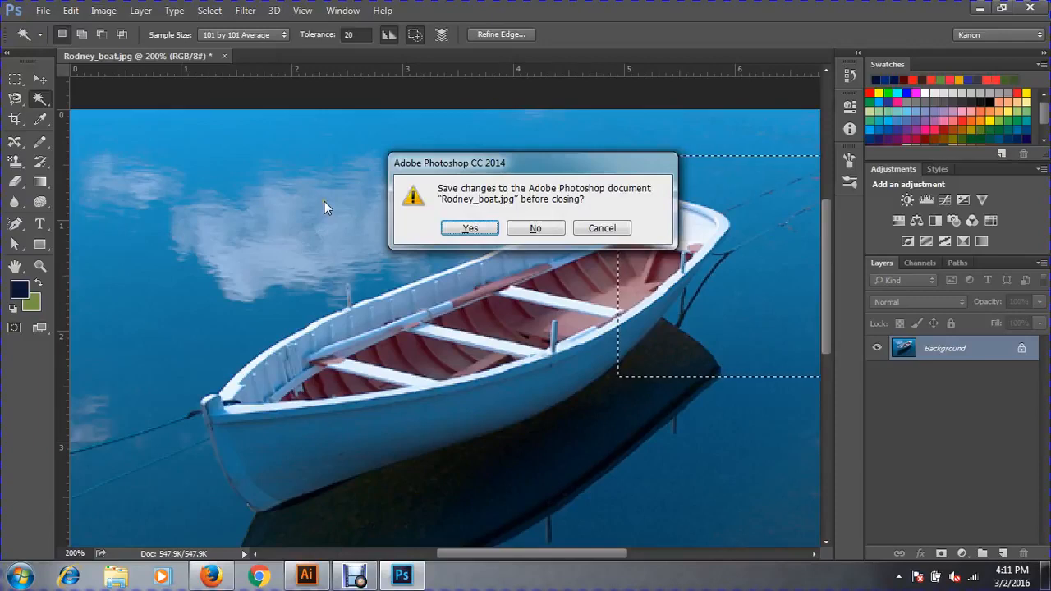
pyautogui.press('n')
# Step: Open the green suit, blue T-shirt, pink T-shirt and black V-neck T-shirt photos together from the 1st Class folder
pyautogui.hotkey('ctrl', 'o')
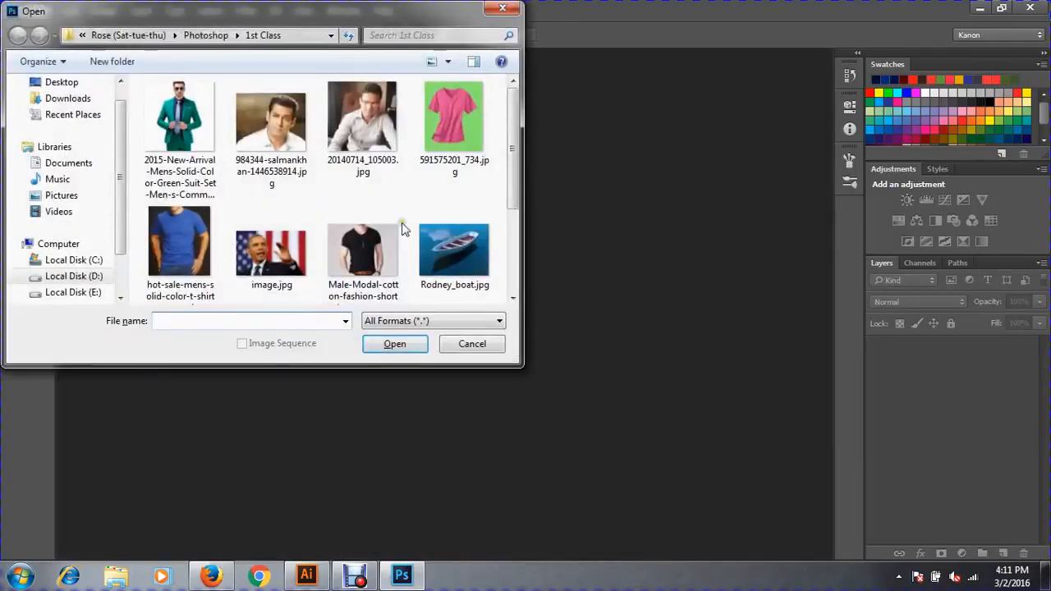
pyautogui.click(156, 121)
pyautogui.click(187, 239)
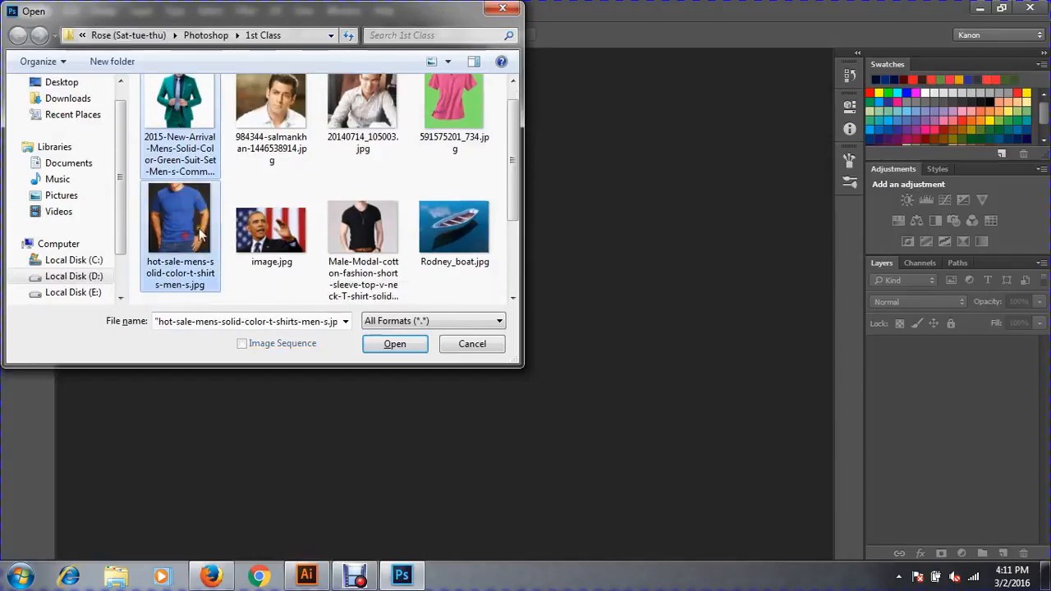
pyautogui.keyDown('ctrl'); pyautogui.click(462, 106); pyautogui.keyUp('ctrl')
pyautogui.keyDown('ctrl'); pyautogui.click(363, 254); pyautogui.keyUp('ctrl')
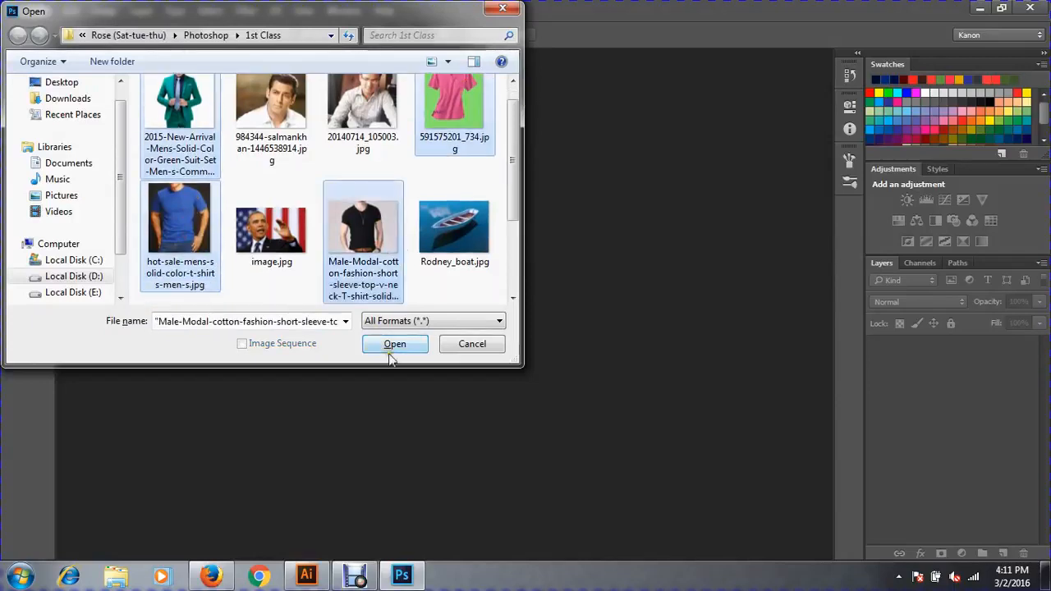
pyautogui.click(394, 343)
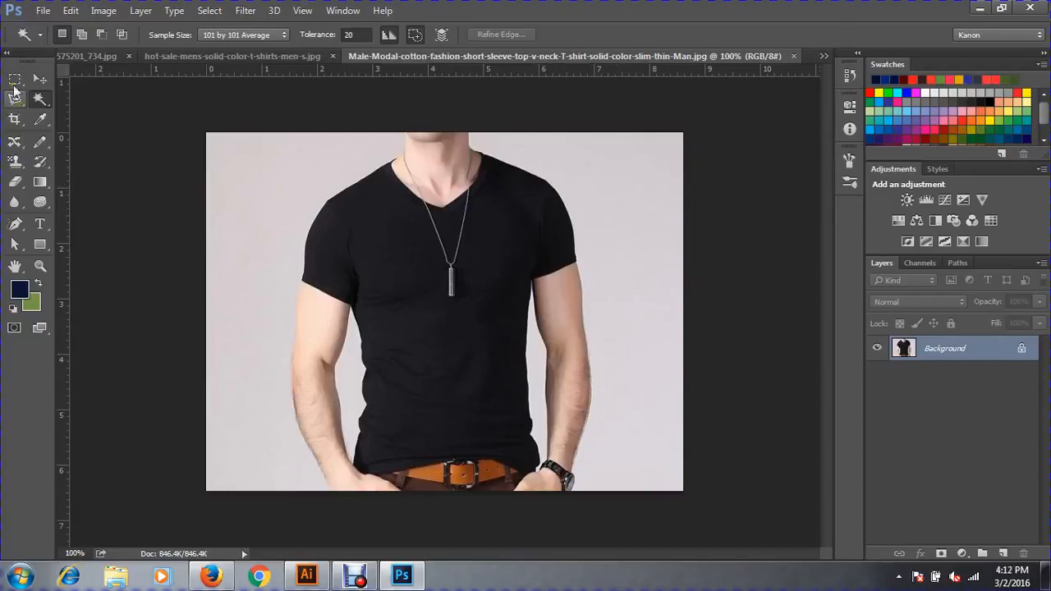
# Step: Outline one sleeve and arm of the black T-shirt photo with the Magnetic Lasso and clear the selection
pyautogui.moveTo(13, 97)
pyautogui.mouseDown()
pyautogui.moveTo(72, 112)
pyautogui.moveTo(74, 98)
pyautogui.mouseUp()
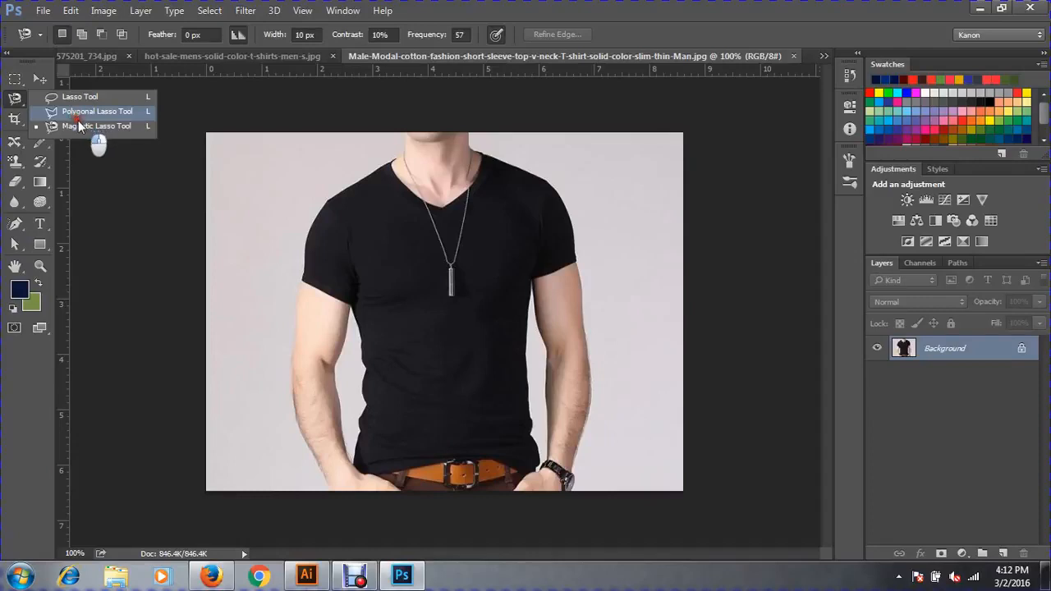
pyautogui.click(79, 128)
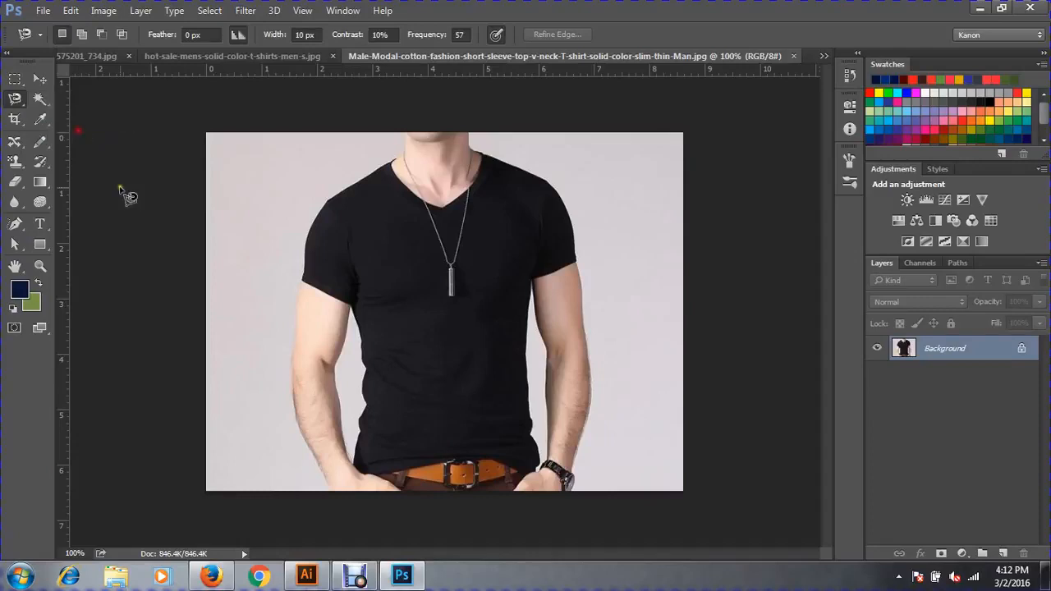
pyautogui.click(322, 476)
pyautogui.doubleClick(349, 181)
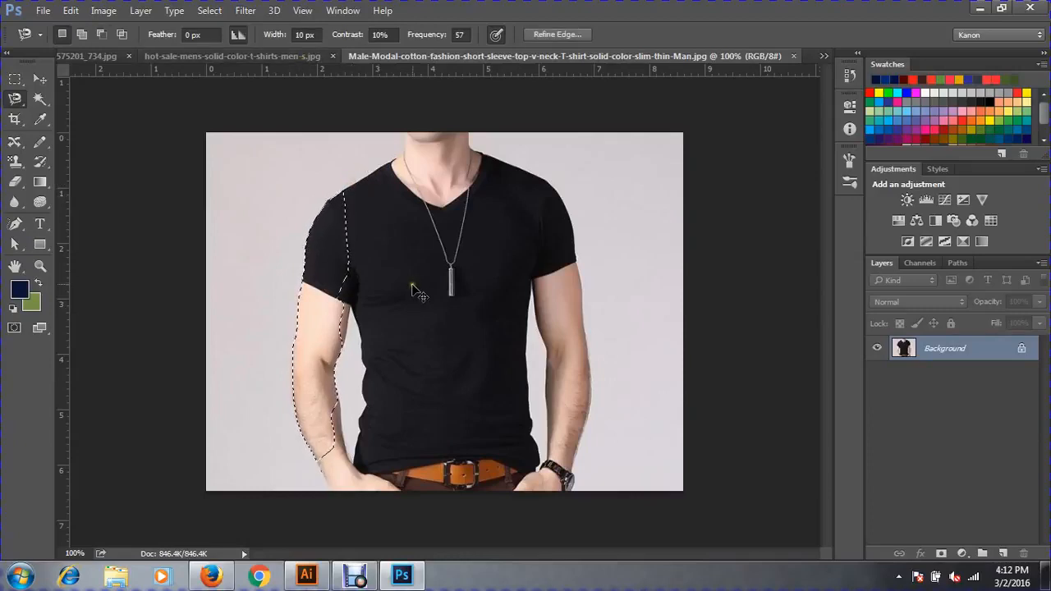
pyautogui.hotkey('ctrl', 'd')
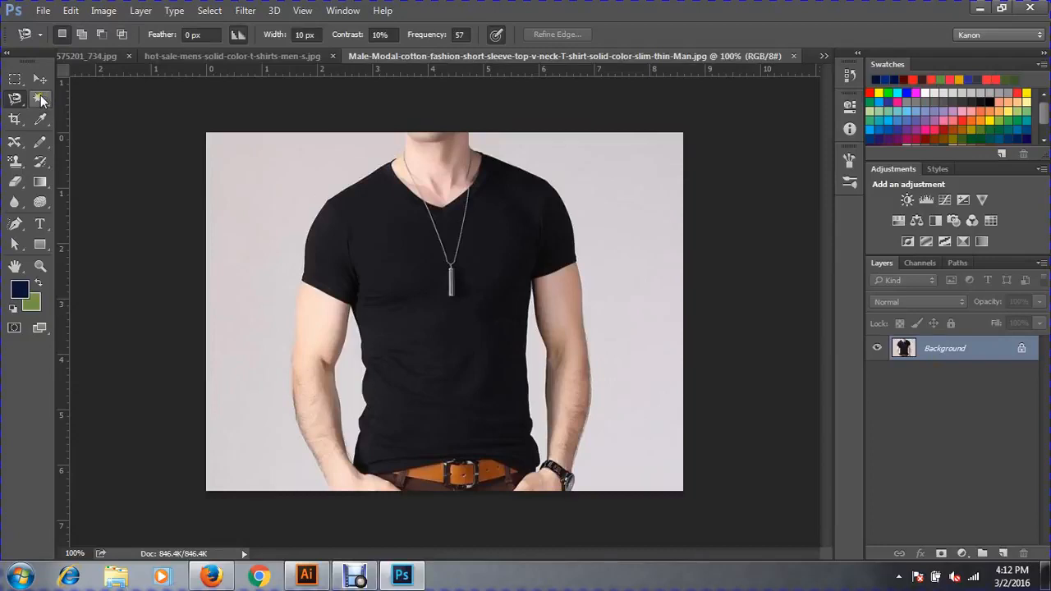
# Step: Select the backdrop on one side of the man with the Magic Wand, deselect it, and turn off Contiguous
pyautogui.click(41, 99)
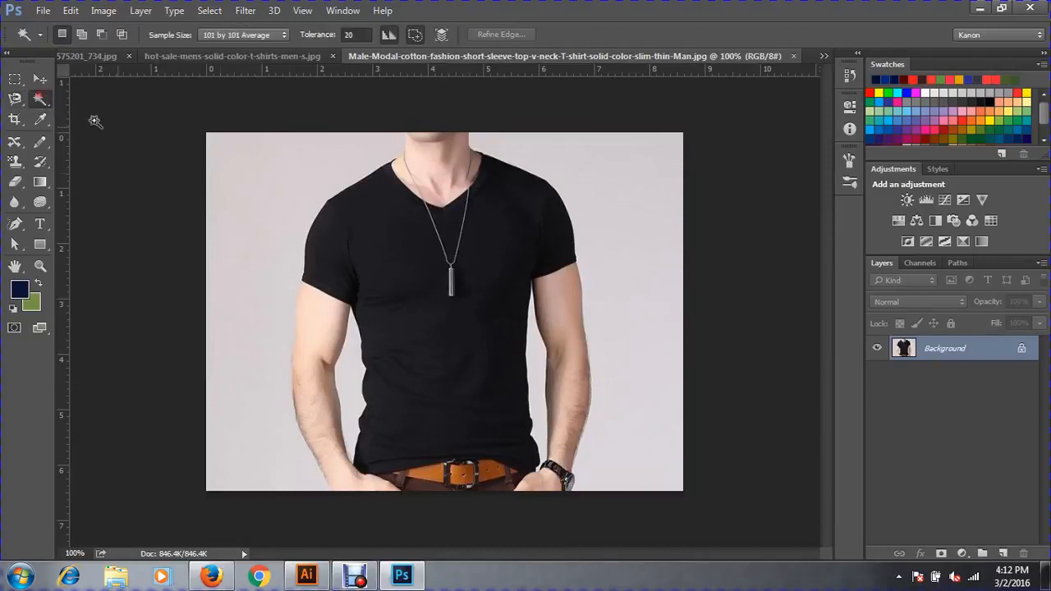
pyautogui.click(263, 189)
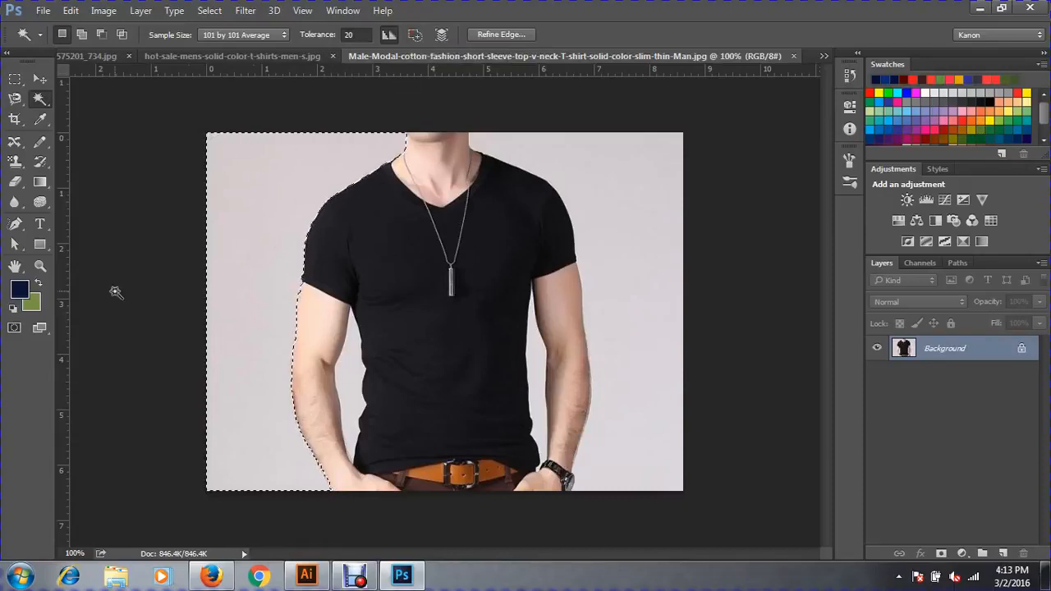
pyautogui.hotkey('ctrl', 'd')
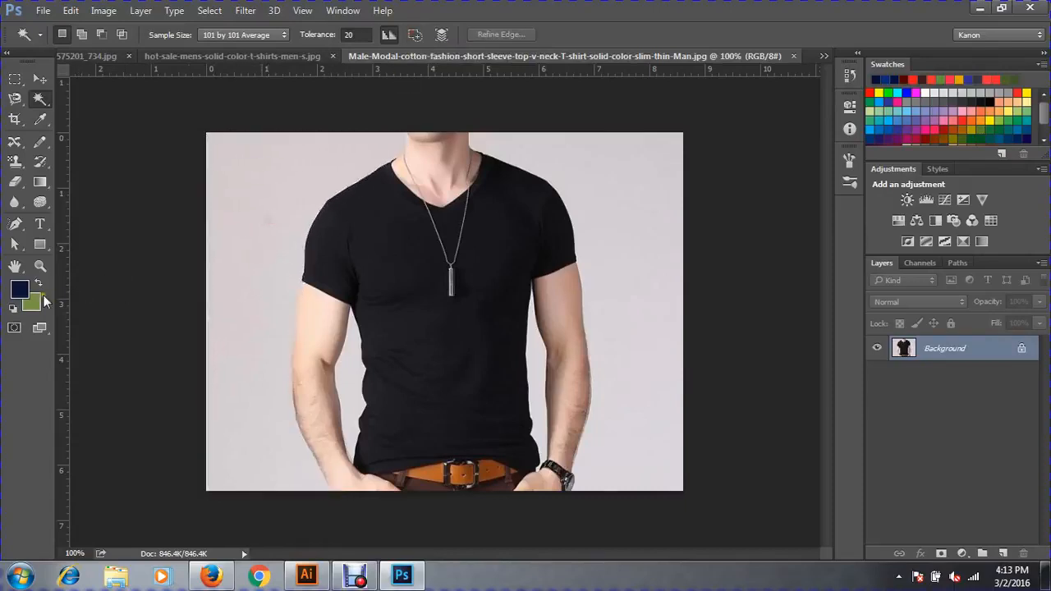
# Step: Try selecting the whole backdrop with the non-contiguous Magic Wand twice, and turn Contiguous back on with nothing selected
pyautogui.click(267, 188)
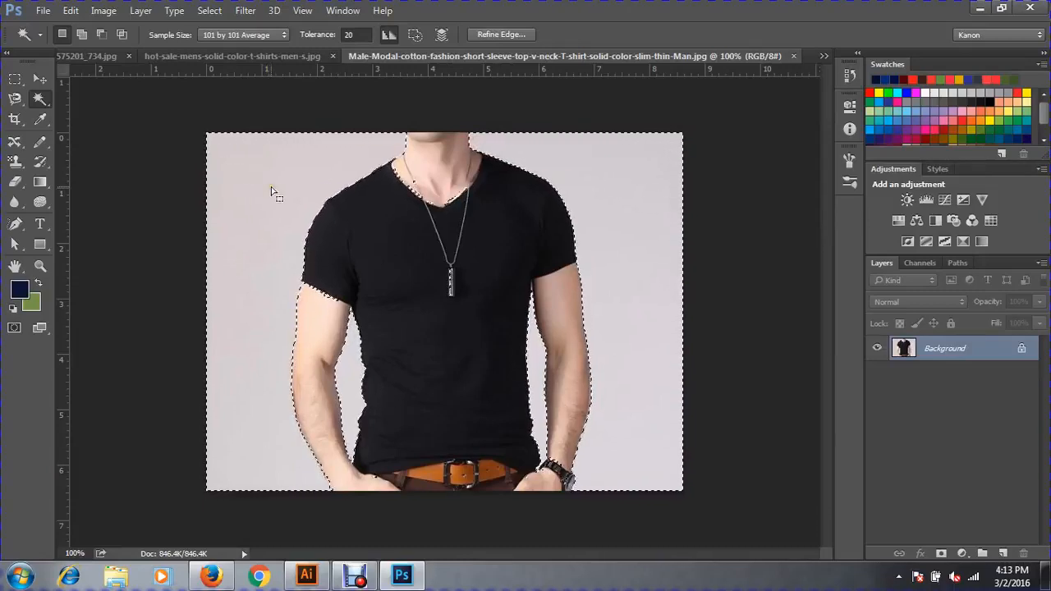
pyautogui.hotkey('ctrl', 'd')
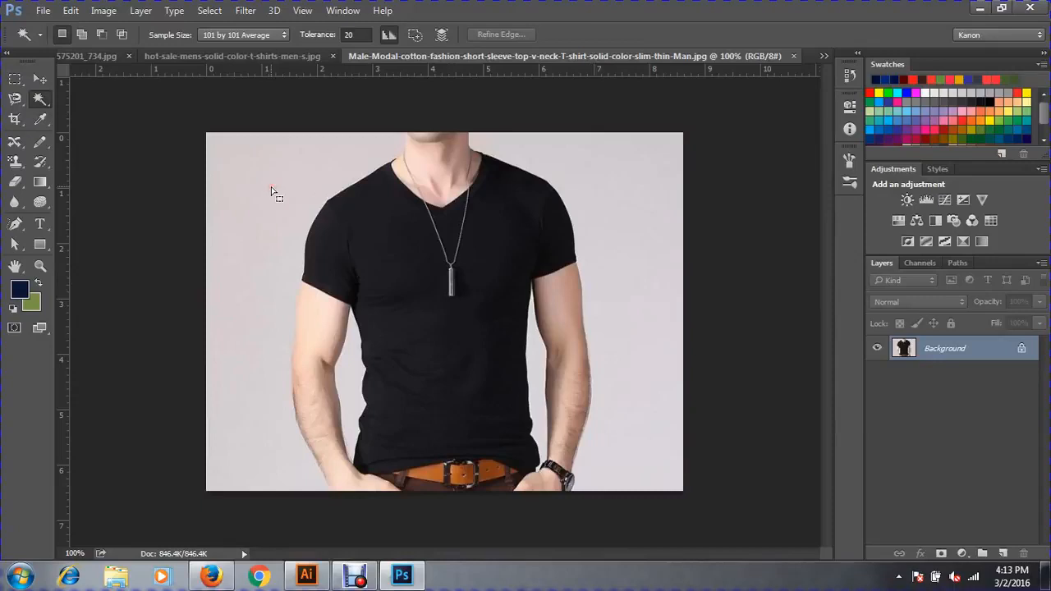
pyautogui.click(271, 191)
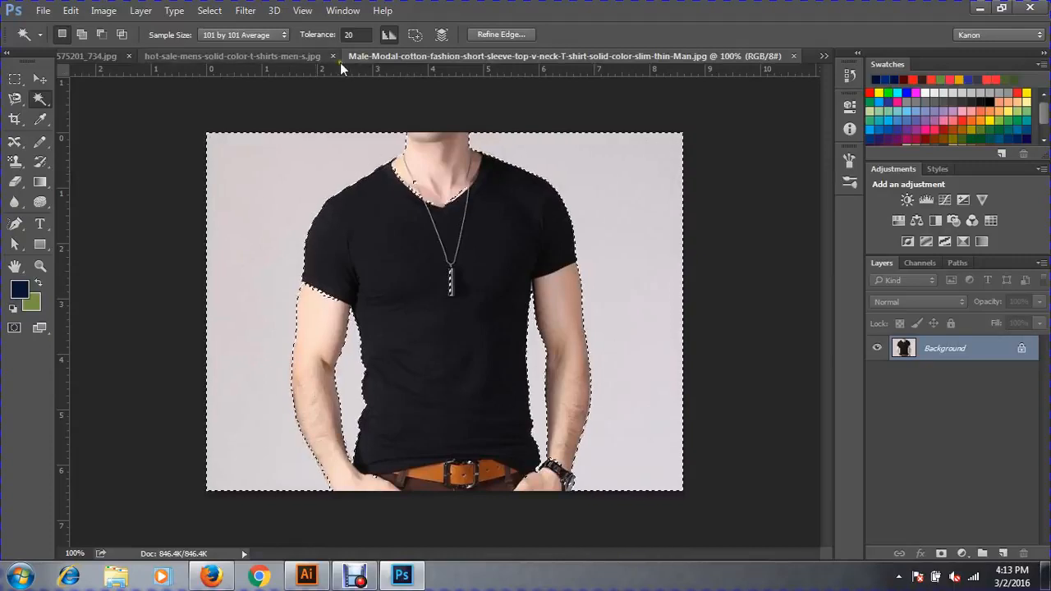
pyautogui.click(414, 38)
pyautogui.click(299, 187)
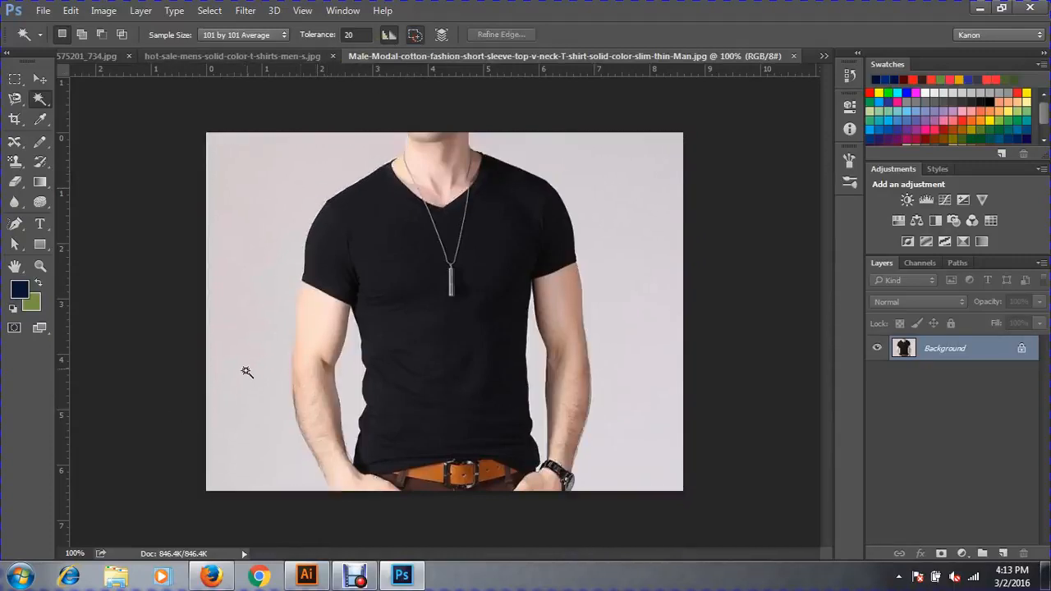
# Step: Select the backdrop on one side of the man with the contiguous Magic Wand and add the backdrop on the other side
pyautogui.click(249, 265)
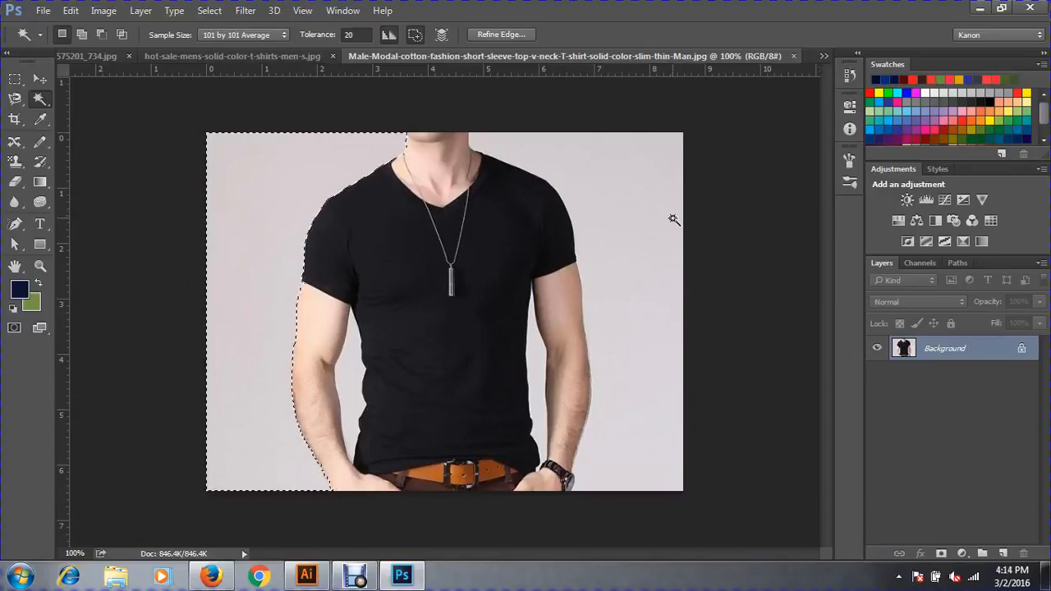
pyautogui.keyDown('shift'); pyautogui.click(628, 205); pyautogui.keyUp('shift')
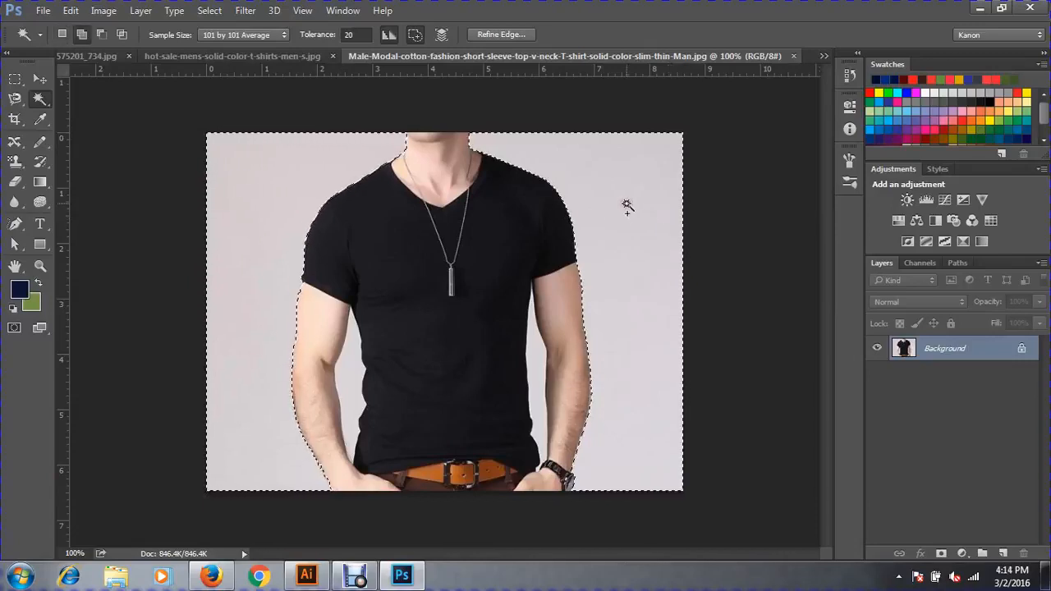
# Step: Try to add the gaps between arms and torso to the selection at 101 by 101 Average, undoing each attempt
pyautogui.keyDown('shift'); pyautogui.click(354, 382); pyautogui.keyUp('shift')
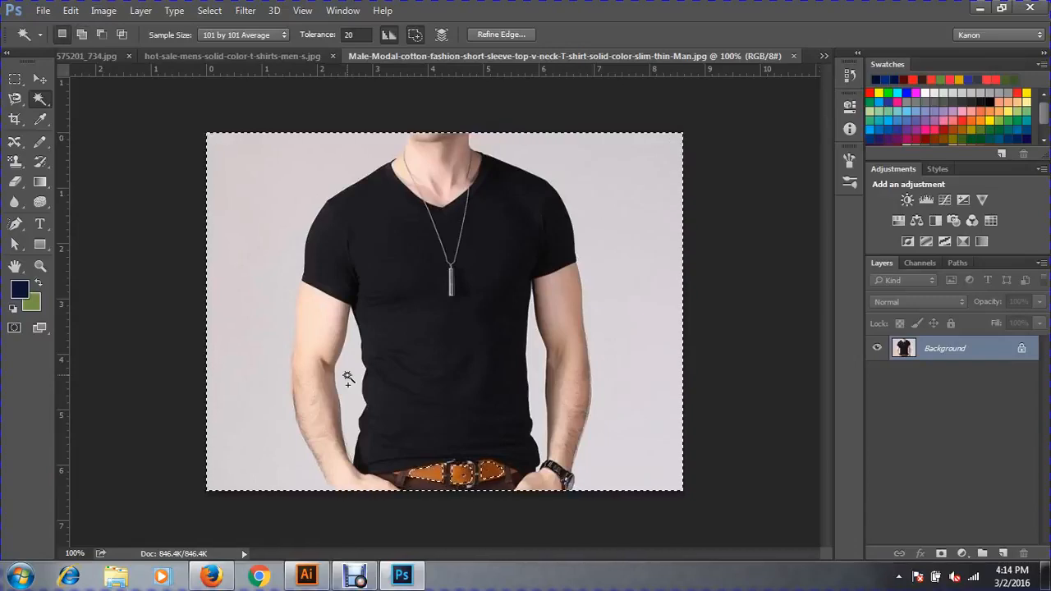
pyautogui.click(597, 332)
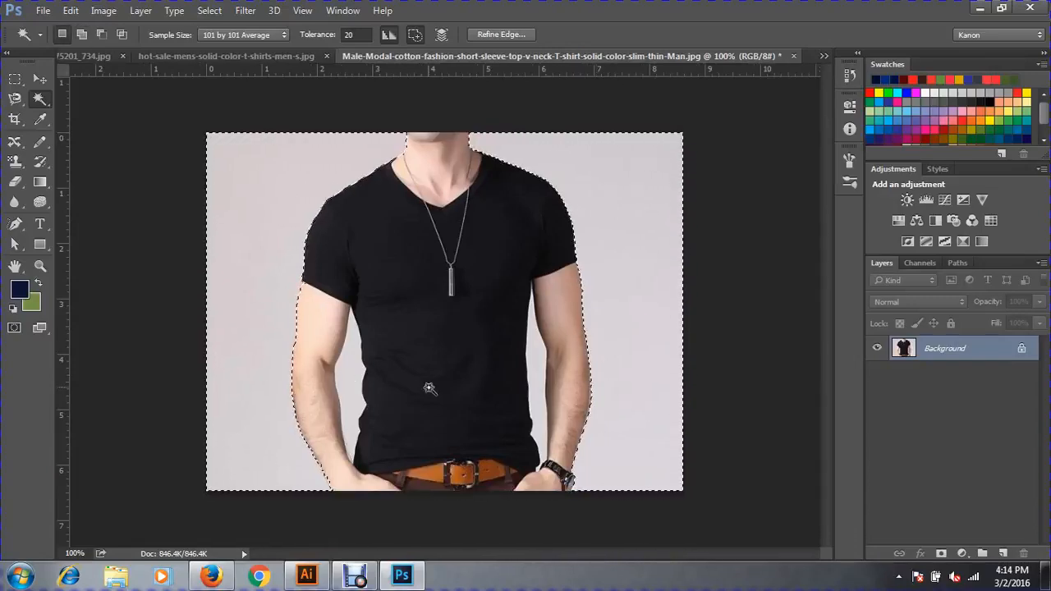
pyautogui.click(351, 374)
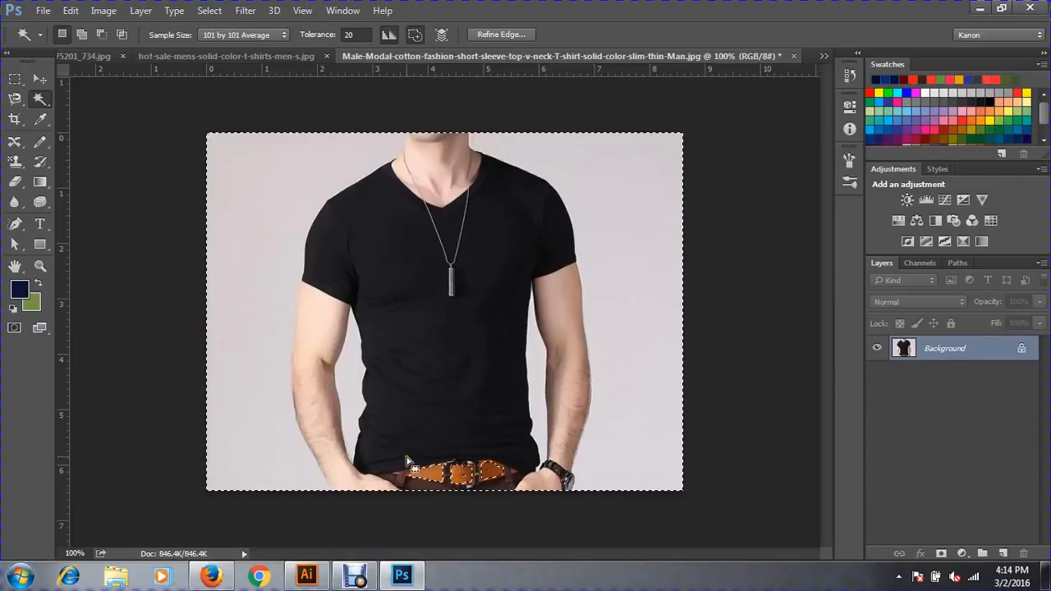
pyautogui.hotkey('ctrl', 'z')
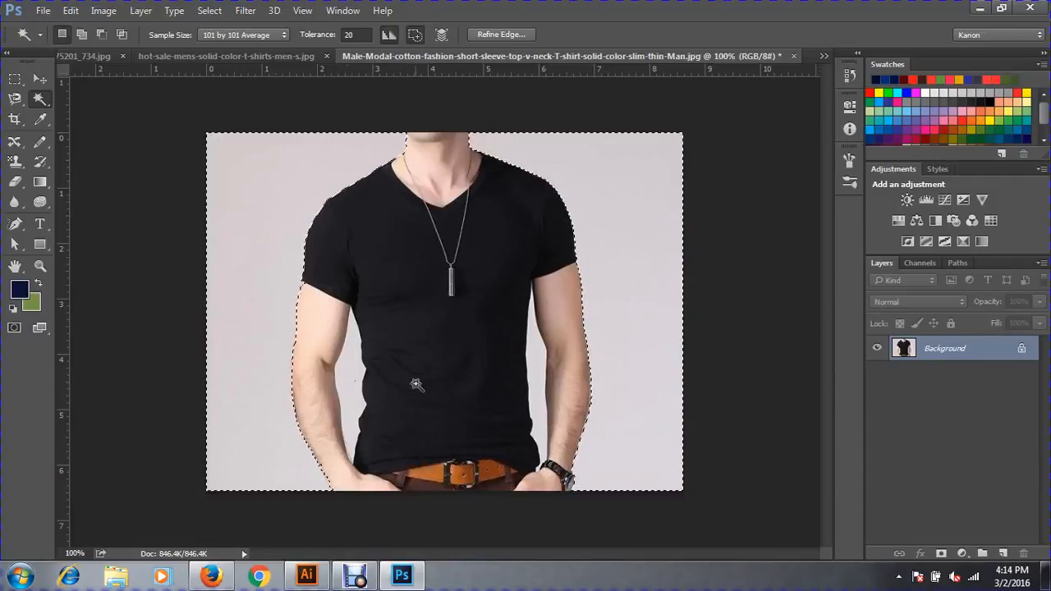
pyautogui.hotkey('ctrl', 'shift', 'z')
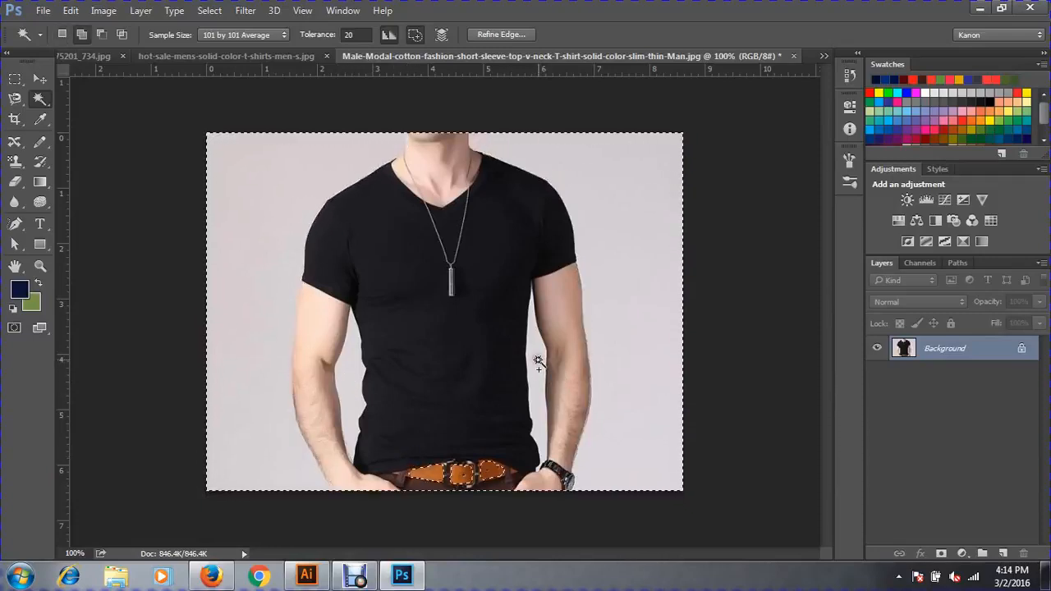
pyautogui.hotkey('ctrl', 'z')
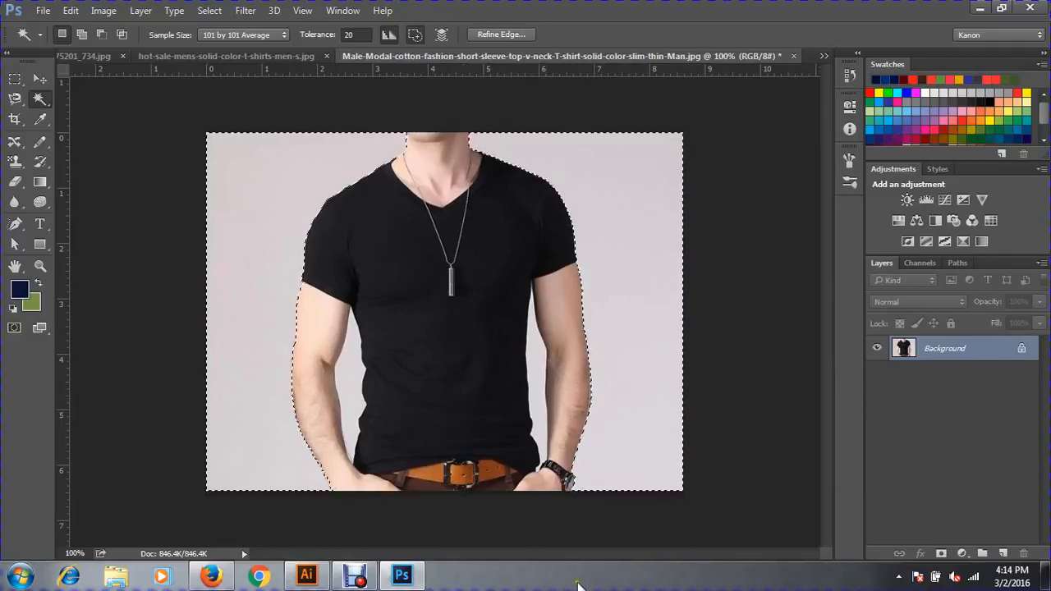
# Step: Set the Magic Wand's sample size to Point Sample and add both gaps between the arms and torso to the selection
pyautogui.click(222, 34)
pyautogui.click(220, 48)
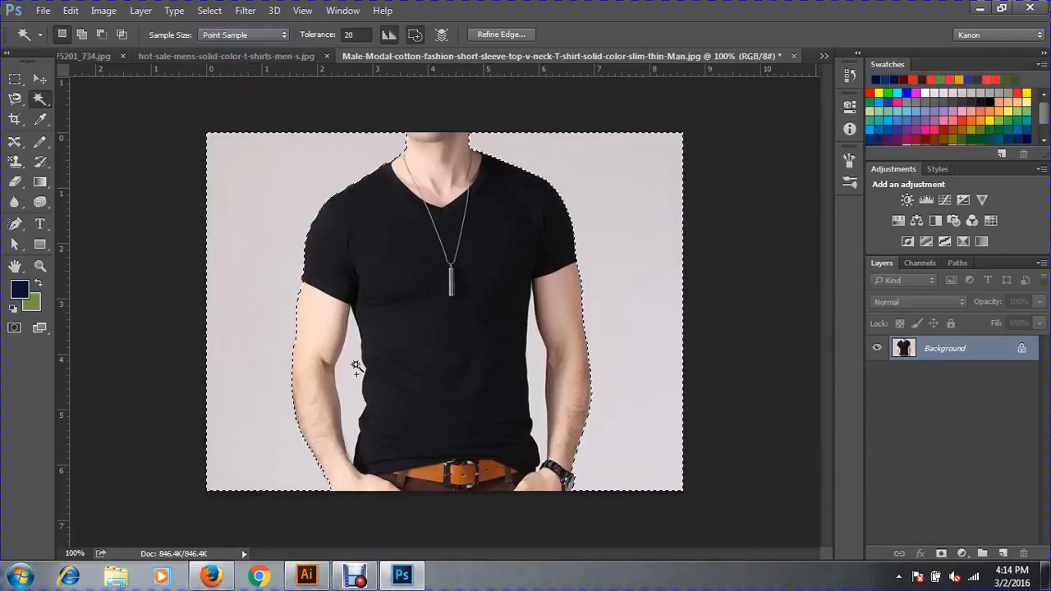
pyautogui.click(248, 35)
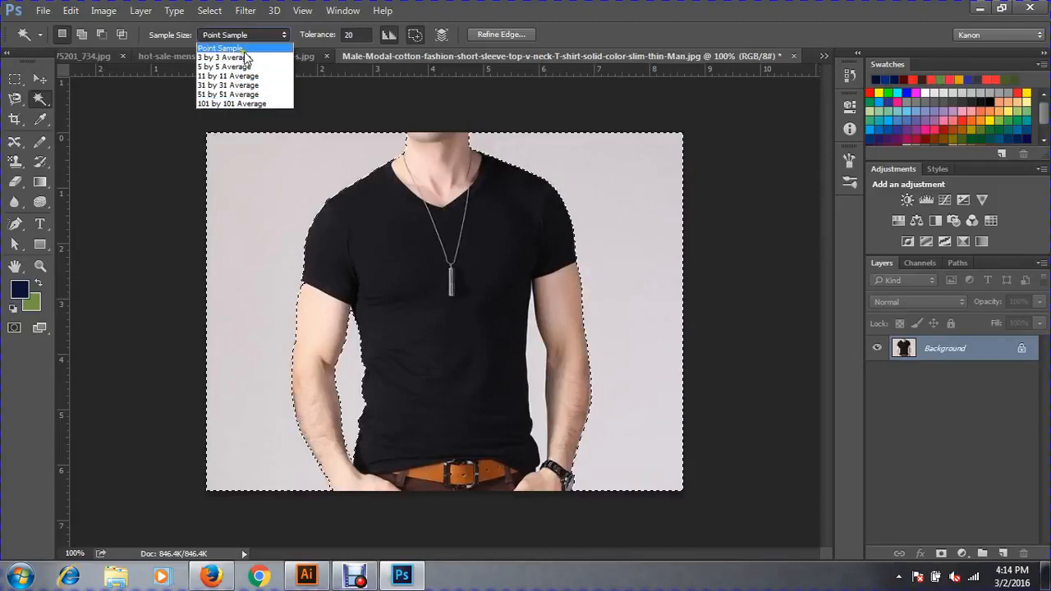
pyautogui.click(261, 49)
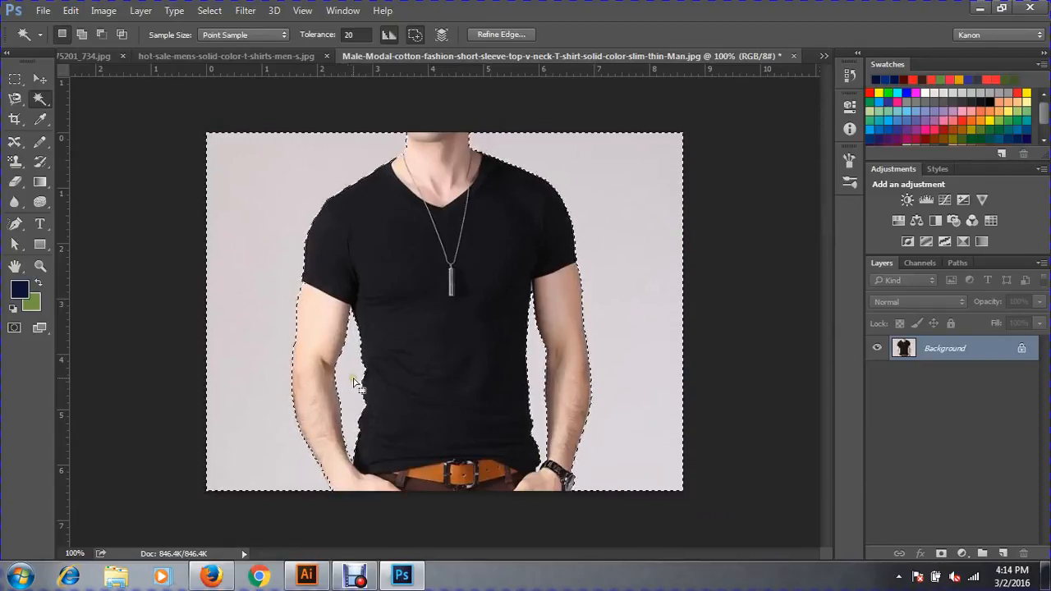
pyautogui.press('alt')
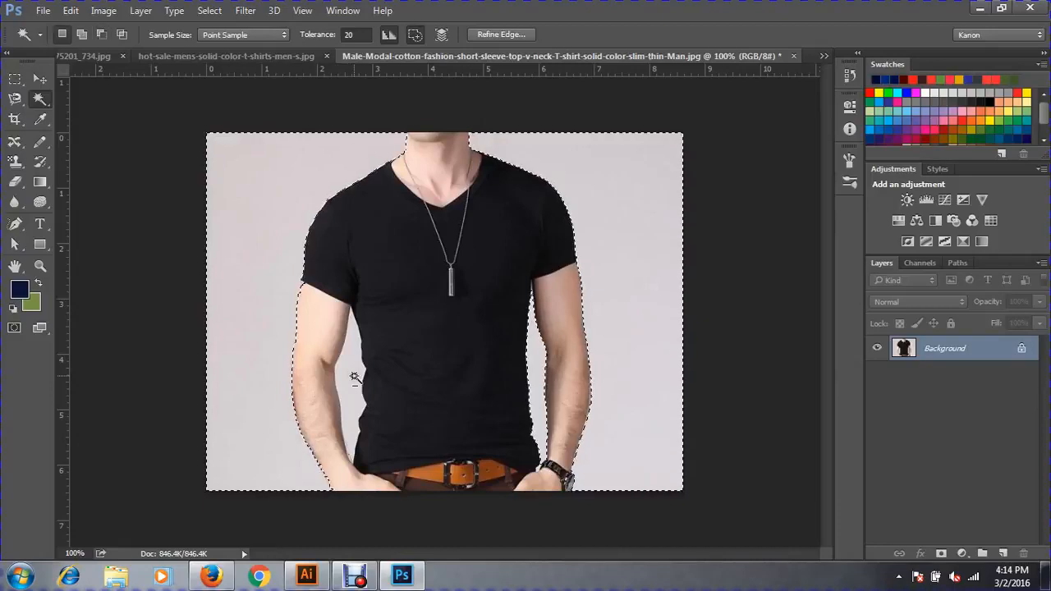
pyautogui.press('shift')
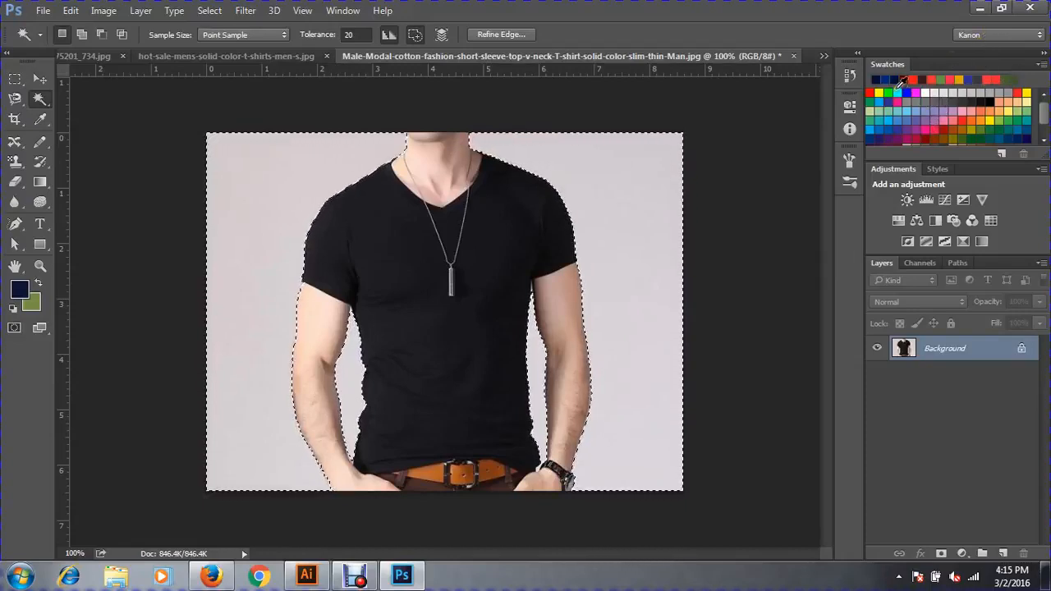
# Step: Switch to the Essentials workspace and choose a light blue foreground color
pyautogui.click(985, 35)
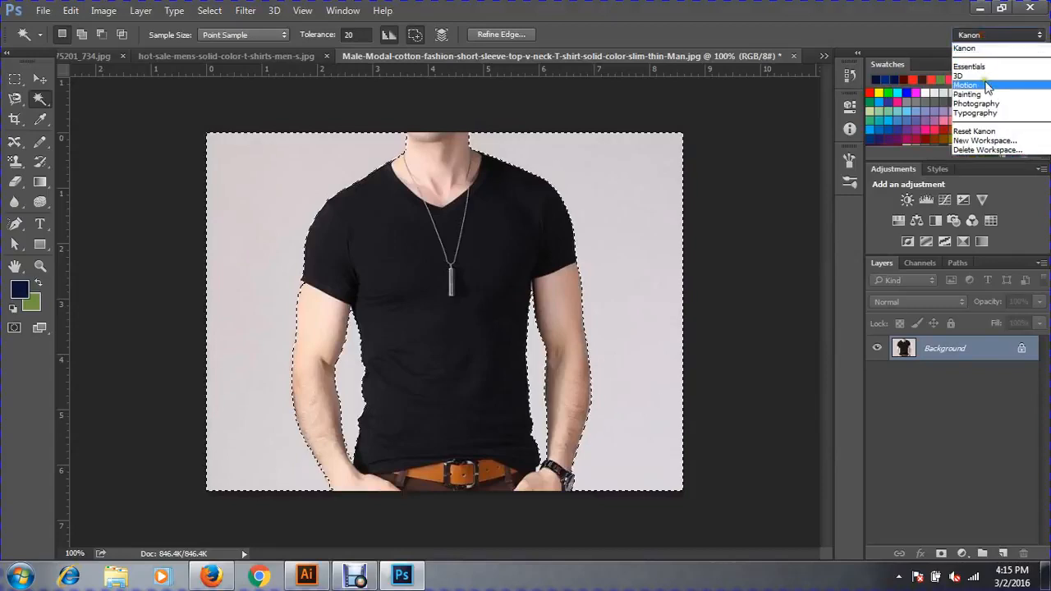
pyautogui.click(985, 66)
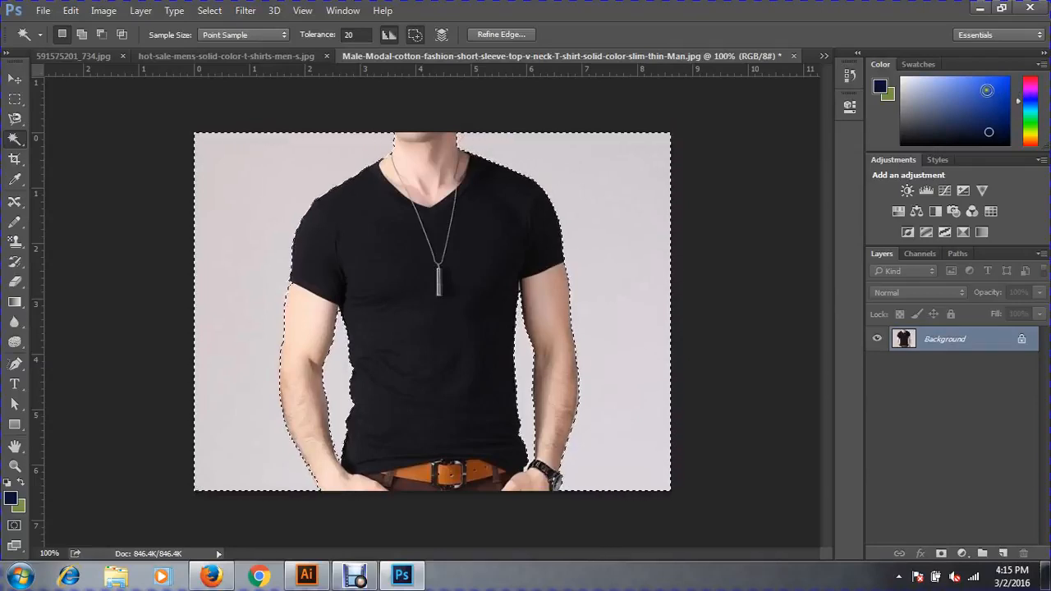
pyautogui.click(951, 84)
pyautogui.moveTo(952, 83); pyautogui.dragTo(967, 80)
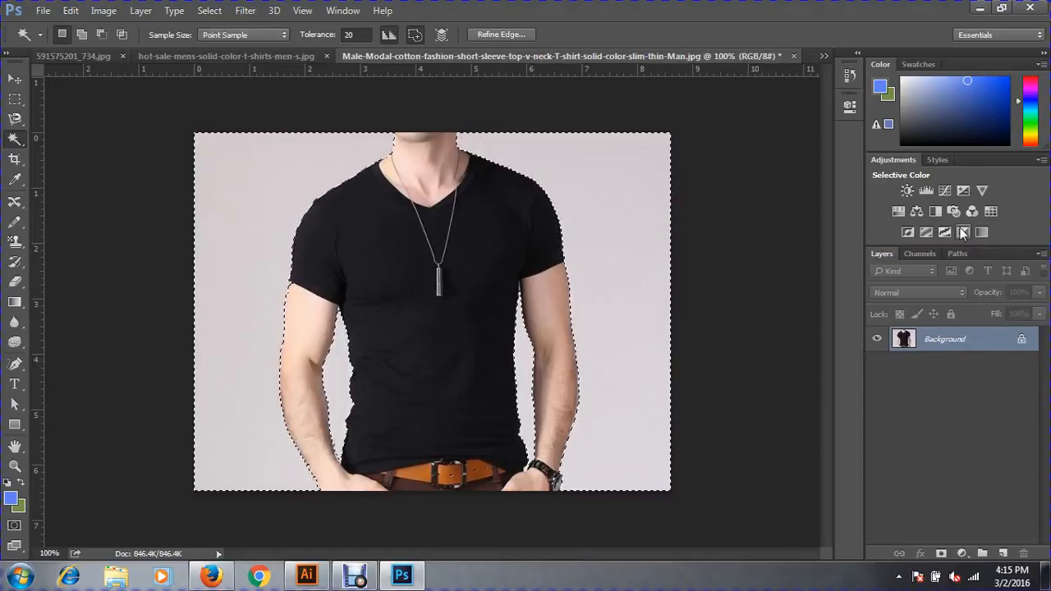
# Step: Try filling the selected backdrop with the light blue foreground color and undo the fill
pyautogui.hotkey('alt', 'BackSpace')
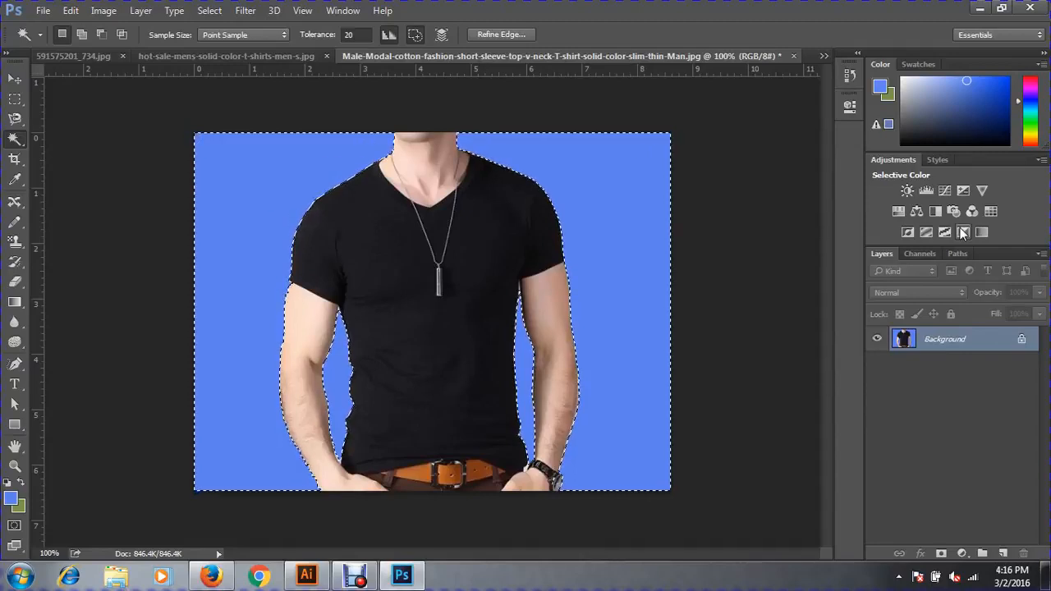
pyautogui.hotkey('ctrl', 'z')
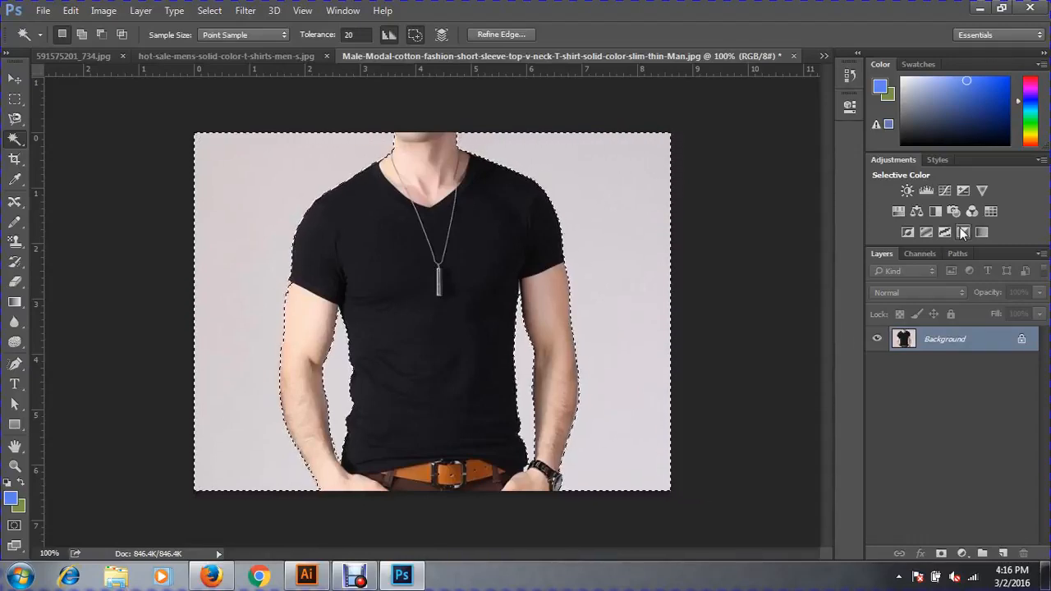
# Step: Invert the selection from the backdrop to the man and cut the figure out of the black T-shirt photo
pyautogui.hotkey('ctrl', 'shift', 'i')
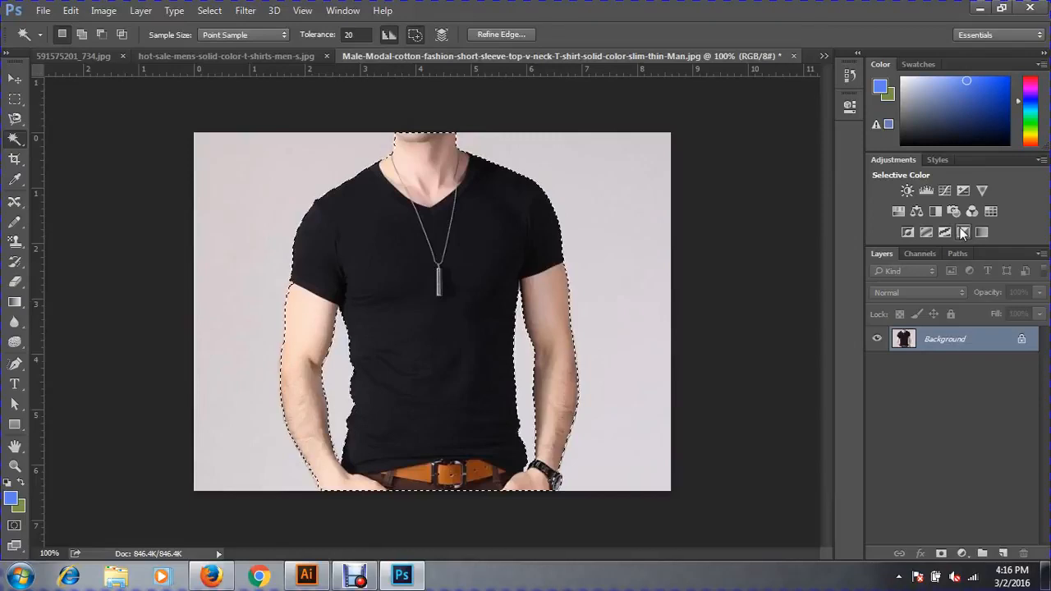
pyautogui.click(209, 11)
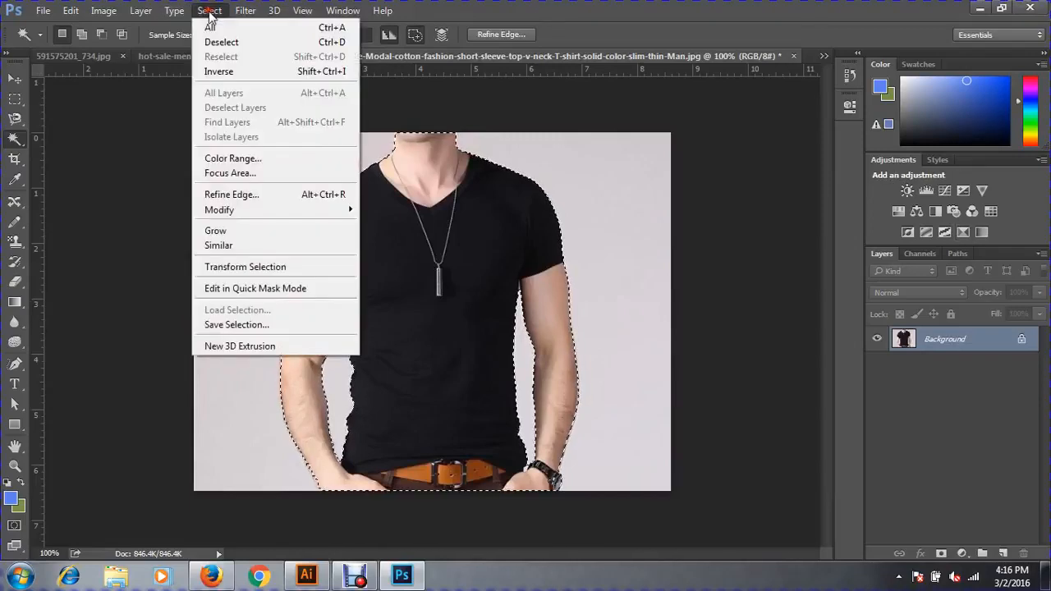
pyautogui.click(246, 75)
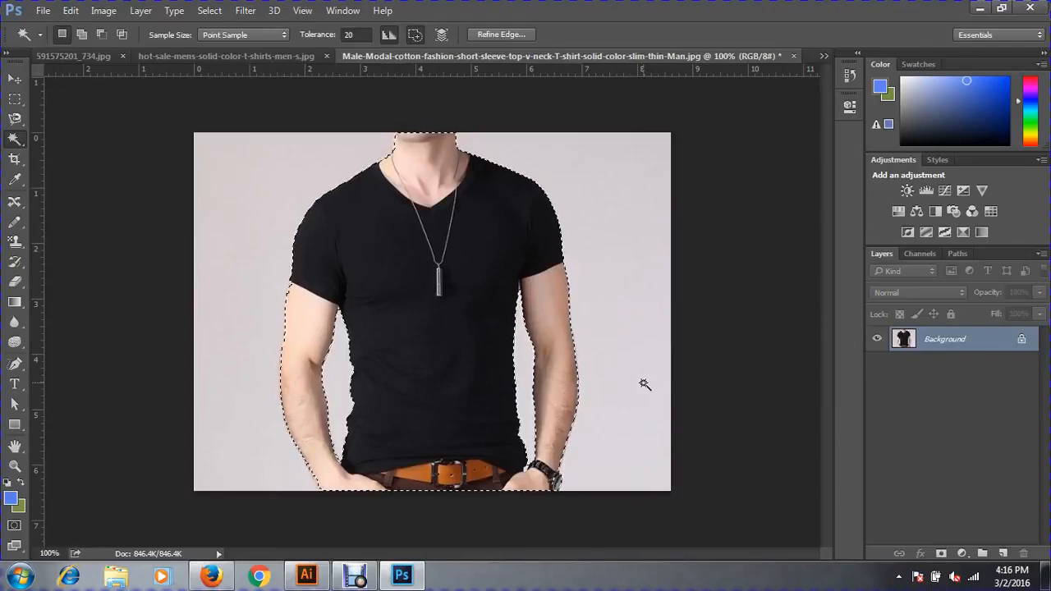
pyautogui.hotkey('ctrl', 'BackSpace')
pyautogui.hotkey('ctrl', 'd')
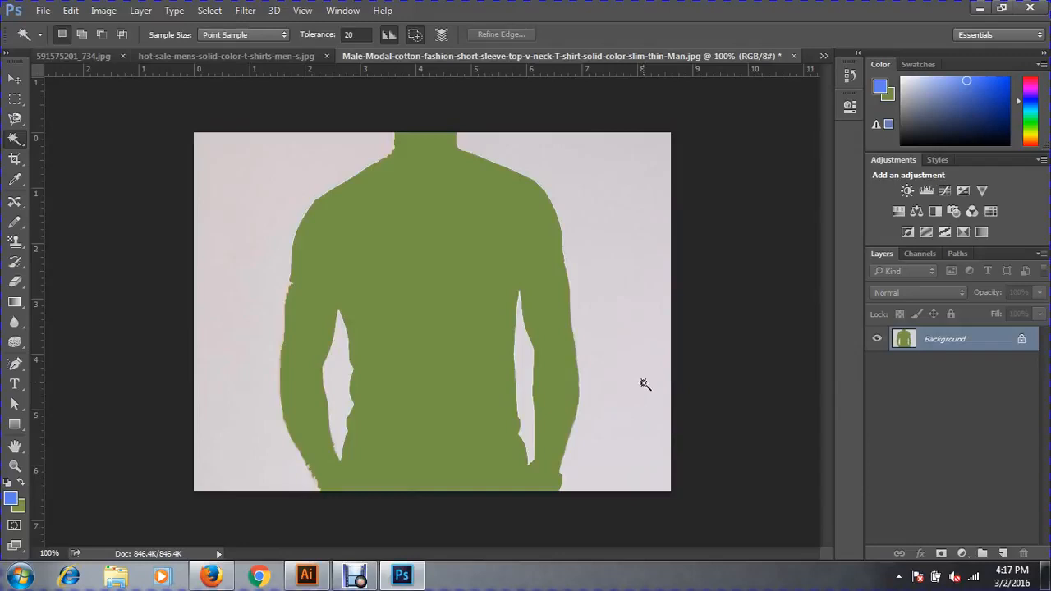
# Step: Open the sea-09.jpg image from the 1st Class folder
pyautogui.click(155, 55)
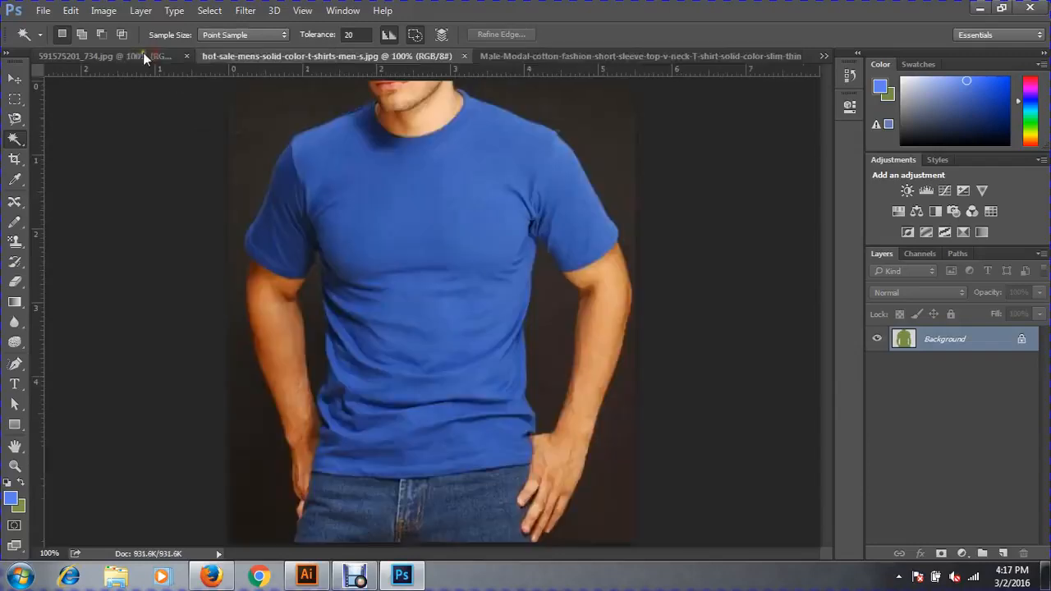
pyautogui.click(105, 53)
pyautogui.click(43, 11)
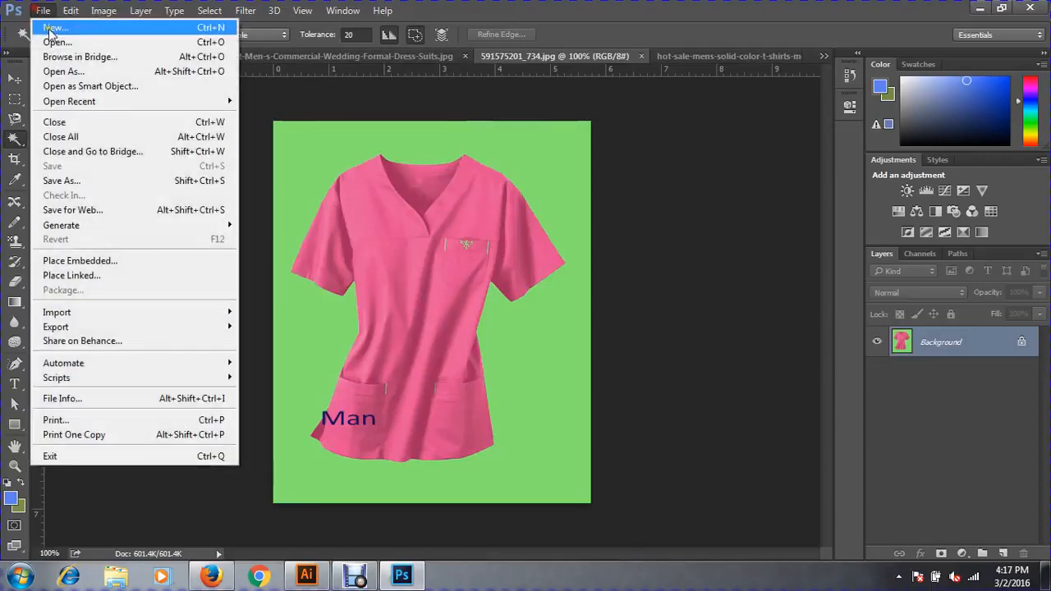
pyautogui.click(54, 42)
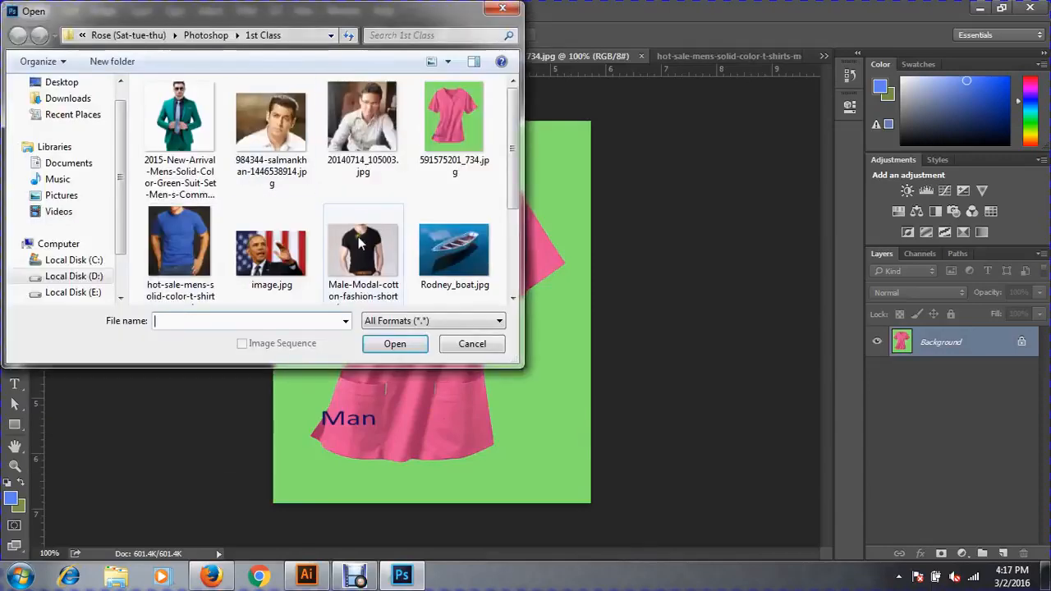
pyautogui.click(447, 259)
pyautogui.doubleClick(174, 268)
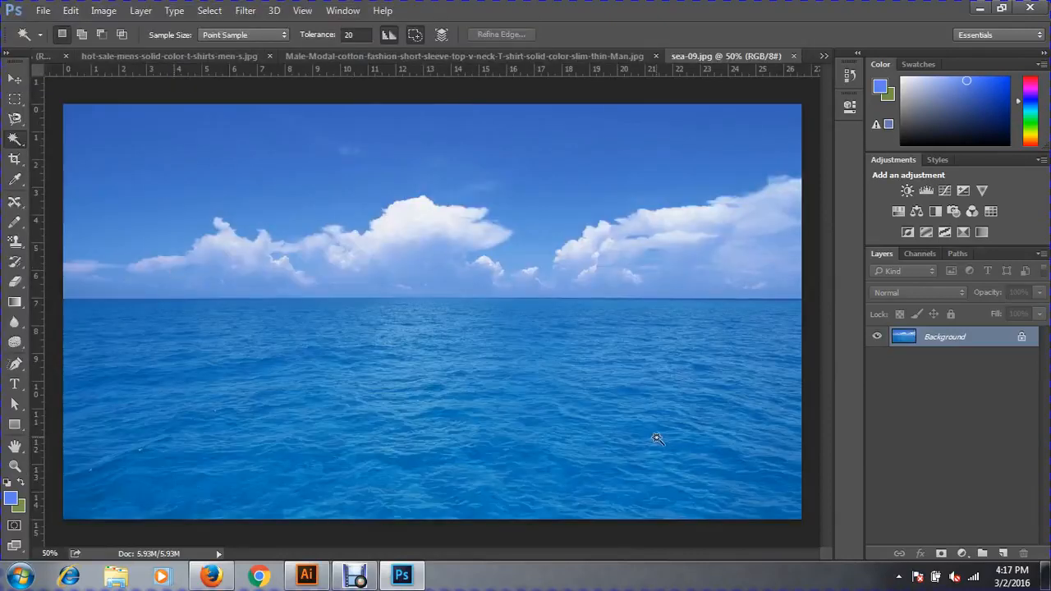
# Step: Paste the cut-out man into the sea image and move him to the image's lower-left corner
pyautogui.hotkey('ctrl', 'shift', 'alt', 'n')
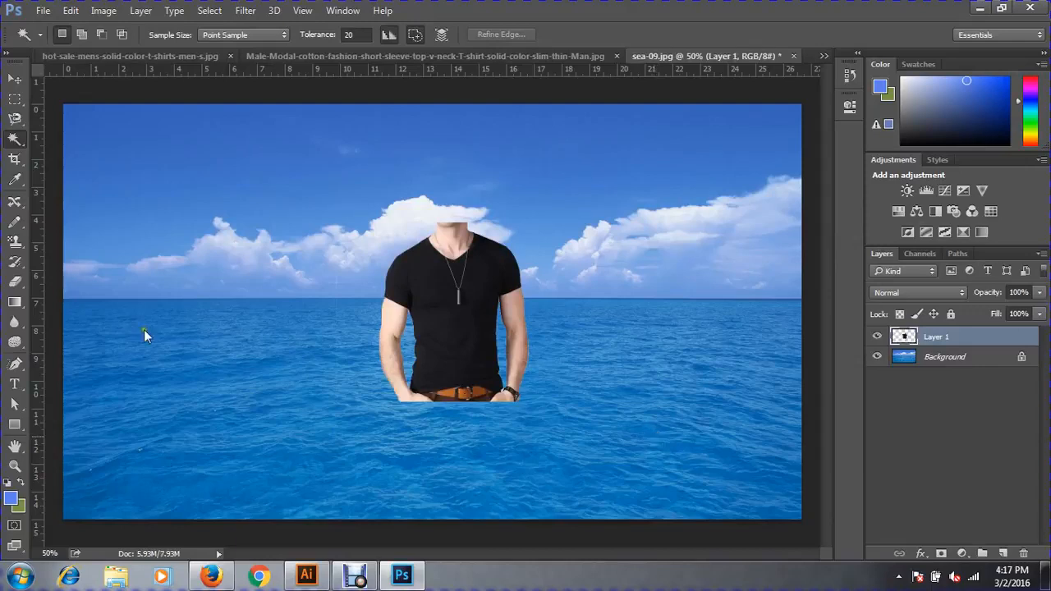
pyautogui.click(15, 79)
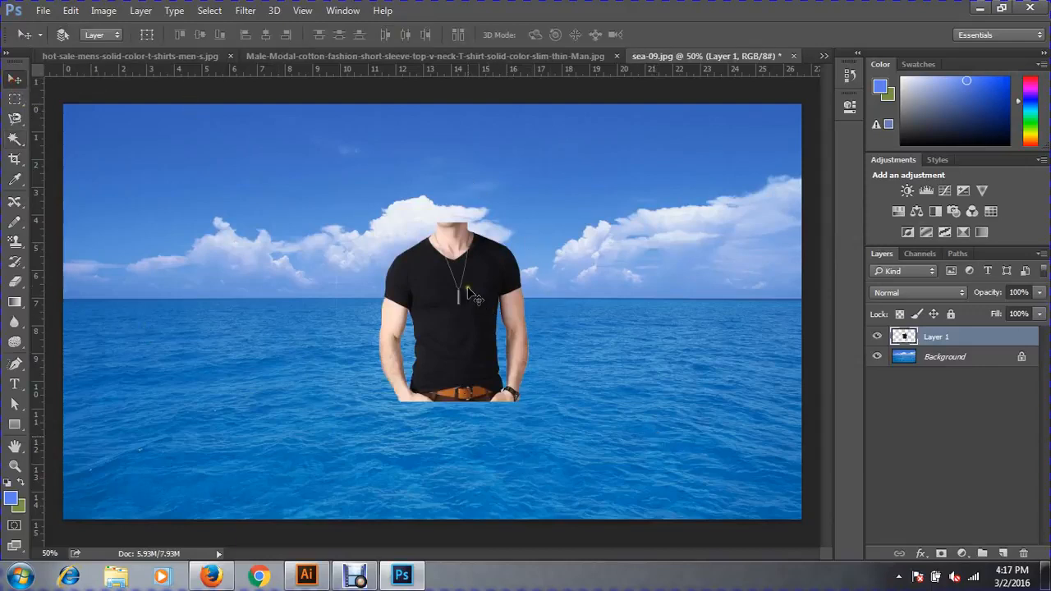
pyautogui.moveTo(474, 296); pyautogui.dragTo(156, 401)
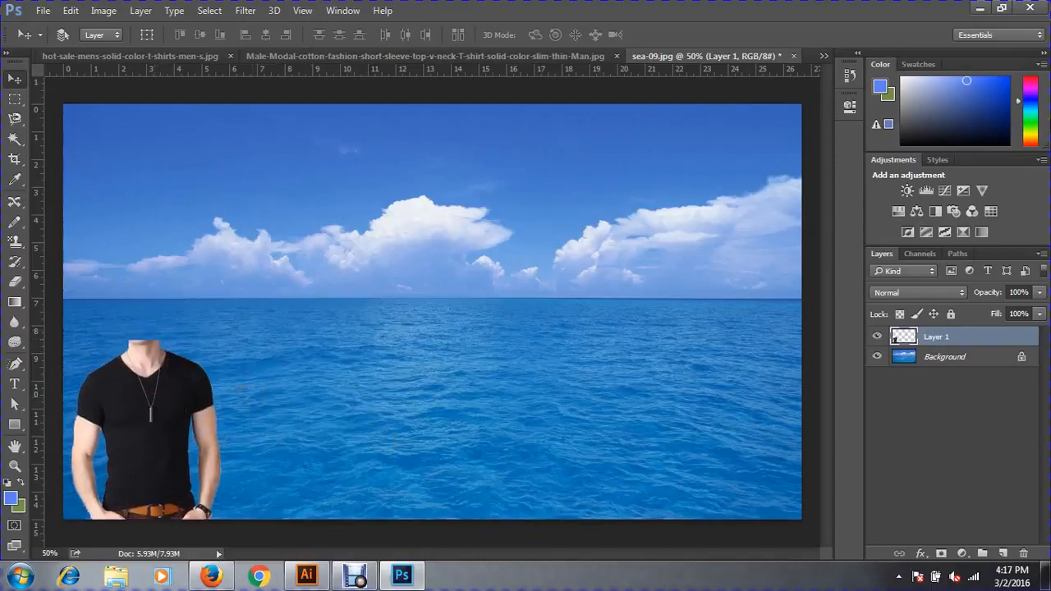
# Step: Return to the black T-shirt document and close it without saving its changes
pyautogui.hotkey('ctrl', 'Tab')
pyautogui.hotkey('ctrl', 'Tab')
pyautogui.hotkey('ctrl', 'Tab')
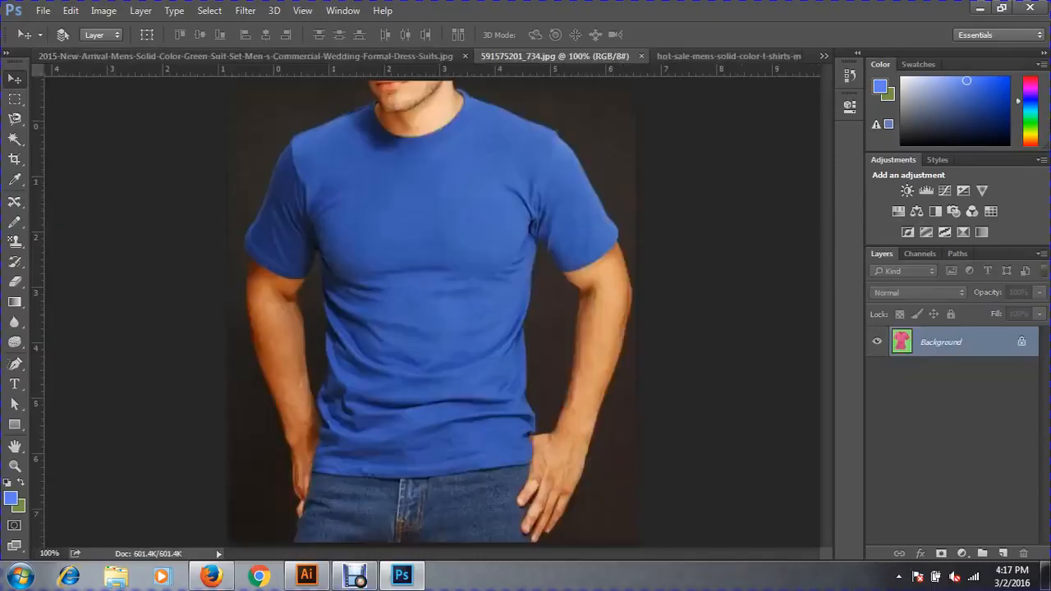
pyautogui.hotkey('ctrl', 'Tab')
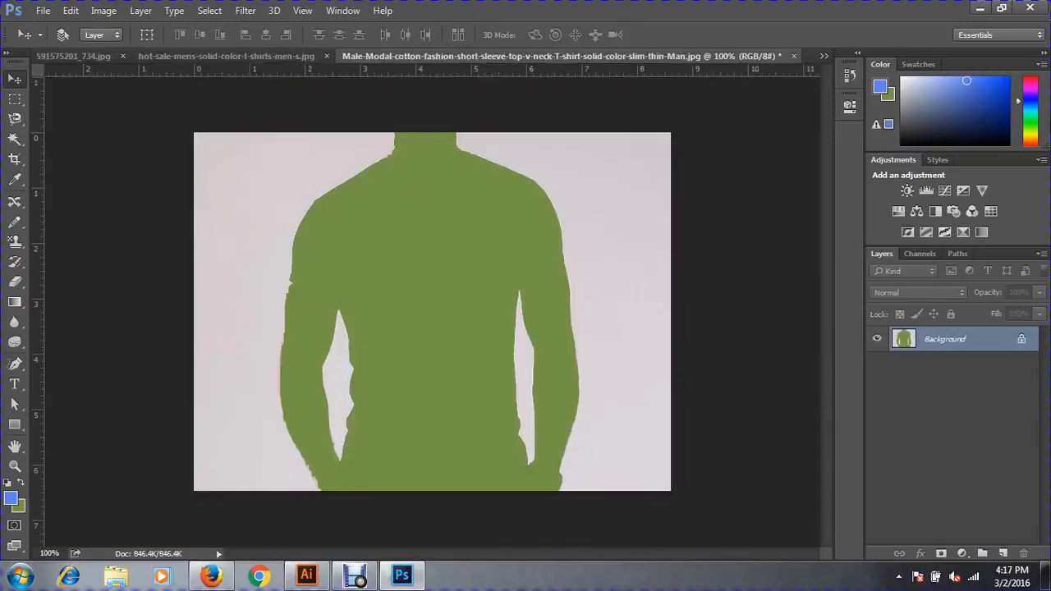
pyautogui.hotkey('ctrl', 'w')
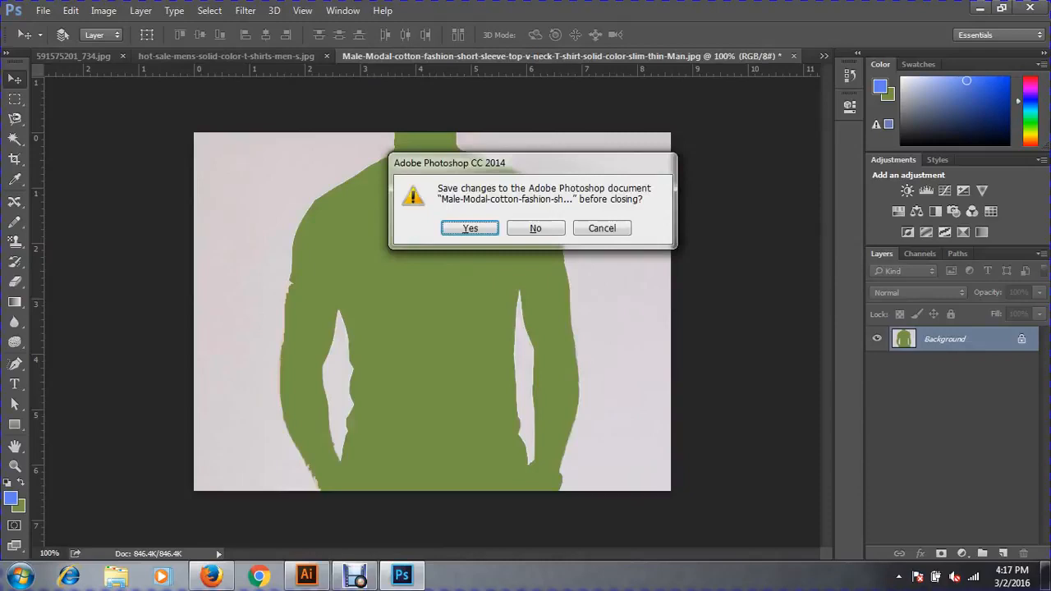
pyautogui.press('n')
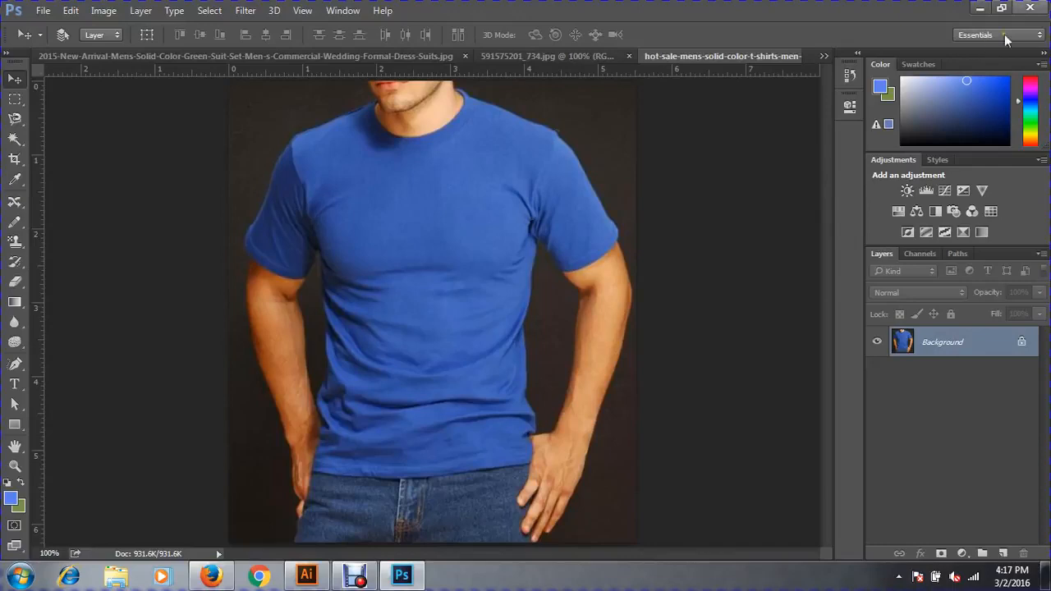
# Step: Turn off the Magic Wand's Contiguous option and select the dark backdrop of the blue T-shirt photo at tolerance 20
pyautogui.click(14, 138)
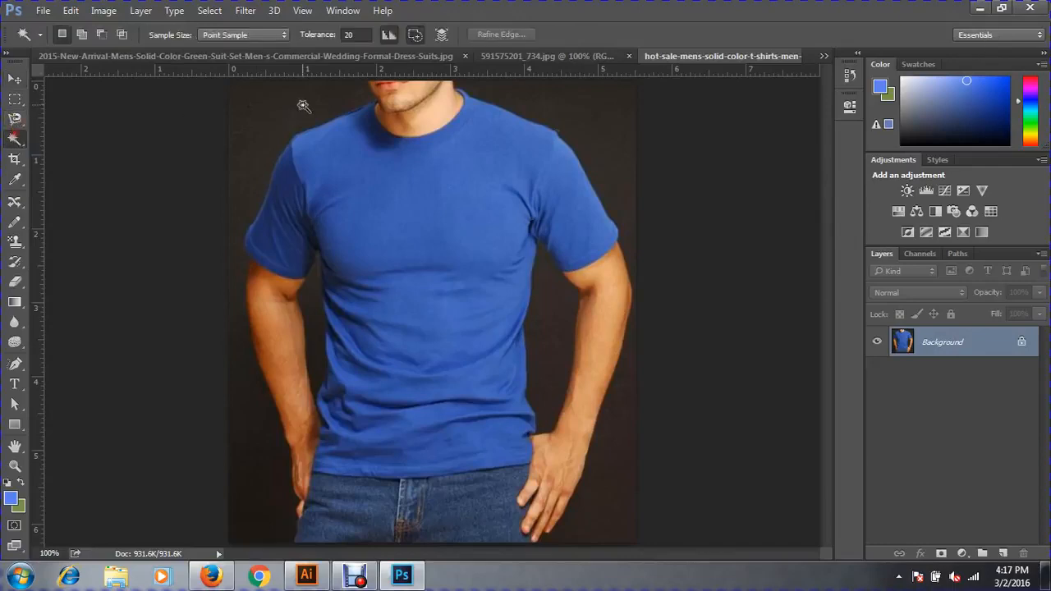
pyautogui.click(276, 100)
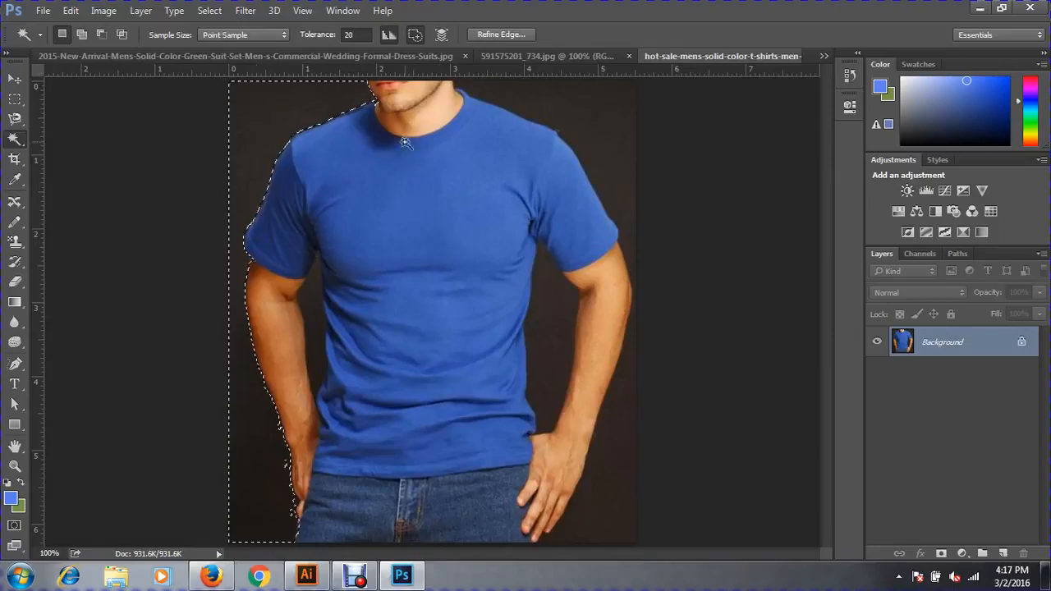
pyautogui.click(417, 33)
pyautogui.keyDown('shift'); pyautogui.click(596, 148); pyautogui.keyUp('shift')
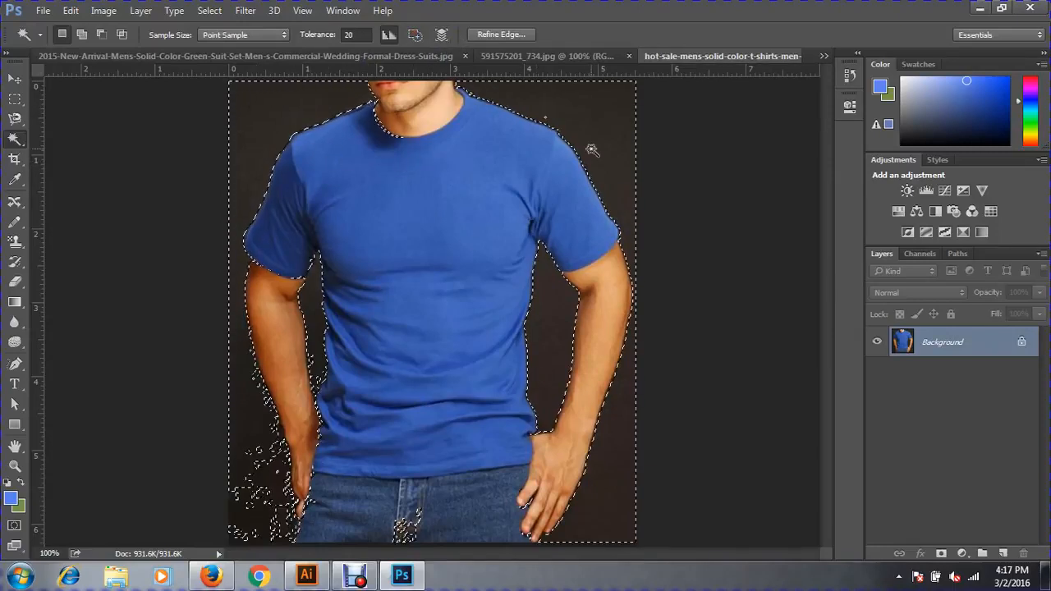
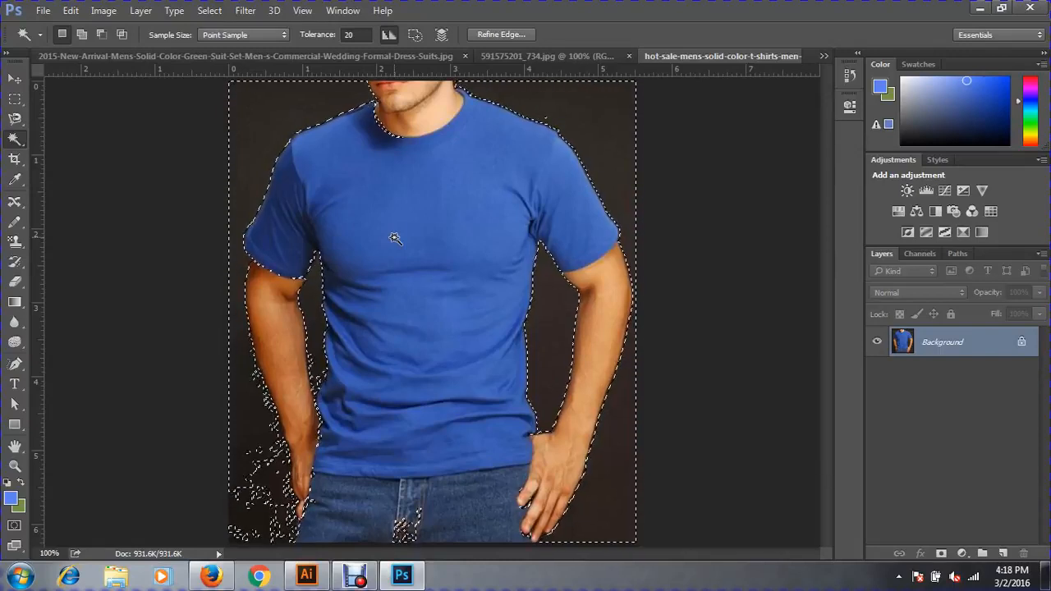
# Step: Try selecting the backdrop and the blue shirt with the Magic Wand at tolerance 40, and clear the selection
pyautogui.doubleClick(357, 36)
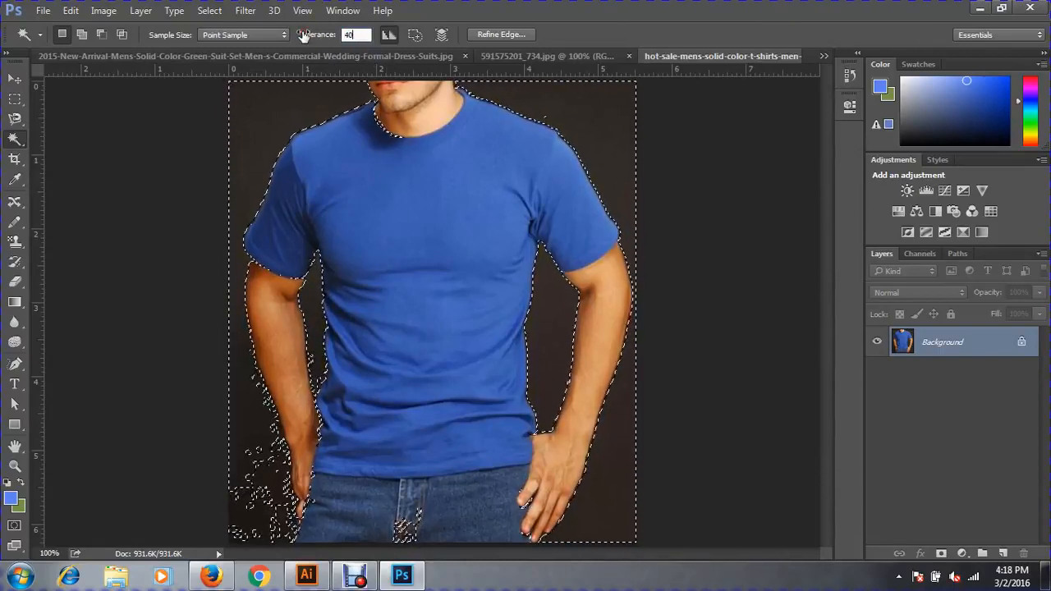
pyautogui.write('40')
pyautogui.press('Return')
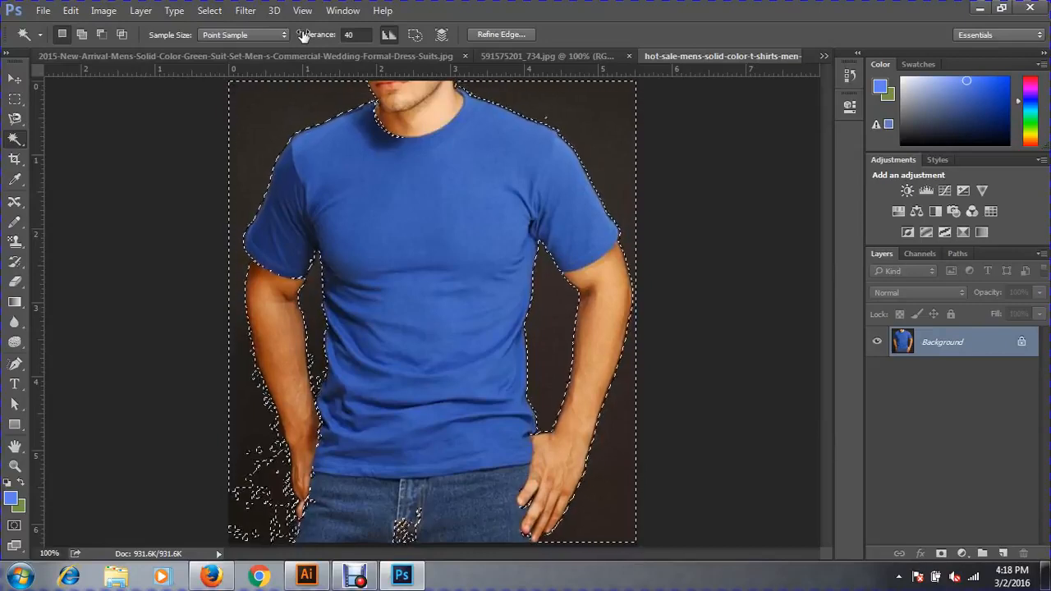
pyautogui.click(264, 124)
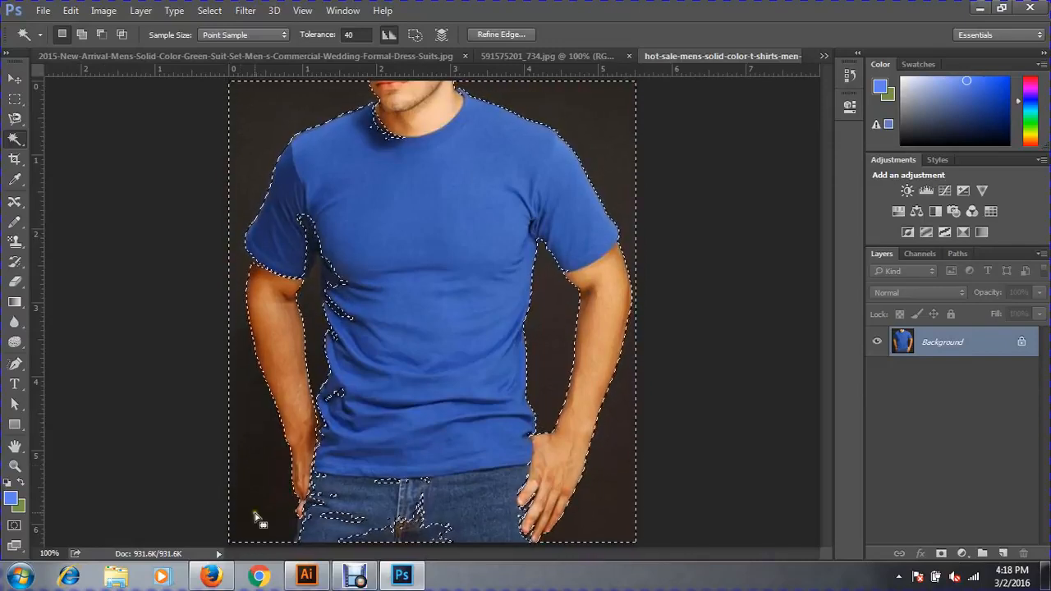
pyautogui.click(440, 390)
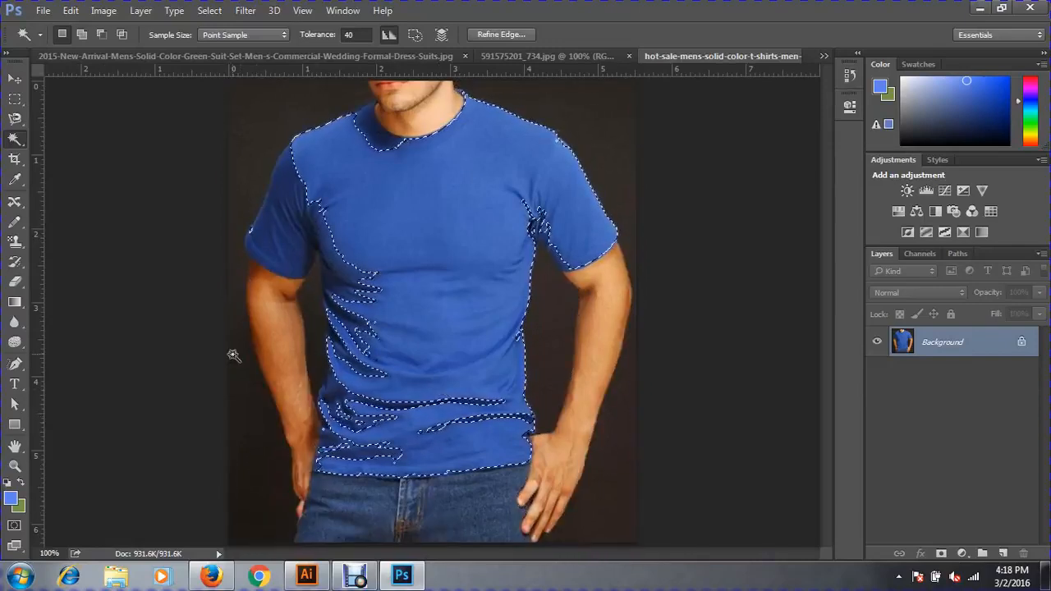
pyautogui.click(247, 408)
pyautogui.hotkey('ctrl', 'd')
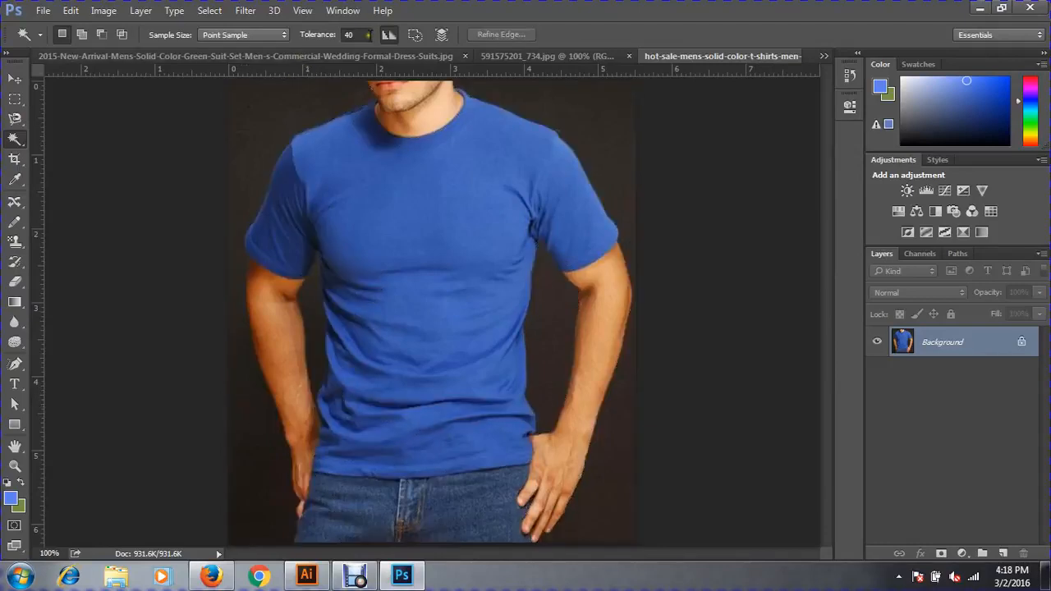
# Step: Set the Magic Wand's tolerance to 30 and select the dark backdrop again
pyautogui.click(359, 35)
pyautogui.moveTo(358, 36); pyautogui.dragTo(265, 28)
pyautogui.write('30')
pyautogui.press('Return')
pyautogui.click(265, 107)
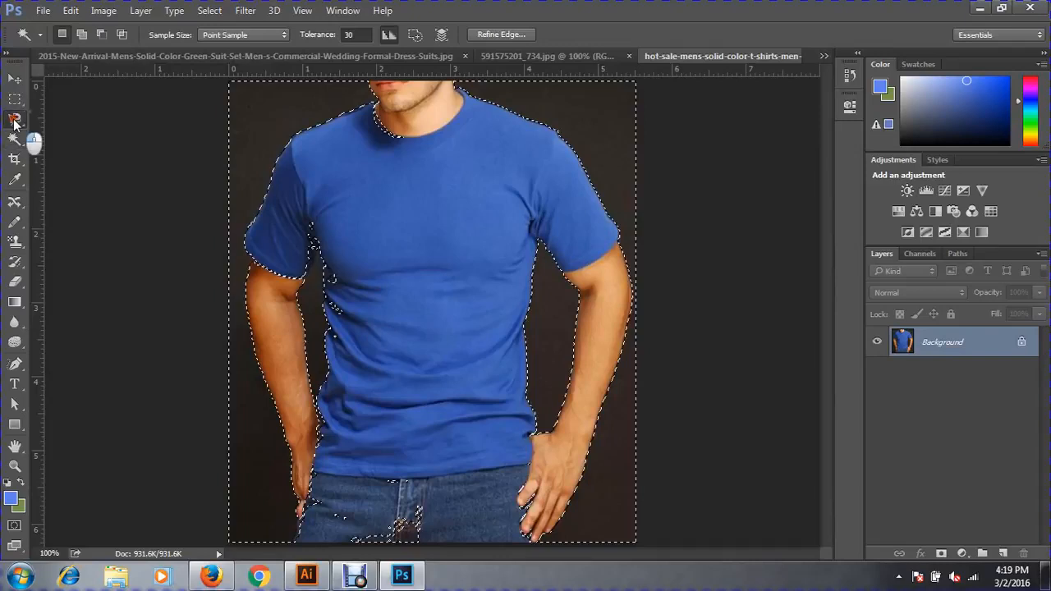
# Step: Subtract the stray selected patches along the shirt's side below the armpit from the selection with the Lasso tool
pyautogui.moveTo(14, 119); pyautogui.dragTo(56, 122)
pyautogui.click(89, 118)
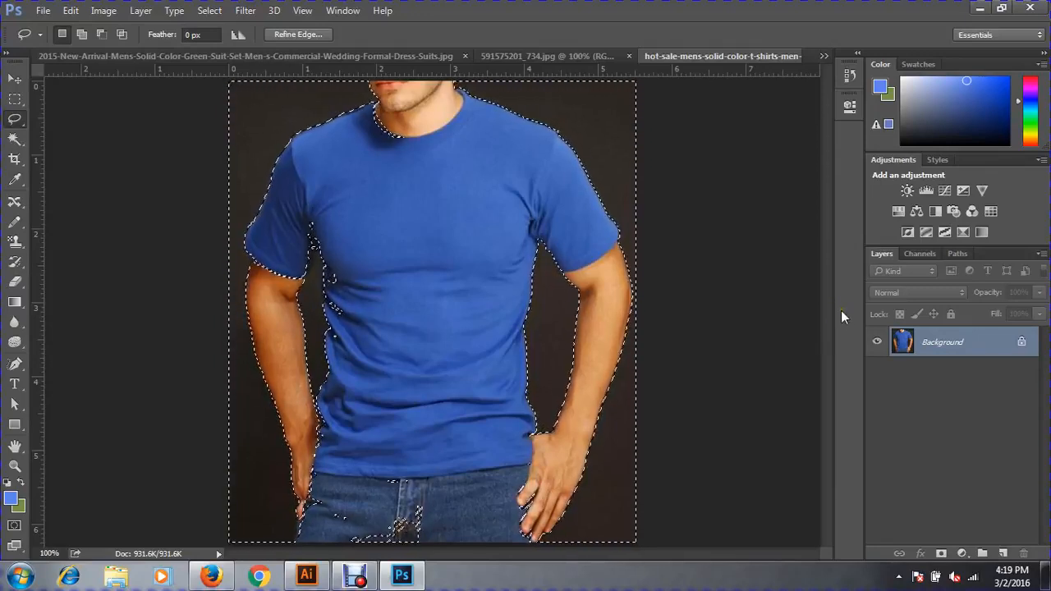
pyautogui.keyDown('ctrl'); pyautogui.click(342, 293); pyautogui.keyUp('ctrl')
pyautogui.keyDown('ctrl'); pyautogui.click(342, 292); pyautogui.keyUp('ctrl')
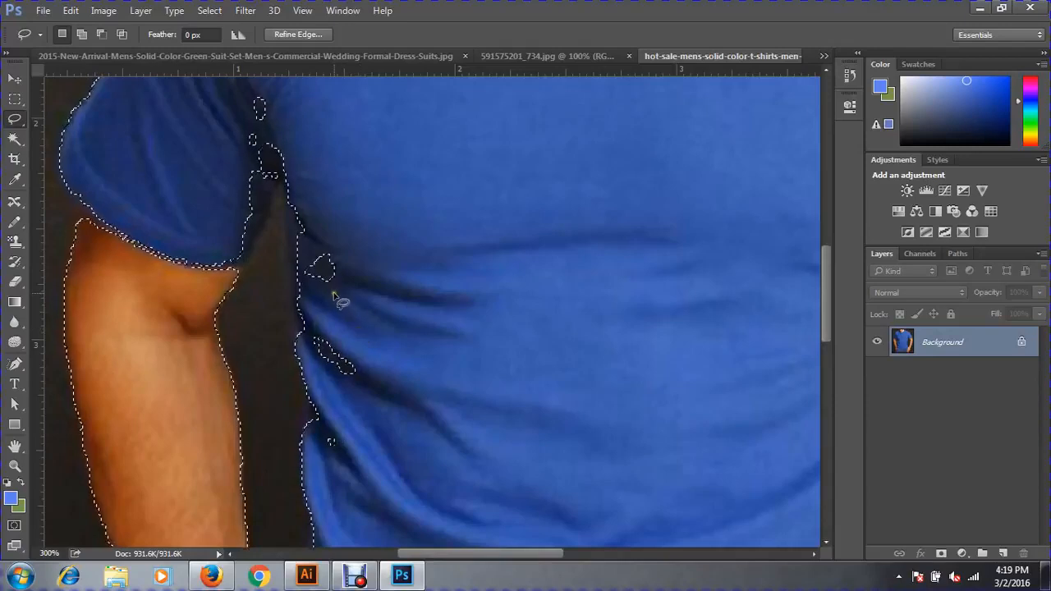
pyautogui.press('alt')
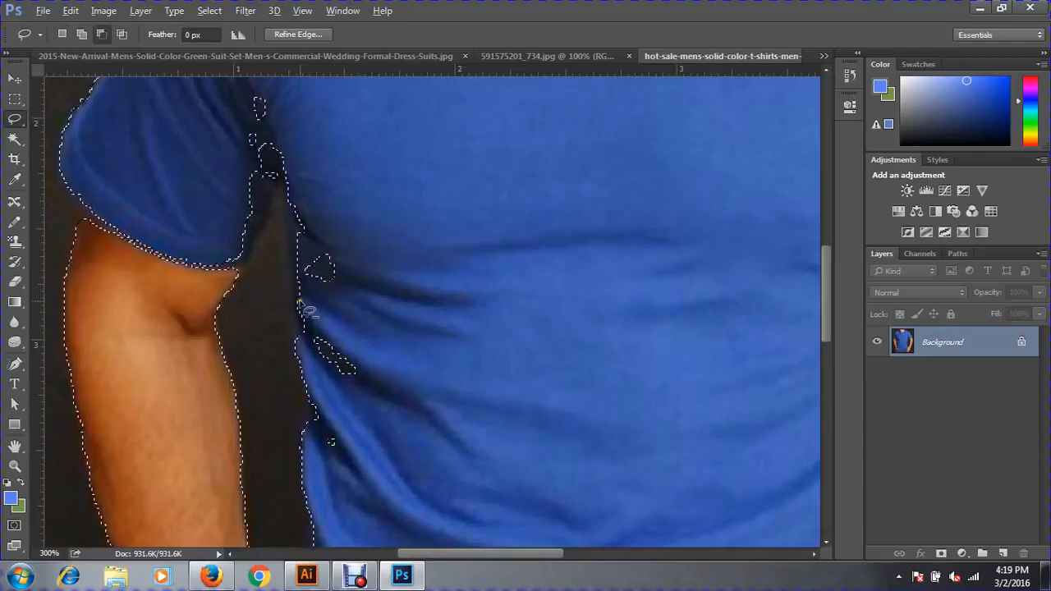
pyautogui.moveTo(300, 354)
pyautogui.mouseDown()
pyautogui.moveTo(290, 215)
pyautogui.moveTo(307, 203)
pyautogui.moveTo(393, 237)
pyautogui.moveTo(441, 327)
pyautogui.moveTo(433, 430)
pyautogui.moveTo(382, 466)
pyautogui.moveTo(330, 467)
pyautogui.moveTo(299, 366)
pyautogui.mouseUp()
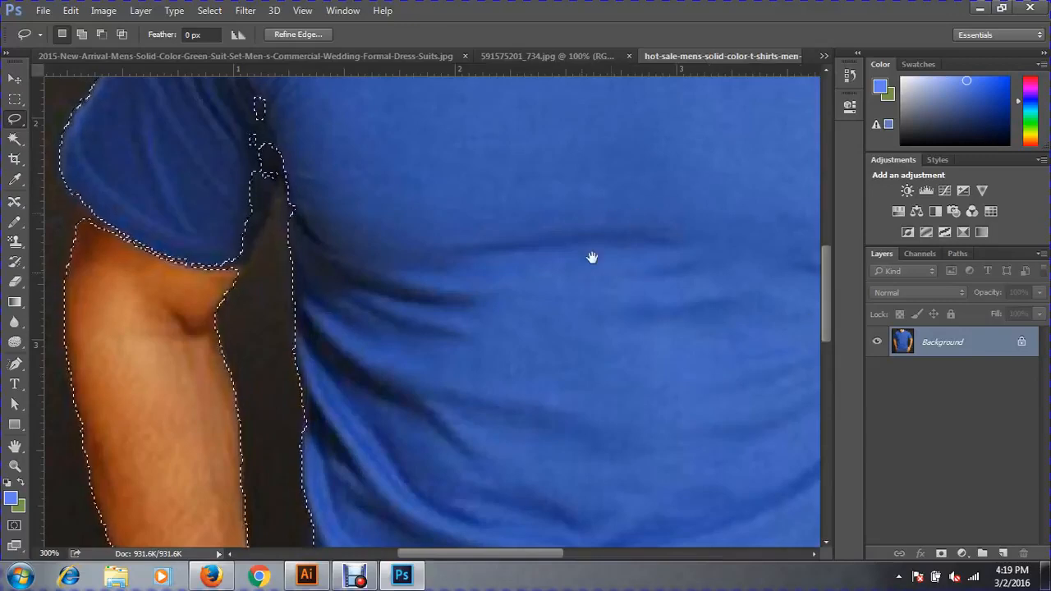
# Step: Subtract the stray patches in the armpit and along the sleeve's inner edge from the backdrop selection
pyautogui.moveTo(335, 183); pyautogui.dragTo(374, 327)
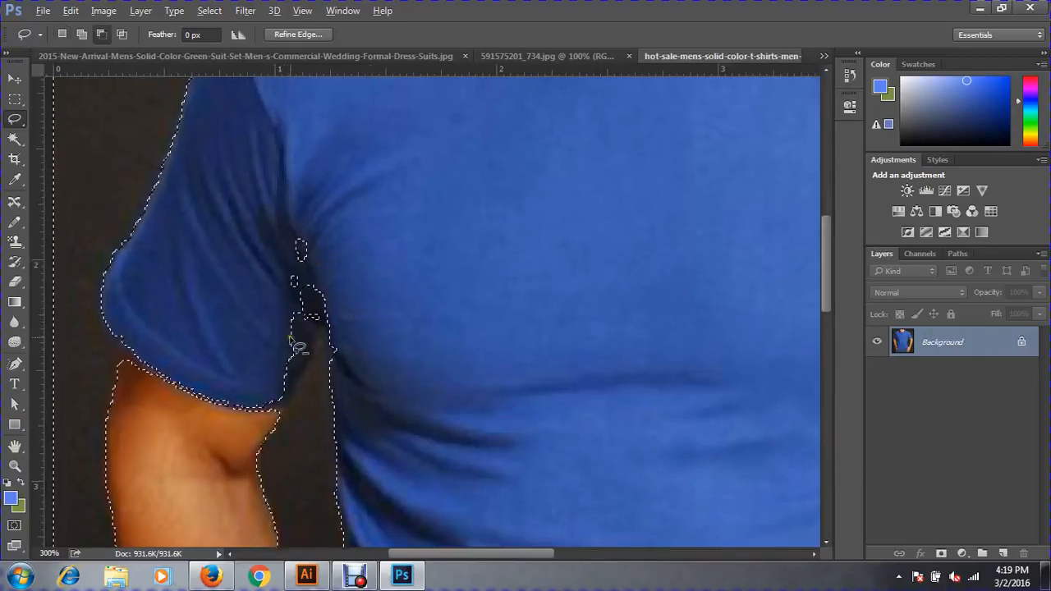
pyautogui.moveTo(289, 337)
pyautogui.mouseDown()
pyautogui.moveTo(347, 301)
pyautogui.moveTo(351, 272)
pyautogui.moveTo(334, 216)
pyautogui.moveTo(281, 201)
pyautogui.moveTo(234, 279)
pyautogui.moveTo(290, 338)
pyautogui.mouseUp()
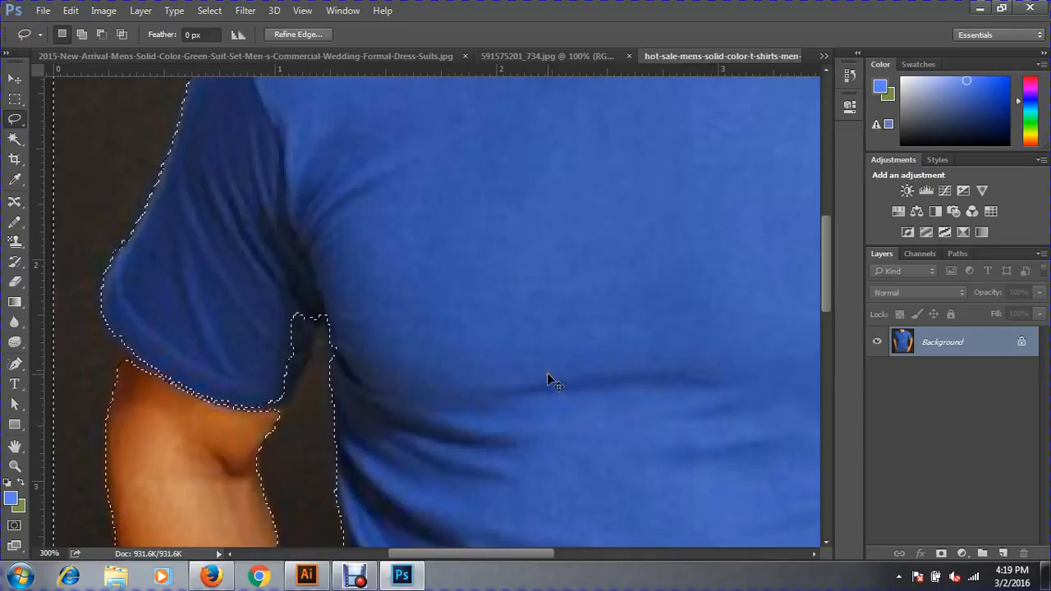
pyautogui.press('alt')
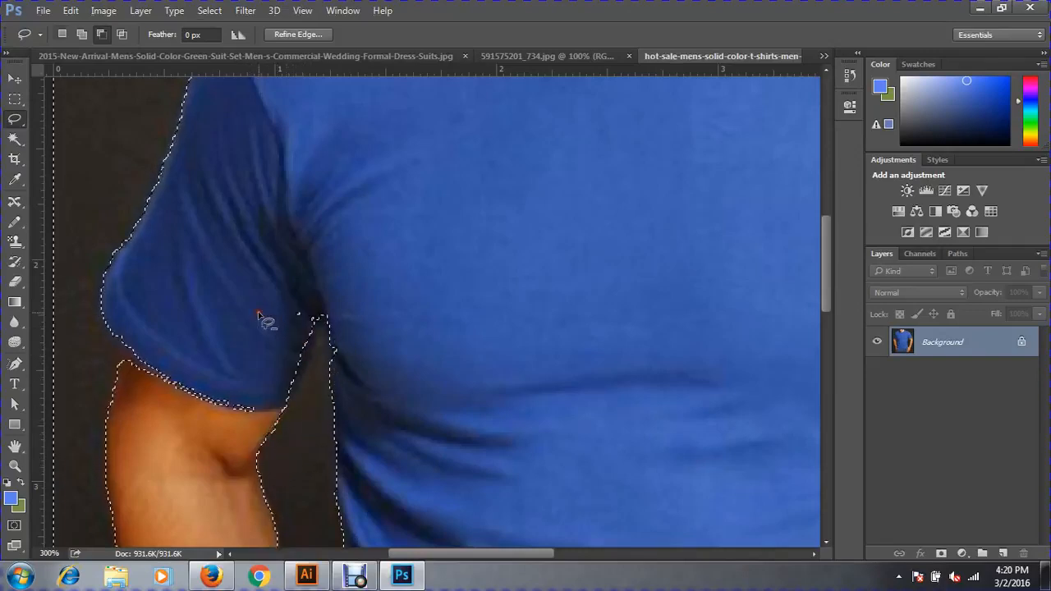
pyautogui.press('alt')
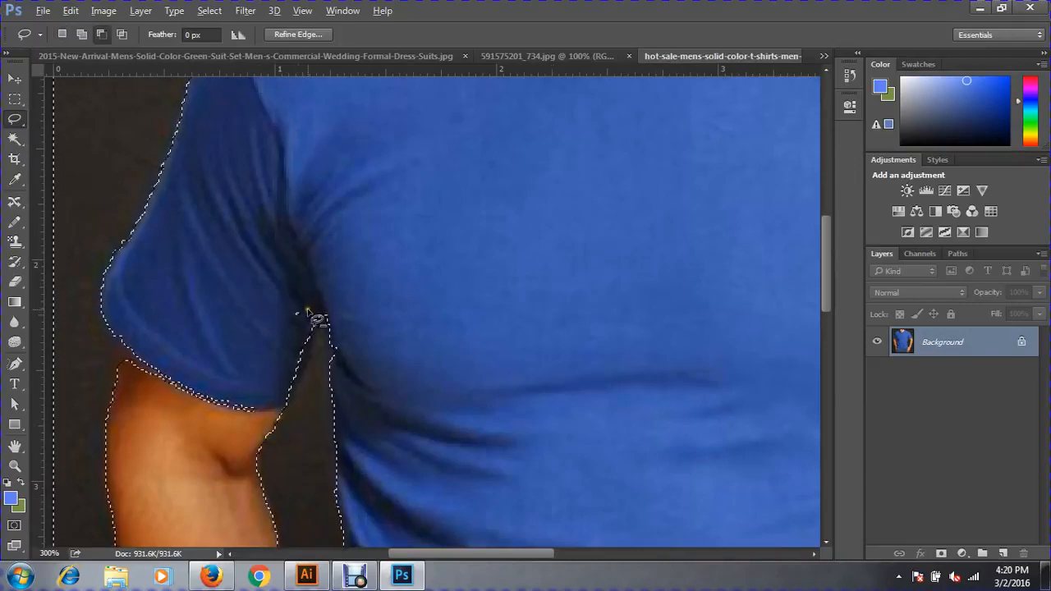
pyautogui.moveTo(296, 294); pyautogui.dragTo(323, 285)
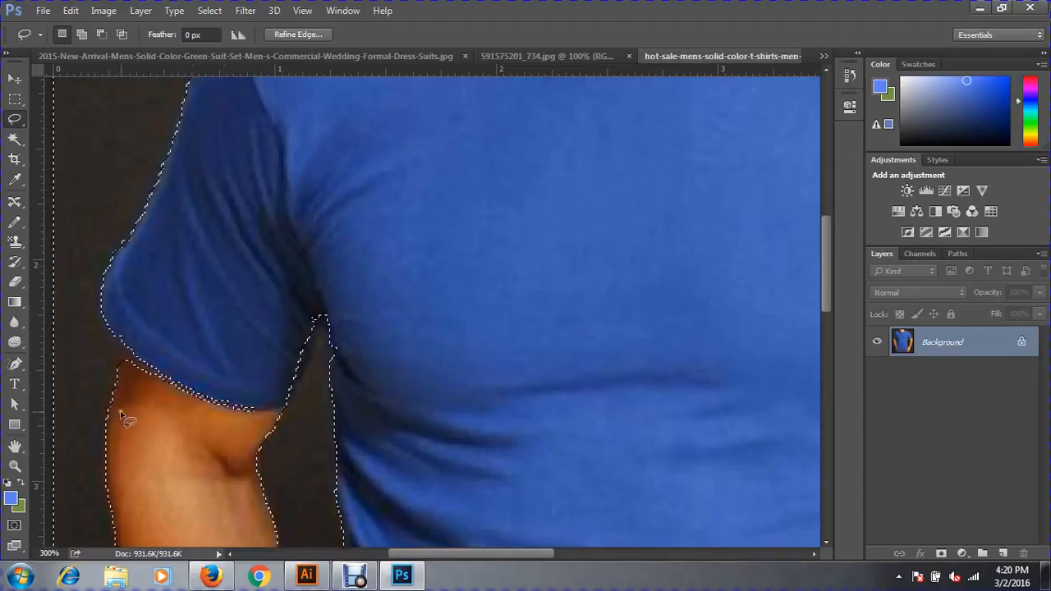
# Step: Try adding Lasso-drawn areas around the sleeve hem and upper arm to the backdrop selection, and undo them
pyautogui.press('shift')
pyautogui.moveTo(106, 430); pyautogui.dragTo(103, 317)
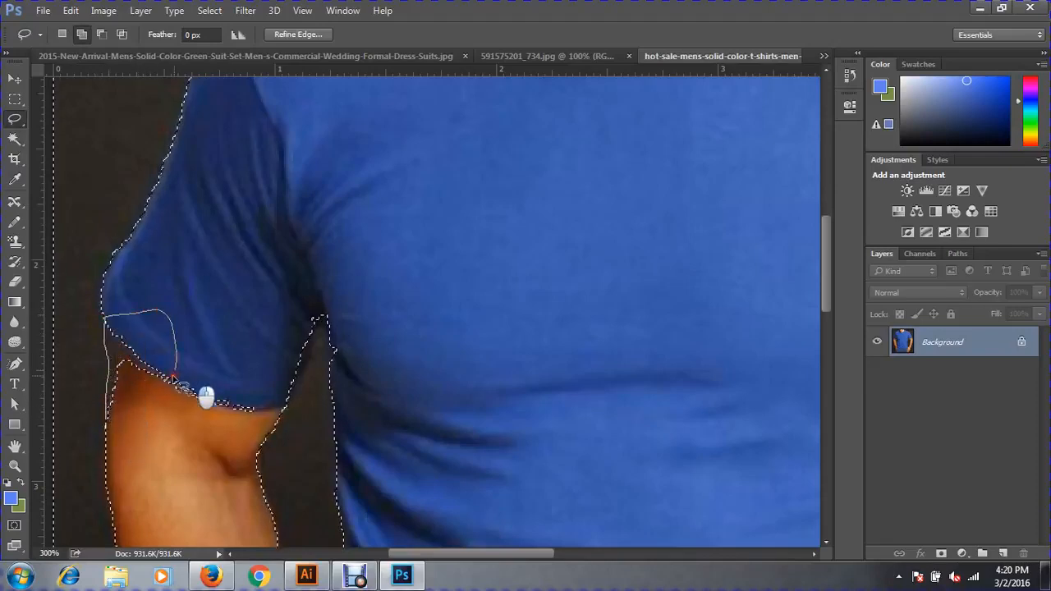
pyautogui.moveTo(174, 377); pyautogui.dragTo(133, 426)
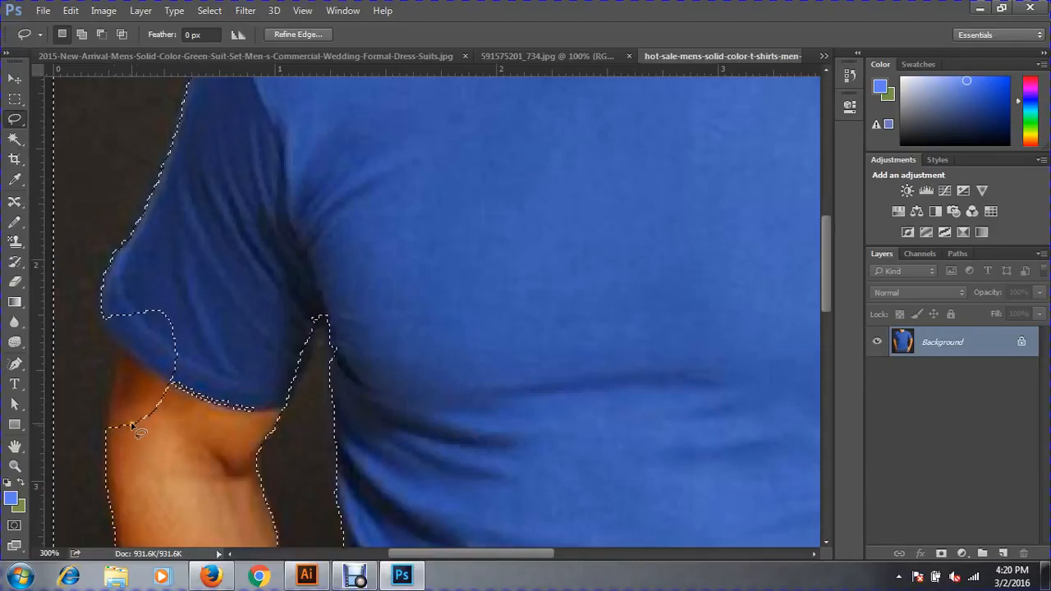
pyautogui.hotkey('ctrl', 'z')
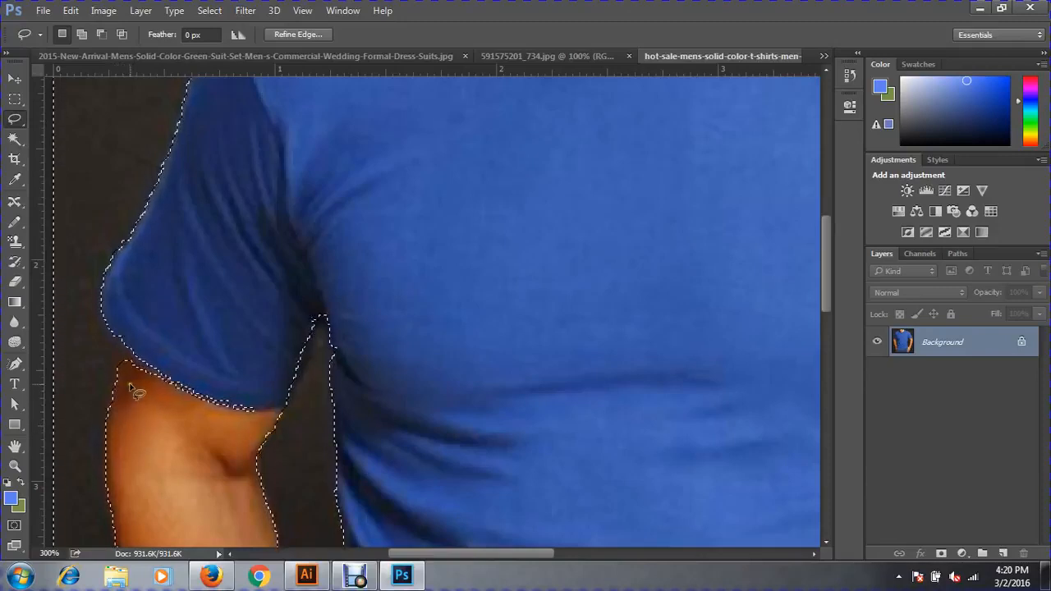
pyautogui.press('shift')
pyautogui.moveTo(133, 379)
pyautogui.mouseDown()
pyautogui.moveTo(135, 362)
pyautogui.moveTo(176, 351)
pyautogui.moveTo(158, 417)
pyautogui.moveTo(174, 369)
pyautogui.mouseUp()
pyautogui.moveTo(257, 386)
pyautogui.mouseDown()
pyautogui.moveTo(269, 384)
pyautogui.moveTo(266, 431)
pyautogui.moveTo(180, 447)
pyautogui.moveTo(131, 405)
pyautogui.moveTo(164, 374)
pyautogui.moveTo(230, 348)
pyautogui.moveTo(244, 359)
pyautogui.mouseUp()
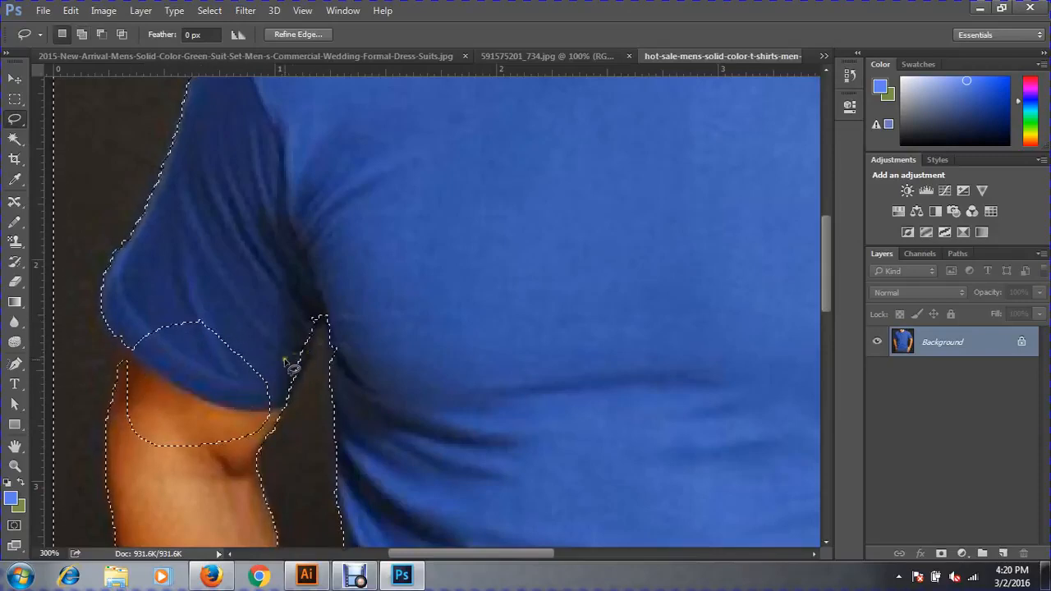
pyautogui.moveTo(130, 324)
pyautogui.mouseDown()
pyautogui.moveTo(123, 373)
pyautogui.moveTo(134, 398)
pyautogui.moveTo(213, 435)
pyautogui.moveTo(216, 280)
pyautogui.moveTo(130, 322)
pyautogui.mouseUp()
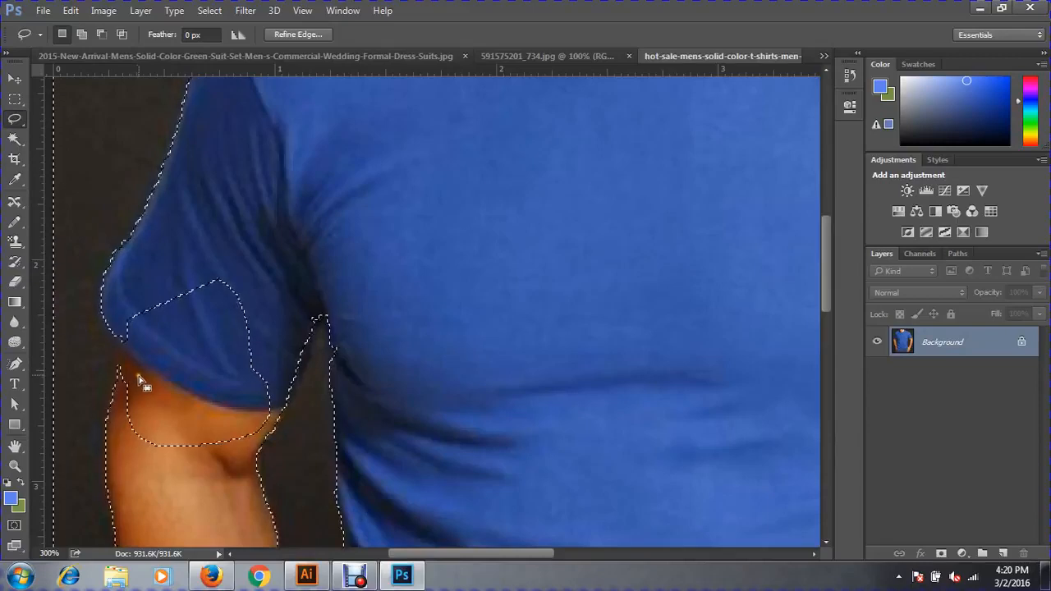
pyautogui.hotkey('ctrl', 'z')
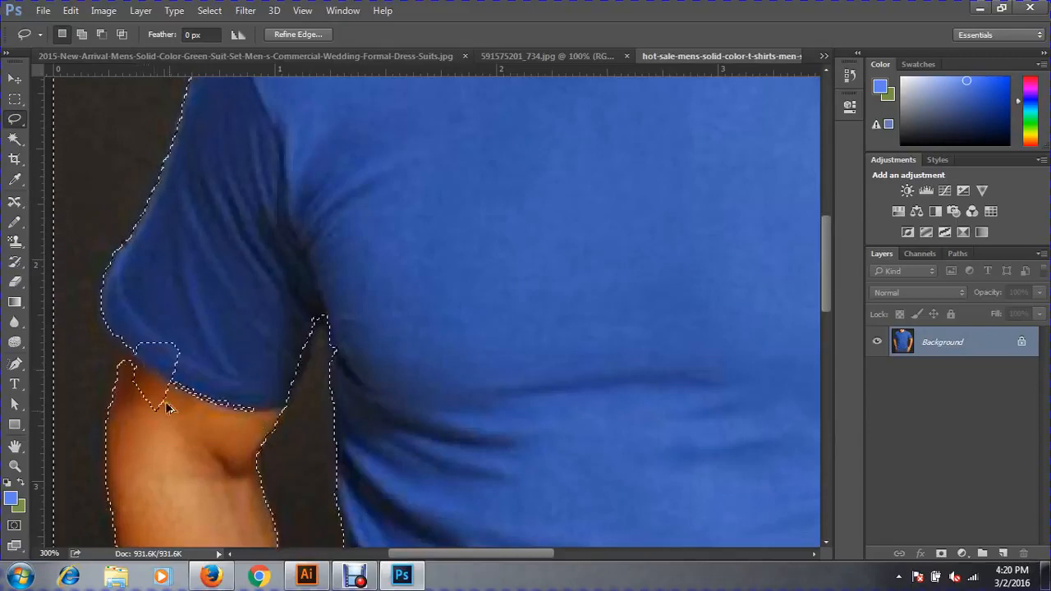
pyautogui.hotkey('ctrl', 'z')
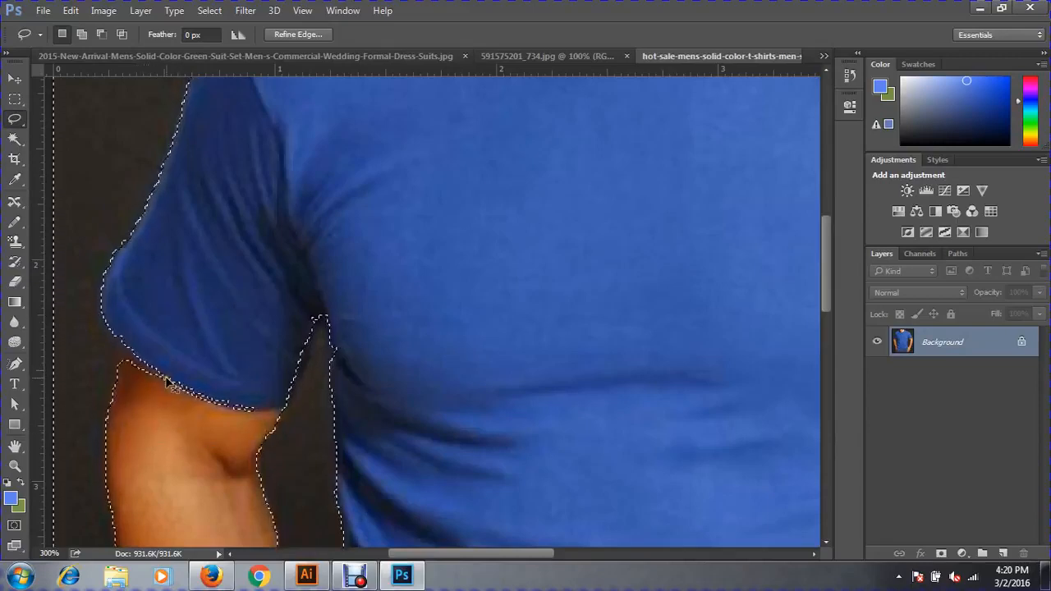
# Step: Subtract the stray selected strip along the sleeve hem and the outer corner above the arm with the Lasso tool
pyautogui.hotkey('ctrl', '-')
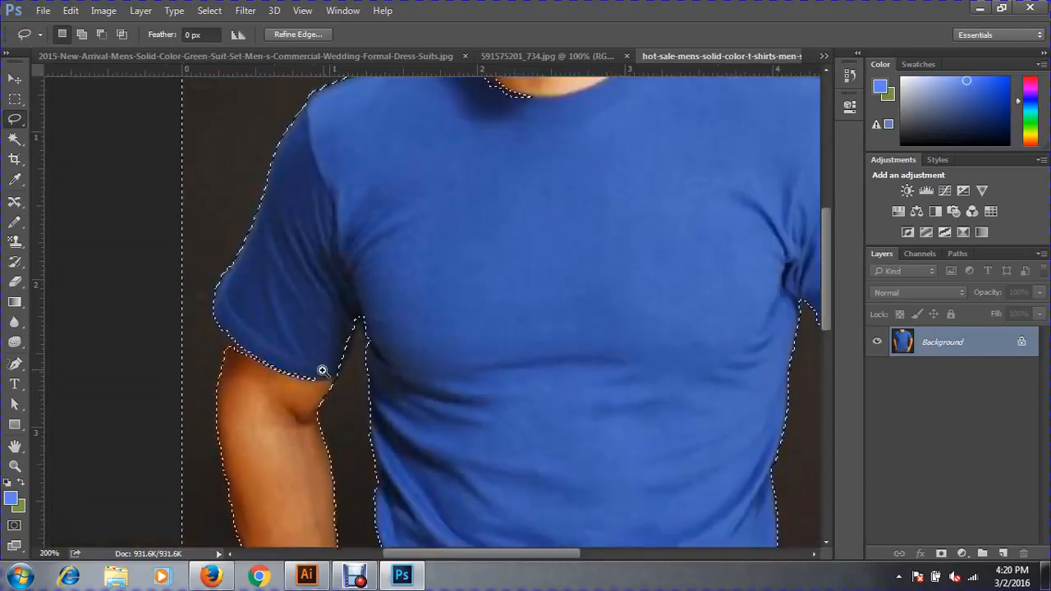
pyautogui.scroll(1, 321, 369)
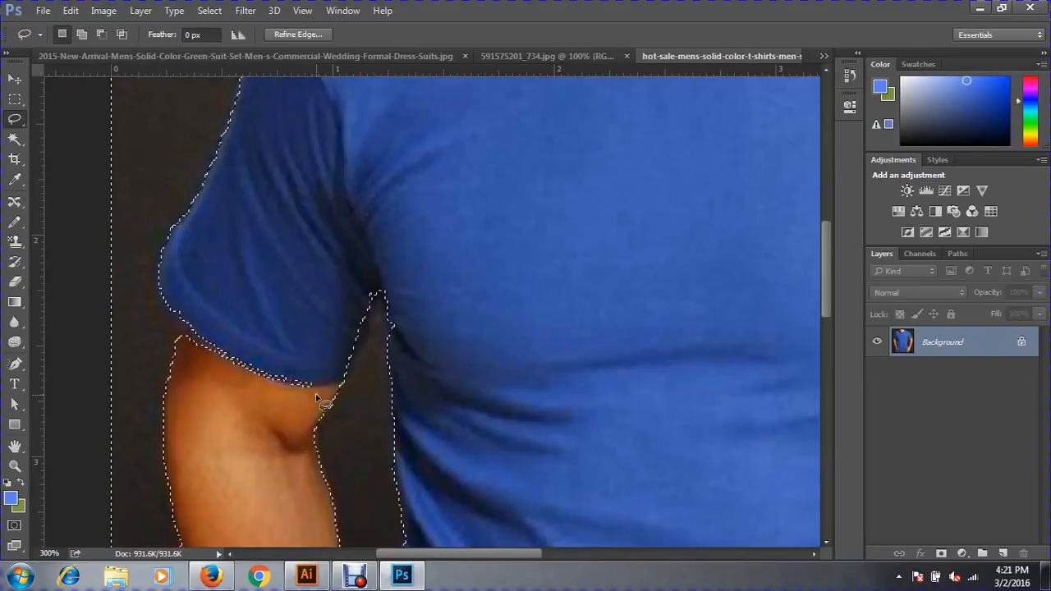
pyautogui.hotkey('ctrl', 'd')
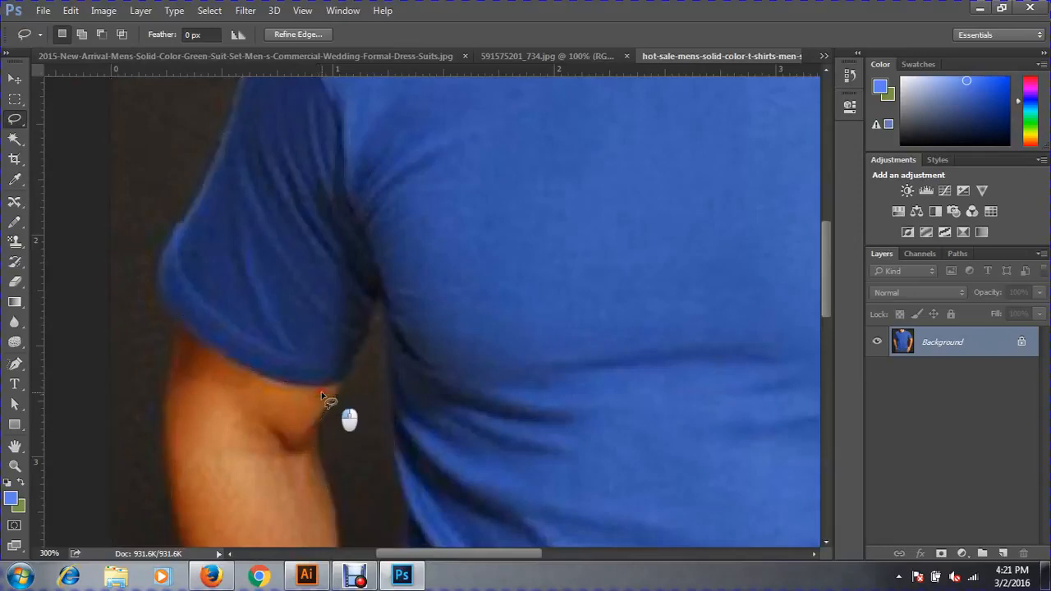
pyautogui.hotkey('ctrl', 'shift', 'd')
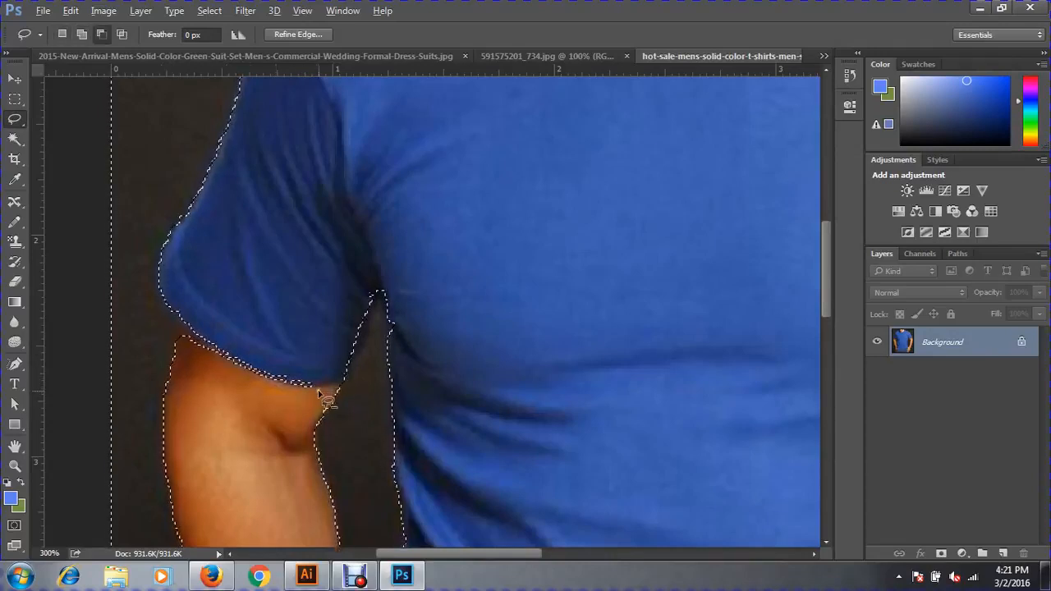
pyautogui.moveTo(321, 395)
pyautogui.mouseDown()
pyautogui.moveTo(273, 402)
pyautogui.moveTo(297, 382)
pyautogui.moveTo(342, 379)
pyautogui.moveTo(333, 371)
pyautogui.mouseUp()
pyautogui.moveTo(270, 384)
pyautogui.mouseDown()
pyautogui.moveTo(209, 370)
pyautogui.moveTo(196, 330)
pyautogui.moveTo(279, 331)
pyautogui.moveTo(283, 392)
pyautogui.mouseUp()
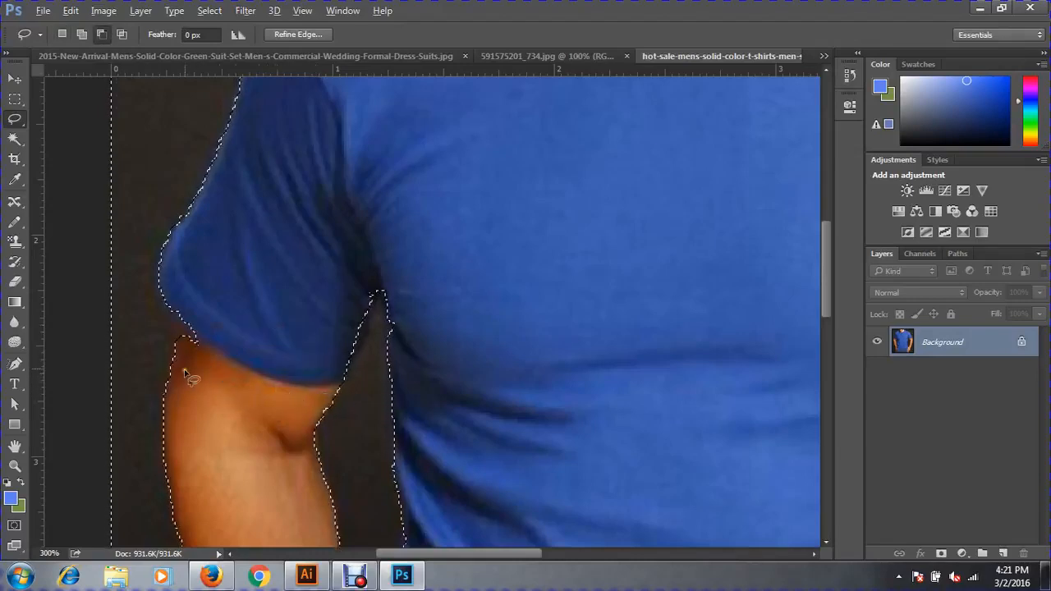
pyautogui.moveTo(182, 324)
pyautogui.mouseDown()
pyautogui.moveTo(226, 326)
pyautogui.moveTo(232, 357)
pyautogui.moveTo(181, 352)
pyautogui.moveTo(187, 313)
pyautogui.moveTo(215, 331)
pyautogui.mouseUp()
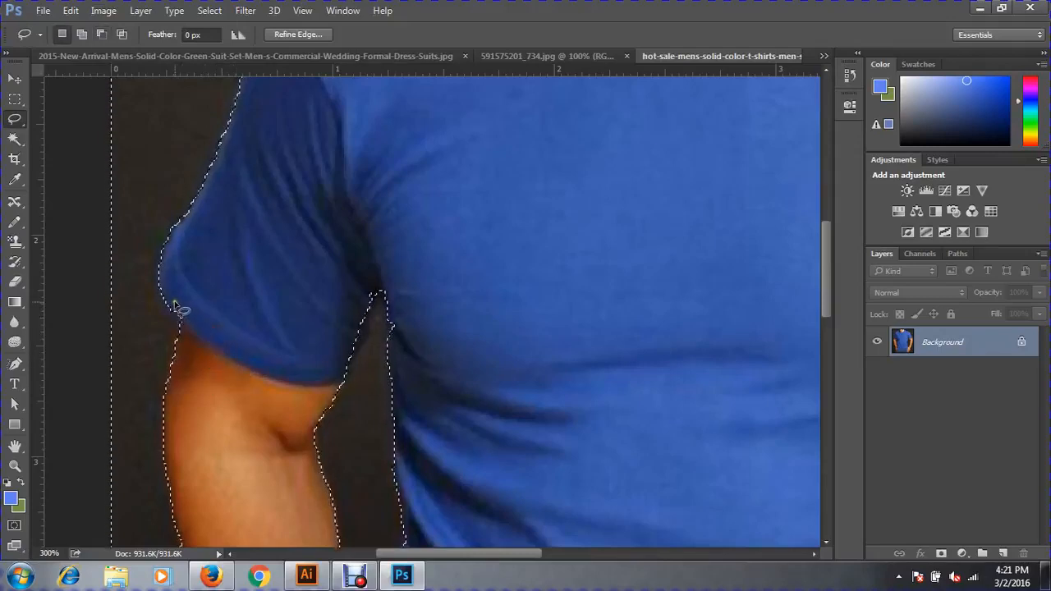
pyautogui.moveTo(174, 303)
pyautogui.mouseDown()
pyautogui.moveTo(187, 382)
pyautogui.moveTo(234, 340)
pyautogui.mouseUp()
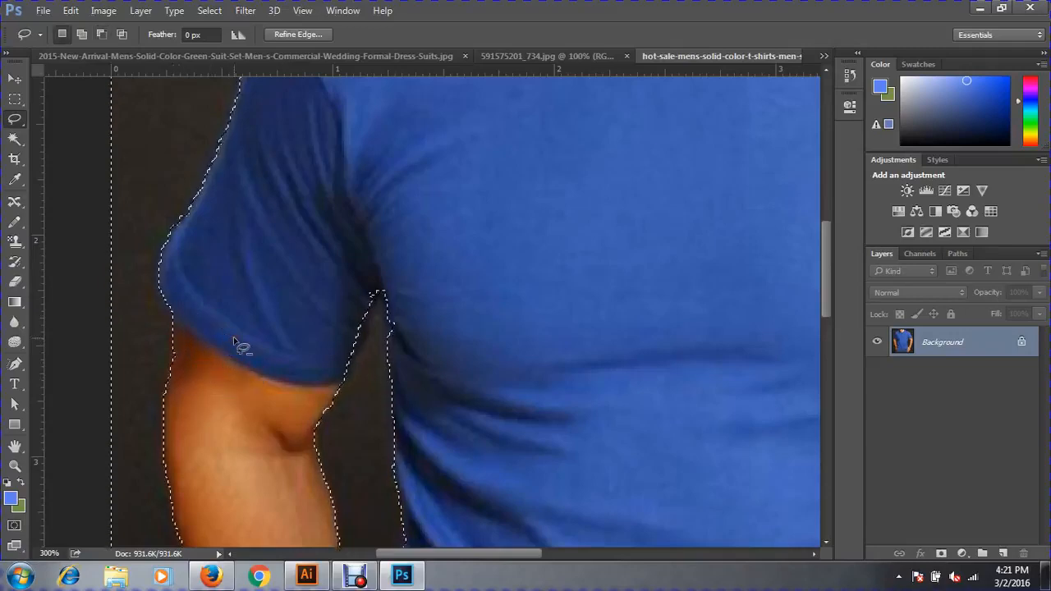
# Step: Subtract the stray patches on the jeans and along their edge beside the hand from the backdrop selection
pyautogui.hotkey('ctrl', 'd')
pyautogui.hotkey('ctrl', '-')
pyautogui.hotkey('ctrl', '-')
pyautogui.hotkey('ctrl', '-')
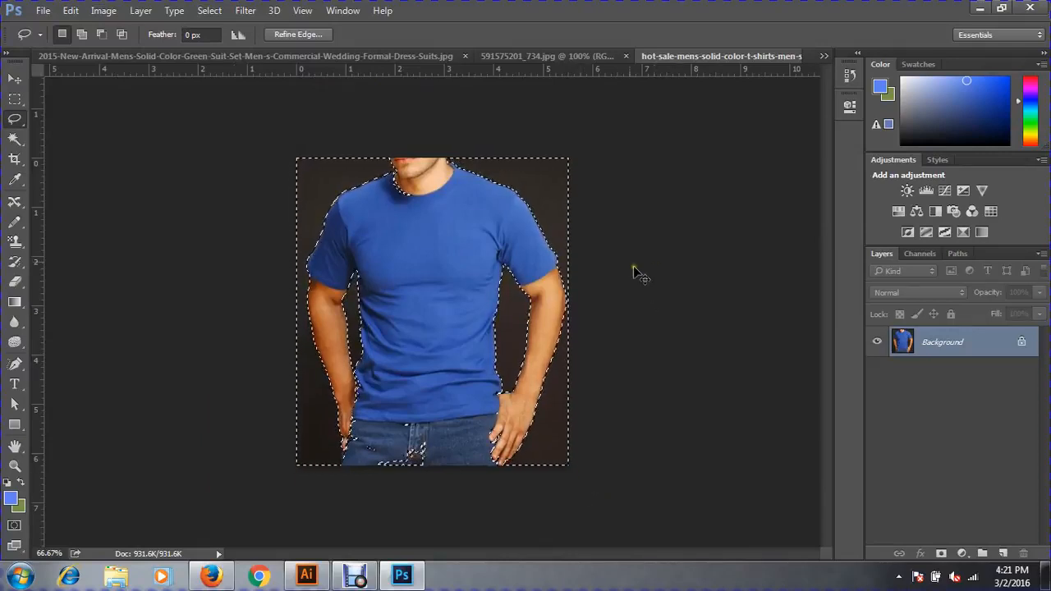
pyautogui.hotkey('ctrl', '+')
pyautogui.keyDown('ctrl'); pyautogui.click(452, 454); pyautogui.keyUp('ctrl')
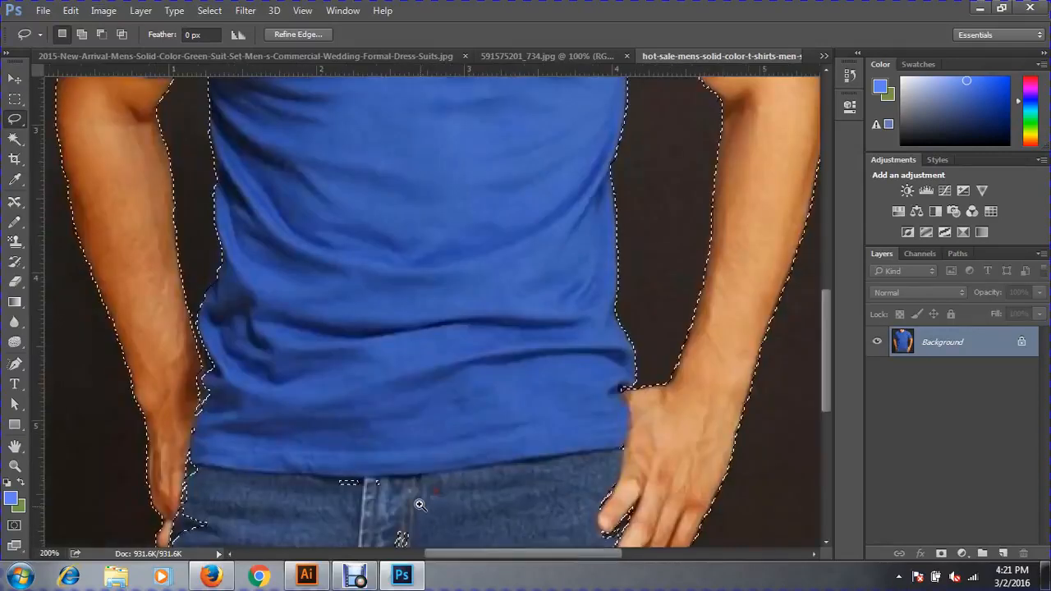
pyautogui.moveTo(459, 518); pyautogui.dragTo(455, 342)
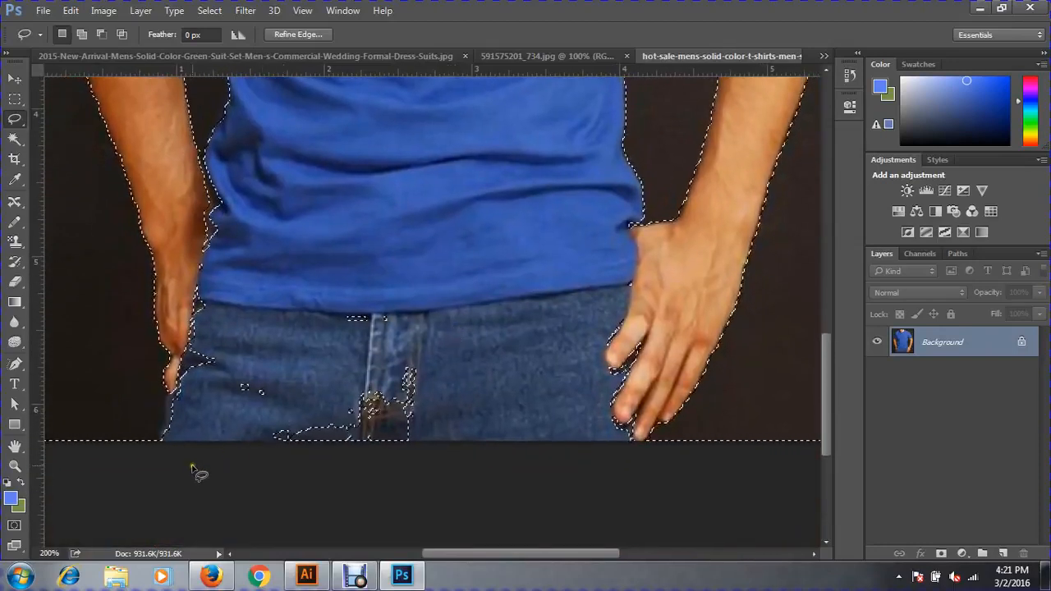
pyautogui.click(164, 451)
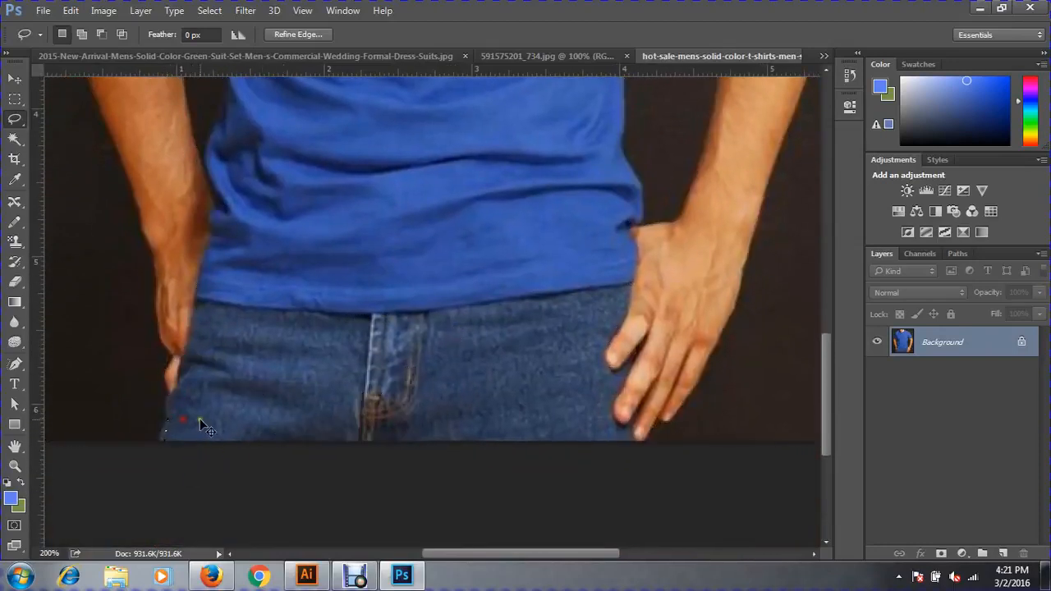
pyautogui.hotkey('ctrl', 'z')
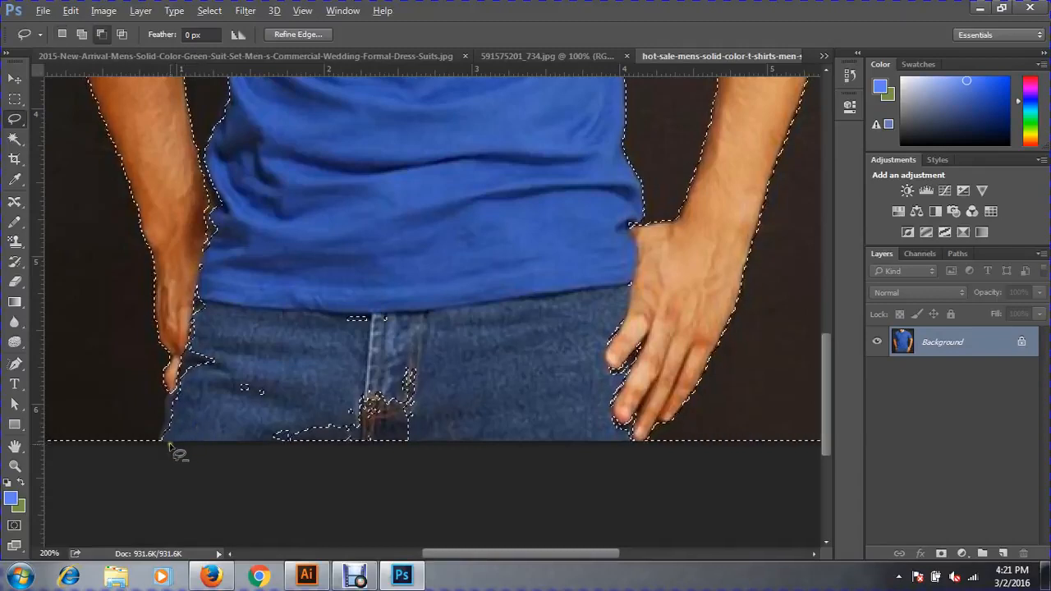
pyautogui.moveTo(158, 451)
pyautogui.mouseDown()
pyautogui.moveTo(189, 344)
pyautogui.moveTo(255, 263)
pyautogui.moveTo(343, 234)
pyautogui.moveTo(577, 271)
pyautogui.moveTo(539, 391)
pyautogui.moveTo(484, 488)
pyautogui.moveTo(292, 503)
pyautogui.moveTo(169, 495)
pyautogui.mouseUp()
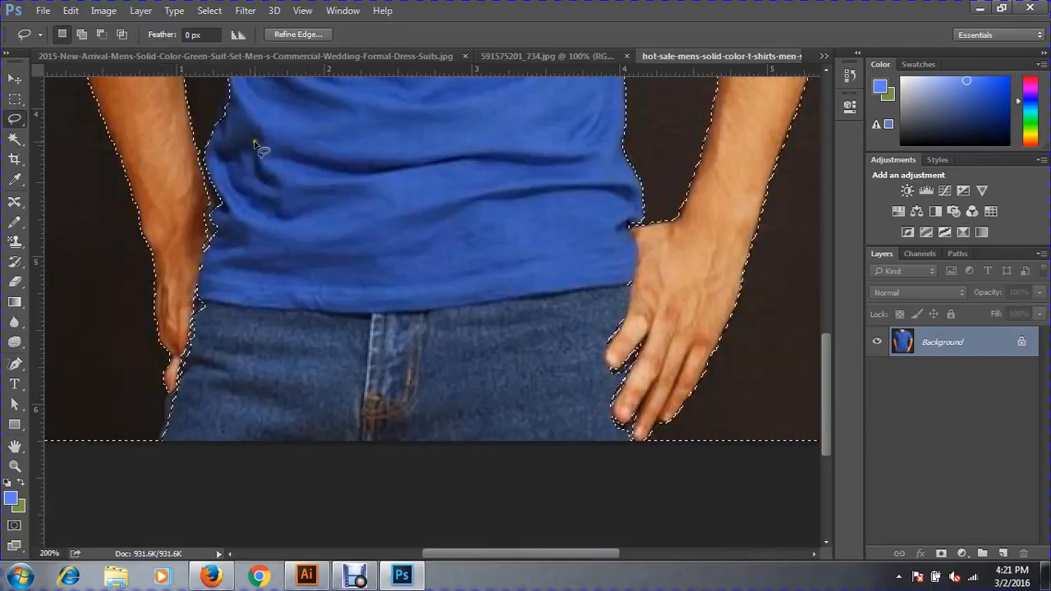
pyautogui.keyDown('ctrl'); pyautogui.click(208, 331); pyautogui.keyUp('ctrl')
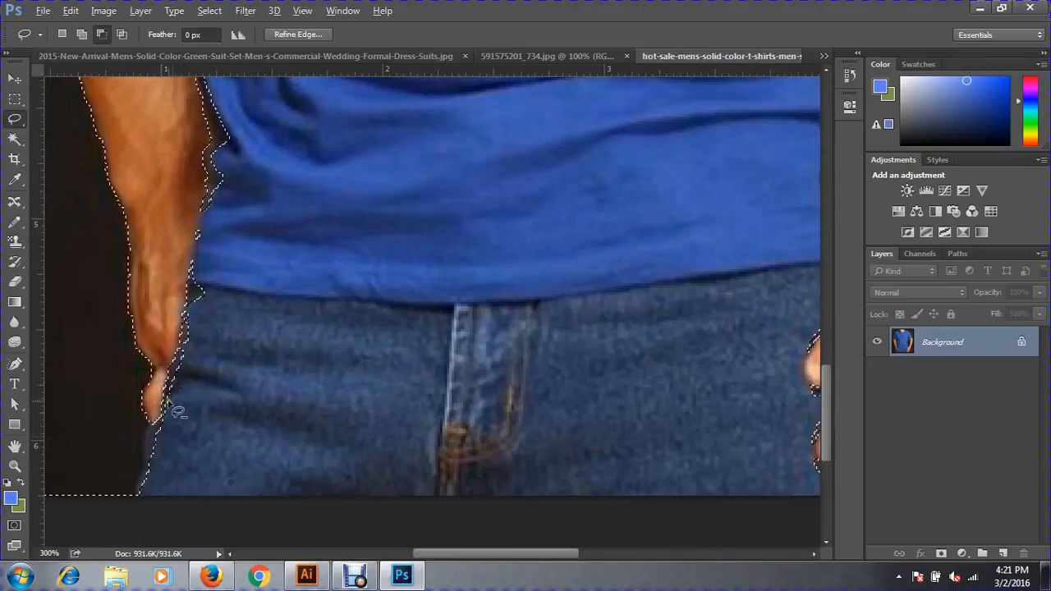
pyautogui.moveTo(156, 435)
pyautogui.mouseDown()
pyautogui.moveTo(217, 148)
pyautogui.moveTo(264, 127)
pyautogui.moveTo(254, 308)
pyautogui.moveTo(176, 430)
pyautogui.moveTo(163, 485)
pyautogui.mouseUp()
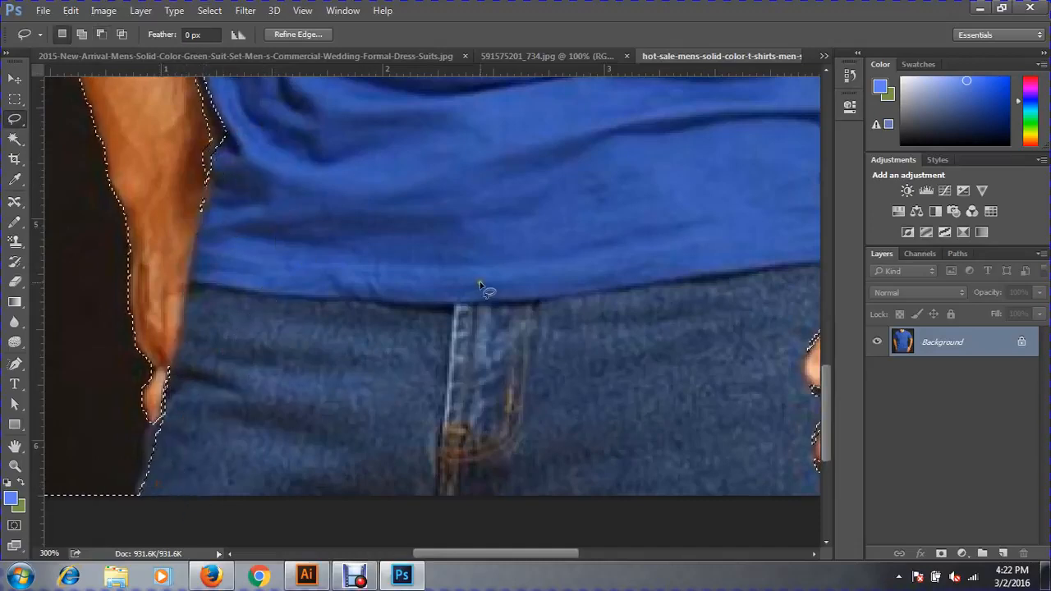
# Step: Subtract the stray selected strip along the shirt's neckline below the chin from the backdrop selection
pyautogui.scroll(5, 294, 368)
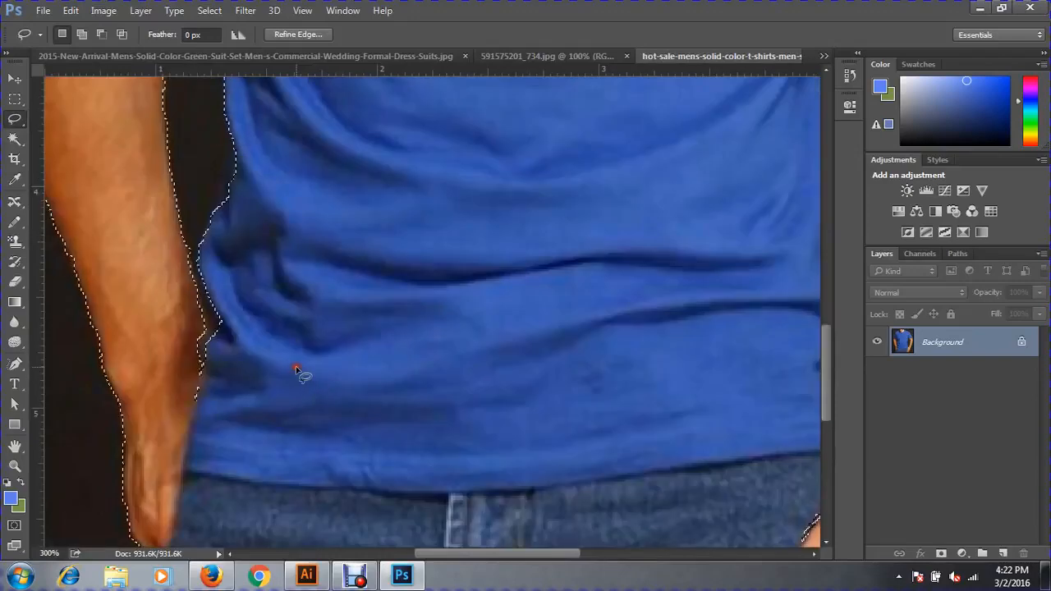
pyautogui.scroll(-3, 296, 366)
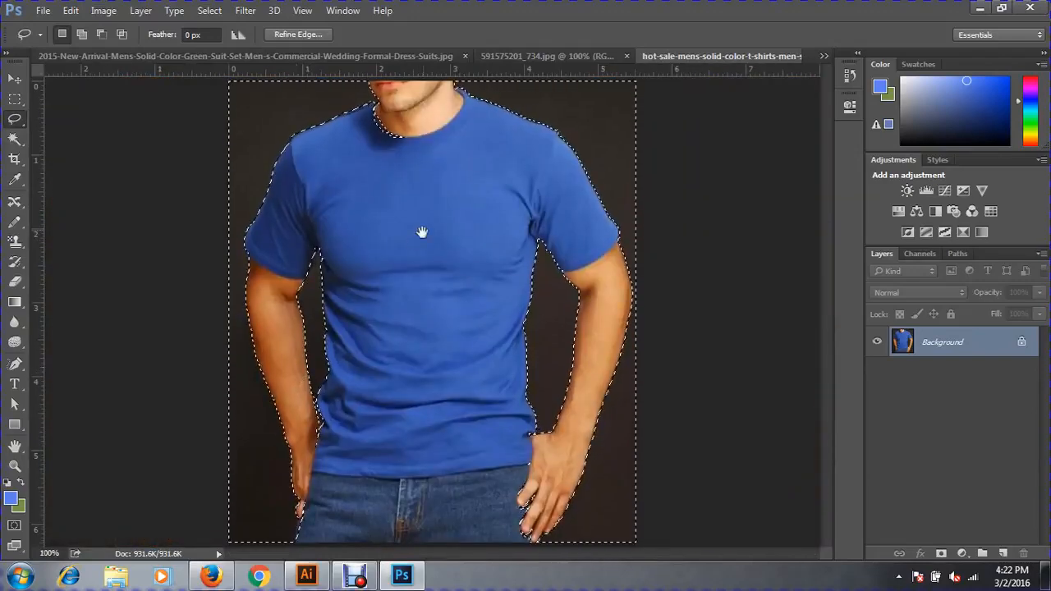
pyautogui.scroll(2, 429, 241)
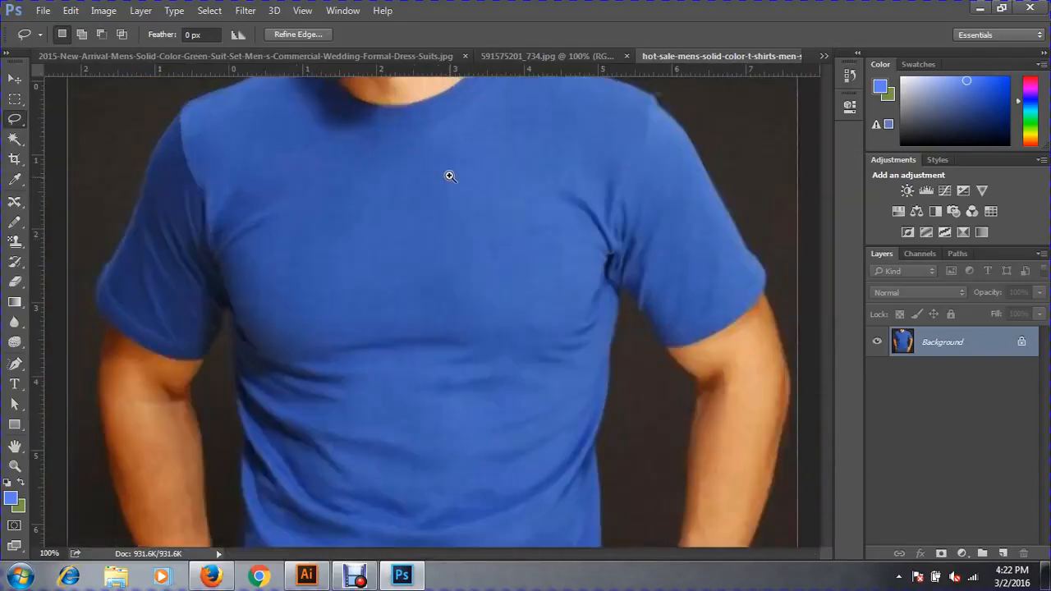
pyautogui.moveTo(427, 265); pyautogui.dragTo(424, 347)
pyautogui.scroll(1, 424, 349)
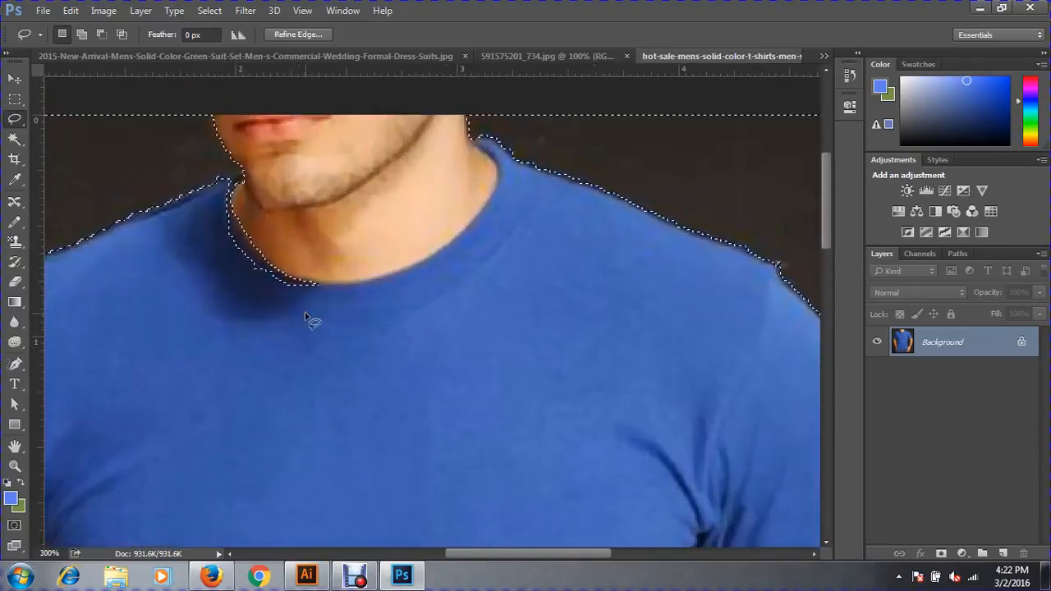
pyautogui.press('alt')
pyautogui.moveTo(267, 302)
pyautogui.mouseDown()
pyautogui.moveTo(239, 284)
pyautogui.moveTo(211, 232)
pyautogui.moveTo(217, 192)
pyautogui.moveTo(235, 177)
pyautogui.moveTo(287, 188)
pyautogui.moveTo(337, 223)
pyautogui.moveTo(366, 279)
pyautogui.moveTo(332, 309)
pyautogui.moveTo(289, 320)
pyautogui.mouseUp()
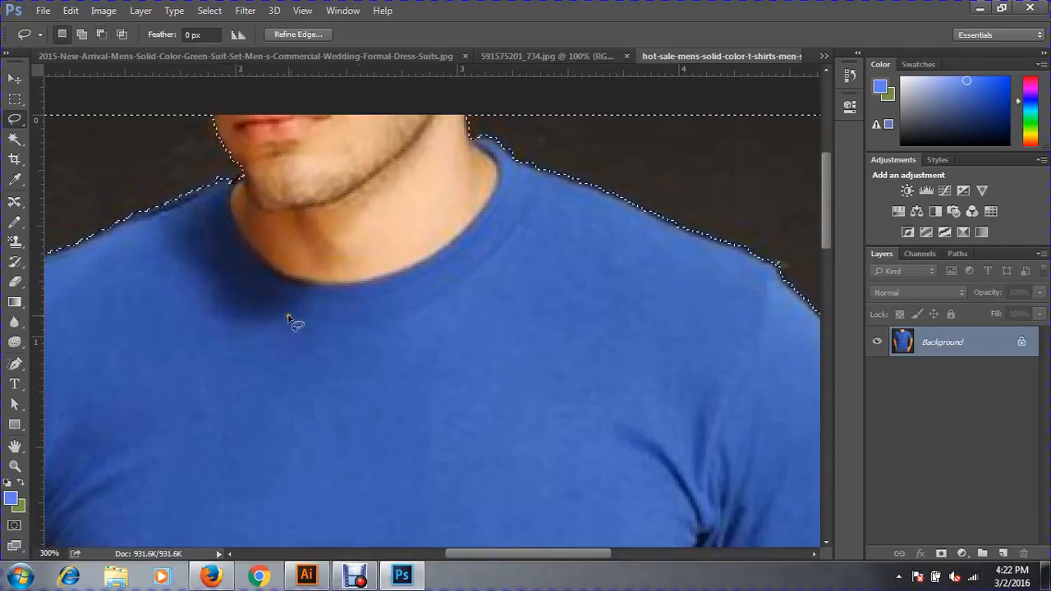
# Step: Invert the selection to the man in the blue T-shirt and cut the figure out of the photo
pyautogui.hotkey('ctrl', '-')
pyautogui.hotkey('ctrl', '-')
pyautogui.hotkey('ctrl', '-')
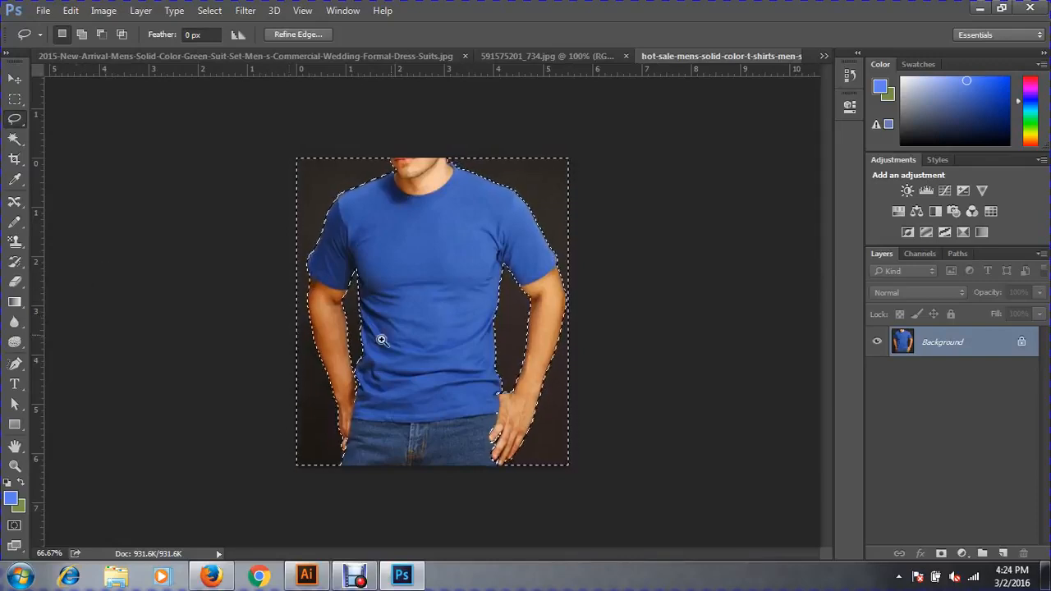
pyautogui.hotkey('ctrl', '+')
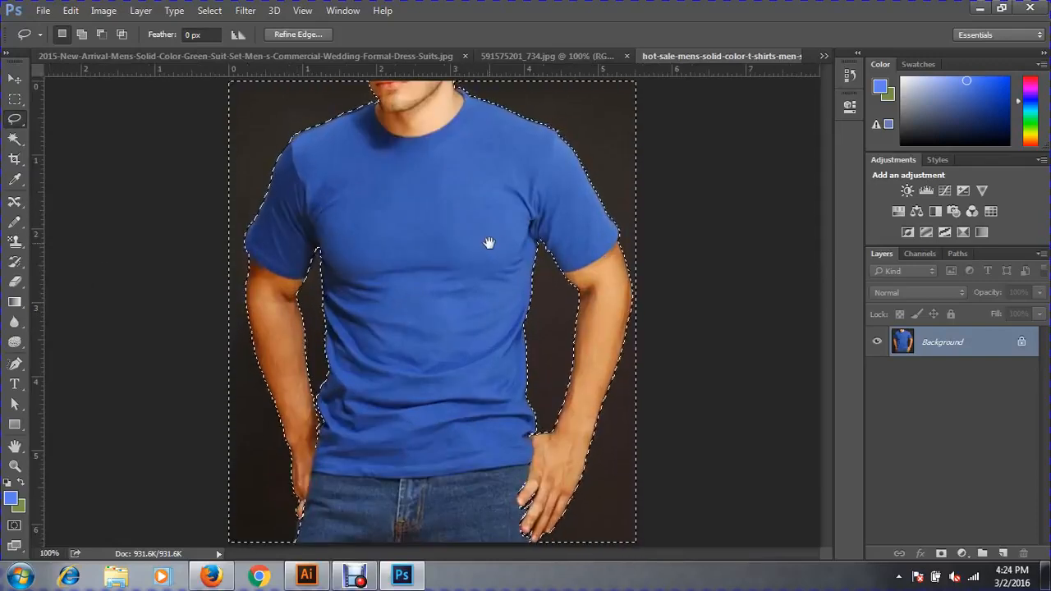
pyautogui.hotkey('ctrl', '-')
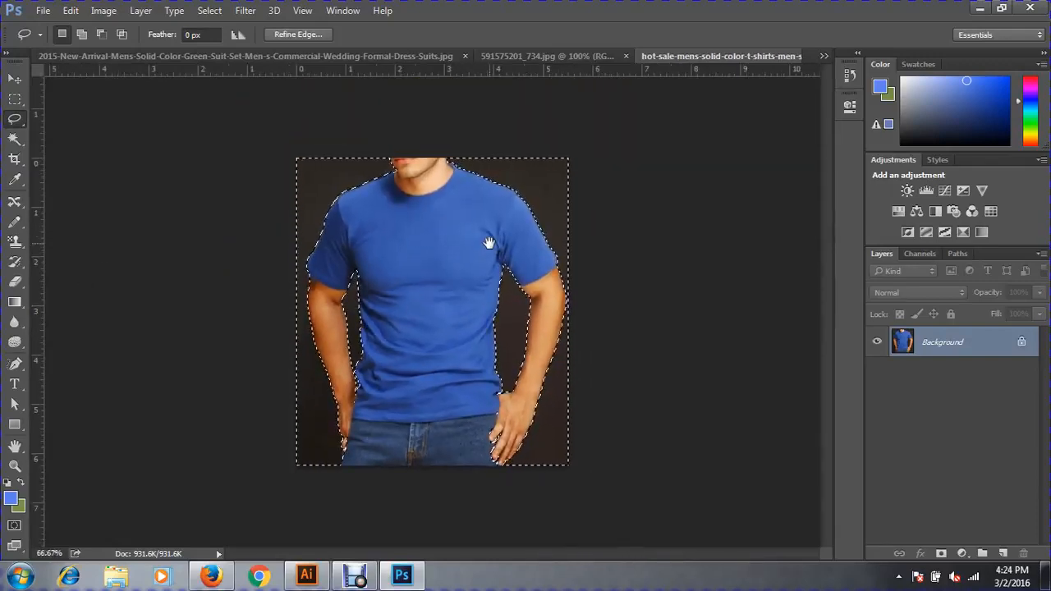
pyautogui.hotkey('ctrl', 'shift', 'i')
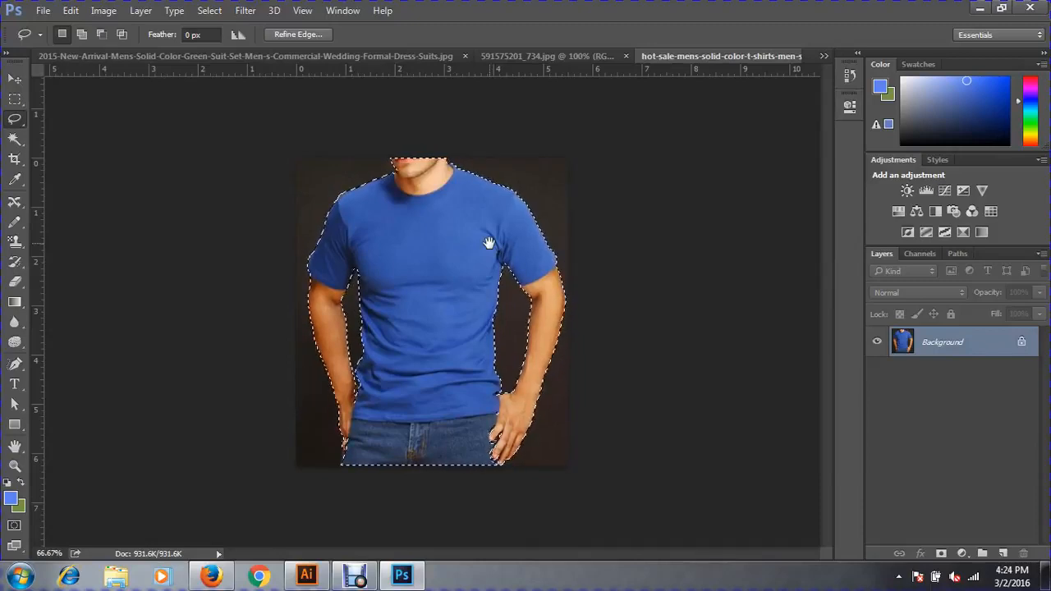
pyautogui.hotkey('ctrl', 'd')
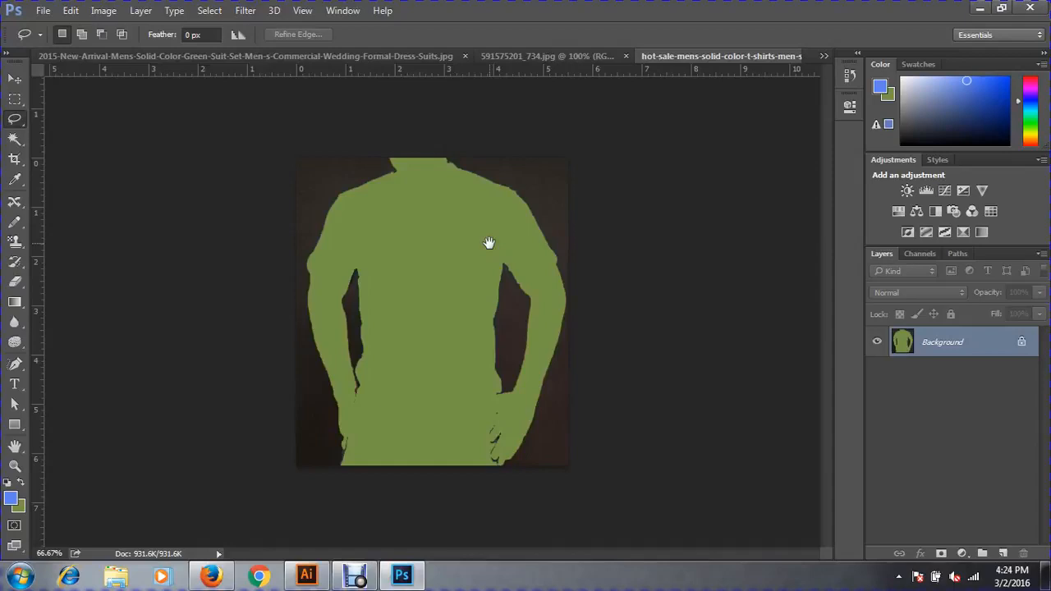
# Step: Paste the cut-out figure into the sea-09.jpg document as a new layer and activate the Move tool
pyautogui.hotkey('ctrl', 'Tab')
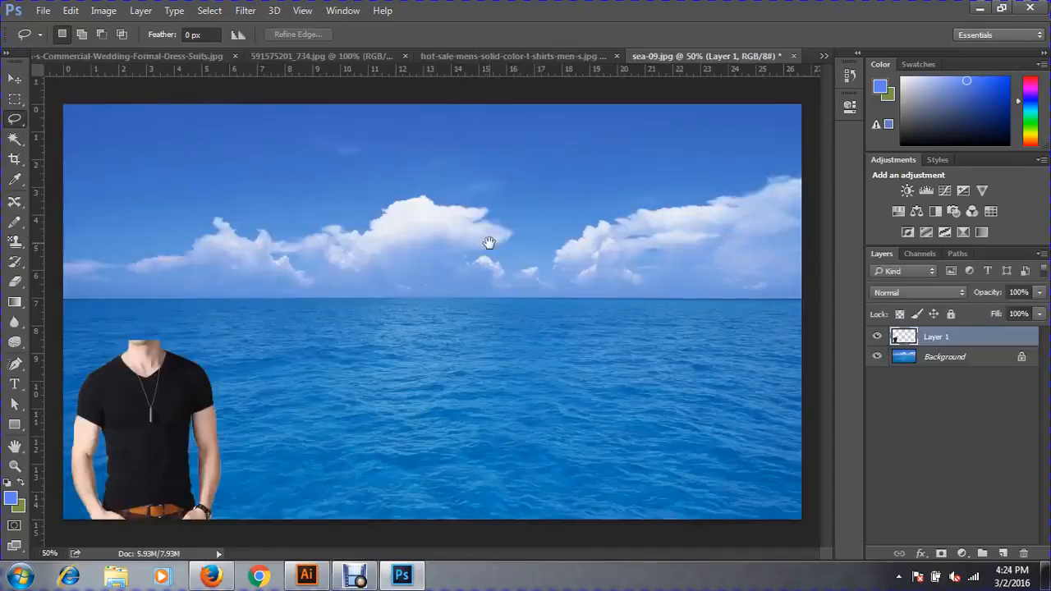
pyautogui.hotkey('ctrl', 'v')
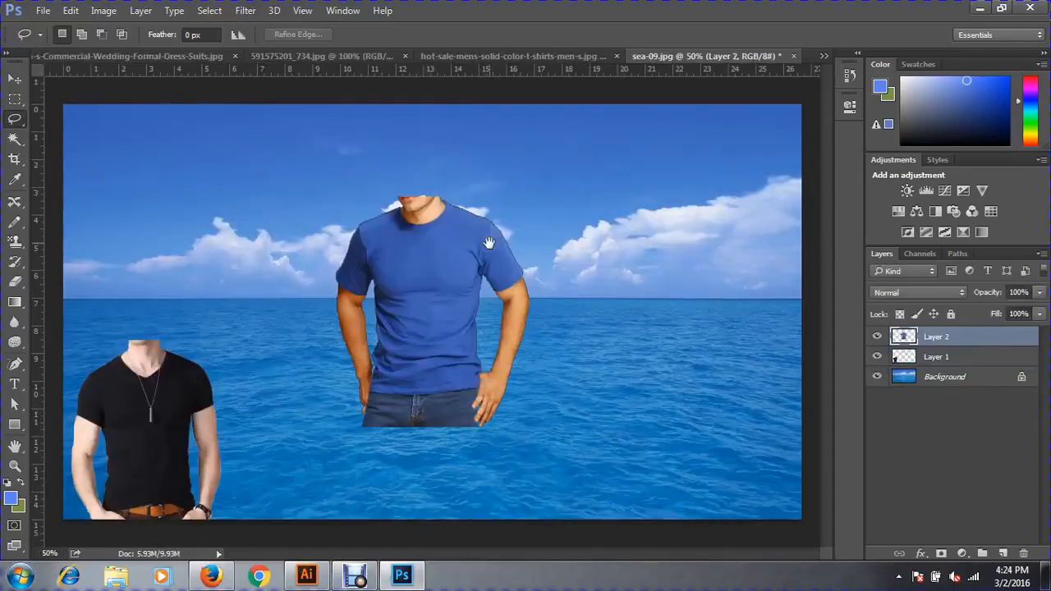
pyautogui.click(15, 78)
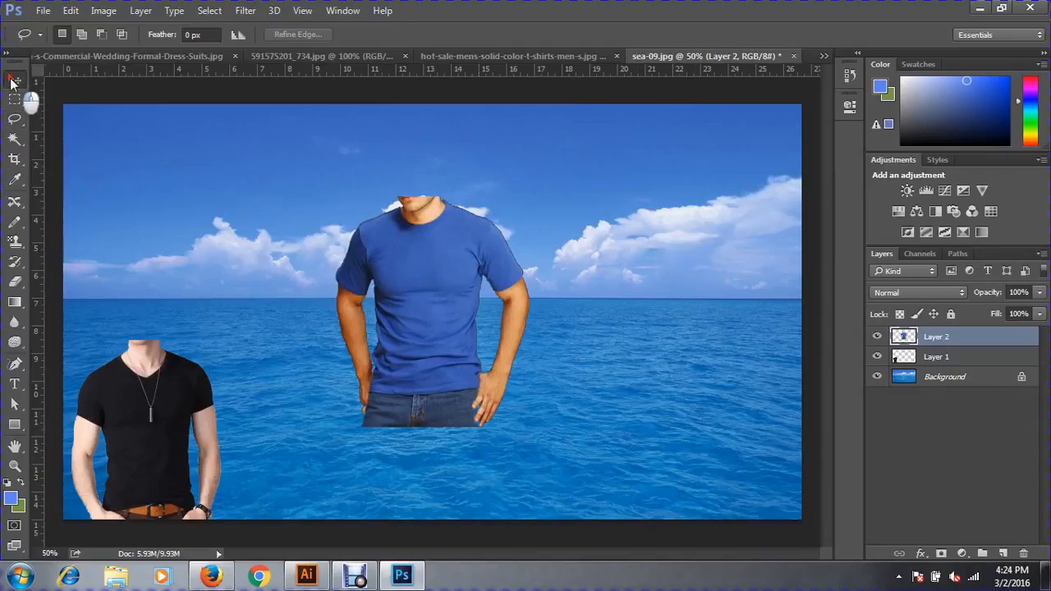
# Step: Move the blue T-shirt figure into the lower-right corner of the sea photo, flush with its bottom edge
pyautogui.moveTo(419, 278); pyautogui.dragTo(697, 363)
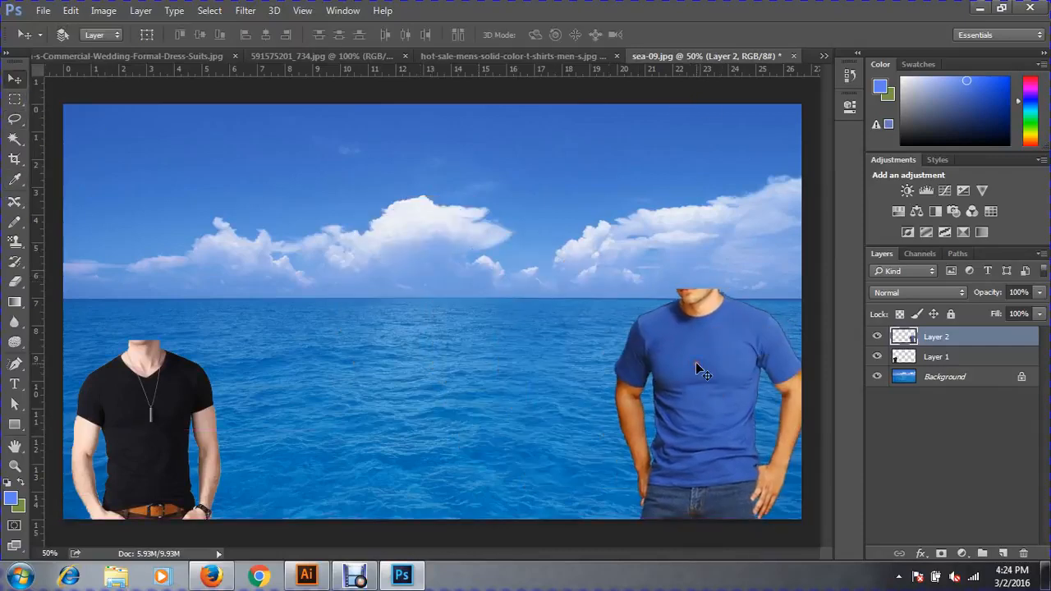
# Step: Switch to the hot-sale men's T-shirt document and close it without saving the changes
pyautogui.hotkey('ctrl', 'Tab')
pyautogui.hotkey('ctrl', 'Tab')
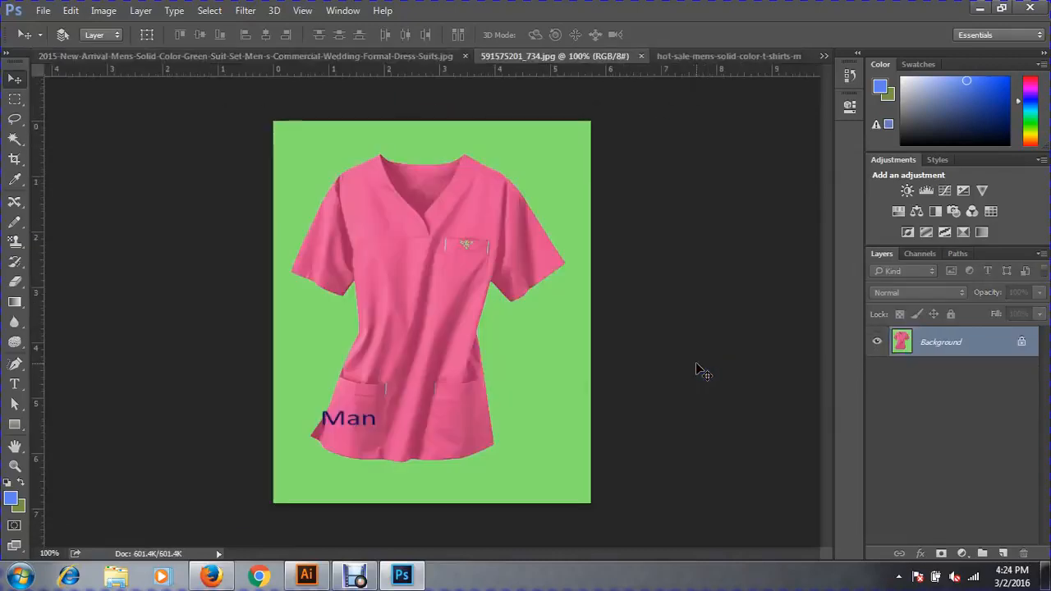
pyautogui.hotkey('ctrl', 'Tab')
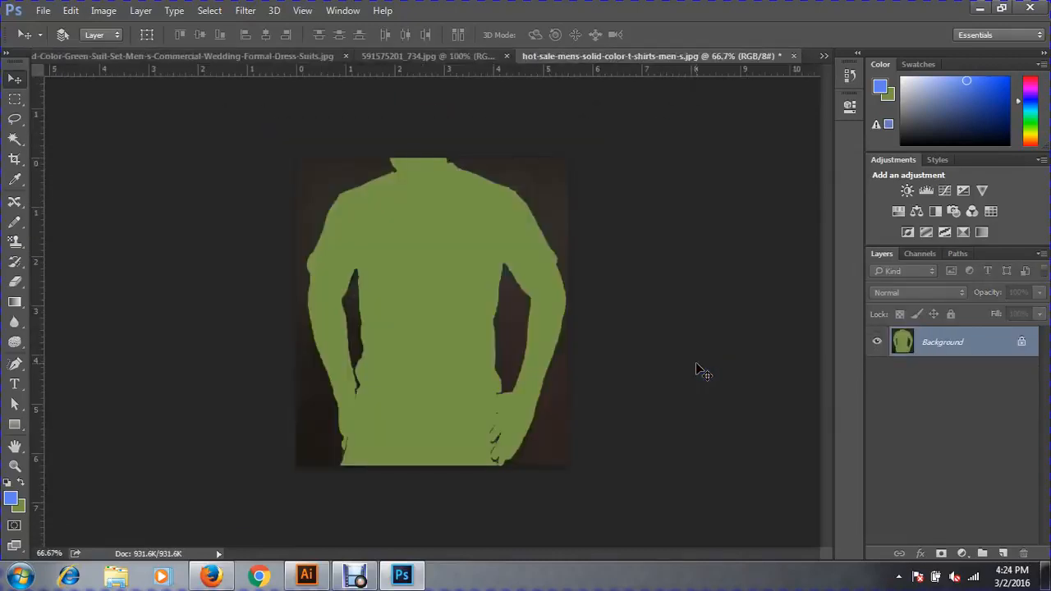
pyautogui.hotkey('ctrl', 'w')
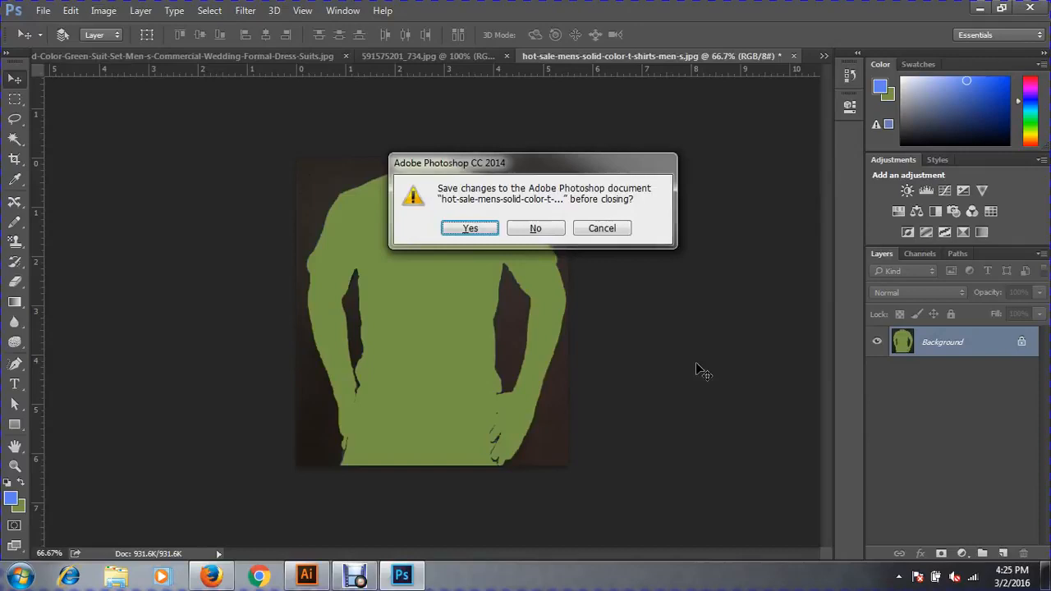
pyautogui.press('n')
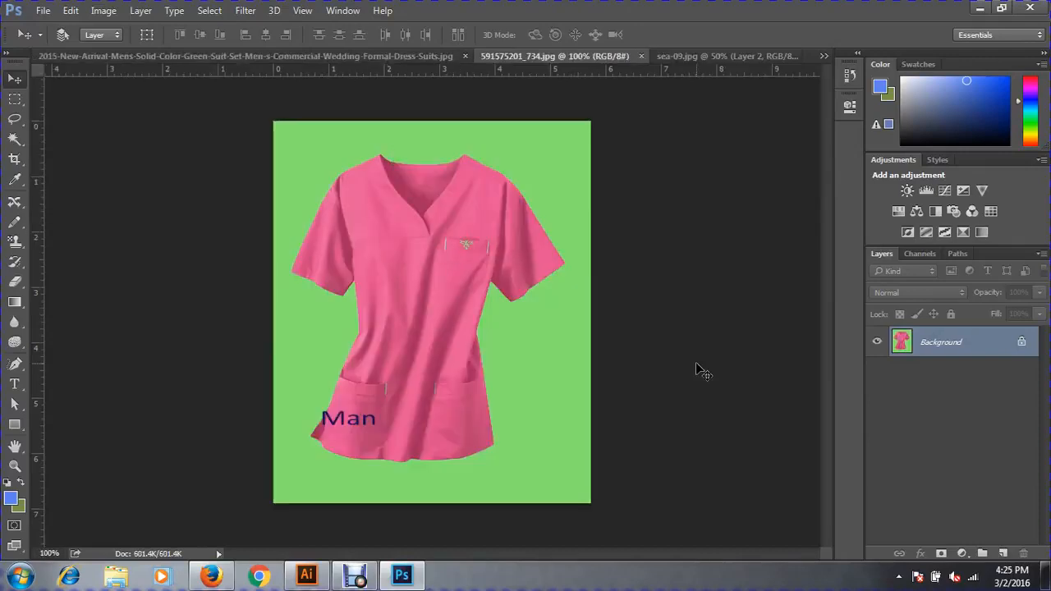
# Step: Cut the pink shirt out of its green backdrop using the Magic Wand and an inverted selection, and close 591575201_734.jpg without saving
pyautogui.click(504, 361)
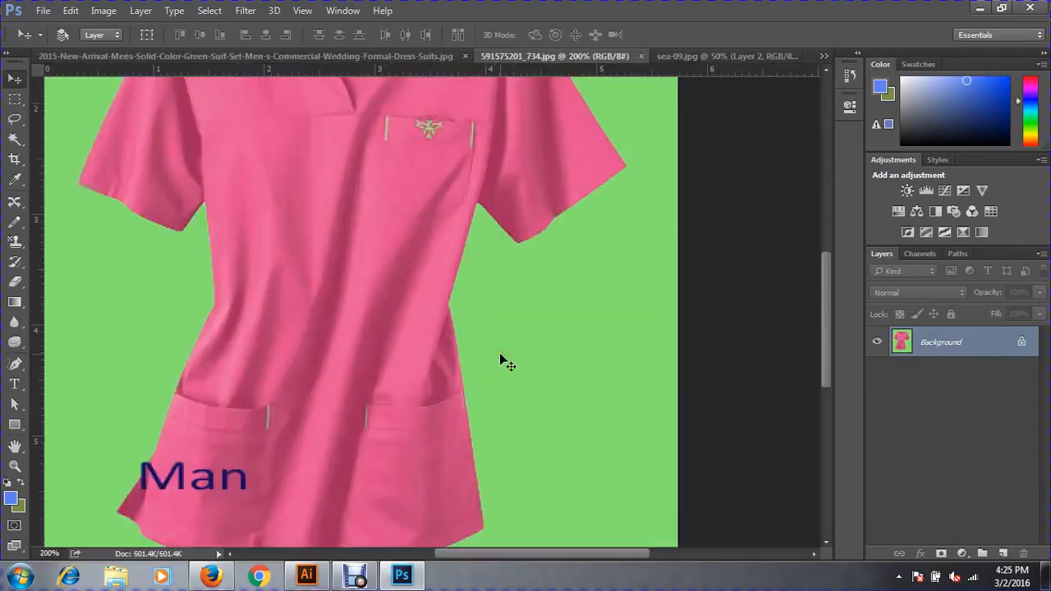
pyautogui.keyDown('alt'); pyautogui.click(500, 359); pyautogui.keyUp('alt')
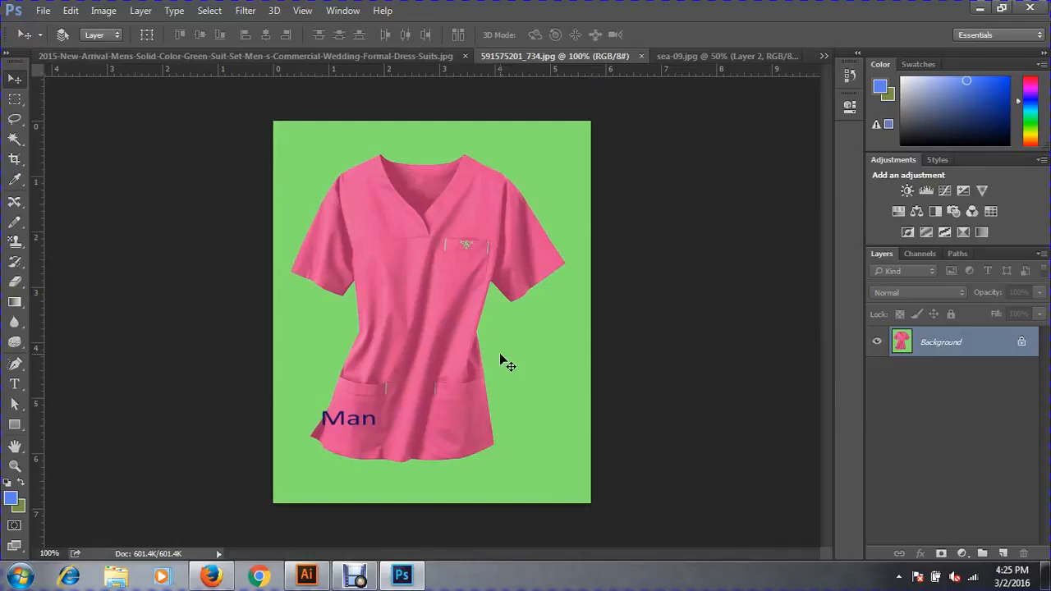
pyautogui.click(15, 139)
pyautogui.click(321, 148)
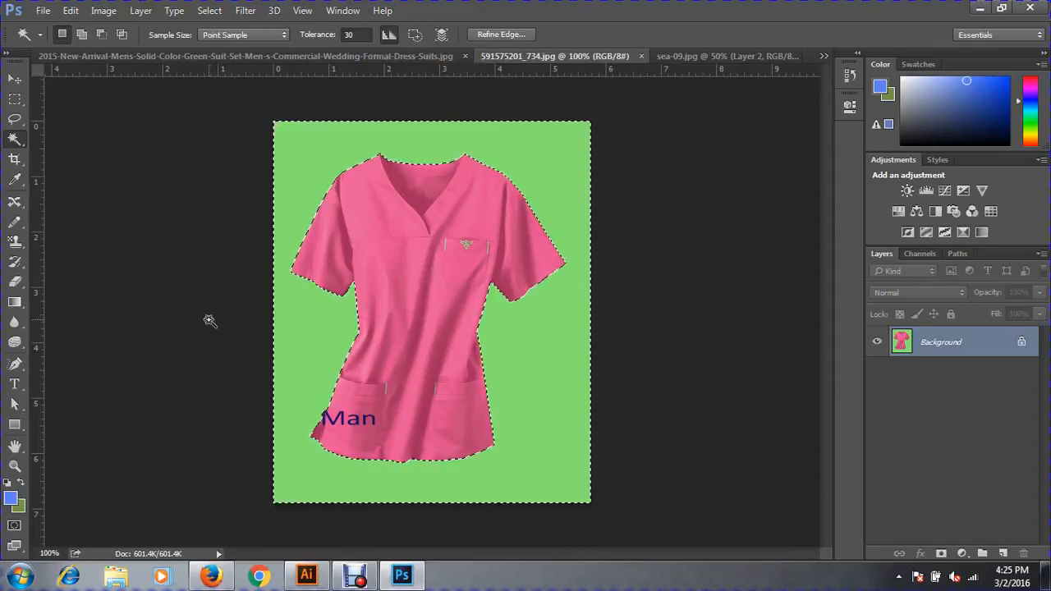
pyautogui.hotkey('ctrl', 'd')
pyautogui.hotkey('ctrl', 'BackSpace')
pyautogui.hotkey('ctrl', 'd')
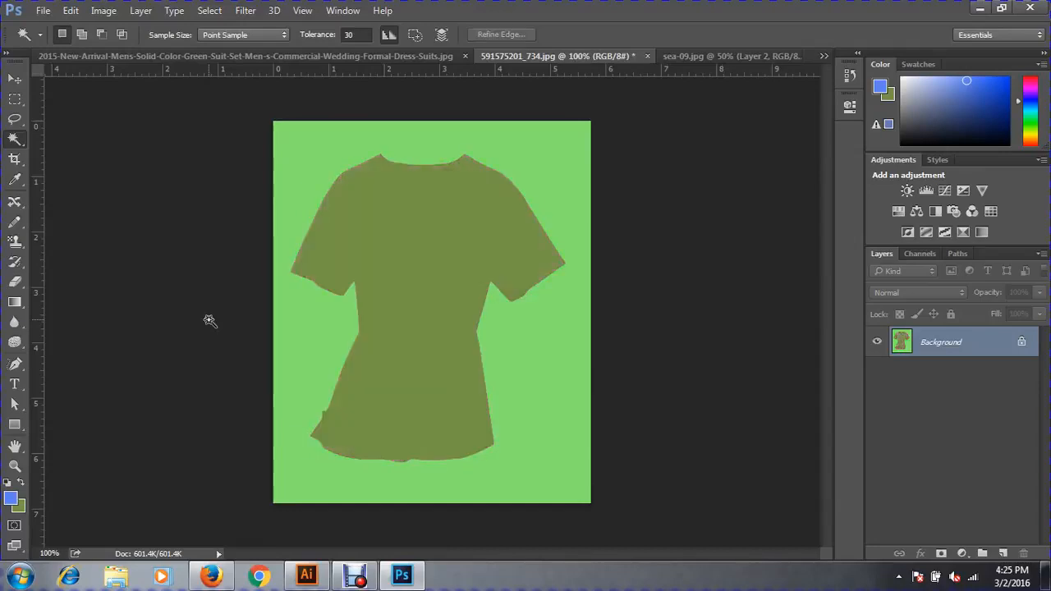
pyautogui.hotkey('ctrl', 'w')
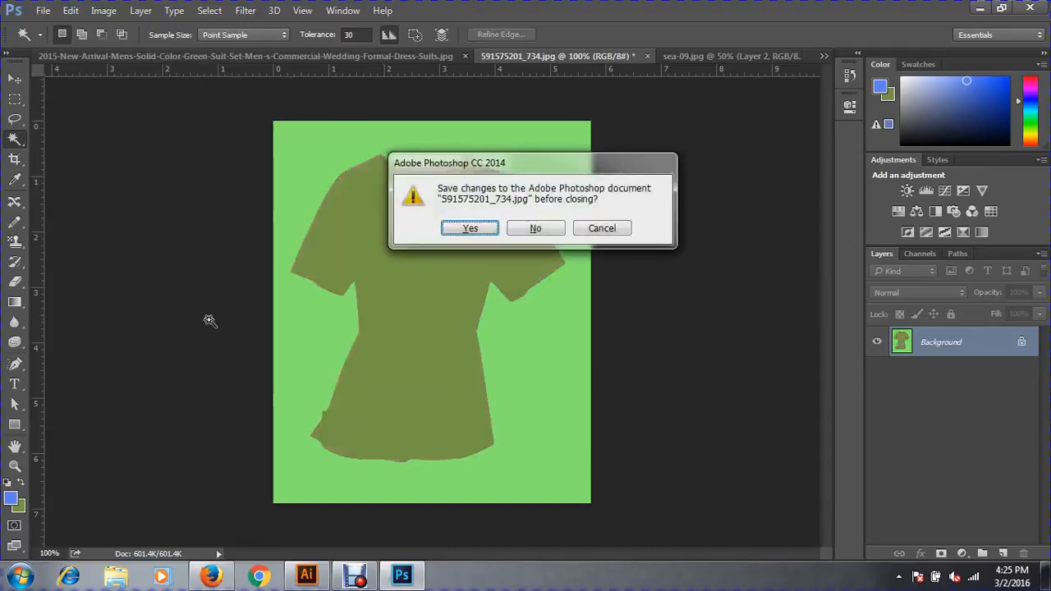
pyautogui.press('n')
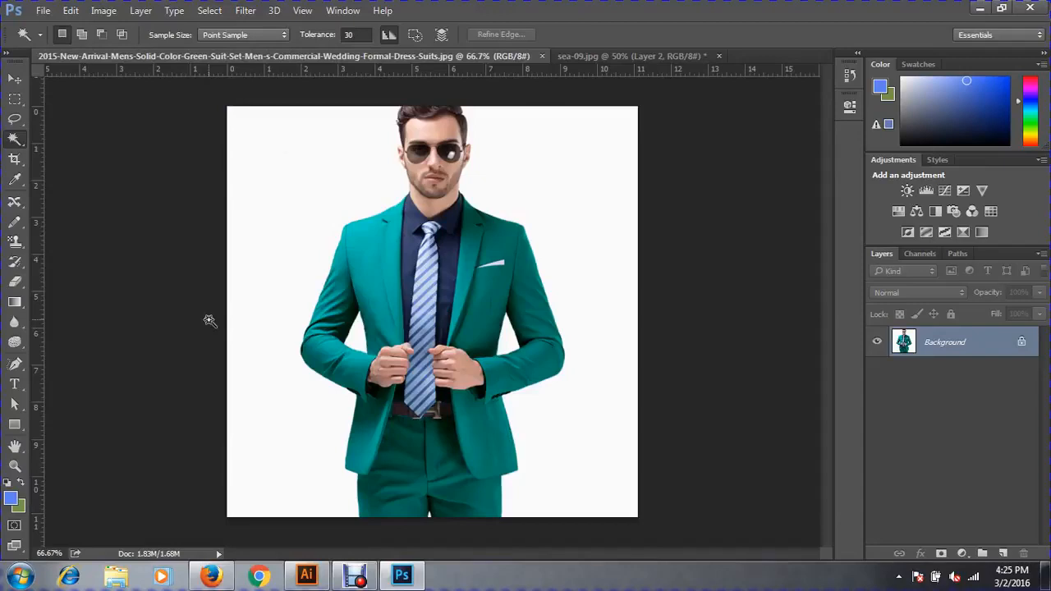
# Step: Paste the pink shirt into sea-09.jpg as a new layer and move it down beside the black T-shirt figure
pyautogui.hotkey('ctrl', 'Tab')
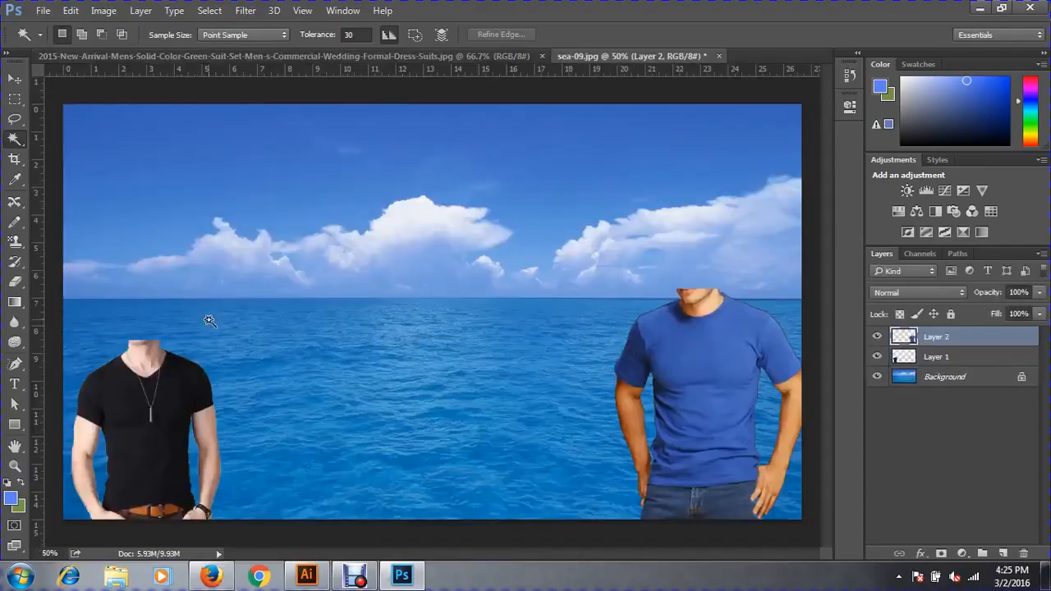
pyautogui.hotkey('ctrl', 'v')
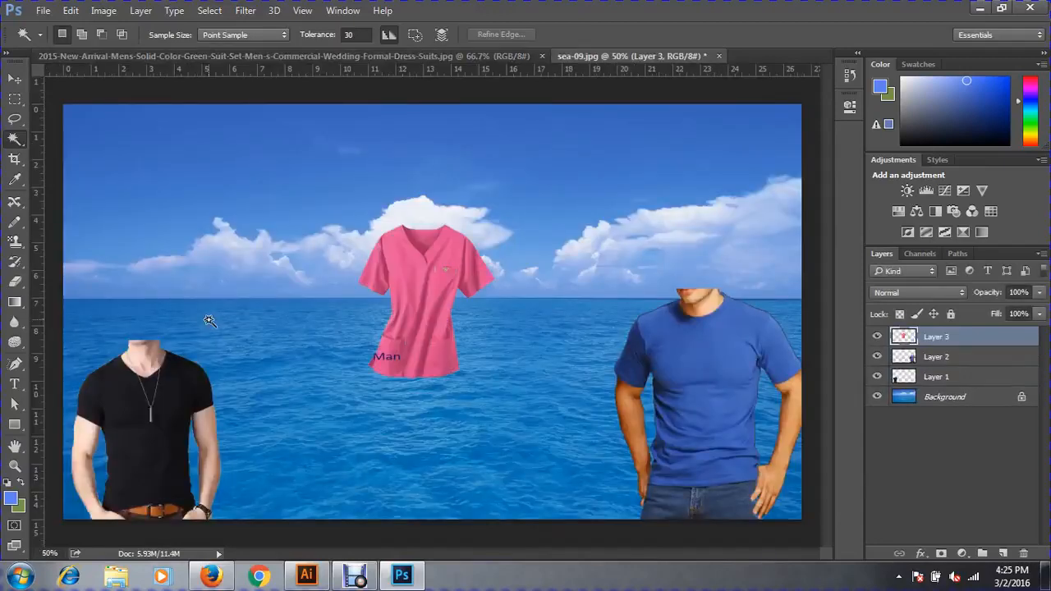
pyautogui.click(15, 79)
pyautogui.moveTo(421, 275); pyautogui.dragTo(315, 427)
# Step: Select the white backdrop of the green suit photo with the Magic Wand at a tolerance of 30
pyautogui.hotkey('ctrl', 'Tab')
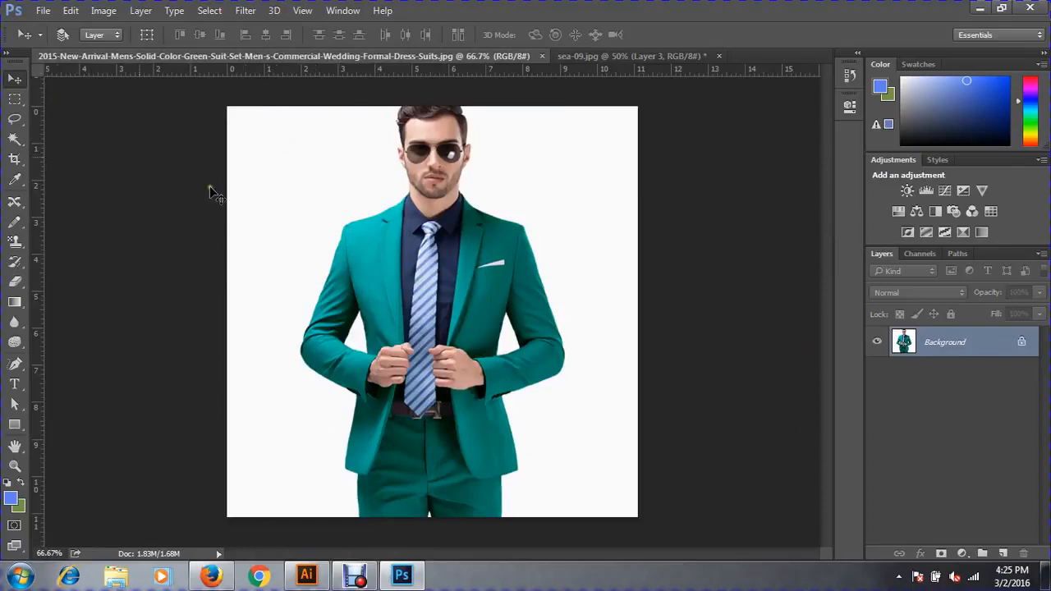
pyautogui.click(12, 140)
pyautogui.click(302, 169)
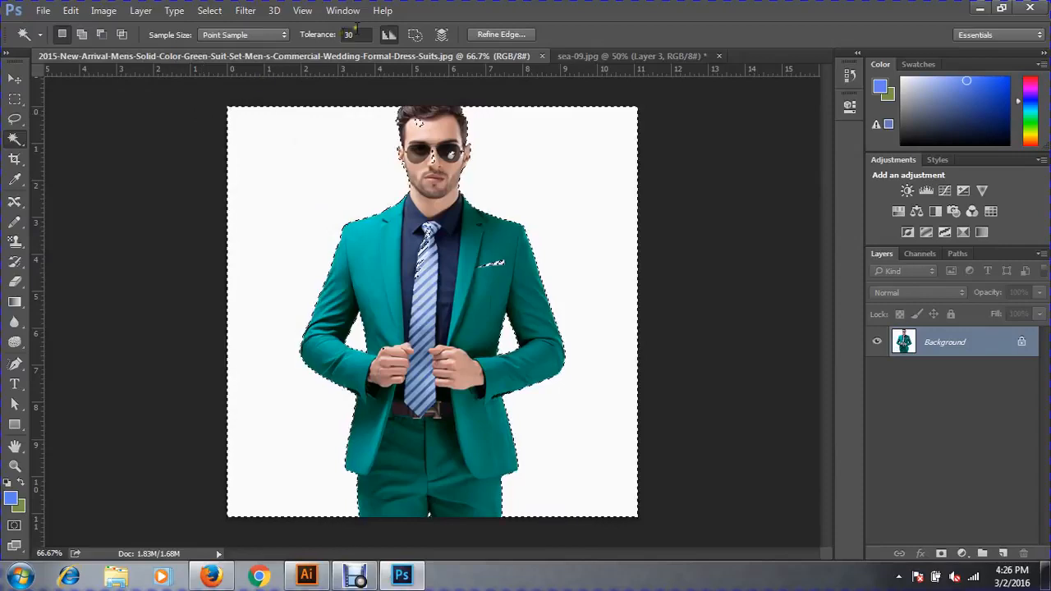
# Step: Try reselecting the suit photo's white backdrop with the Magic Wand tolerance set to 20
pyautogui.click(351, 35)
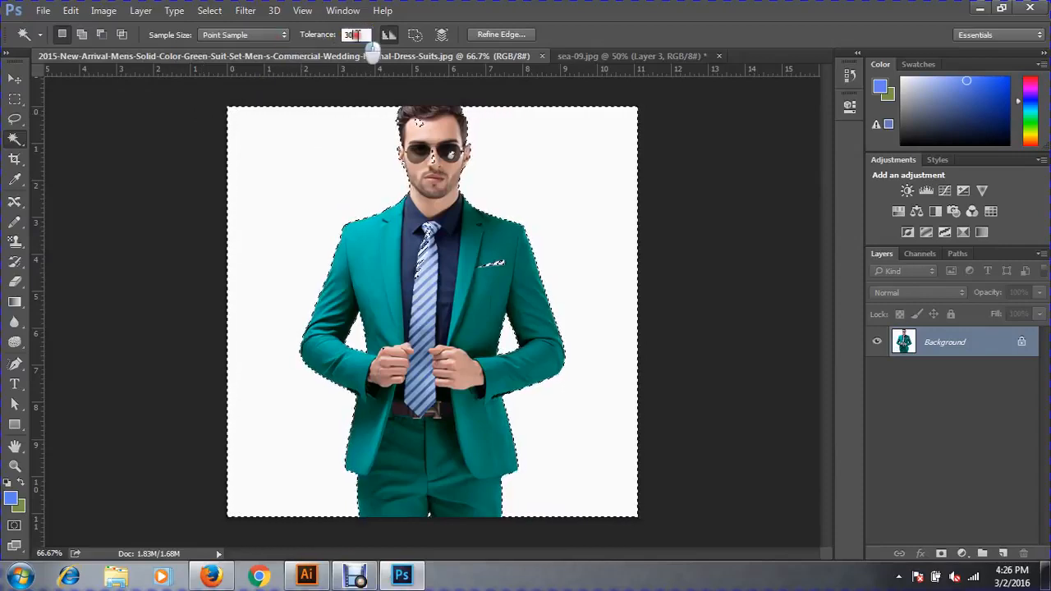
pyautogui.write('20')
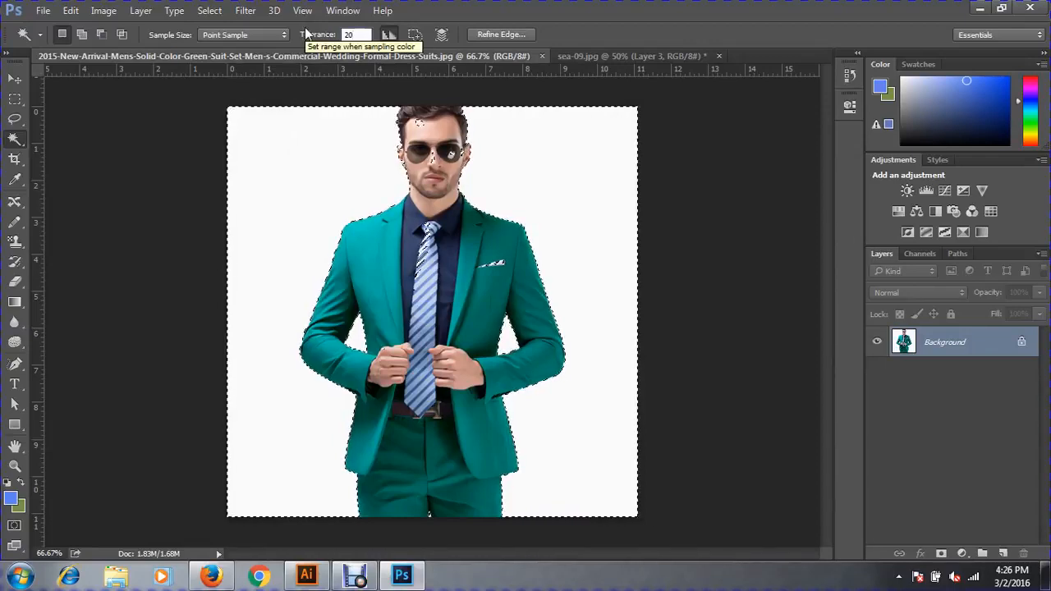
pyautogui.press('Return')
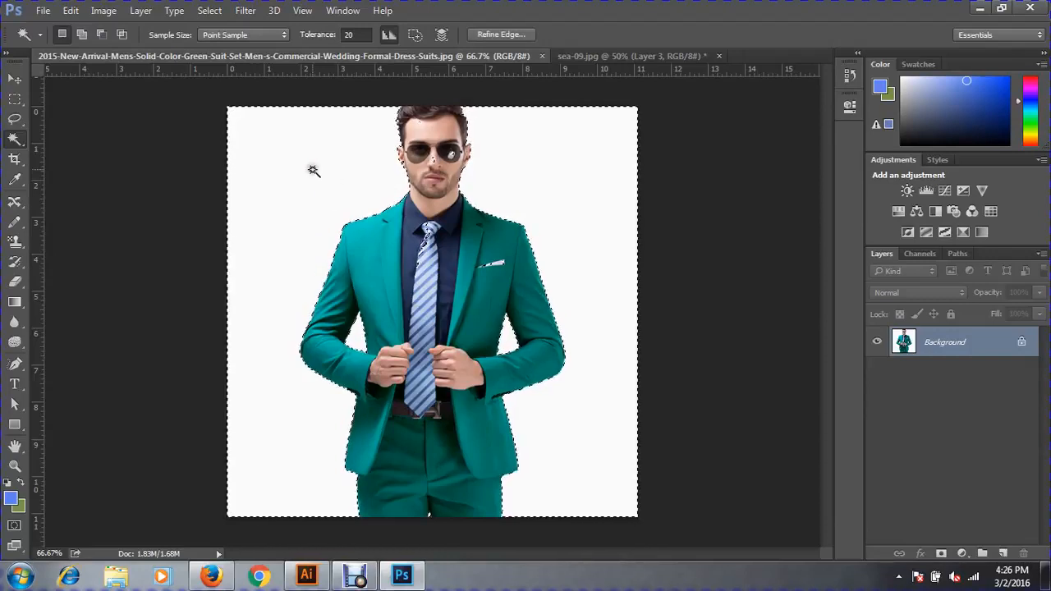
# Step: Clear the selection and reselect the suit photo's white backdrop with the Magic Wand tolerance set to 10
pyautogui.hotkey('ctrl', 'd')
pyautogui.click(361, 34)
pyautogui.write('10')
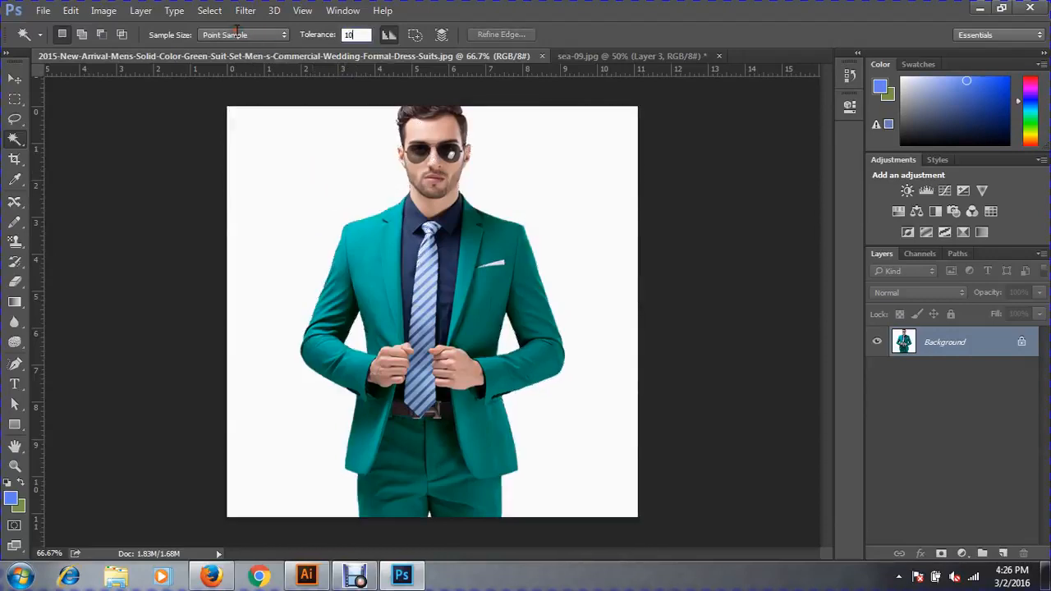
pyautogui.click(293, 161)
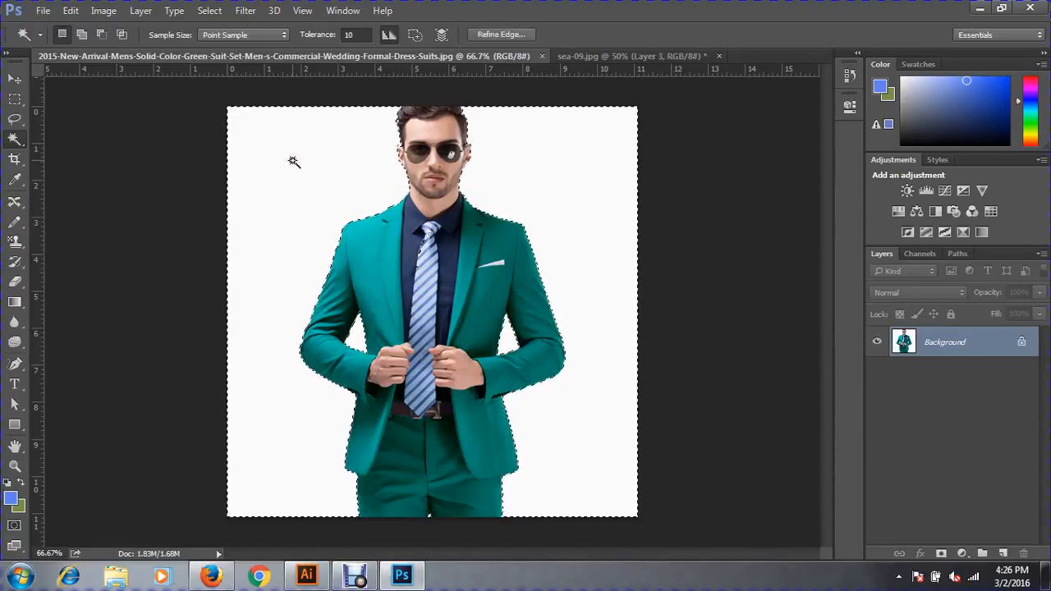
# Step: Invert the selection to the man in the green suit, cut him out, and close the suit photo without saving
pyautogui.hotkey('ctrl', 'shift', 'i')
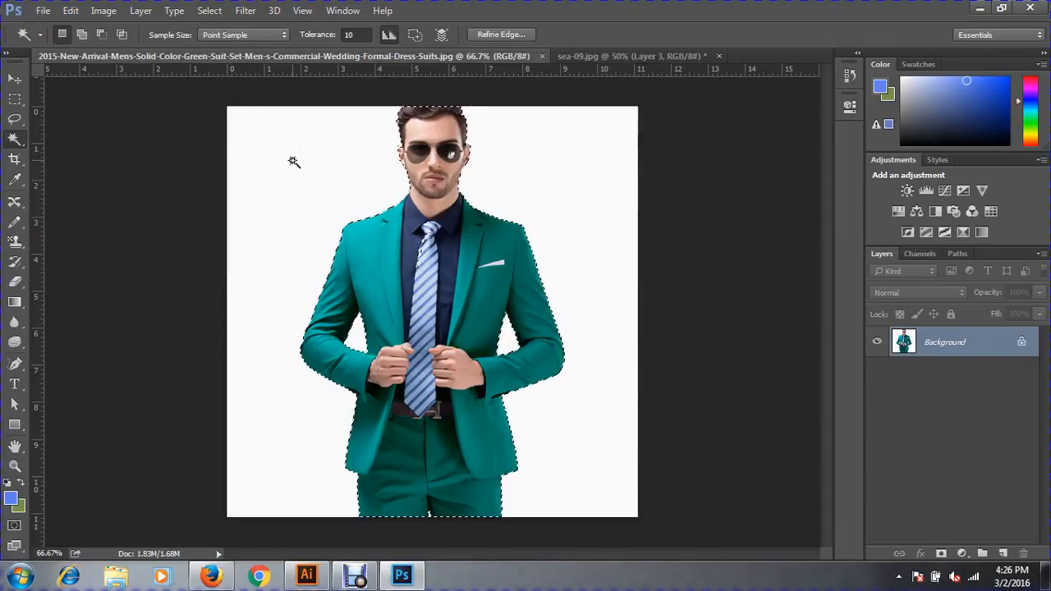
pyautogui.hotkey('ctrl', 'BackSpace')
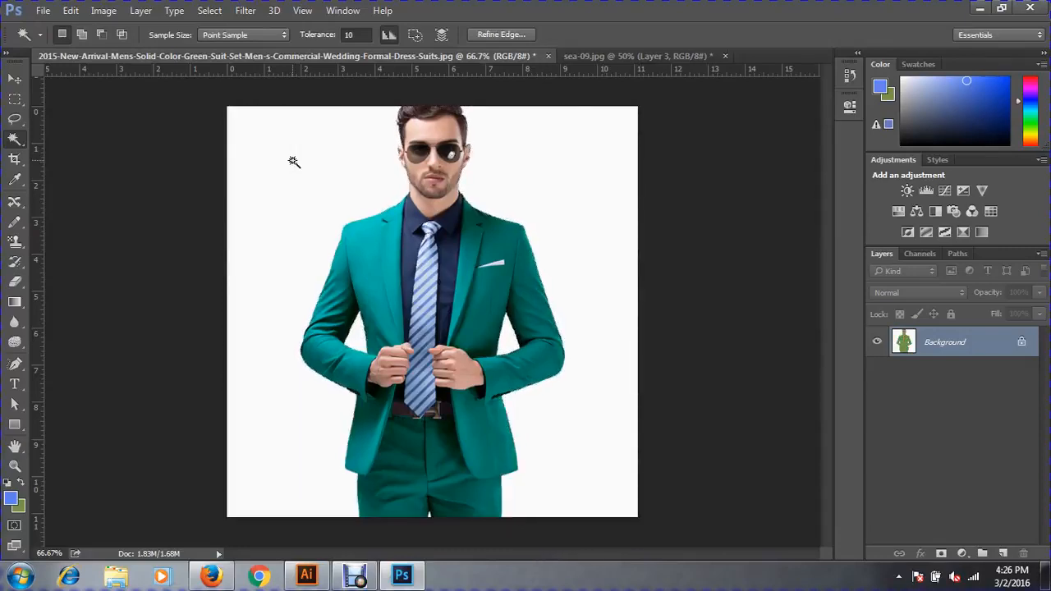
pyautogui.hotkey('ctrl', 'd')
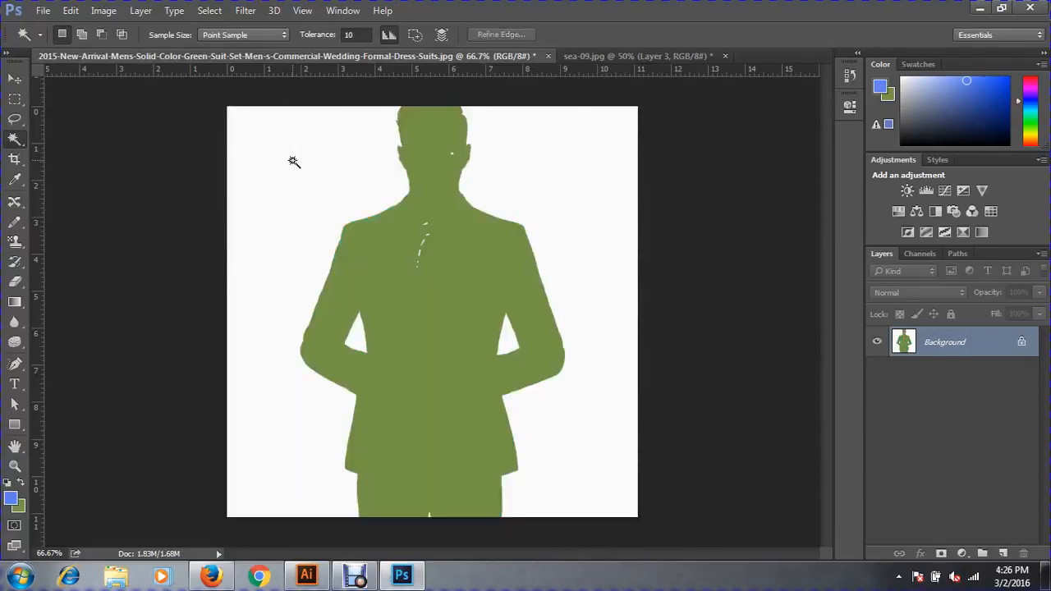
pyautogui.hotkey('ctrl', 'w')
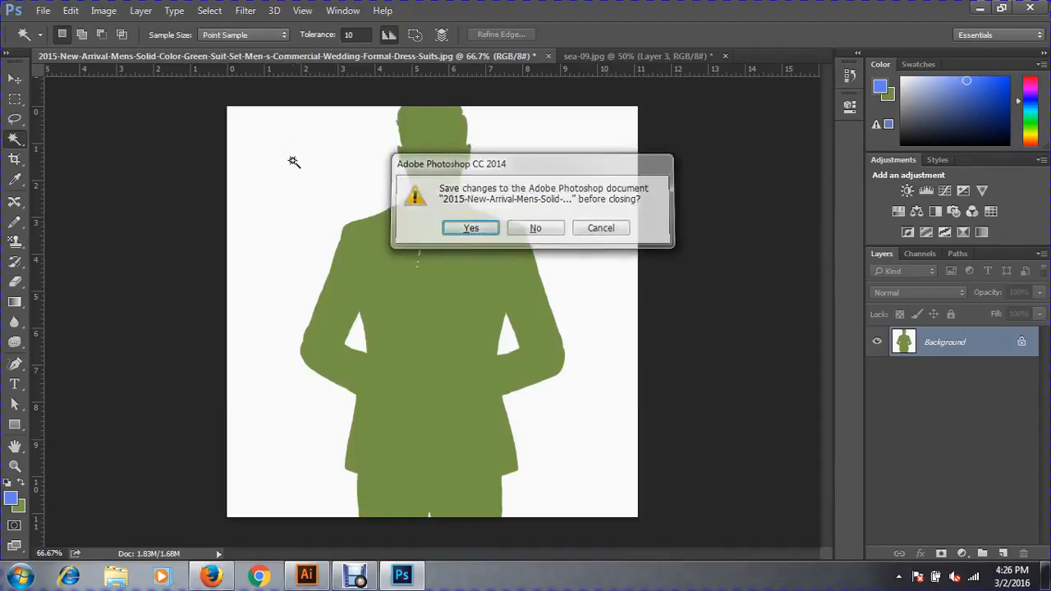
pyautogui.press('n')
# Step: Paste the suited man into sea-09.jpg and move him between the pink shirt and the blue T-shirt figure, down to the bottom edge
pyautogui.hotkey('ctrl', 'v')
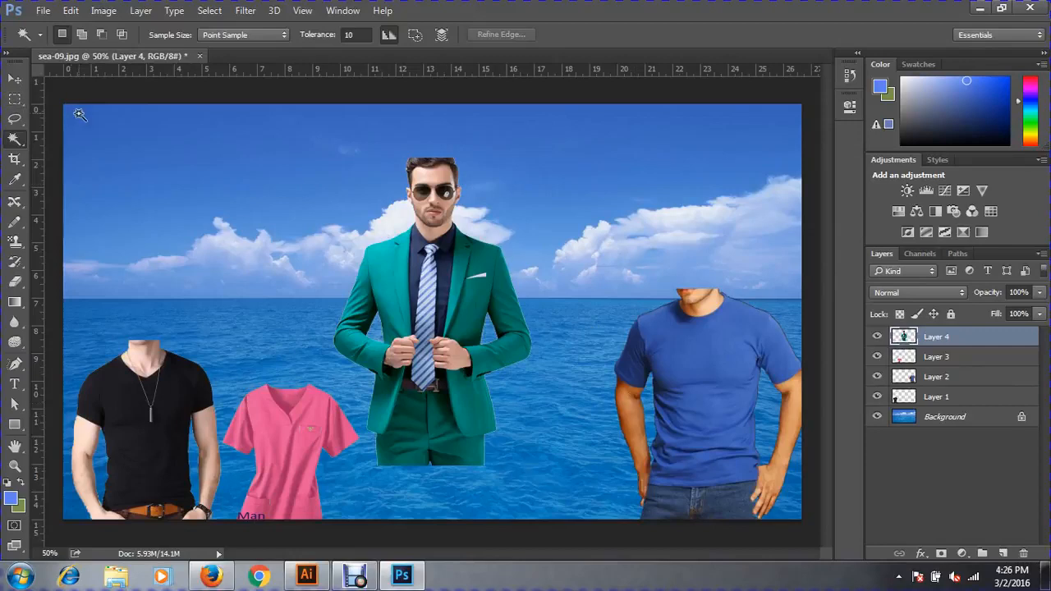
pyautogui.click(14, 78)
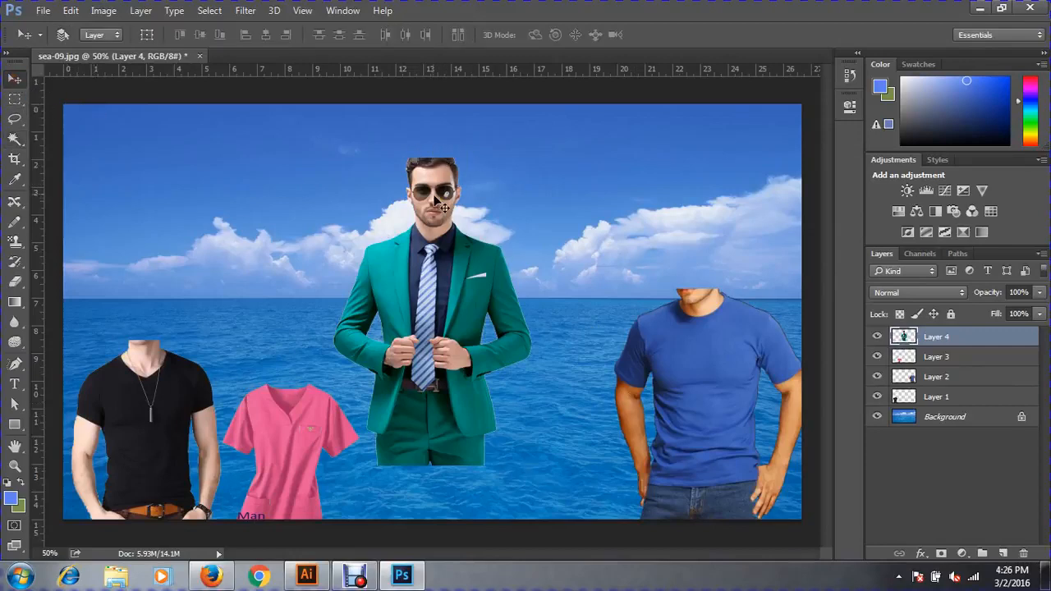
pyautogui.moveTo(443, 199); pyautogui.dragTo(507, 220)
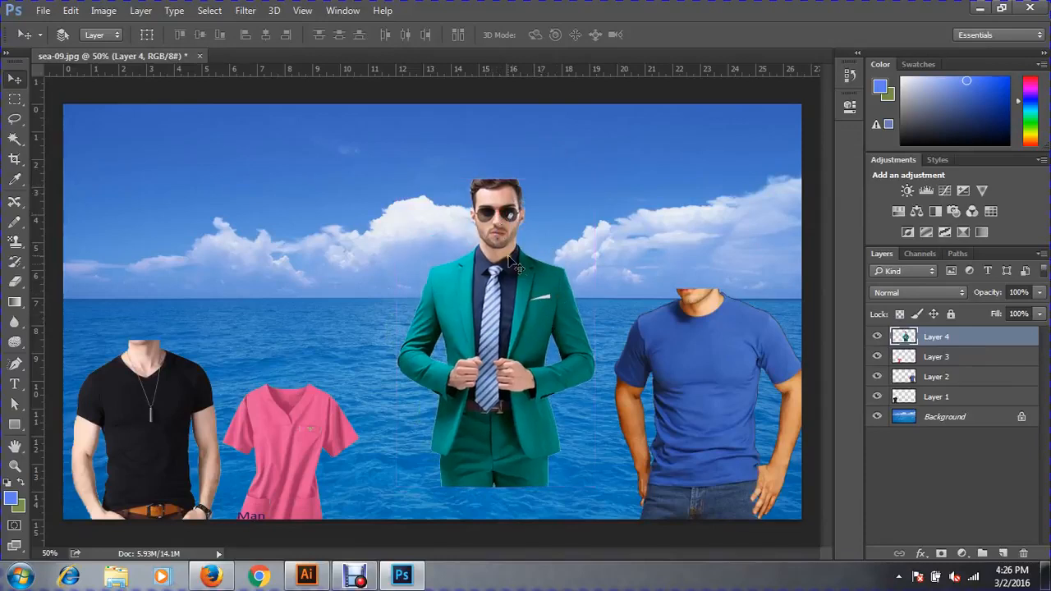
pyautogui.moveTo(509, 261); pyautogui.dragTo(515, 312)
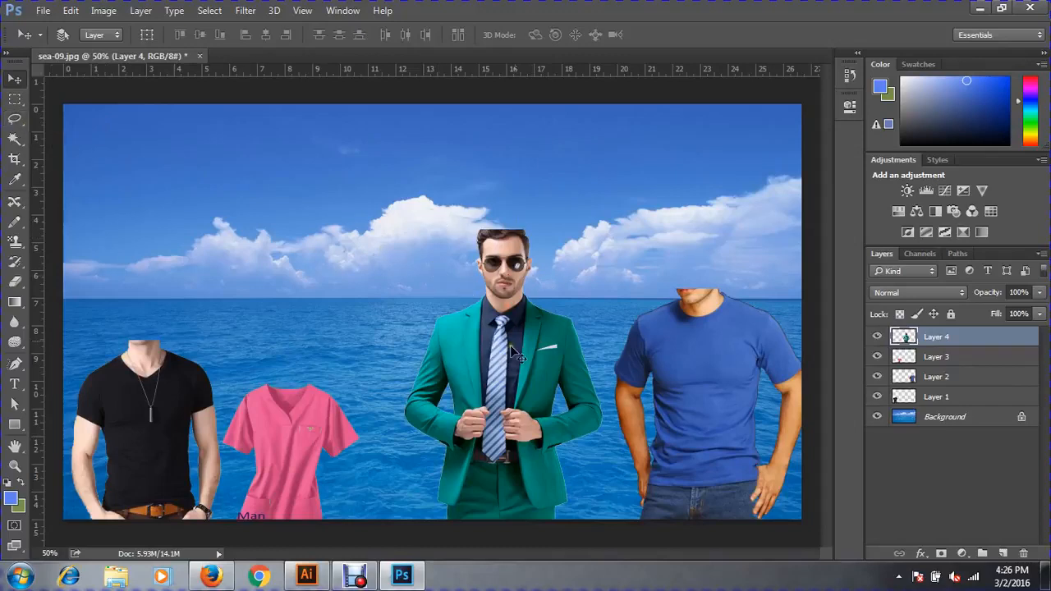
pyautogui.moveTo(513, 351); pyautogui.dragTo(501, 370)
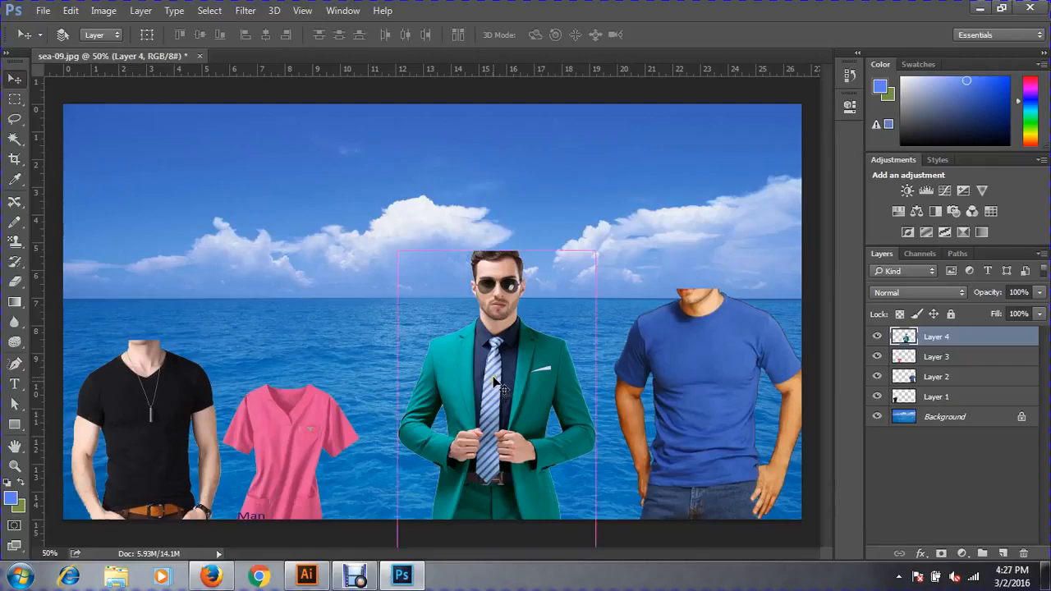
# Step: Create a 517 × 800 pixel document from the Clipboard preset with Transparent background contents and paste the suited man into it
pyautogui.hotkey('ctrl', 'n')
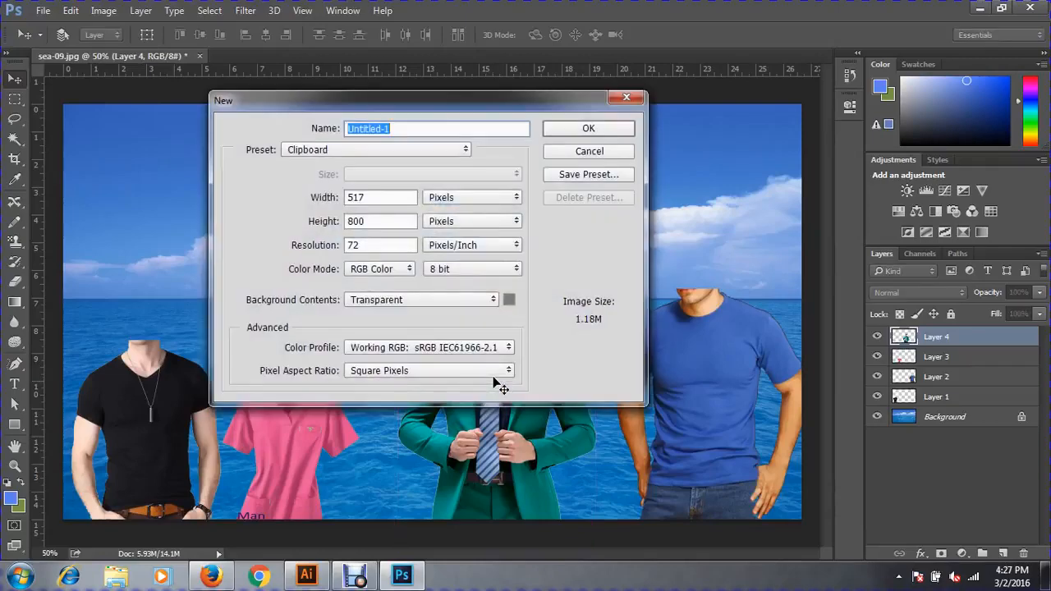
pyautogui.moveTo(389, 103); pyautogui.dragTo(862, 273)
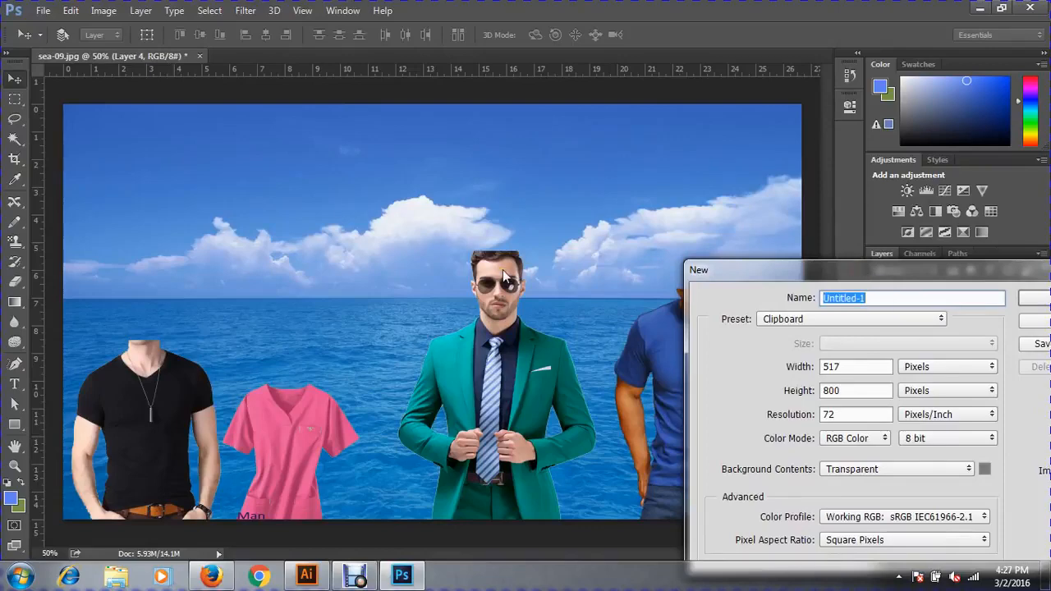
pyautogui.moveTo(831, 270); pyautogui.dragTo(348, 144)
pyautogui.click(354, 341)
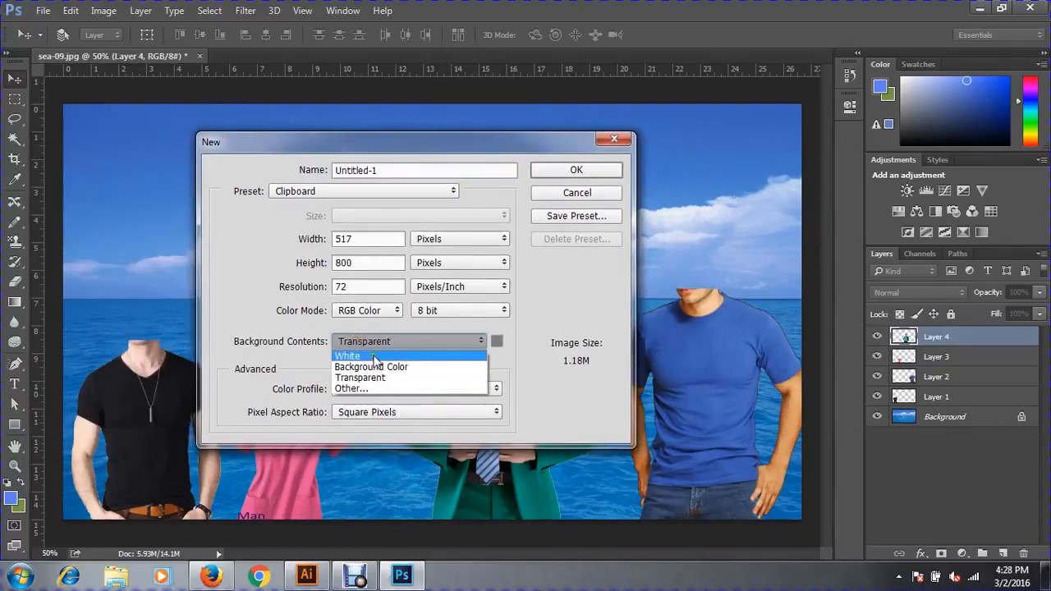
pyautogui.click(454, 377)
pyautogui.click(579, 171)
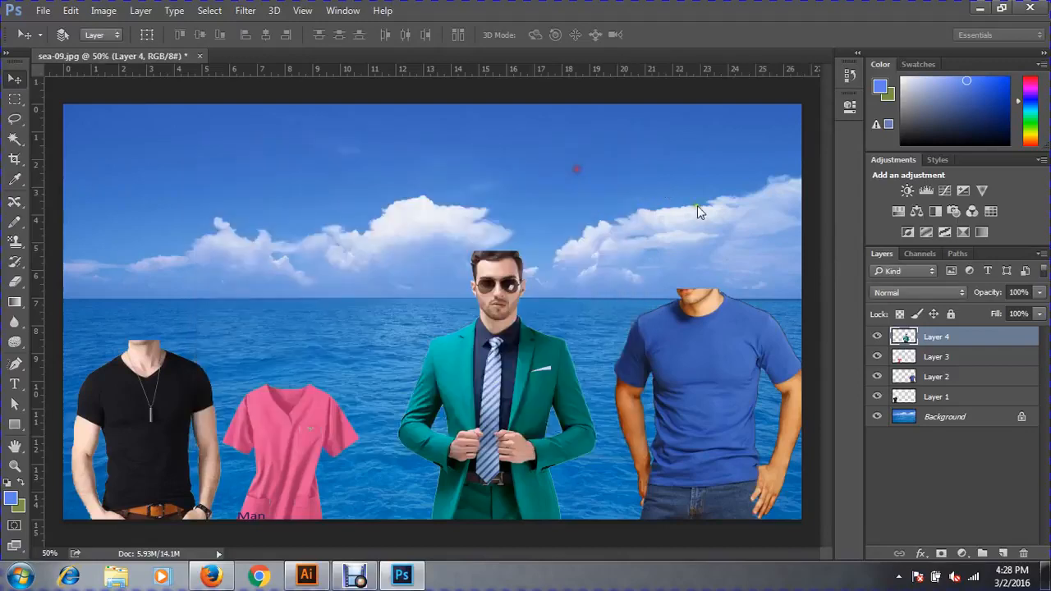
pyautogui.hotkey('ctrl', 'v')
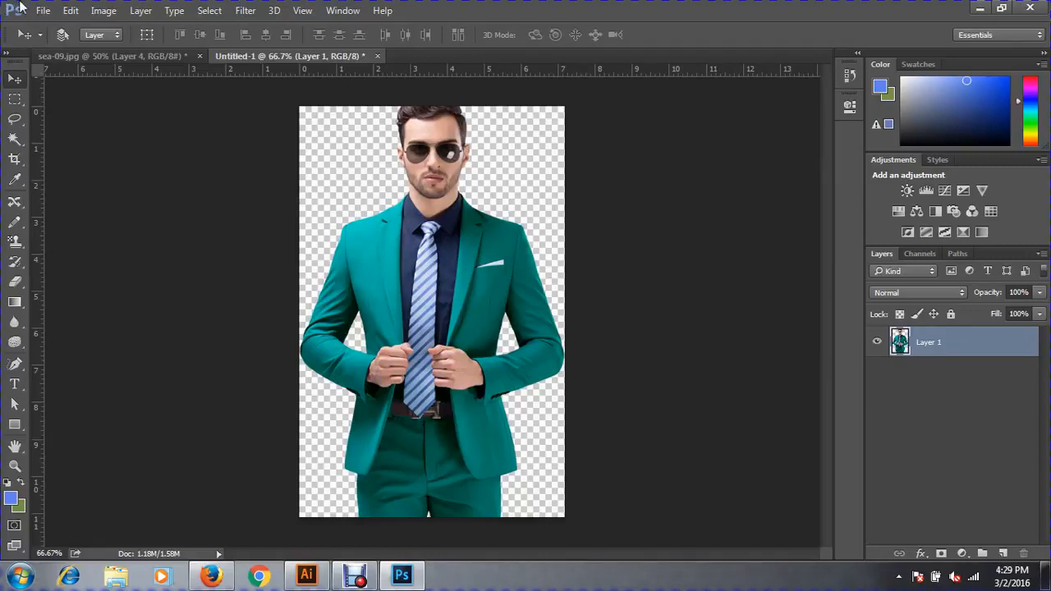
# Step: Save the suited man document in the 1st Class folder as transparent man, in Photoshop PSD format with Maximize Compatibility on
pyautogui.click(44, 10)
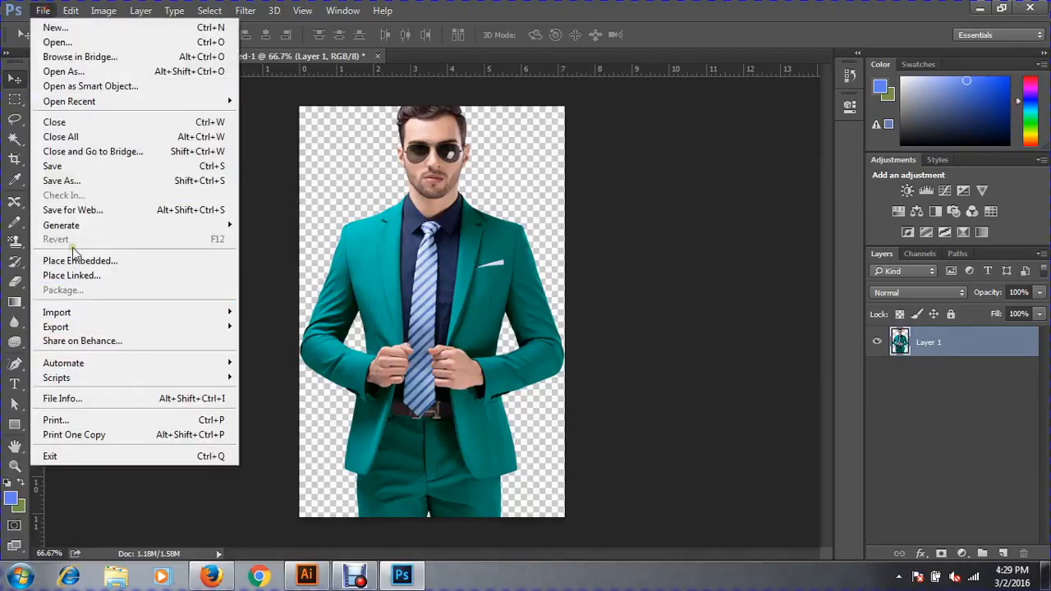
pyautogui.click(87, 180)
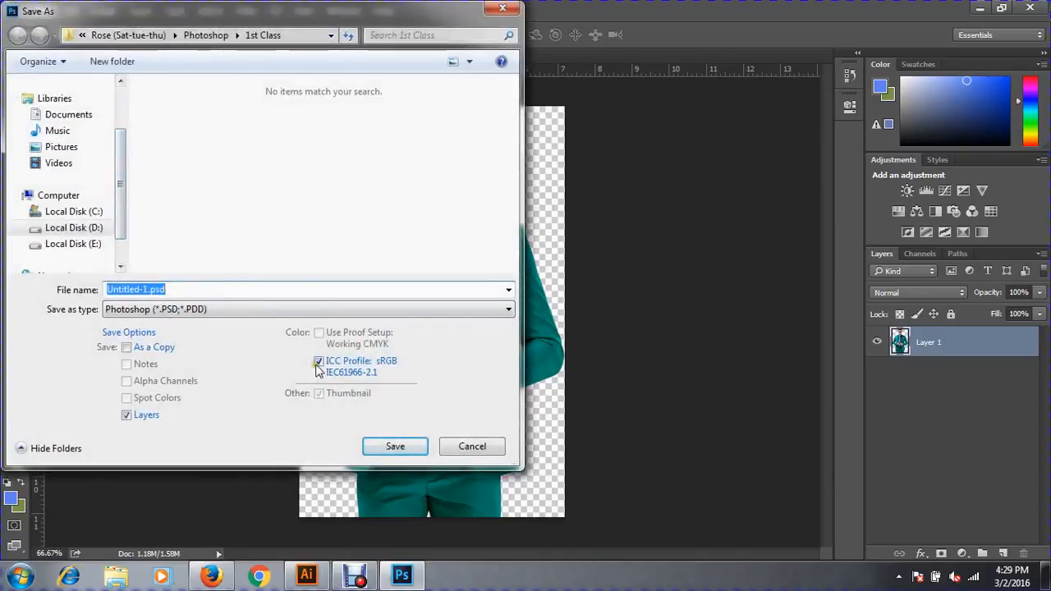
pyautogui.write('transf')
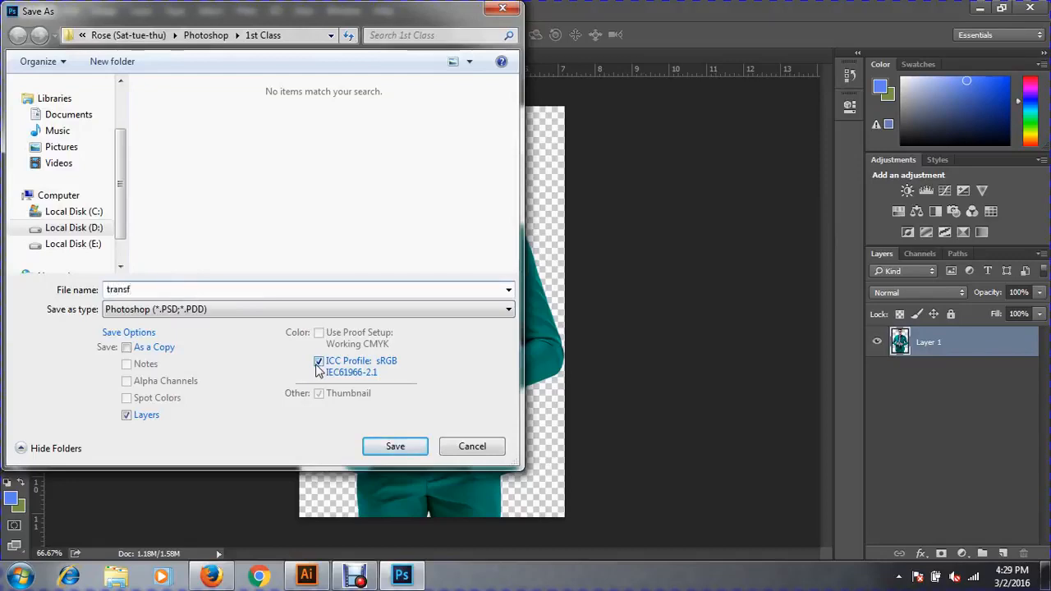
pyautogui.write('erant')
pyautogui.press('BackSpace')
pyautogui.press('BackSpace')
pyautogui.press('BackSpace')
pyautogui.press('BackSpace')
pyautogui.press('BackSpace')
pyautogui.press('BackSpace')
pyautogui.write('parent man')
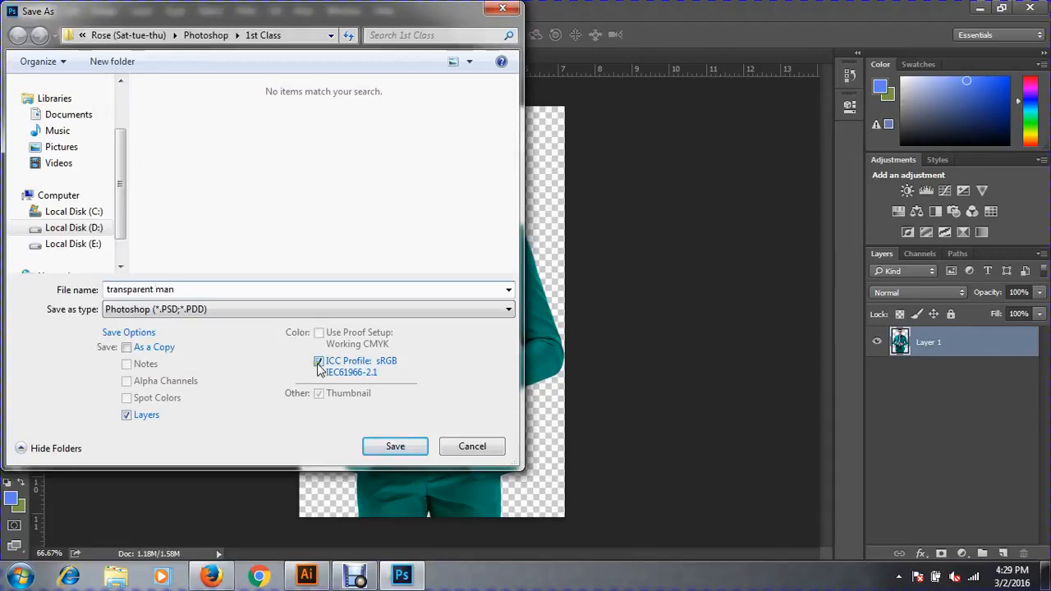
pyautogui.click(267, 304)
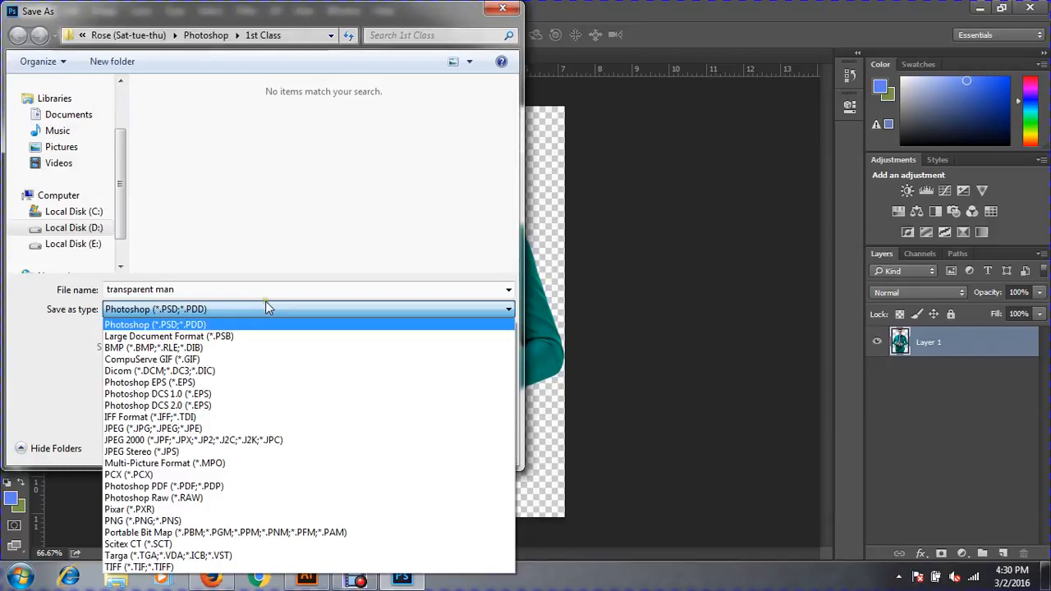
pyautogui.click(259, 324)
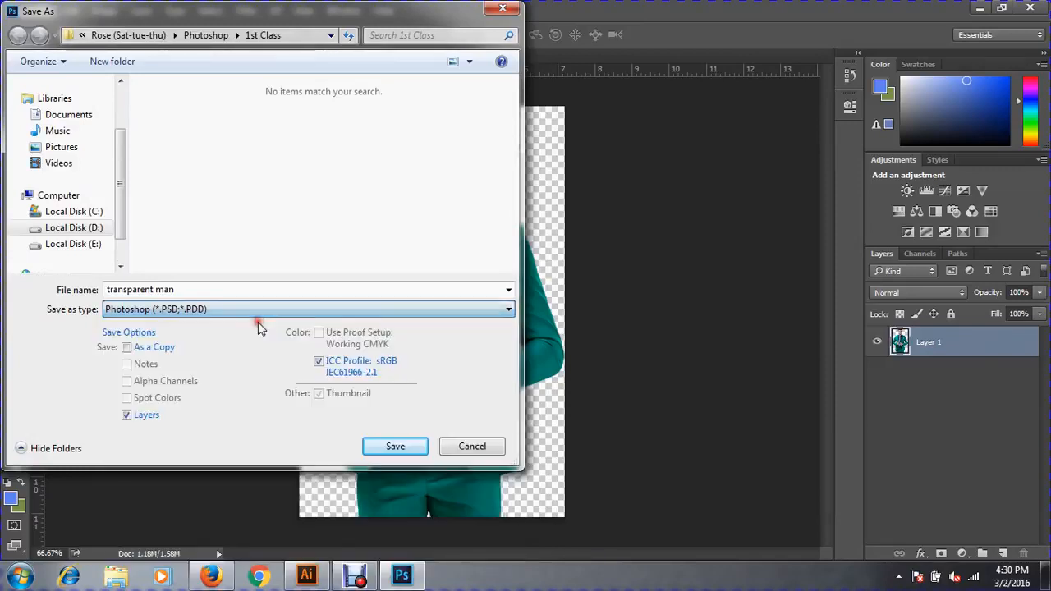
pyautogui.click(397, 448)
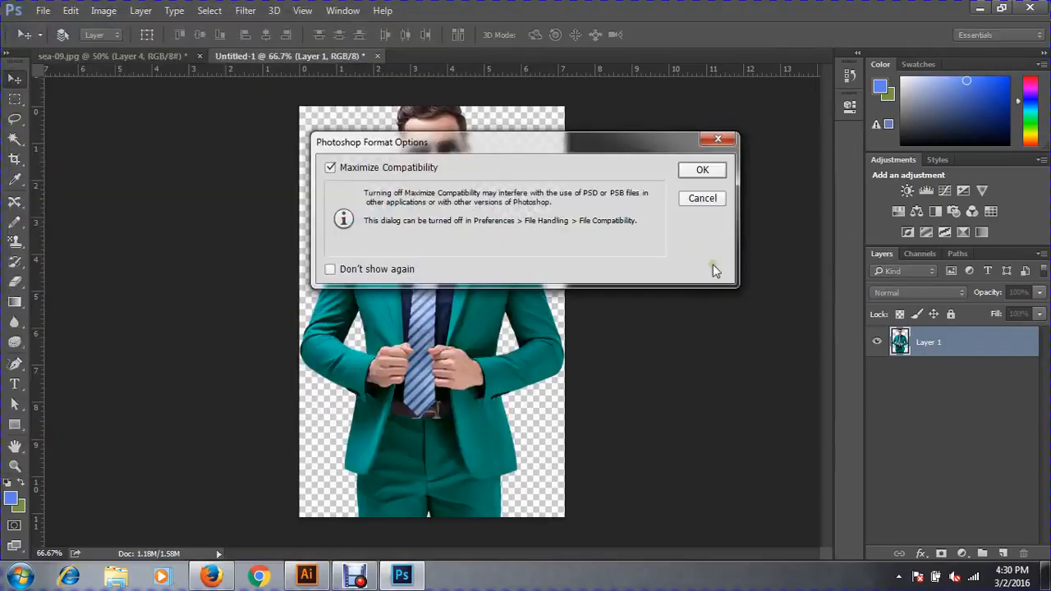
pyautogui.click(711, 166)
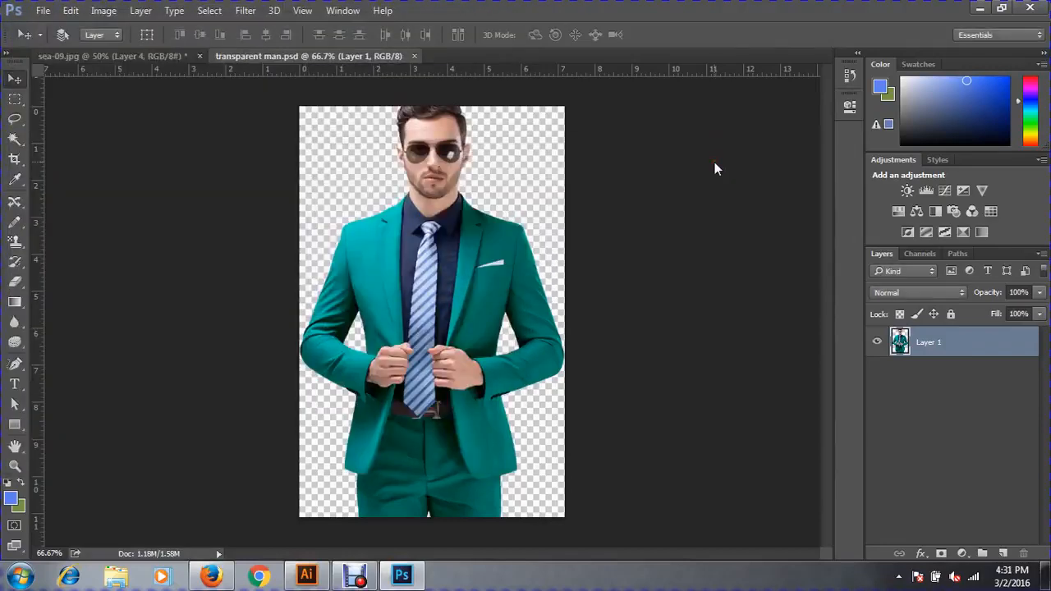
# Step: Switch to Illustrator and create a new landscape A4 document with CMYK color mode
pyautogui.click(305, 577)
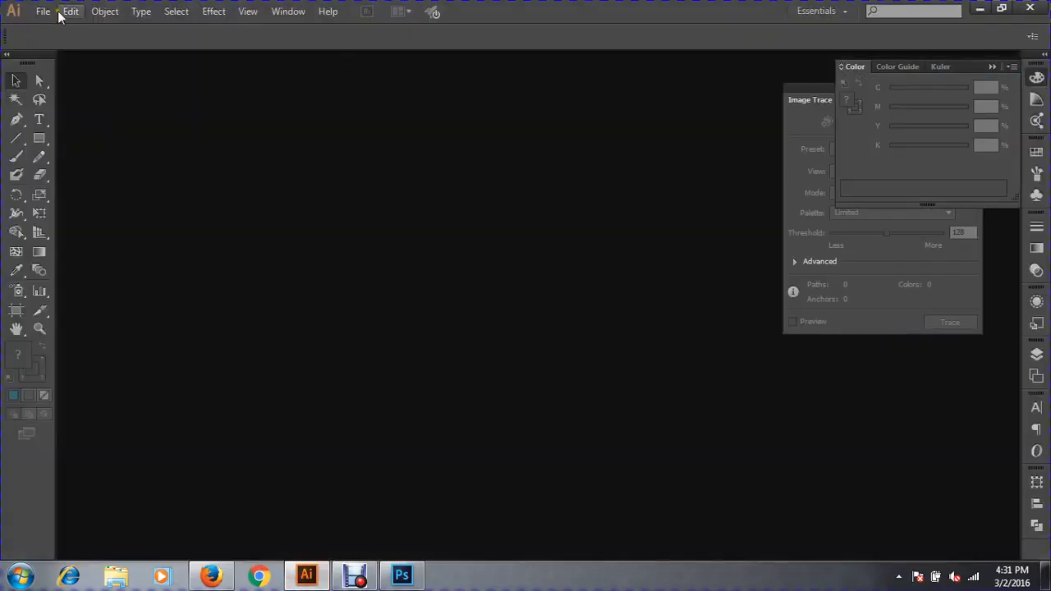
pyautogui.click(49, 12)
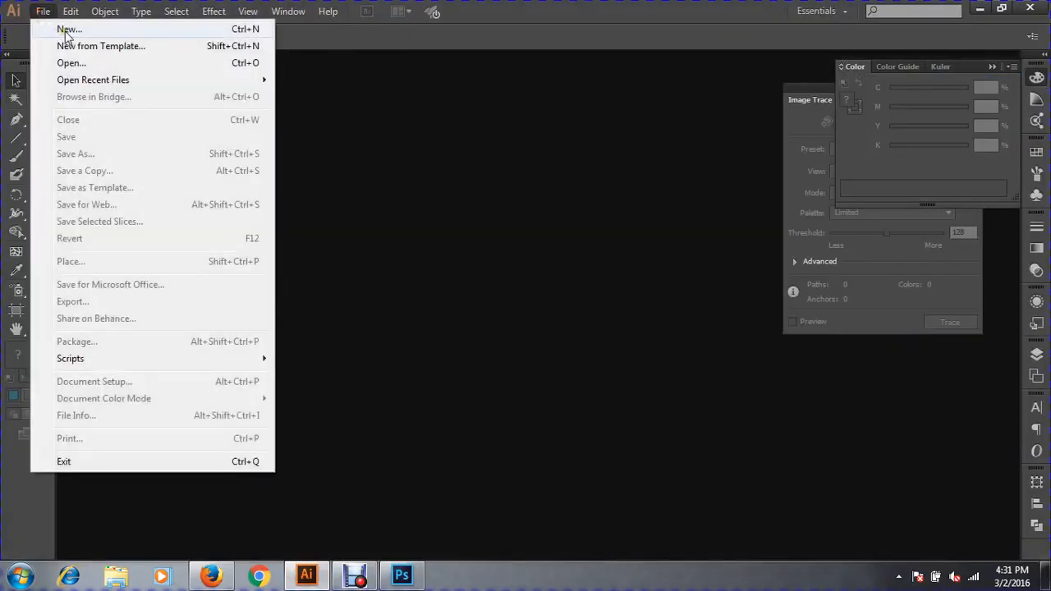
pyautogui.click(66, 30)
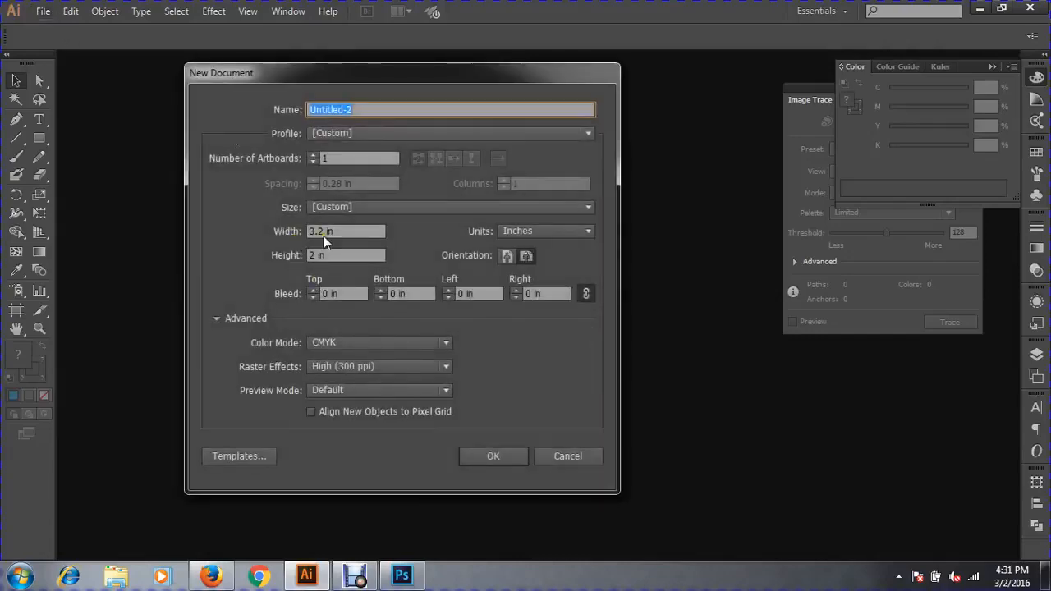
pyautogui.click(359, 207)
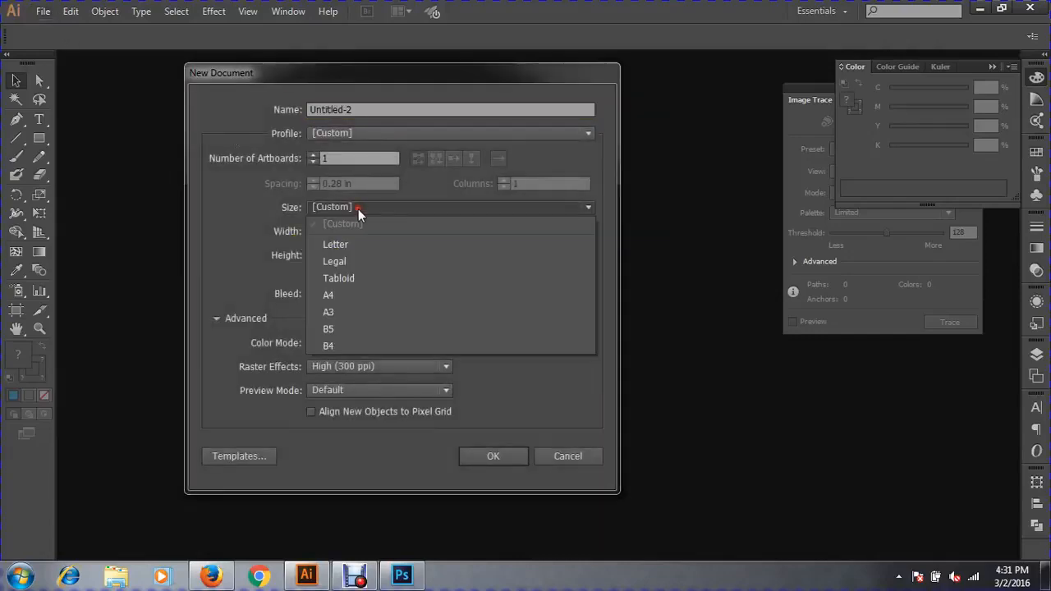
pyautogui.click(344, 295)
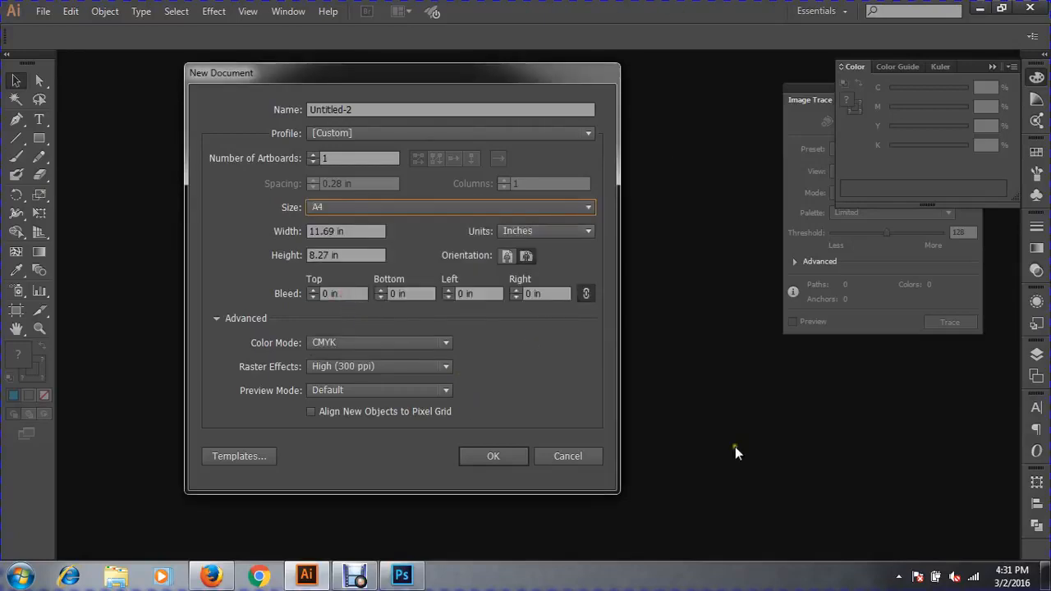
pyautogui.click(495, 457)
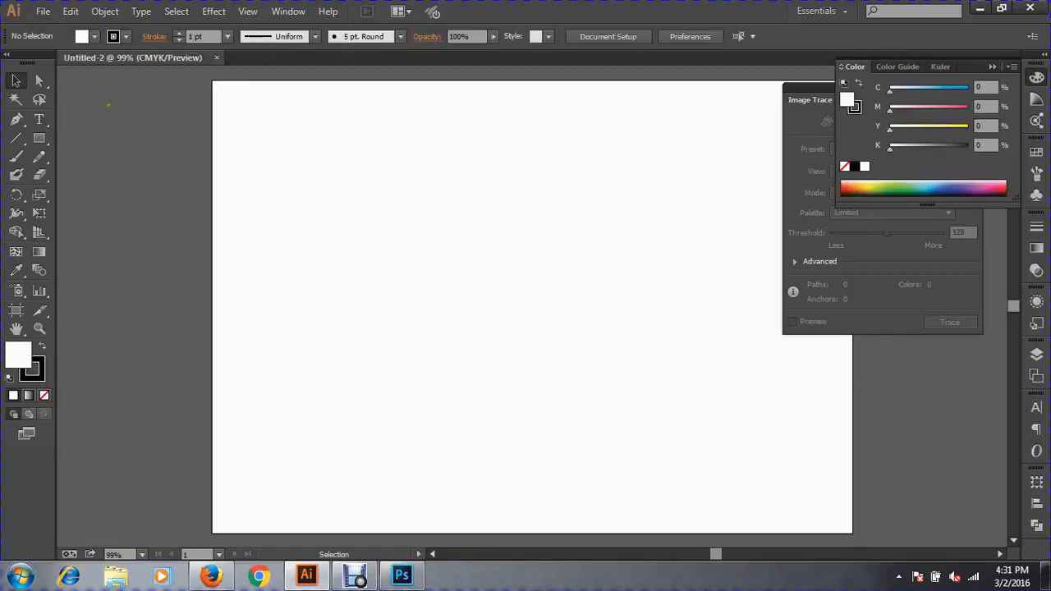
# Step: Draw a rectangle about 12.57 × 8.04 in across the artboard, extending past both of its side edges
pyautogui.click(39, 137)
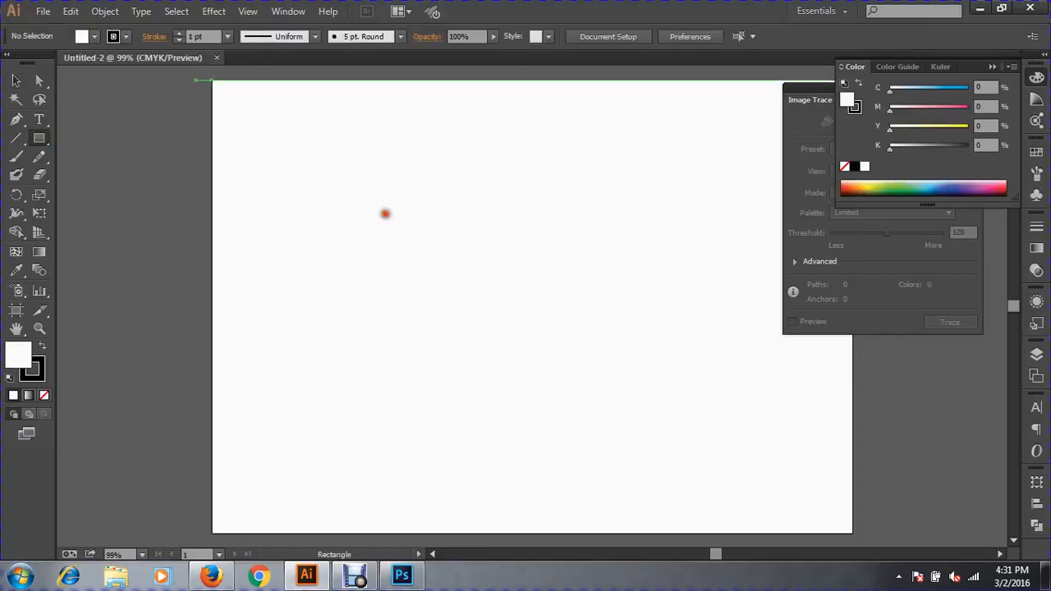
pyautogui.moveTo(194, 80); pyautogui.dragTo(883, 521)
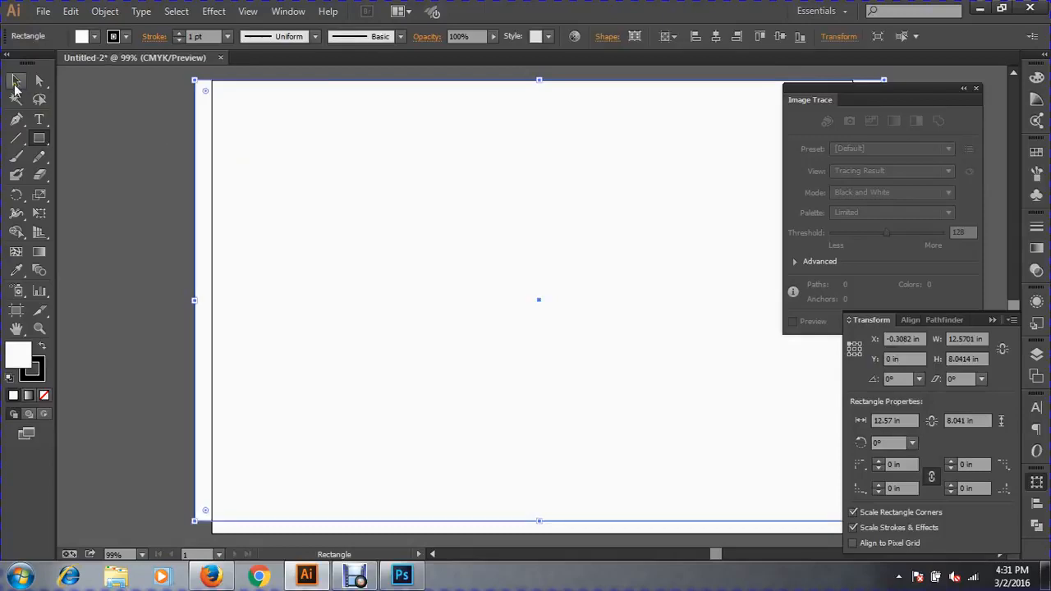
pyautogui.click(16, 82)
# Step: Fill the rectangle with red by setting magenta and yellow to 100%, and dismiss the overlapping Image Trace settings
pyautogui.click(1036, 76)
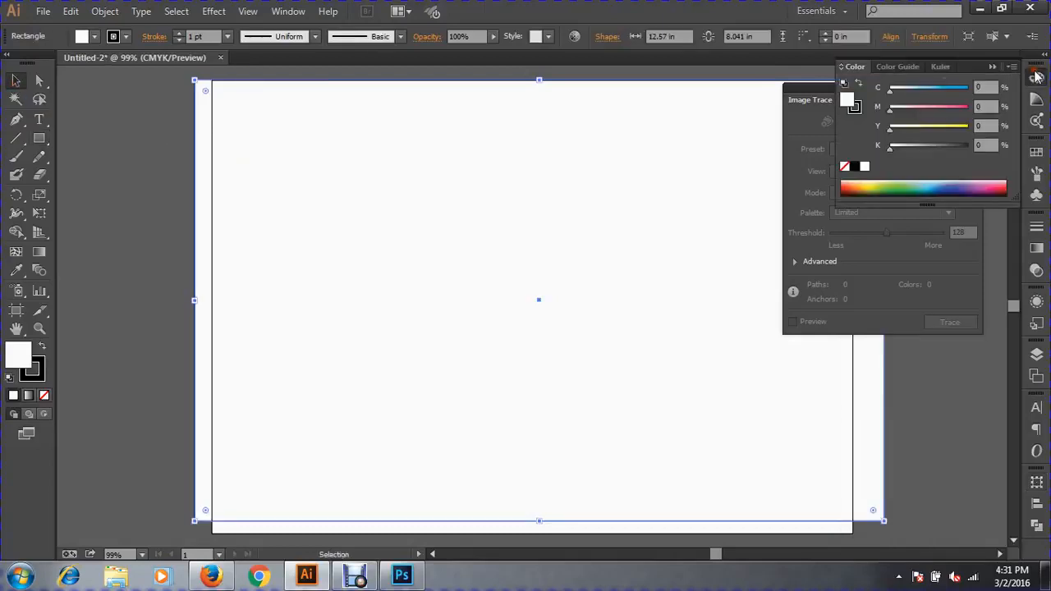
pyautogui.moveTo(907, 109); pyautogui.dragTo(973, 108)
pyautogui.click(808, 88)
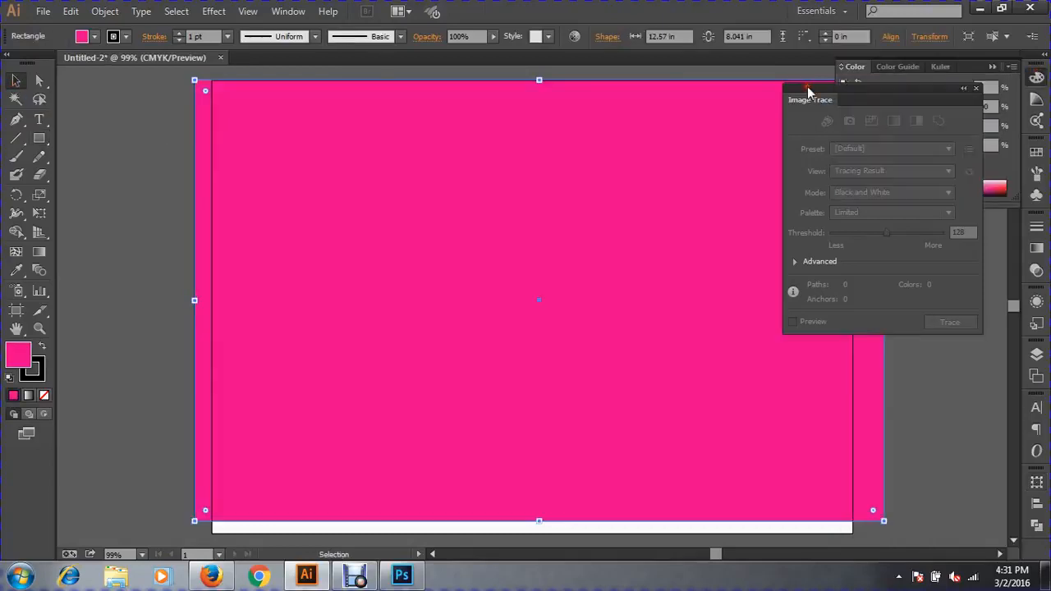
pyautogui.click(975, 88)
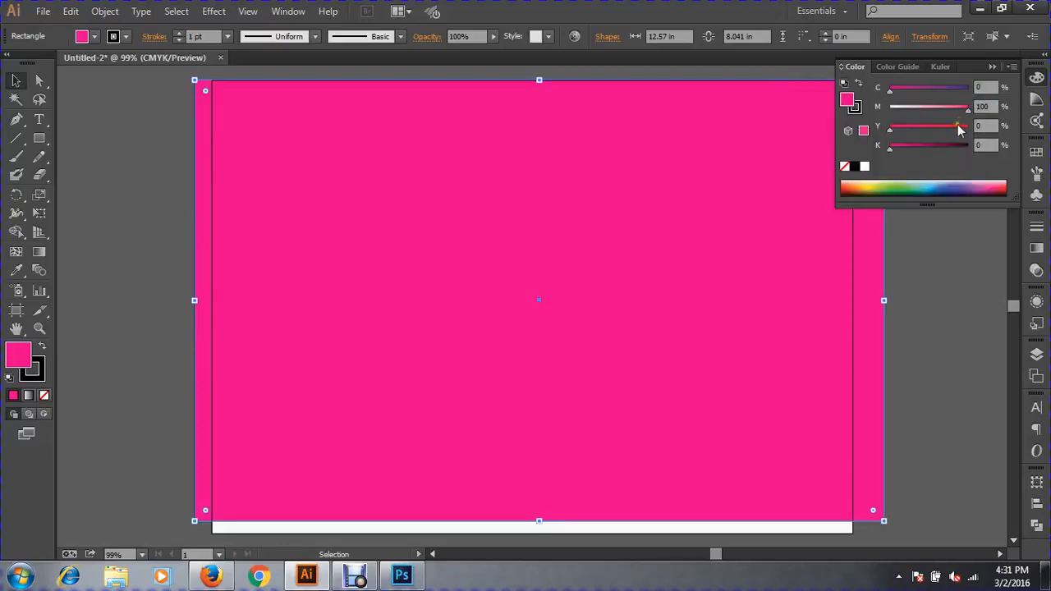
pyautogui.moveTo(959, 129); pyautogui.dragTo(1018, 131)
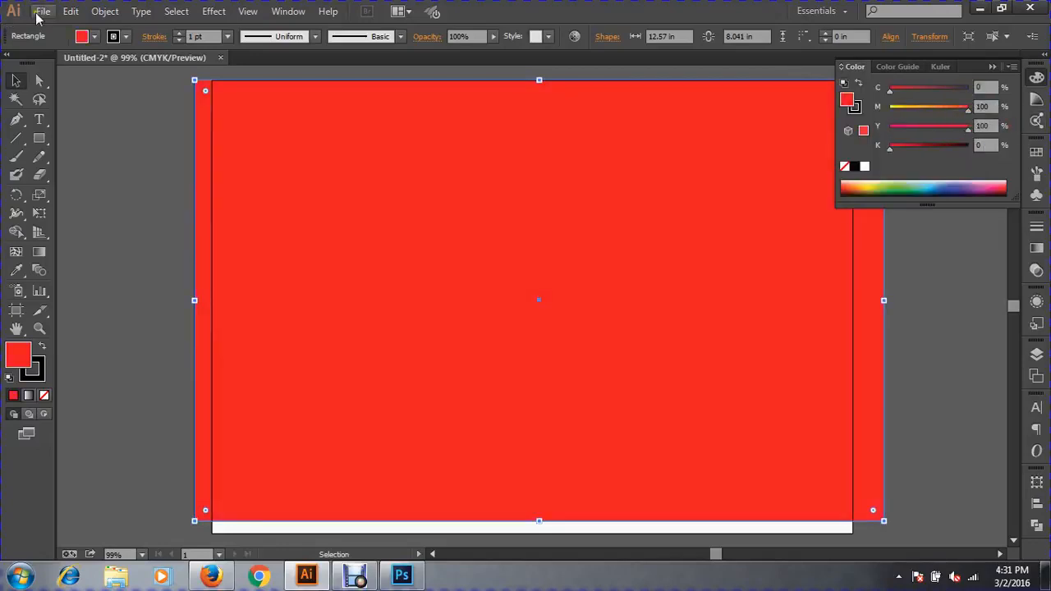
# Step: Start placing a file and browse drive D: to Course, Rose (Sat-tue-thu), Photoshop, 1st Class
pyautogui.click(39, 12)
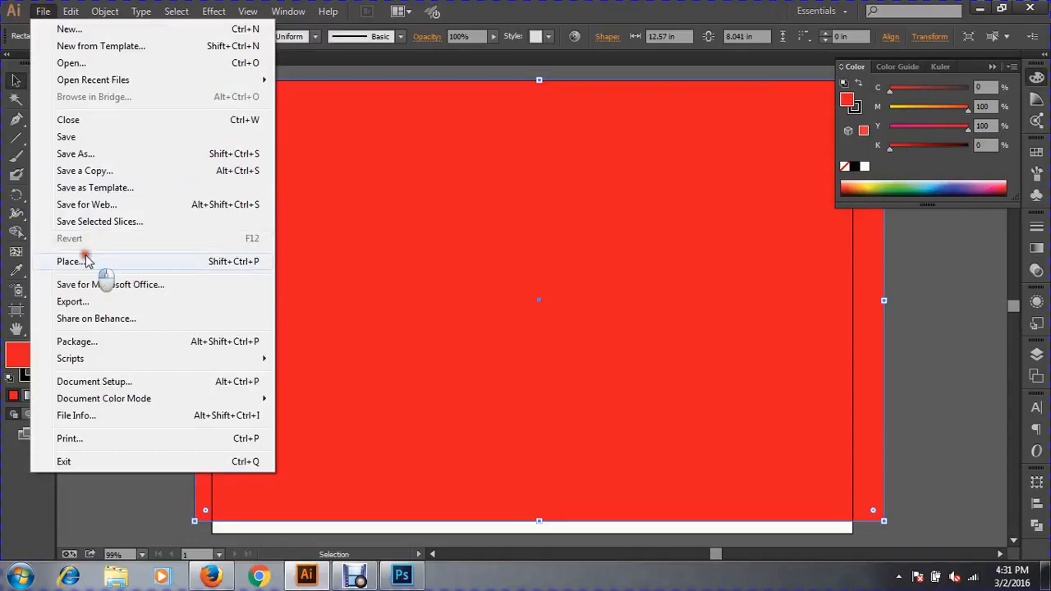
pyautogui.click(69, 261)
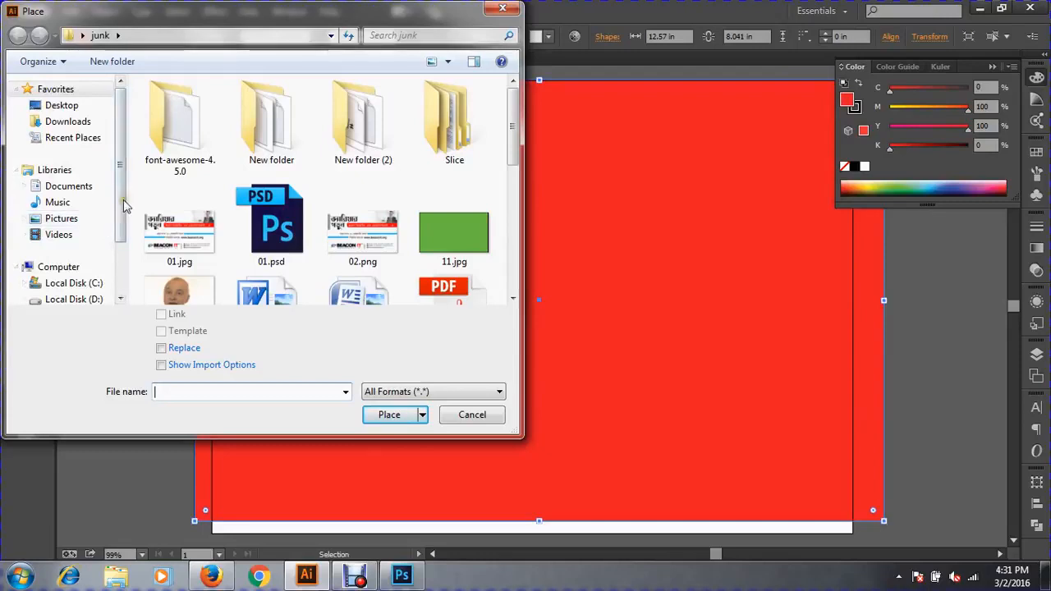
pyautogui.moveTo(125, 205); pyautogui.dragTo(125, 253)
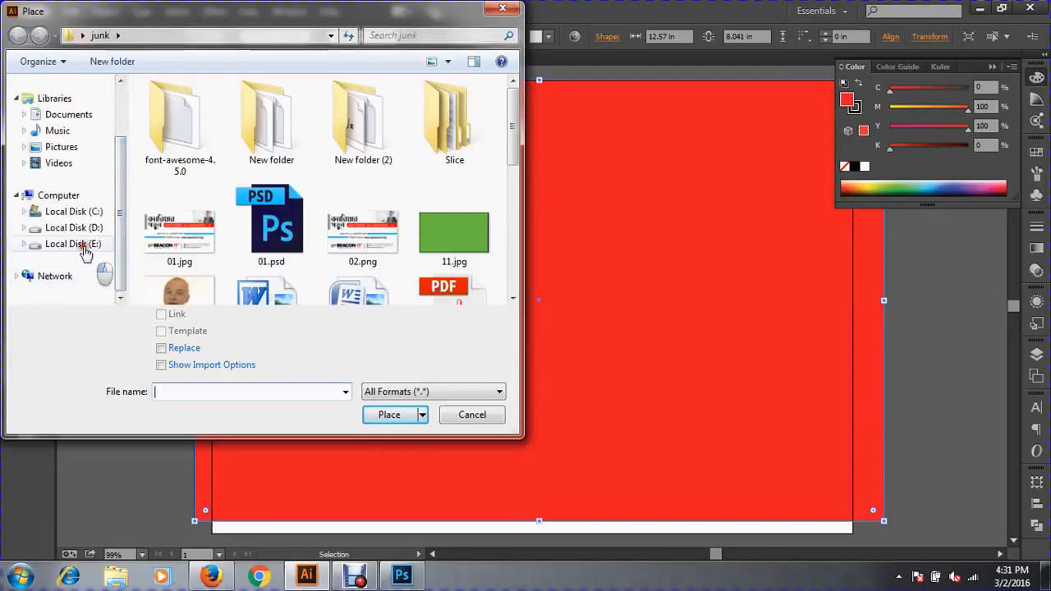
pyautogui.click(84, 246)
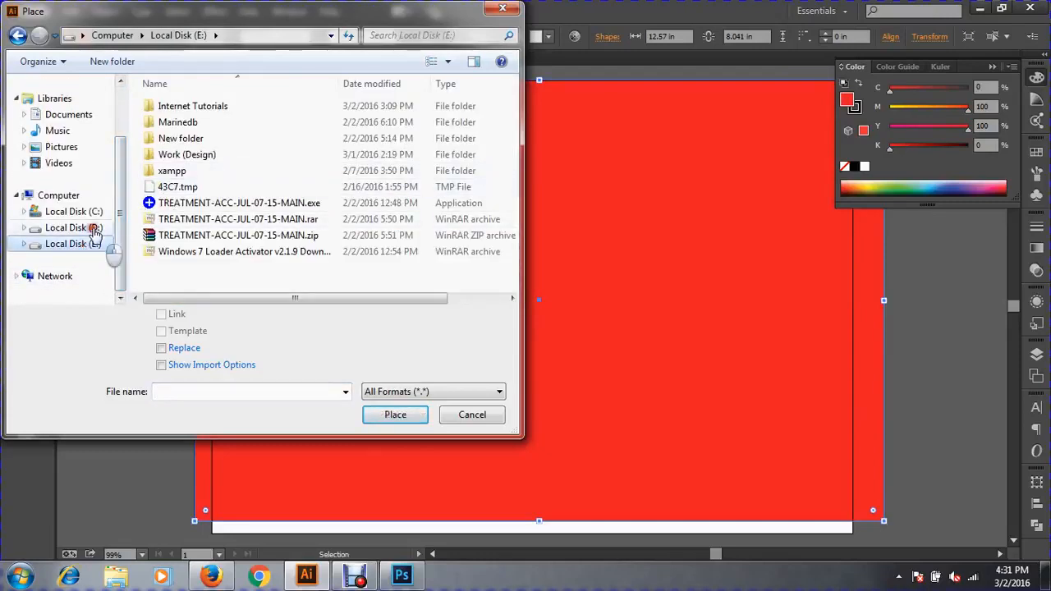
pyautogui.click(93, 228)
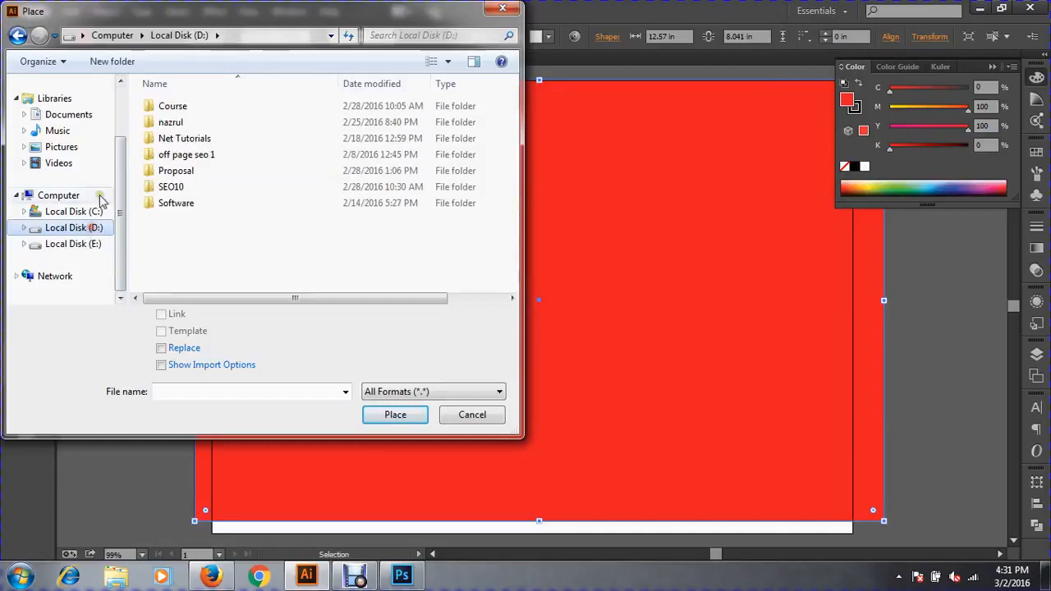
pyautogui.doubleClick(236, 108)
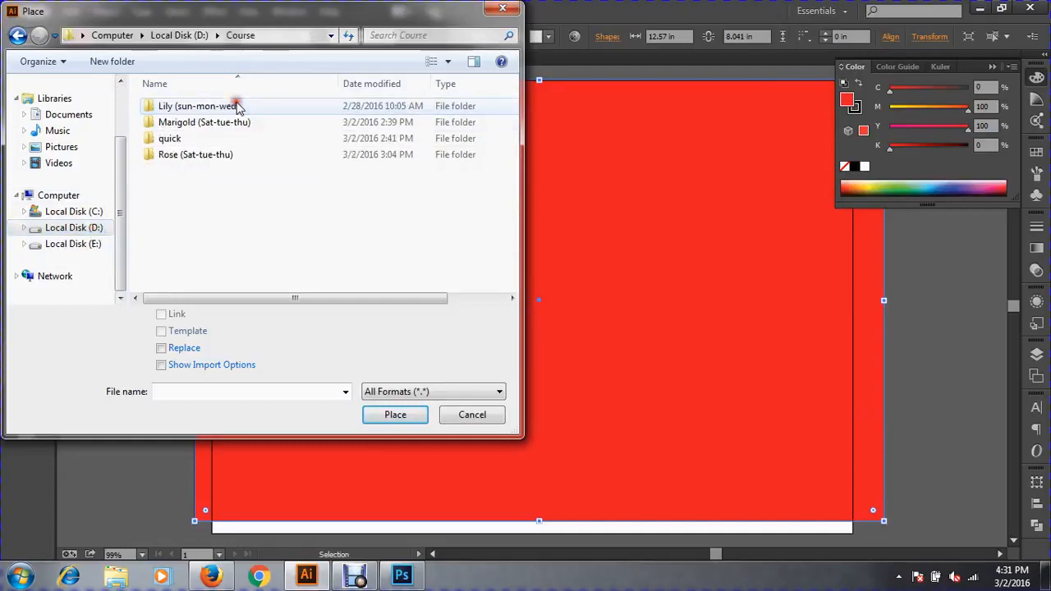
pyautogui.doubleClick(179, 156)
pyautogui.doubleClick(190, 125)
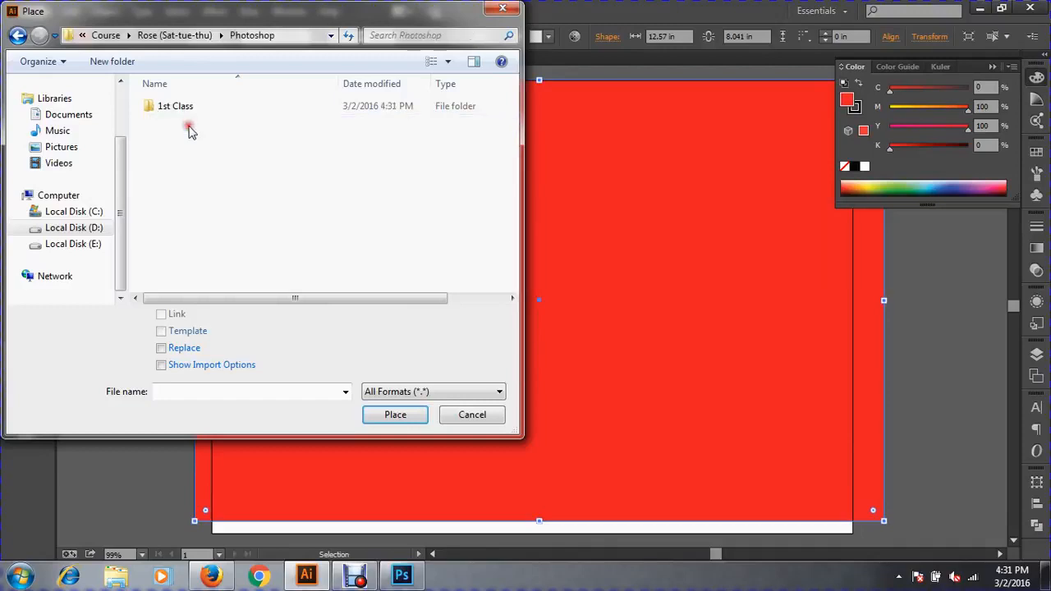
pyautogui.doubleClick(184, 107)
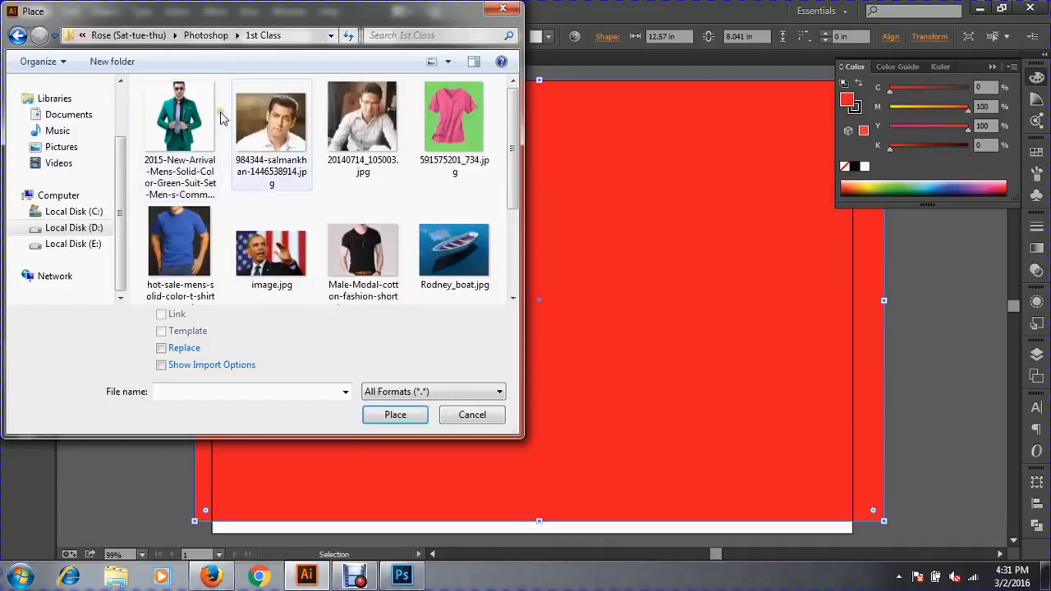
# Step: Place transparent man.psd as a linked file on the red rectangle, with its upper corner at about X 4.34 in, Y 2.5 in
pyautogui.click(378, 261)
pyautogui.scroll(-2, 378, 261)
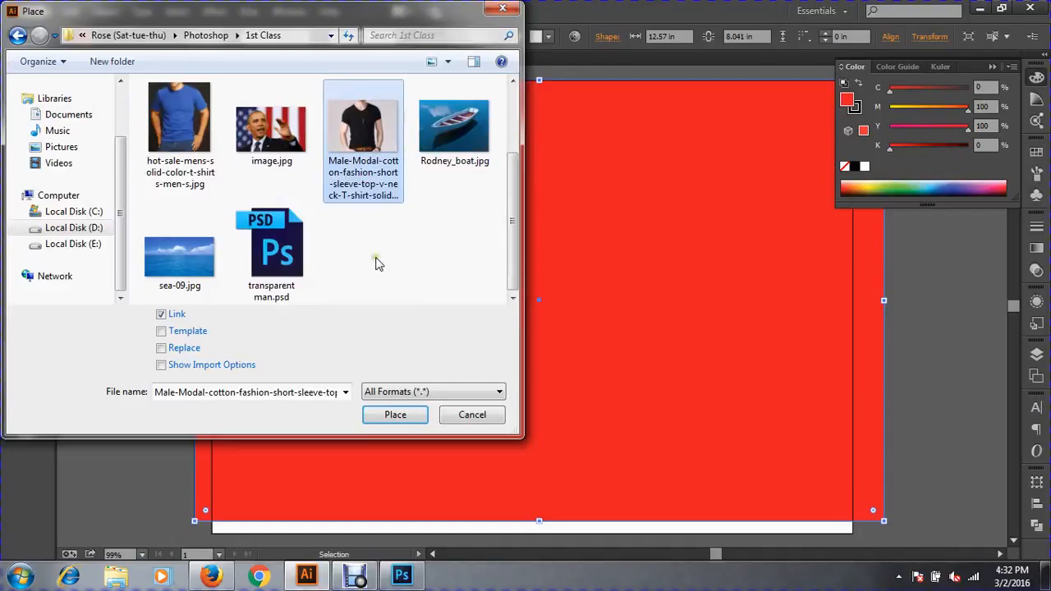
pyautogui.click(271, 244)
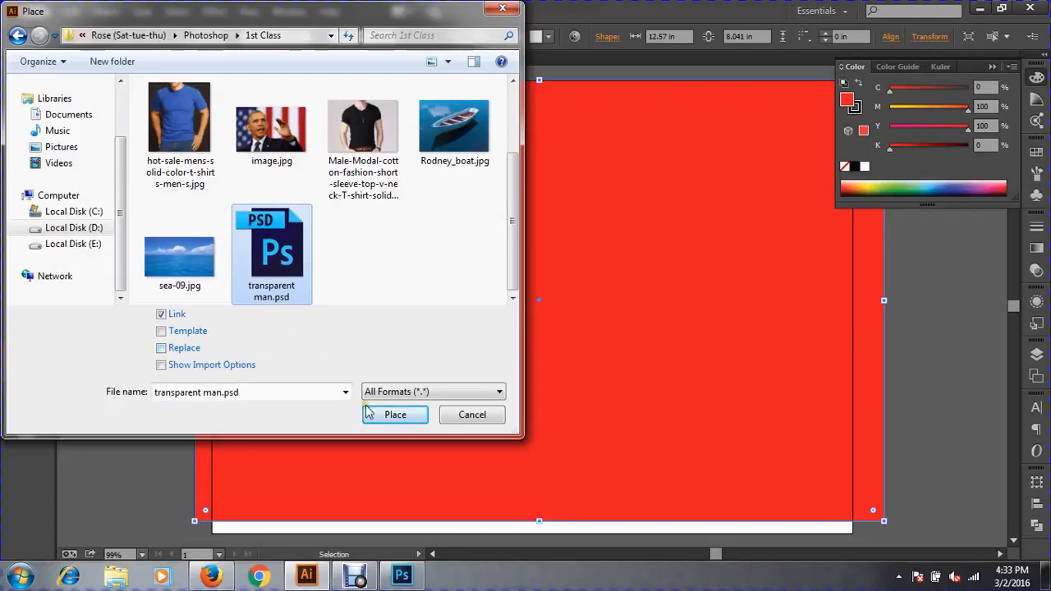
pyautogui.click(399, 415)
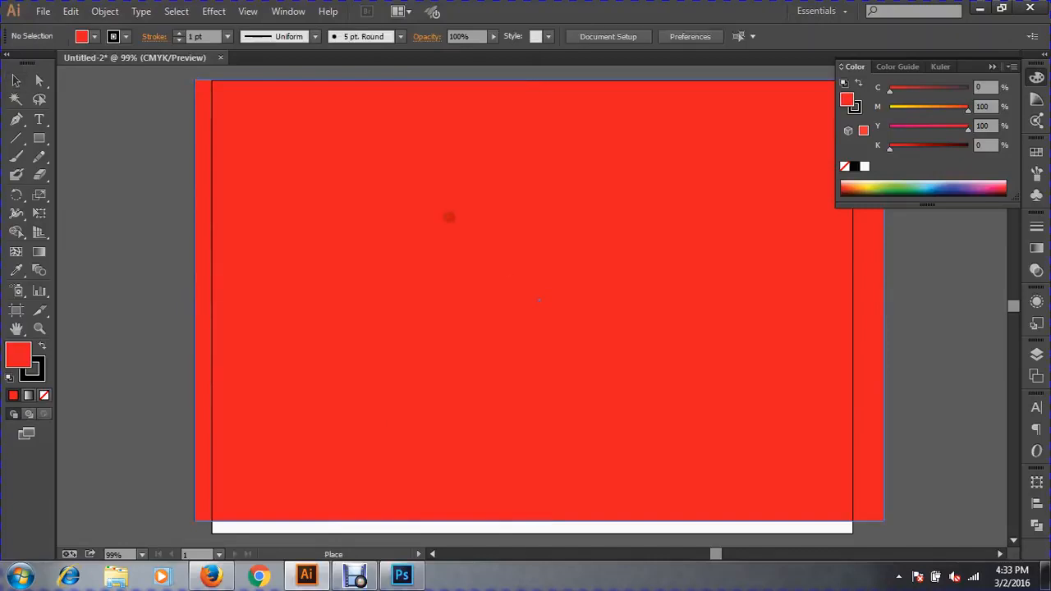
pyautogui.click(449, 216)
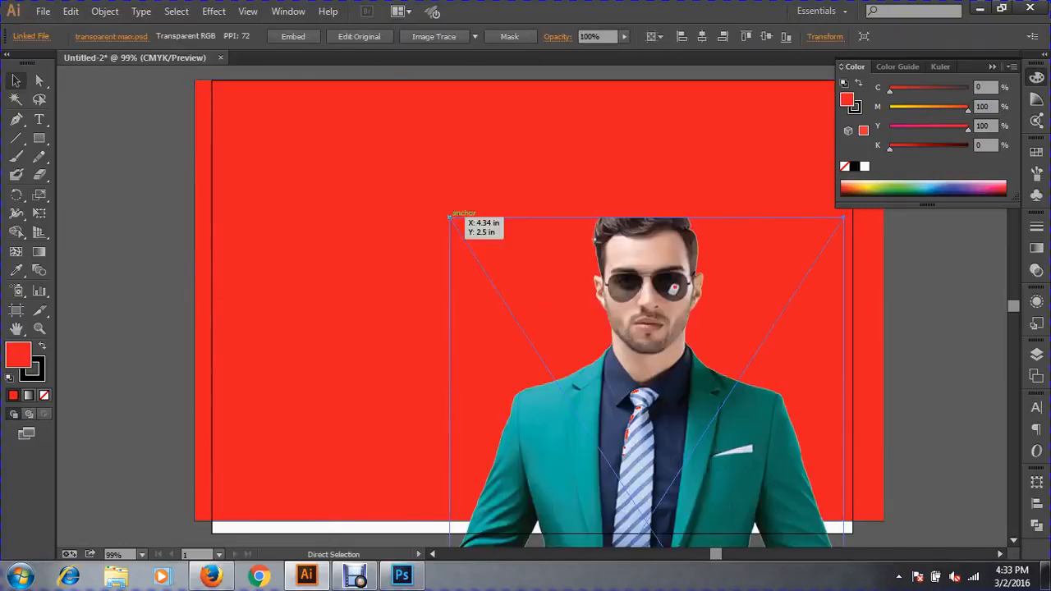
# Step: Move the placed suited man up to the middle of the red rectangle, deselect him, and inspect his cutout edges
pyautogui.hotkey('ctrl', '-')
pyautogui.hotkey('ctrl', '-')
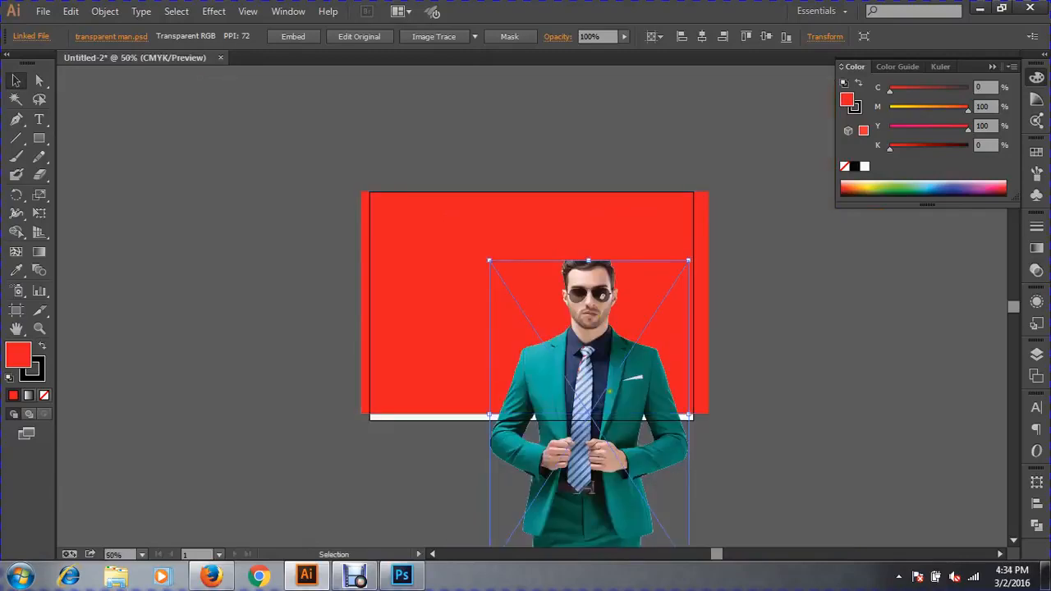
pyautogui.moveTo(612, 381); pyautogui.dragTo(533, 307)
pyautogui.click(848, 350)
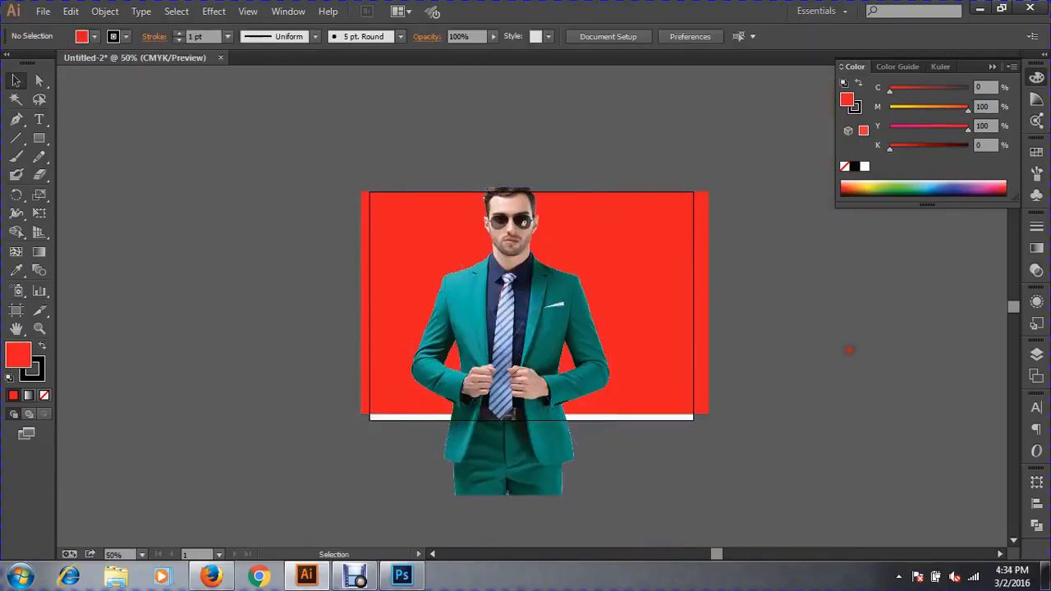
pyautogui.keyDown('ctrl'); pyautogui.click(575, 325); pyautogui.keyUp('ctrl')
pyautogui.keyDown('ctrl'); pyautogui.click(507, 318); pyautogui.keyUp('ctrl')
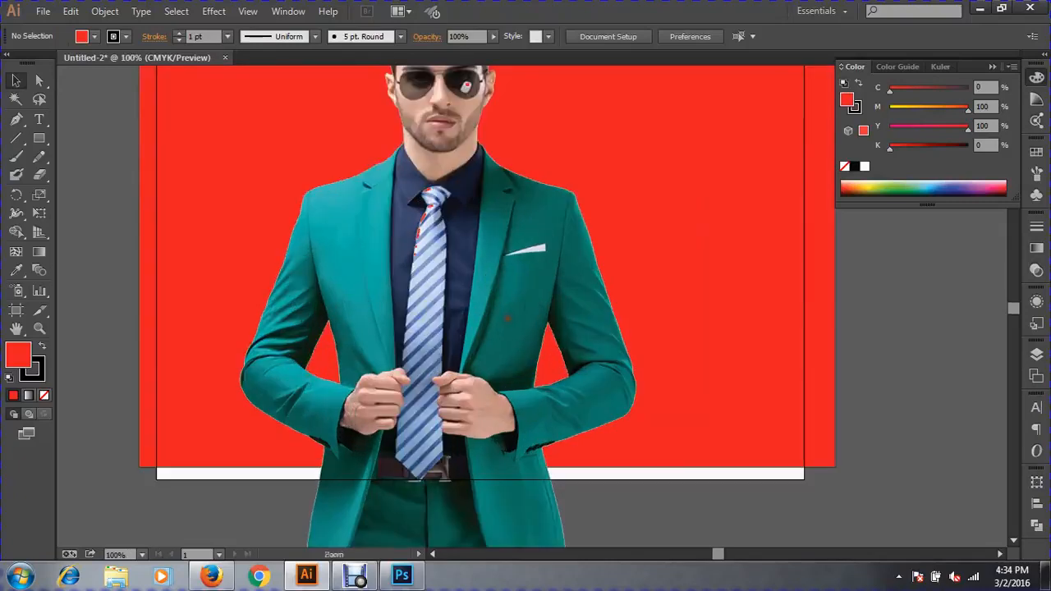
# Step: Switch to Photoshop and change the Rectangular Marquee Tool's style to Normal in transparent man.psd
pyautogui.moveTo(453, 277); pyautogui.dragTo(453, 304)
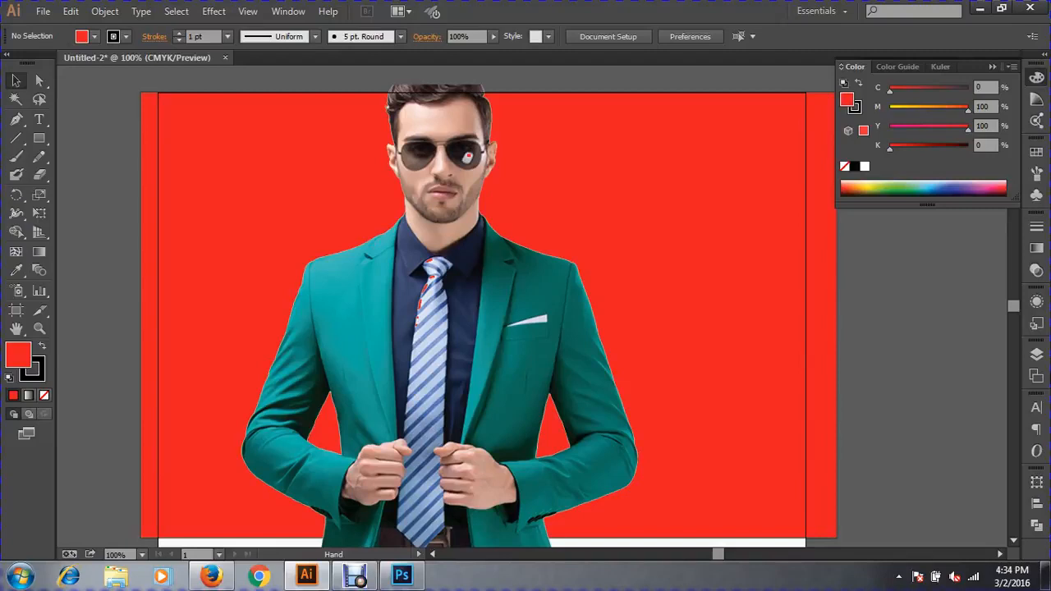
pyautogui.click(444, 284)
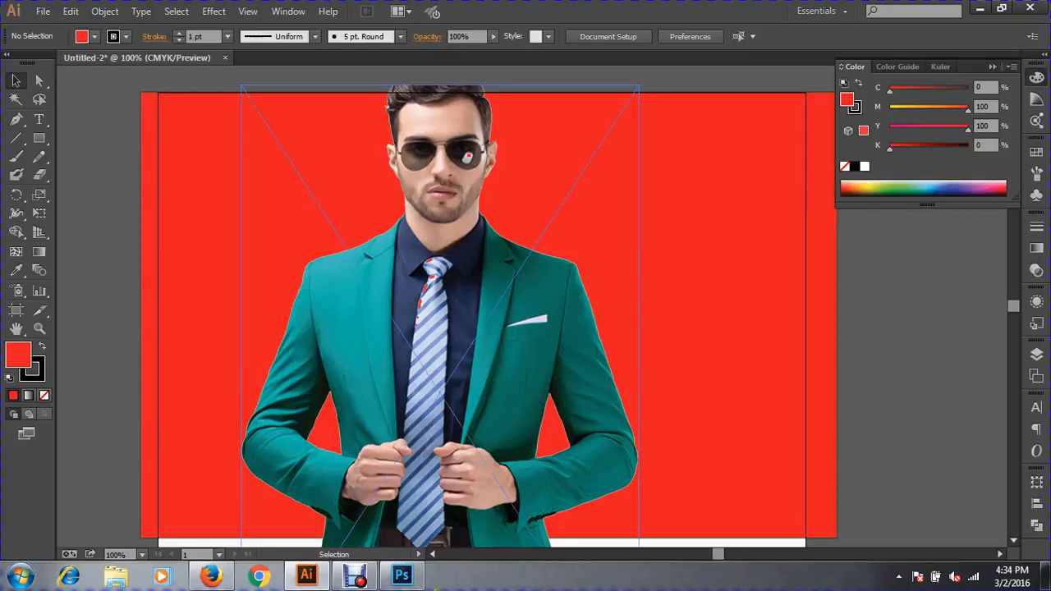
pyautogui.click(401, 577)
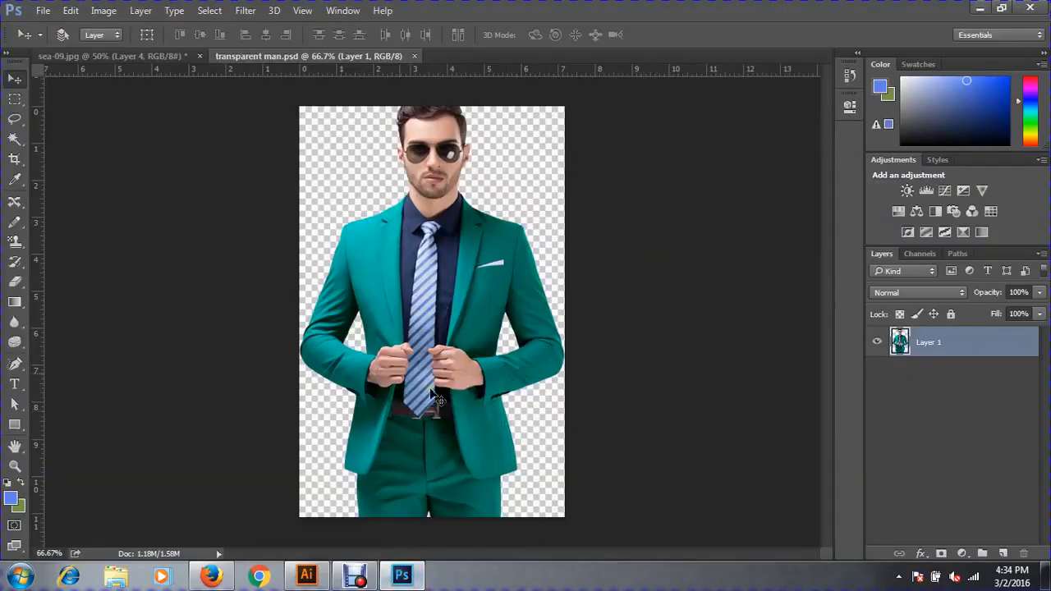
pyautogui.click(15, 98)
pyautogui.click(238, 361)
pyautogui.moveTo(239, 361); pyautogui.dragTo(402, 380)
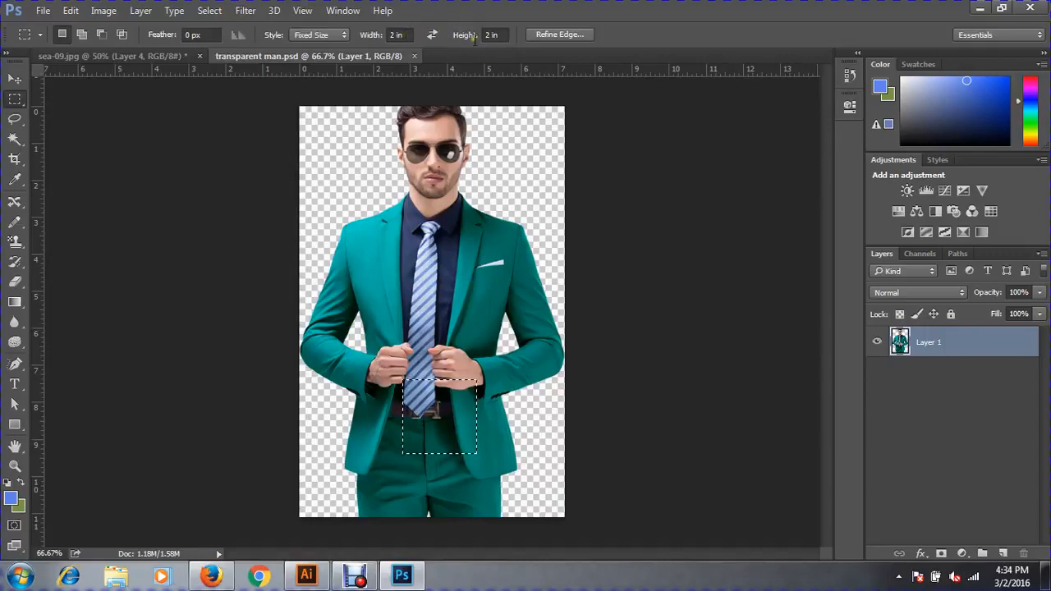
pyautogui.doubleClick(402, 34)
pyautogui.click(316, 35)
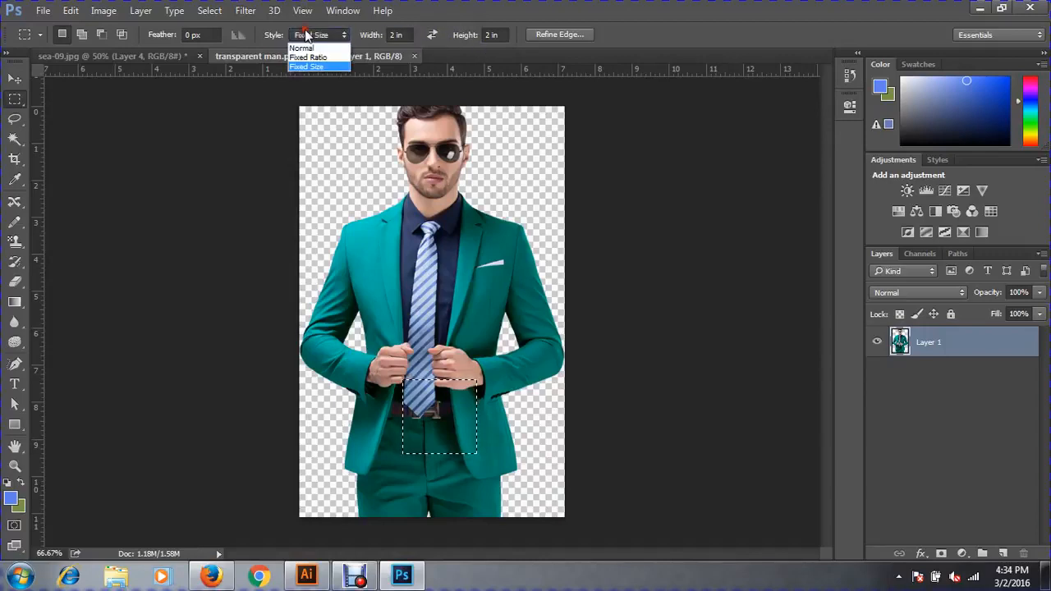
pyautogui.click(306, 47)
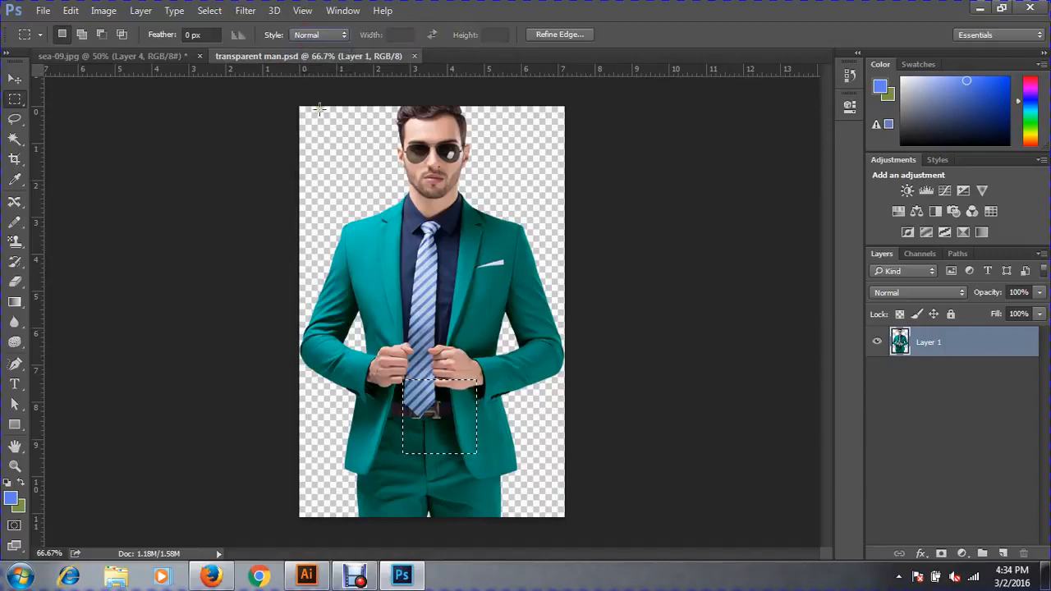
# Step: Delete the part of the suited man below about the 6 in ruler mark, deselect, and save transparent man.psd
pyautogui.click(264, 326)
pyautogui.moveTo(263, 326); pyautogui.dragTo(720, 525)
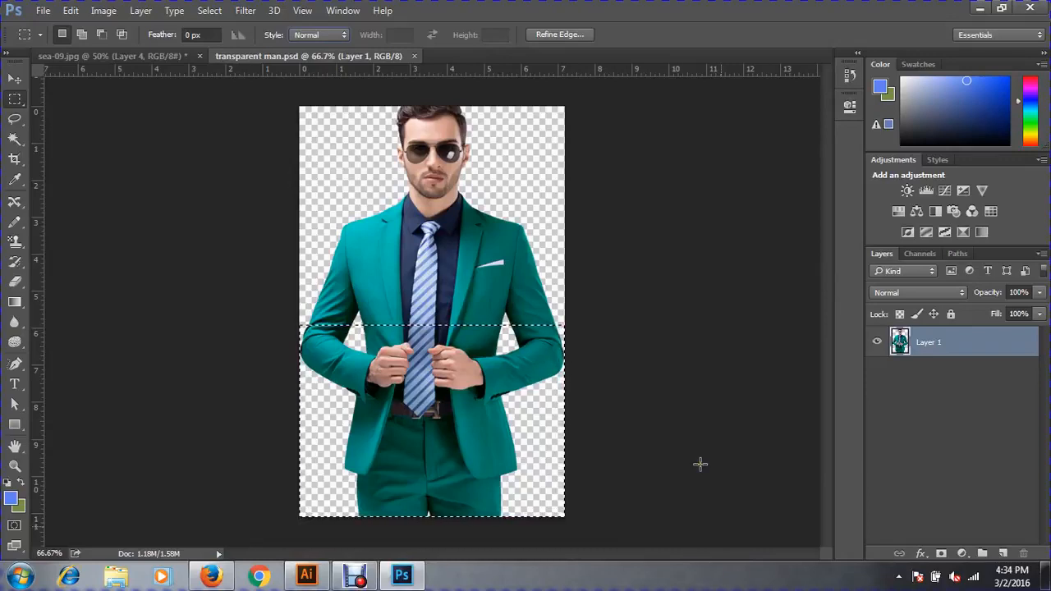
pyautogui.press('Delete')
pyautogui.hotkey('ctrl', 'd')
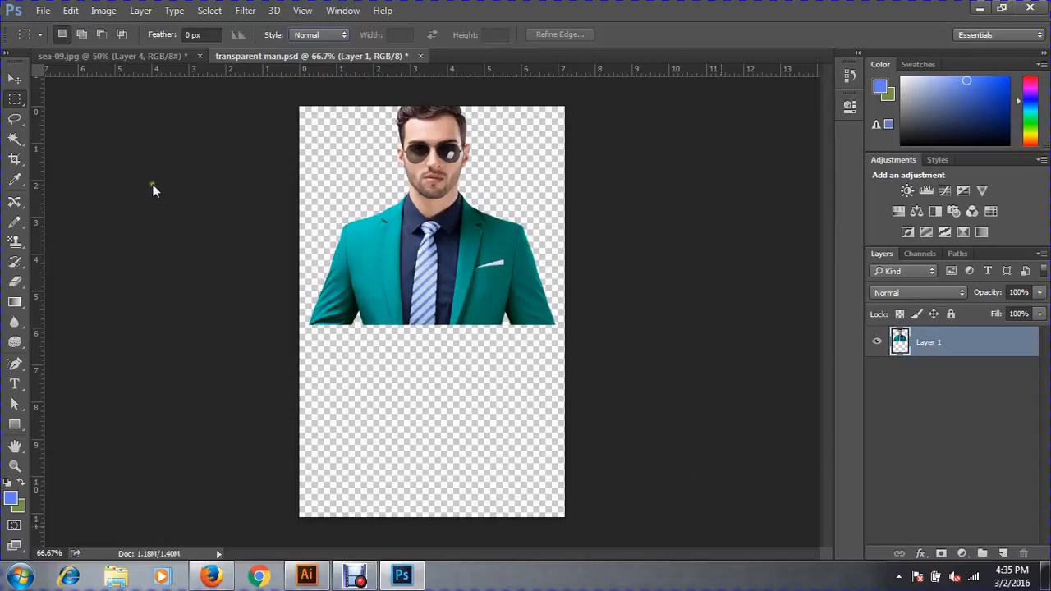
pyautogui.click(43, 10)
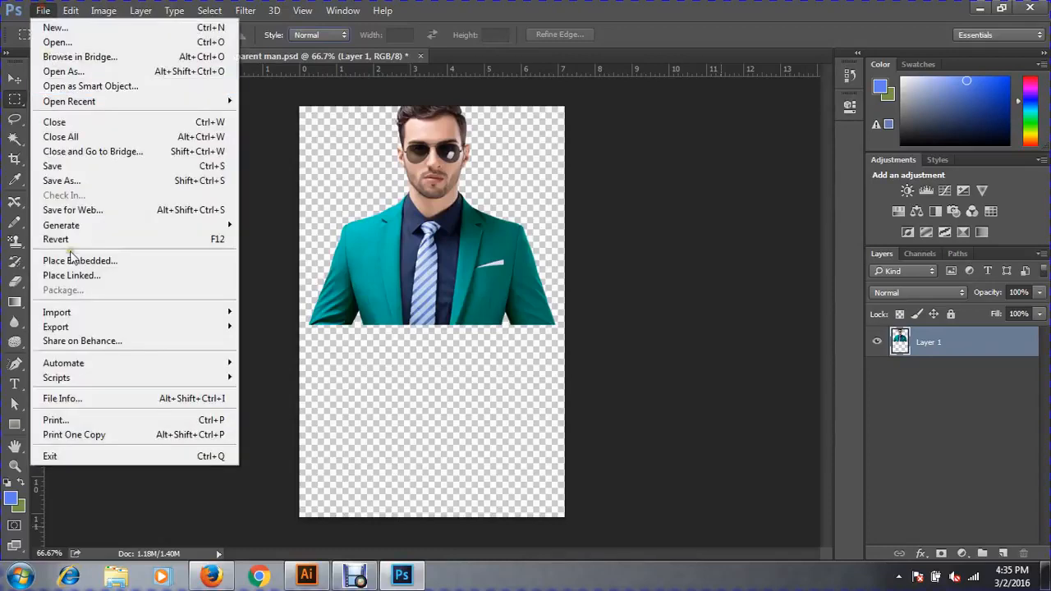
pyautogui.click(57, 167)
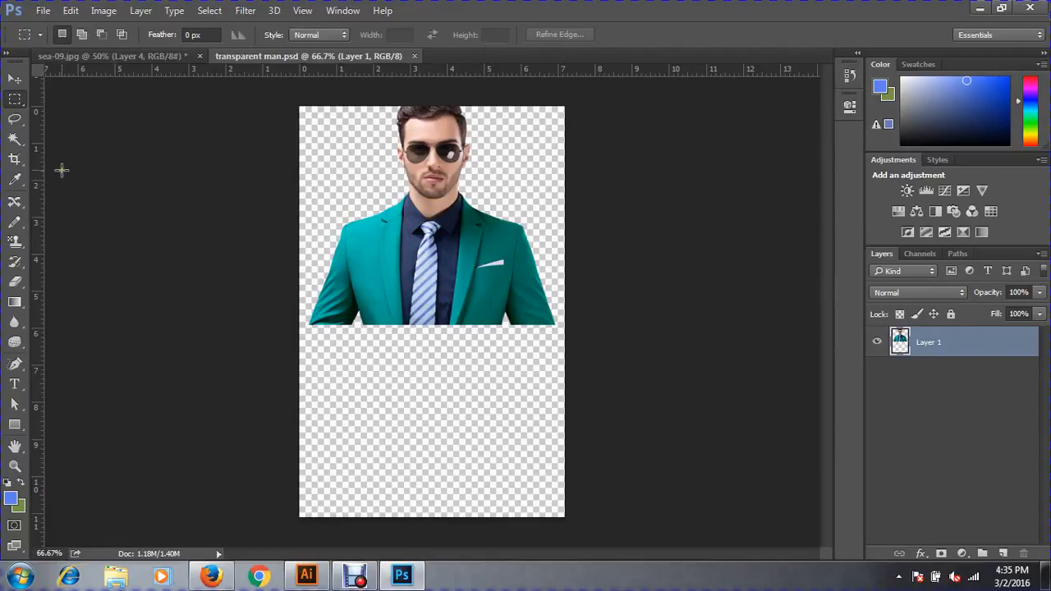
# Step: Switch to Illustrator, update the modified link of the suited man, and delete him from the red rectangle
pyautogui.click(306, 575)
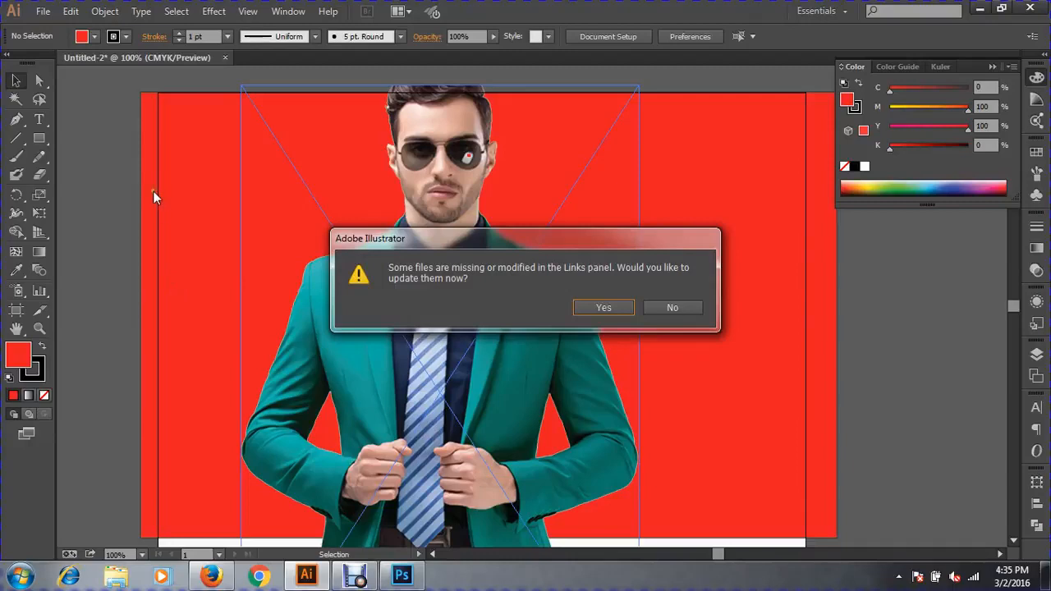
pyautogui.click(589, 311)
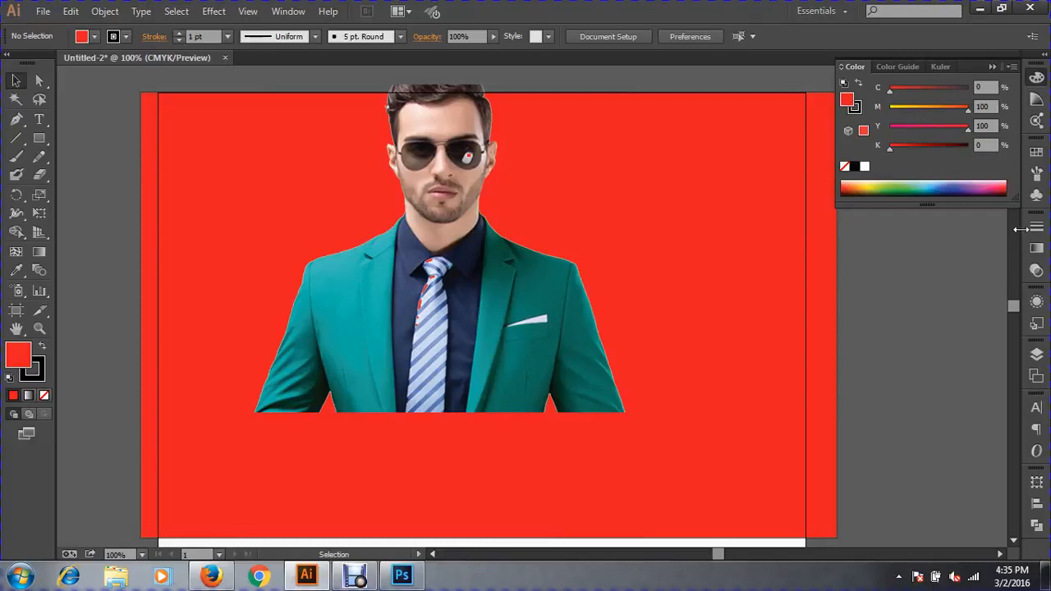
pyautogui.click(460, 297)
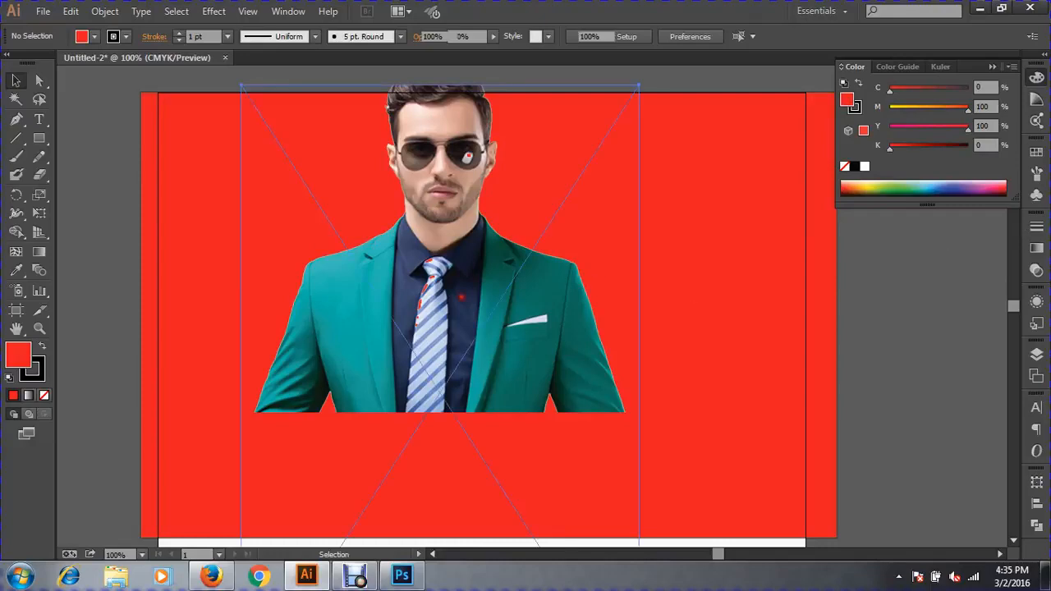
pyautogui.press('Delete')
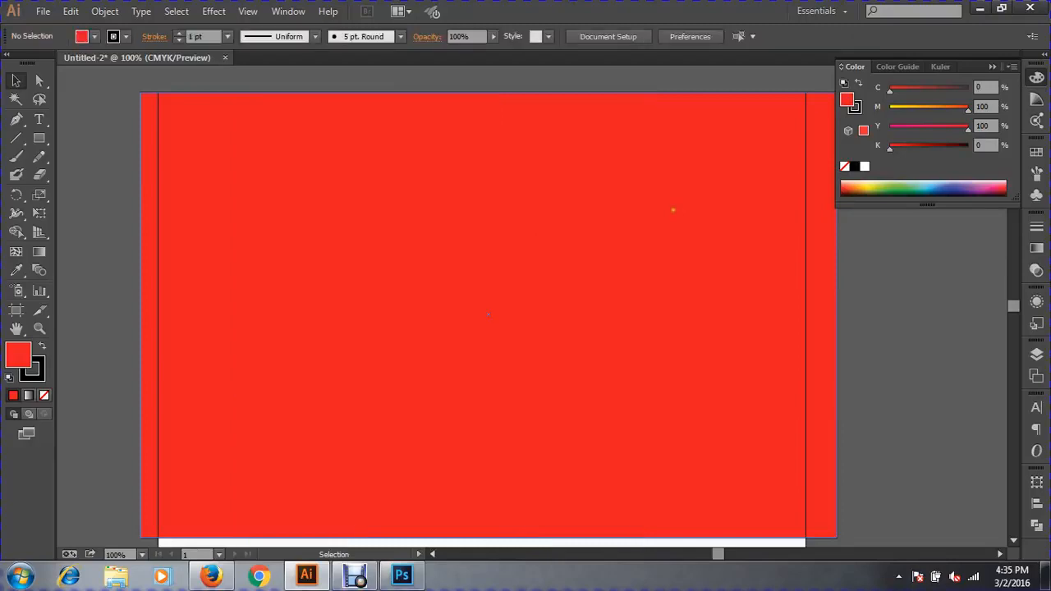
# Step: Switch to Photoshop and close both transparent man.psd and sea-09.jpg, discarding the changes to sea-09.jpg
pyautogui.click(401, 576)
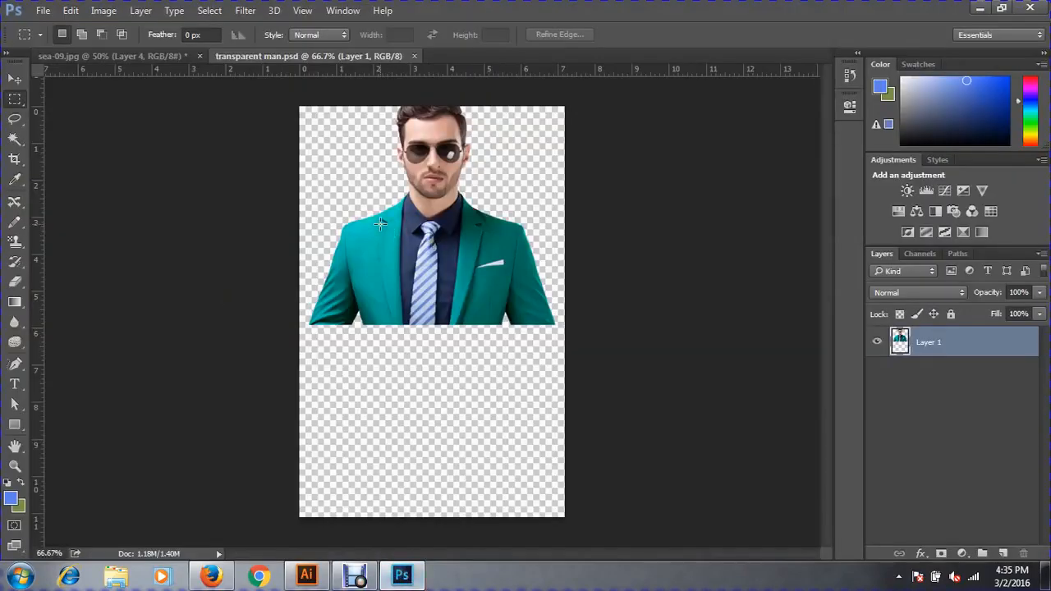
pyautogui.hotkey('ctrl', 'w')
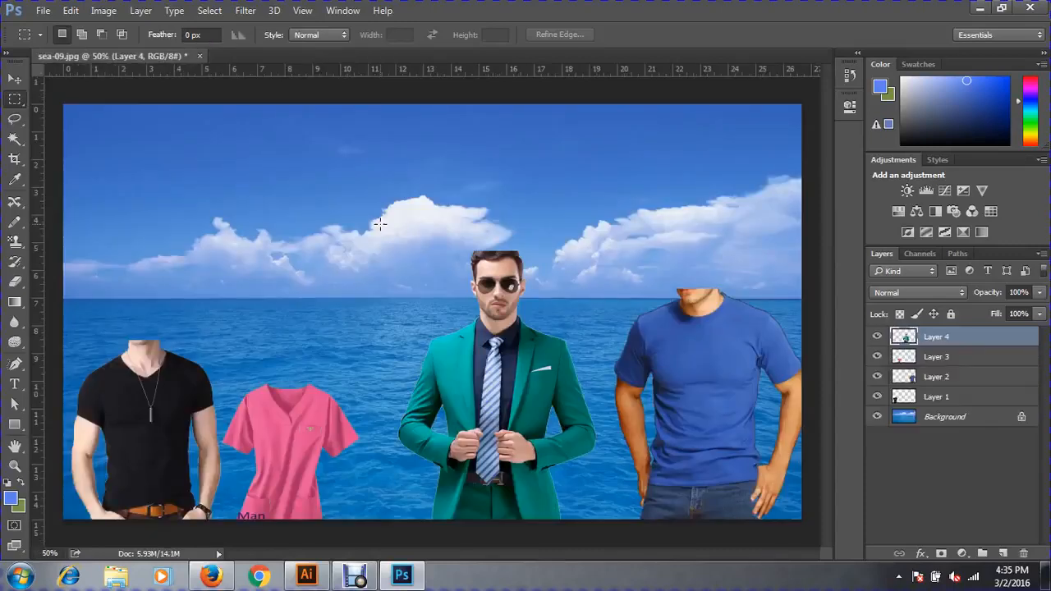
pyautogui.hotkey('ctrl', 'w')
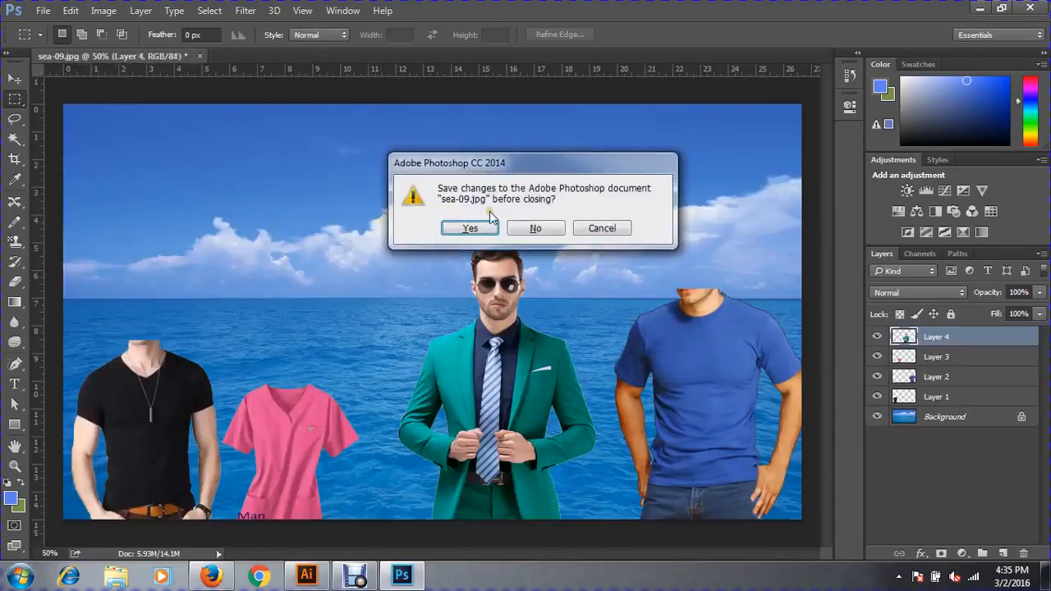
pyautogui.click(533, 230)
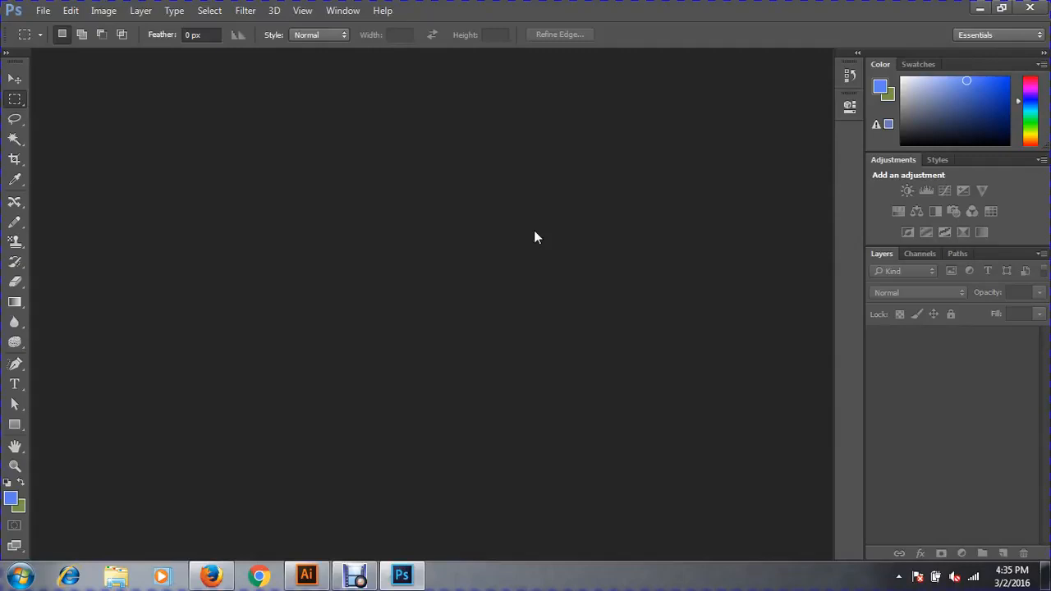
# Step: Open the portrait 984344-salmankhan-1446538914.jpg from the 1st Class folder
pyautogui.hotkey('ctrl', 'o')
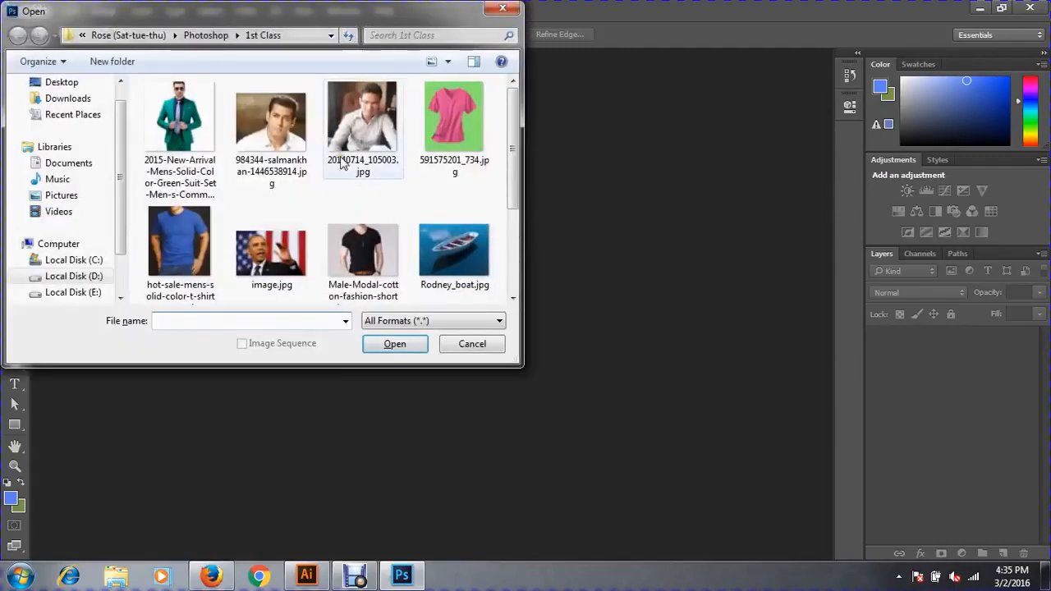
pyautogui.click(275, 135)
pyautogui.click(402, 344)
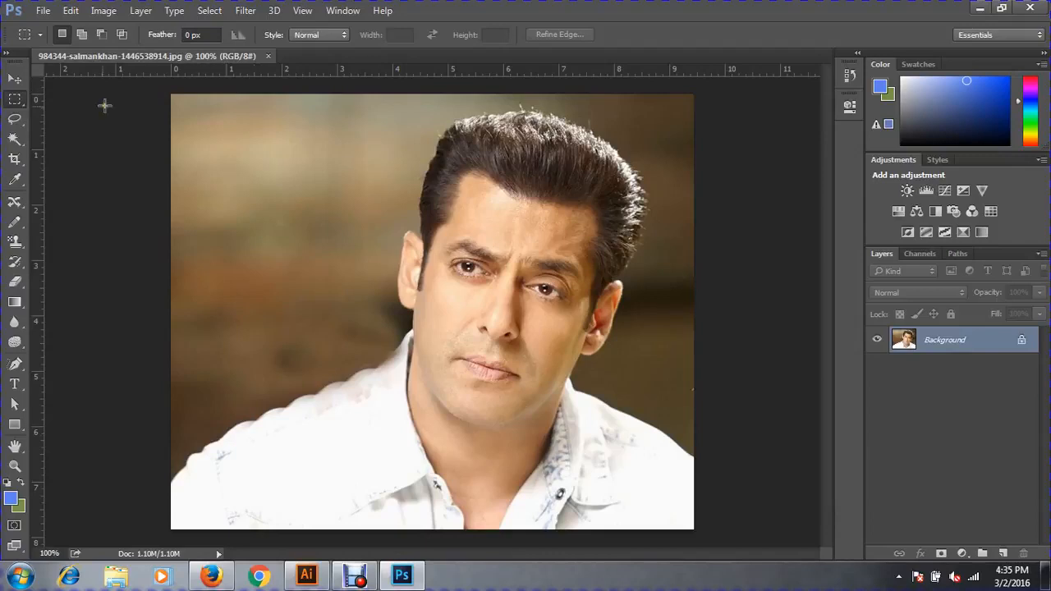
# Step: Choose the Quick Selection Tool for the portrait and enlarge its brush to 60 px
pyautogui.click(18, 139)
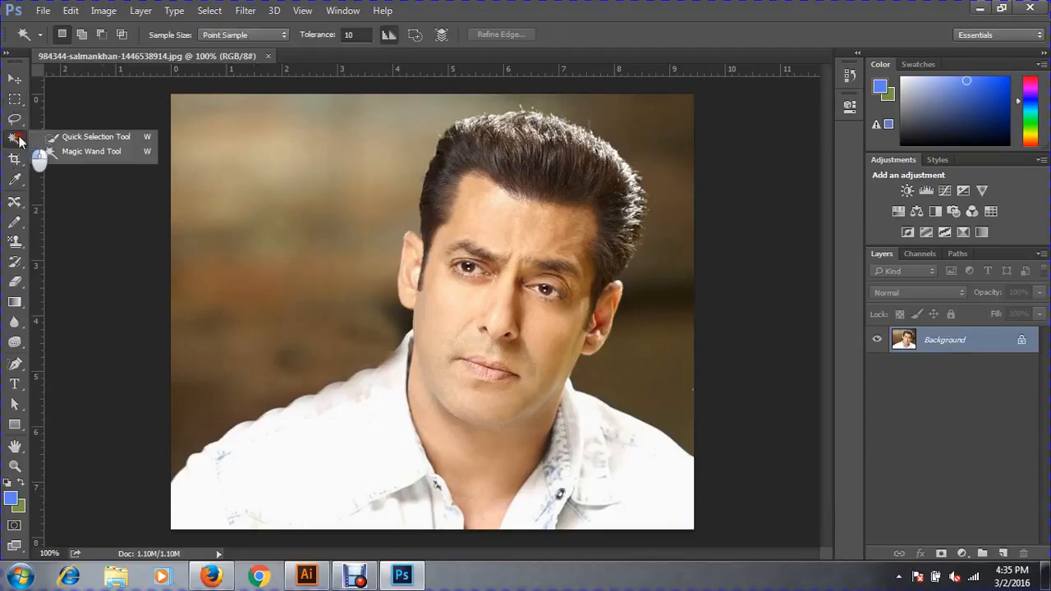
pyautogui.click(101, 143)
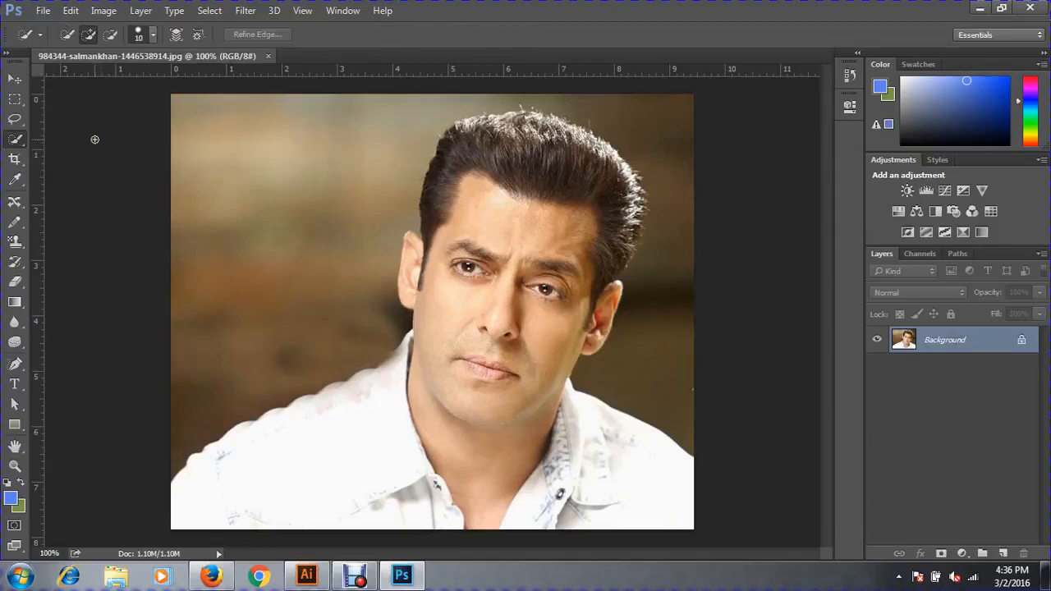
pyautogui.press(']')
pyautogui.press(']')
pyautogui.click(13, 141)
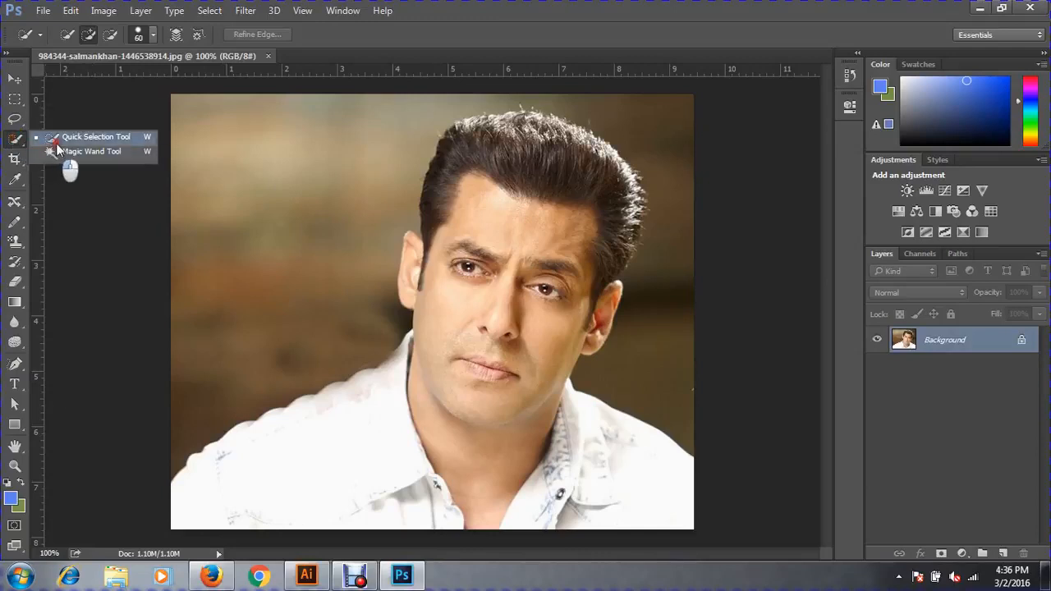
pyautogui.click(74, 140)
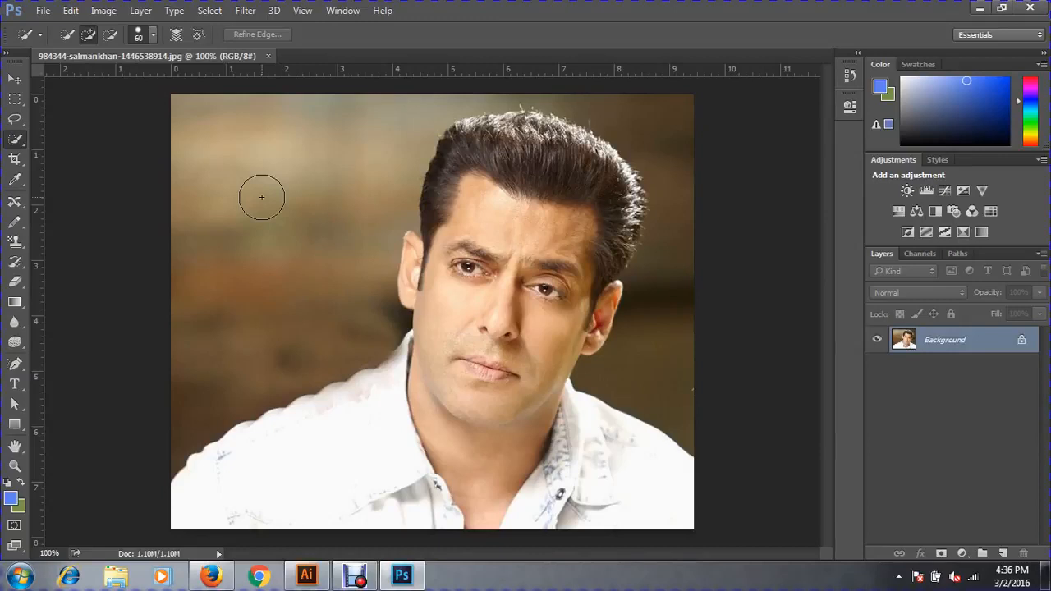
# Step: Try larger and smaller Quick Selection brush sizes, ending with a size of 90 px
pyautogui.press(']')
pyautogui.press(']')
pyautogui.press(']')
pyautogui.press(']')
pyautogui.press(']')
pyautogui.press('[')
pyautogui.press('[')
pyautogui.press('[')
pyautogui.press('[')
pyautogui.press('[')
pyautogui.press('[')
pyautogui.press('[')
pyautogui.press(']')
pyautogui.press(']')
pyautogui.press(']')
# Step: Try selecting the blurred background beside the man's head with the Magic Wand at tolerance 10, and clear the selection
pyautogui.click(13, 140)
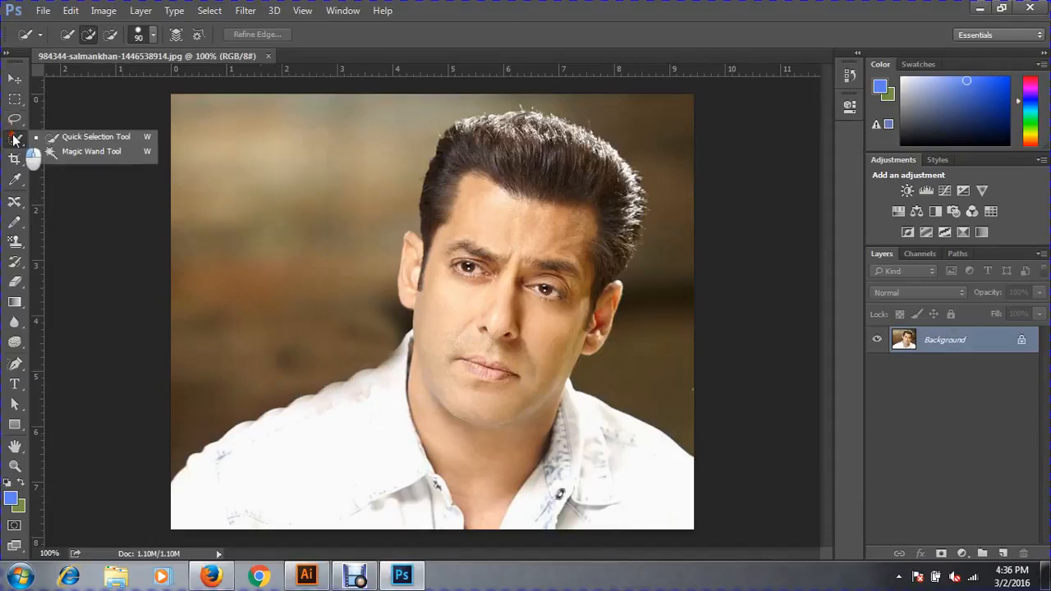
pyautogui.click(105, 153)
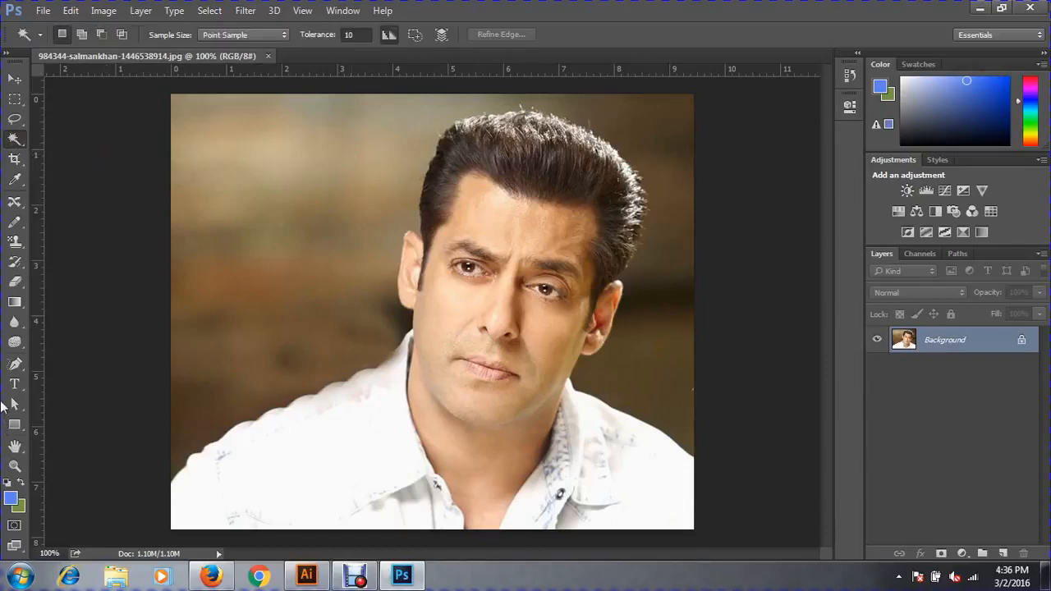
pyautogui.click(254, 243)
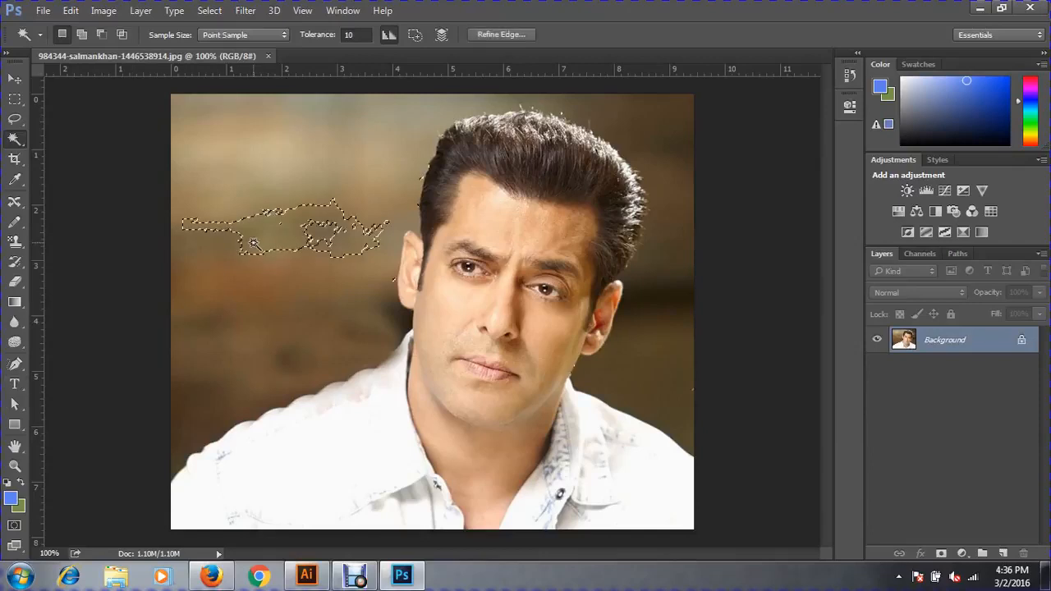
pyautogui.keyDown('shift'); pyautogui.click(244, 309); pyautogui.keyUp('shift')
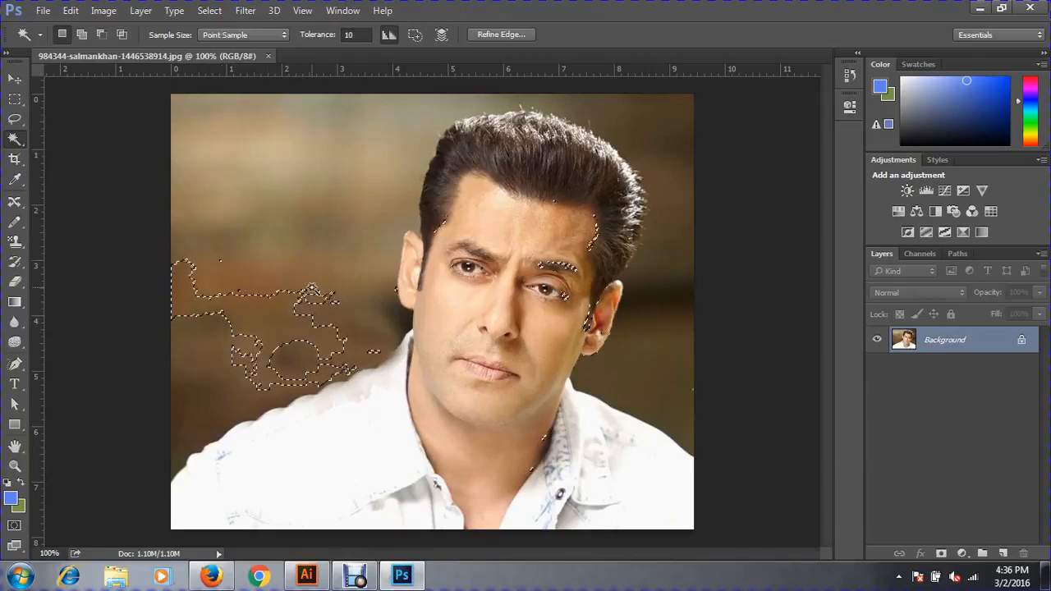
pyautogui.hotkey('ctrl', 'd')
# Step: Select the man's hair, face, neck, both sides of his white shirt and his ear with the Quick Selection Tool
pyautogui.moveTo(23, 139); pyautogui.dragTo(81, 138)
pyautogui.click(81, 138)
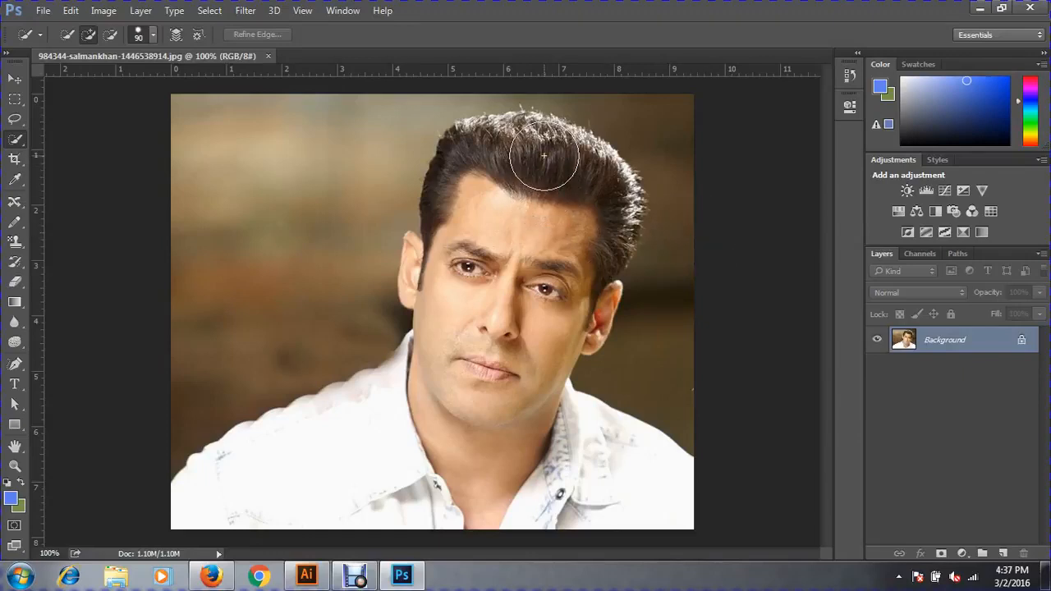
pyautogui.moveTo(543, 155)
pyautogui.mouseDown()
pyautogui.moveTo(534, 260)
pyautogui.moveTo(516, 255)
pyautogui.moveTo(496, 340)
pyautogui.mouseUp()
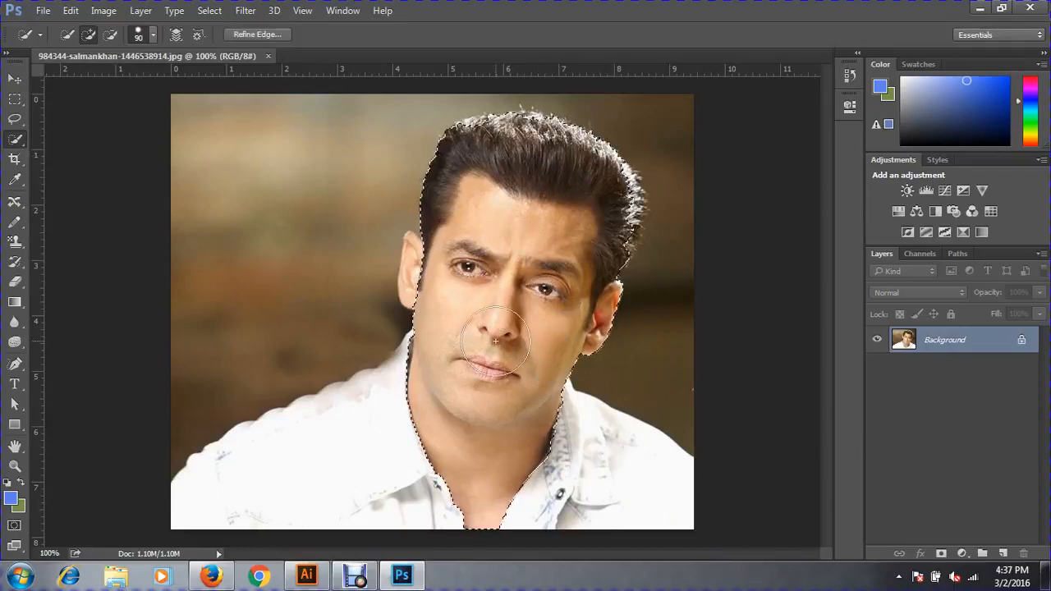
pyautogui.moveTo(355, 574)
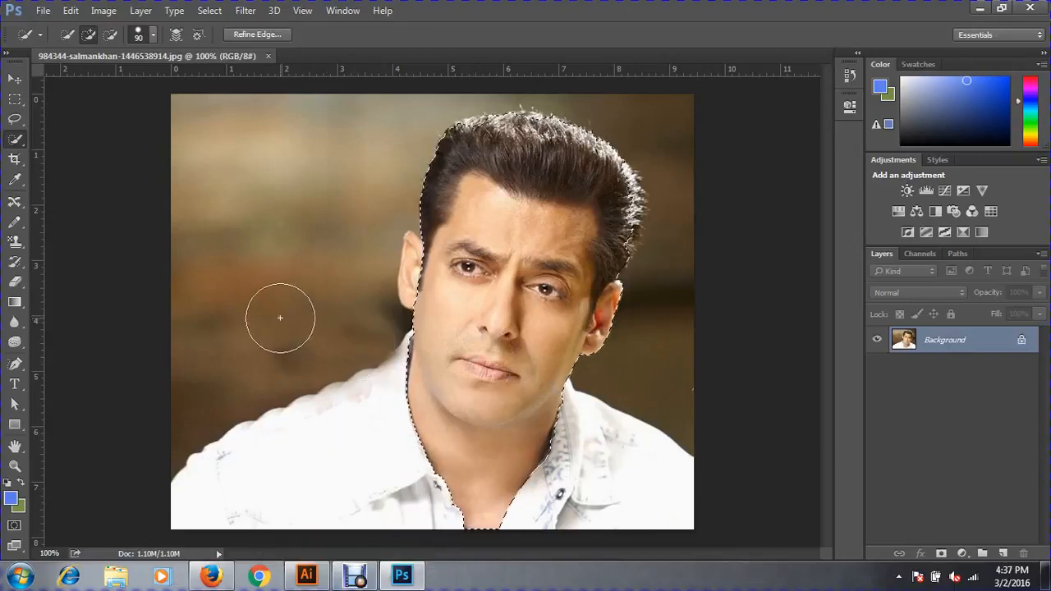
pyautogui.moveTo(443, 403); pyautogui.dragTo(349, 445)
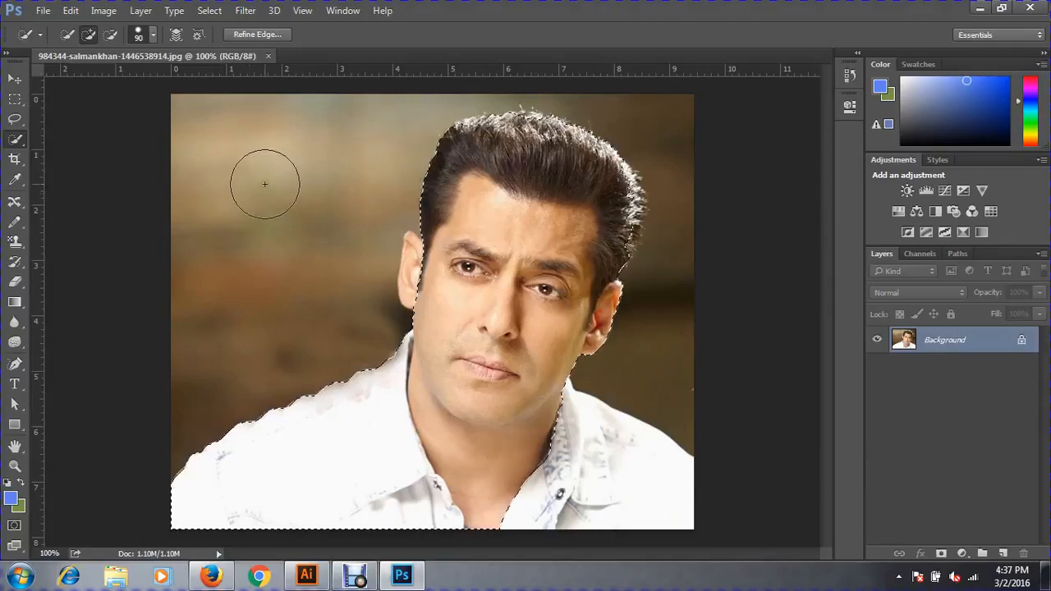
pyautogui.click(568, 466)
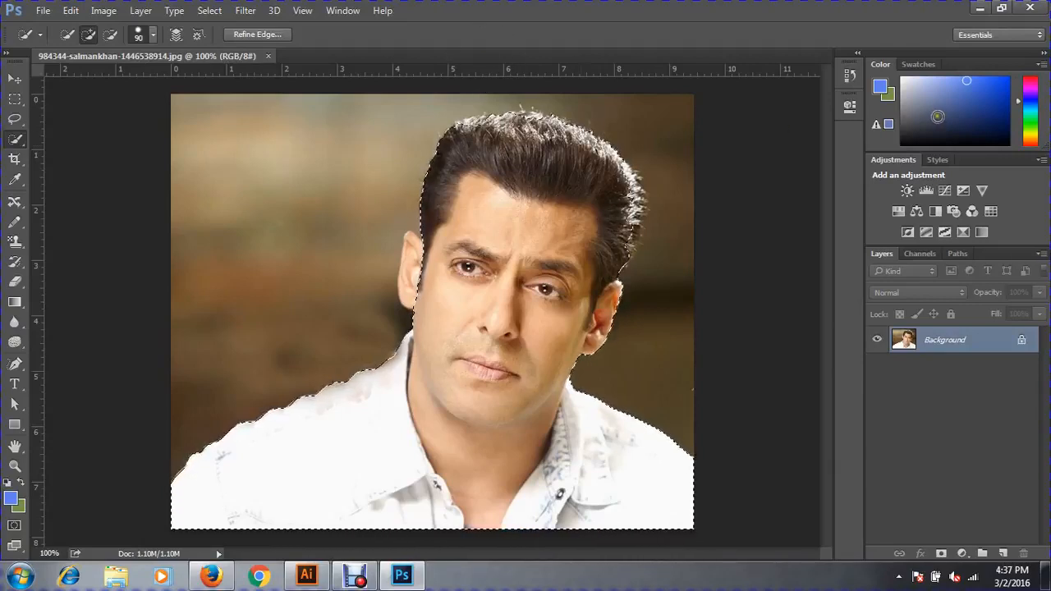
pyautogui.click(437, 276)
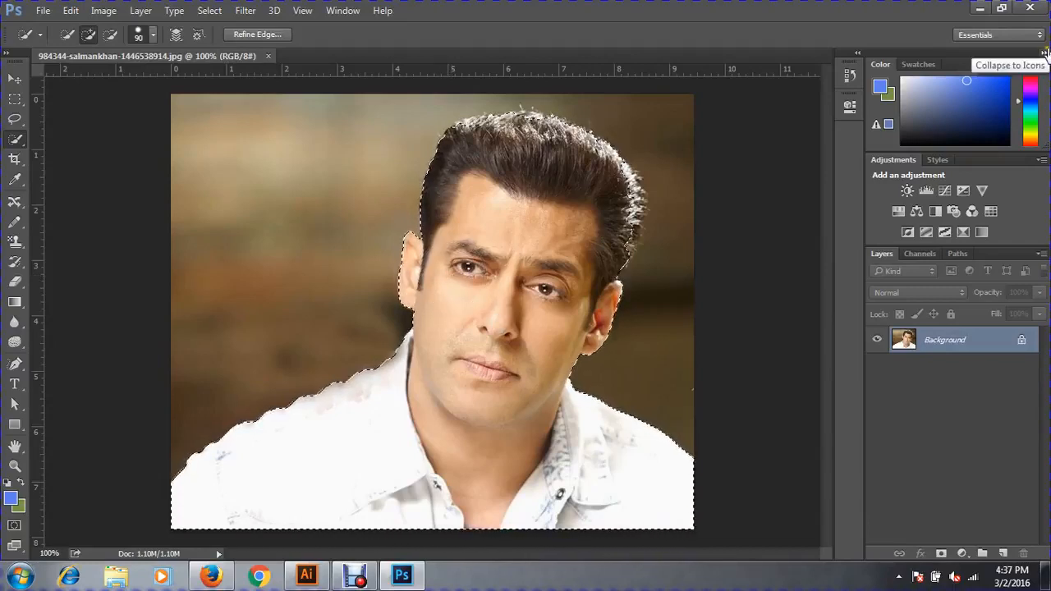
# Step: Reduce the Quick Selection brush to 20 px and add the missed light hair along the top of the man's head to the selection
pyautogui.keyDown('ctrl'); pyautogui.click(547, 177); pyautogui.keyUp('ctrl')
pyautogui.keyDown('ctrl'); pyautogui.click(547, 175); pyautogui.keyUp('ctrl')
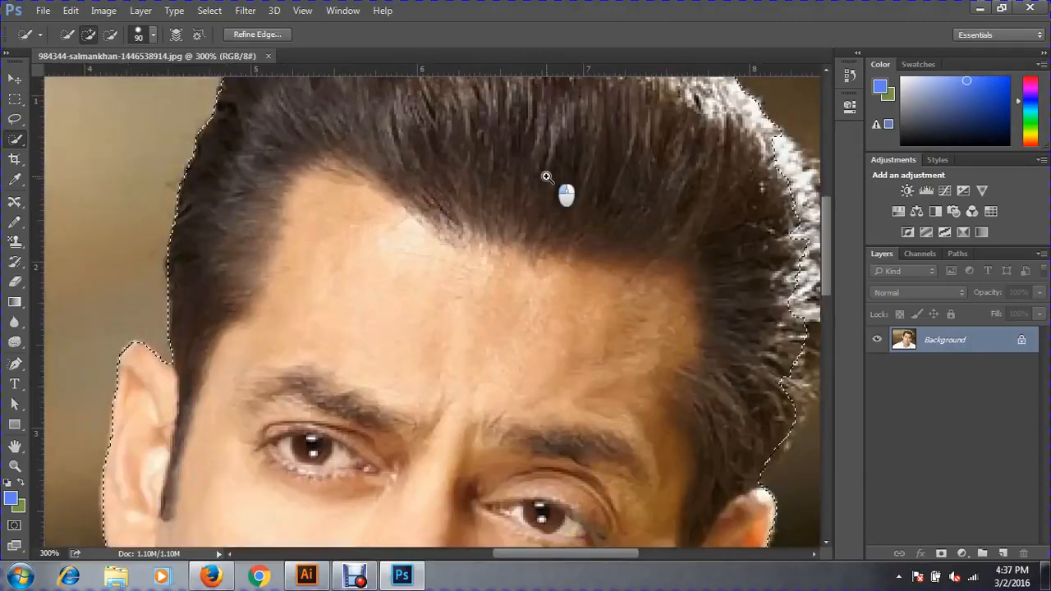
pyautogui.keyDown('ctrl'); pyautogui.click(544, 161); pyautogui.keyUp('ctrl')
pyautogui.moveTo(544, 159); pyautogui.dragTo(493, 294)
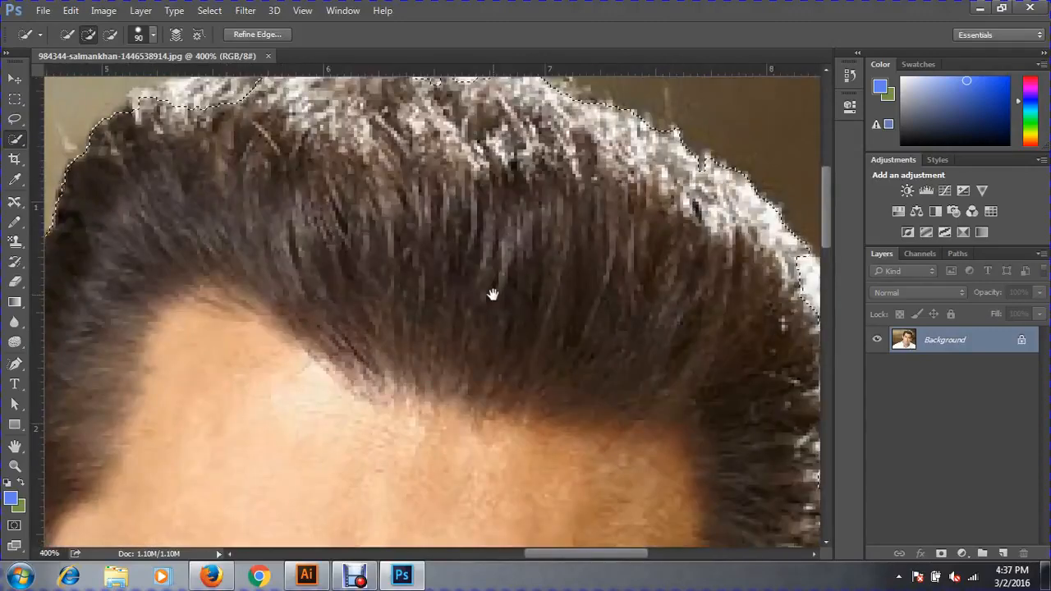
pyautogui.hotkey('ctrl', '-')
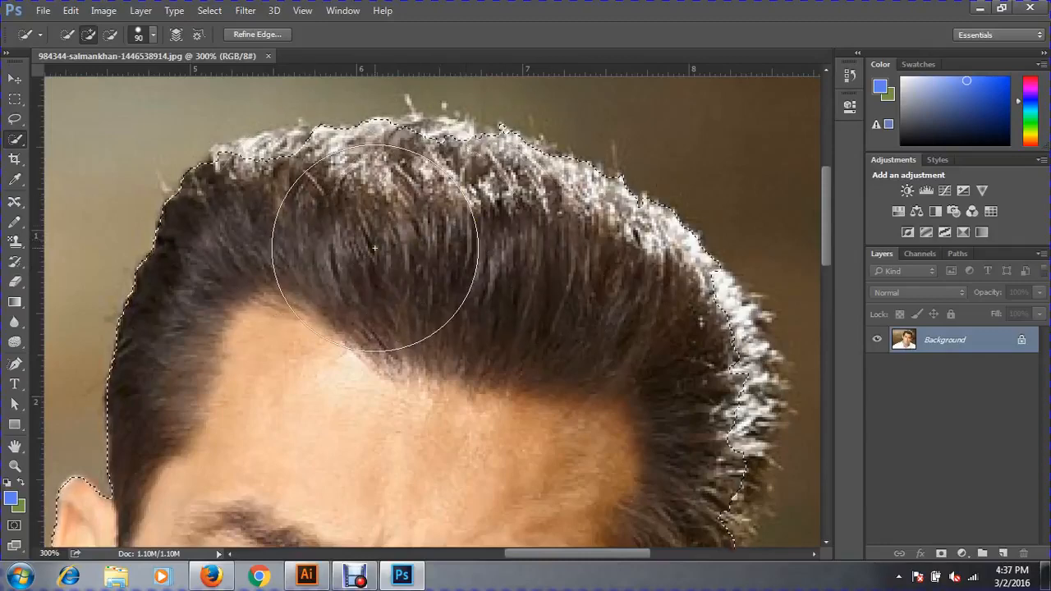
pyautogui.press('[')
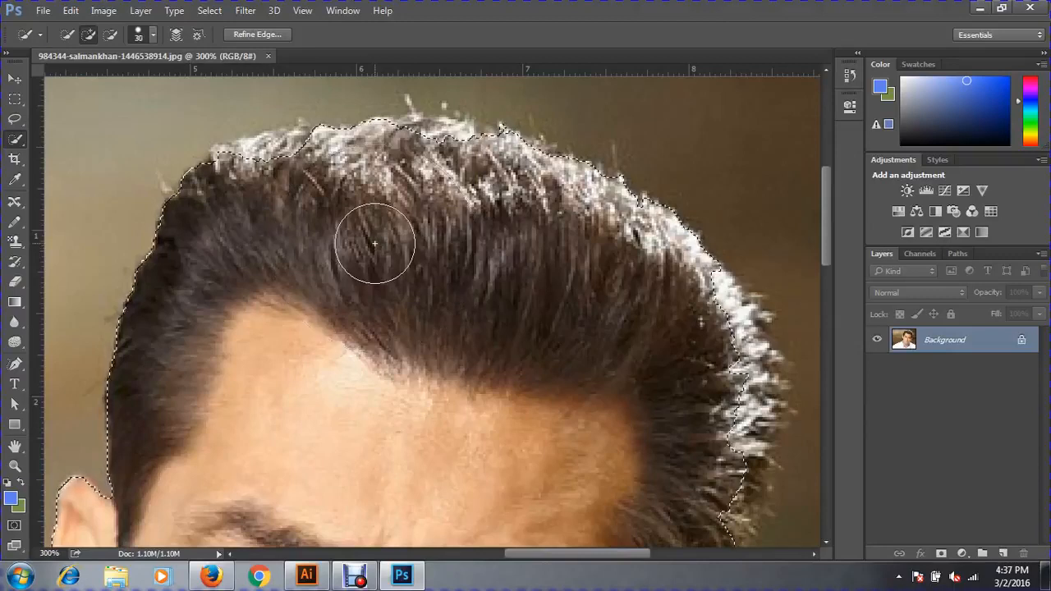
pyautogui.press('[')
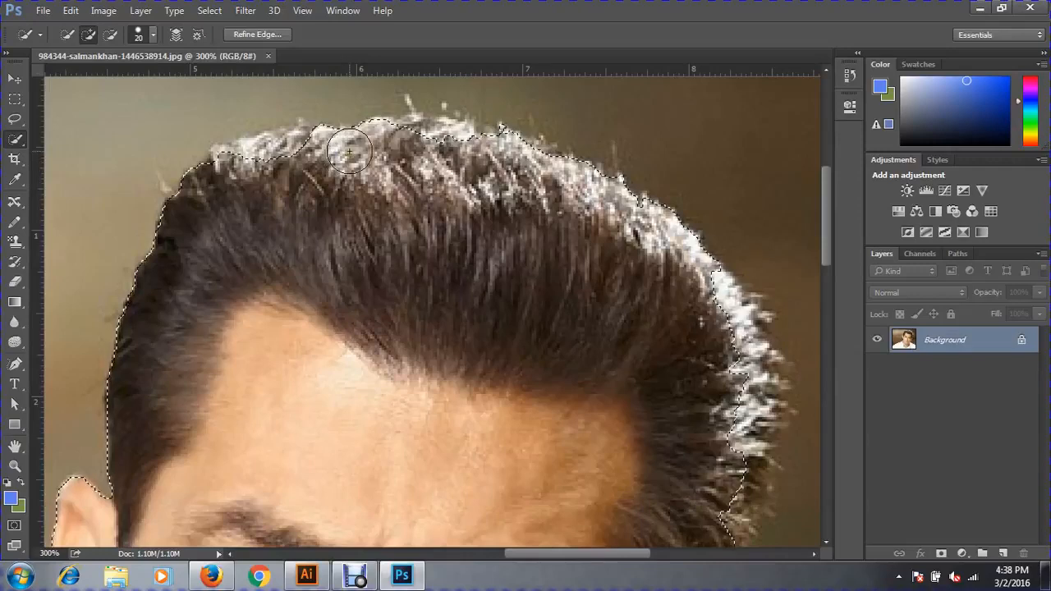
pyautogui.moveTo(285, 175)
pyautogui.mouseDown()
pyautogui.moveTo(276, 164)
pyautogui.moveTo(287, 152)
pyautogui.mouseUp()
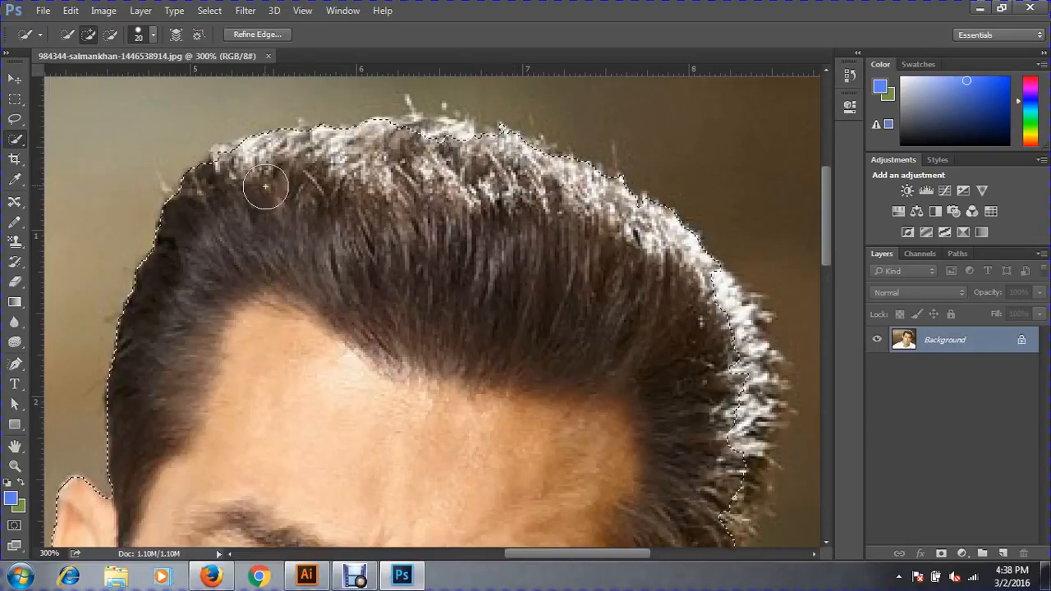
pyautogui.click(233, 169)
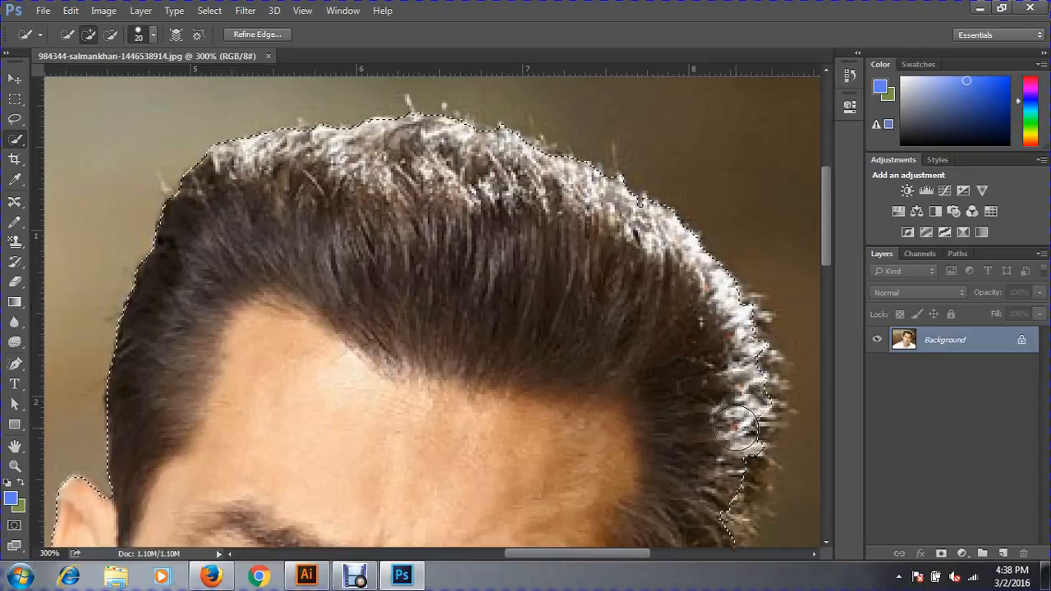
# Step: Add the light hair tips on the side of the head, down to just above the ear, to the selection
pyautogui.click(758, 405)
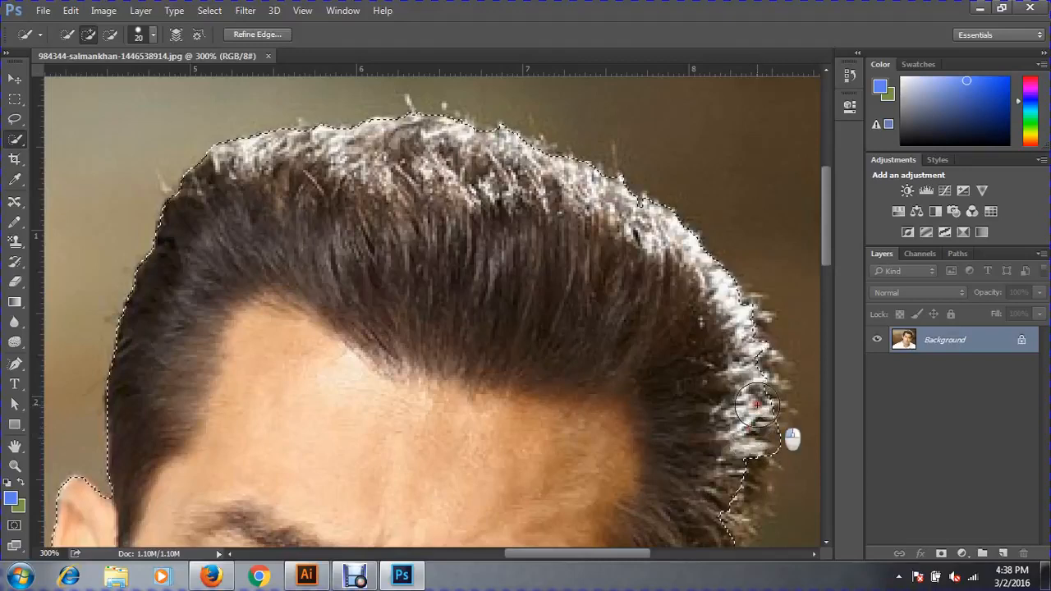
pyautogui.click(755, 375)
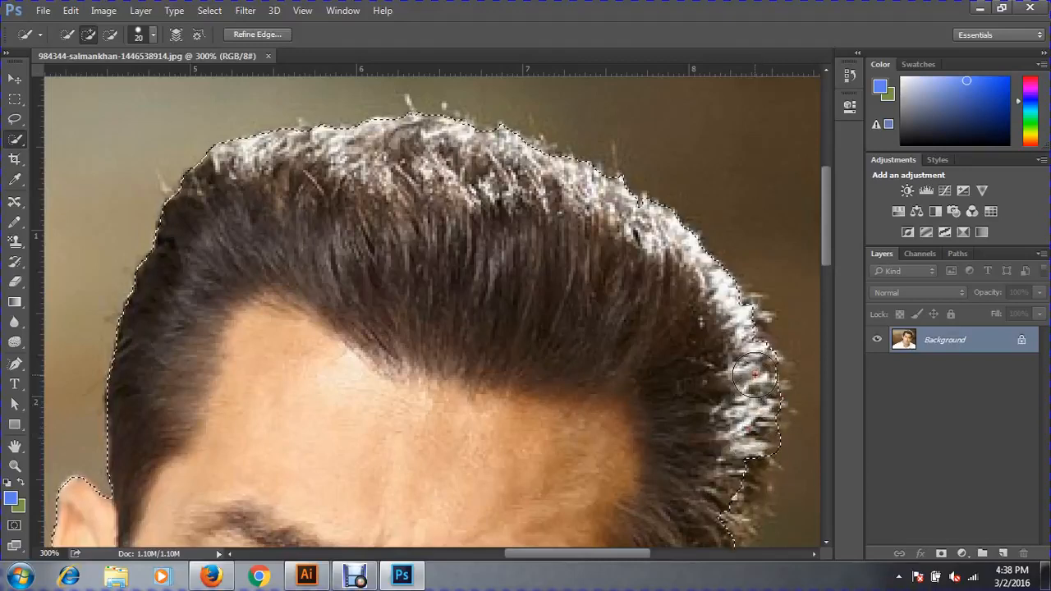
pyautogui.click(742, 468)
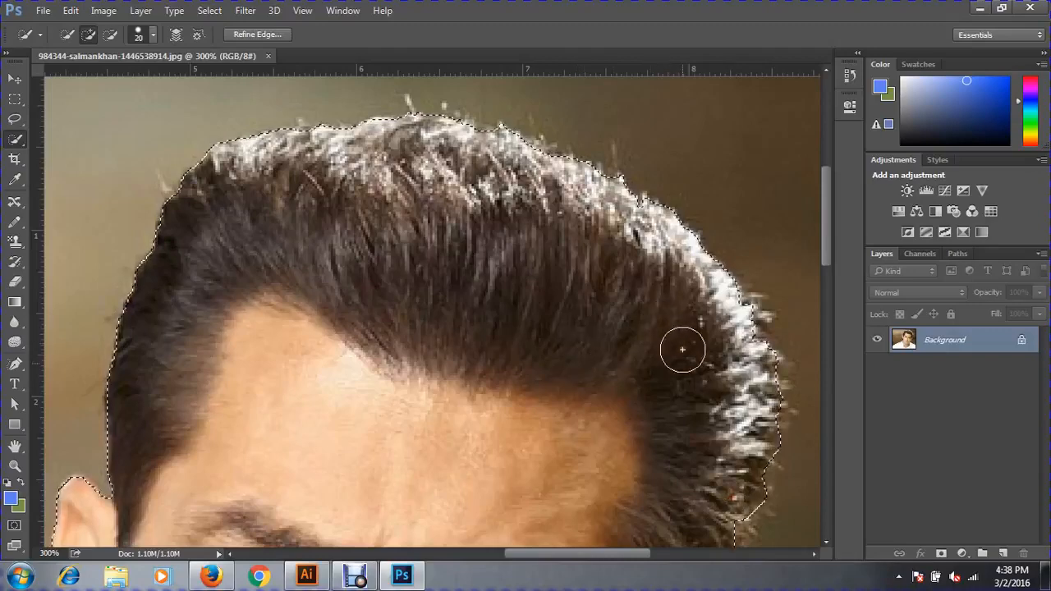
pyautogui.moveTo(690, 414); pyautogui.dragTo(559, 239)
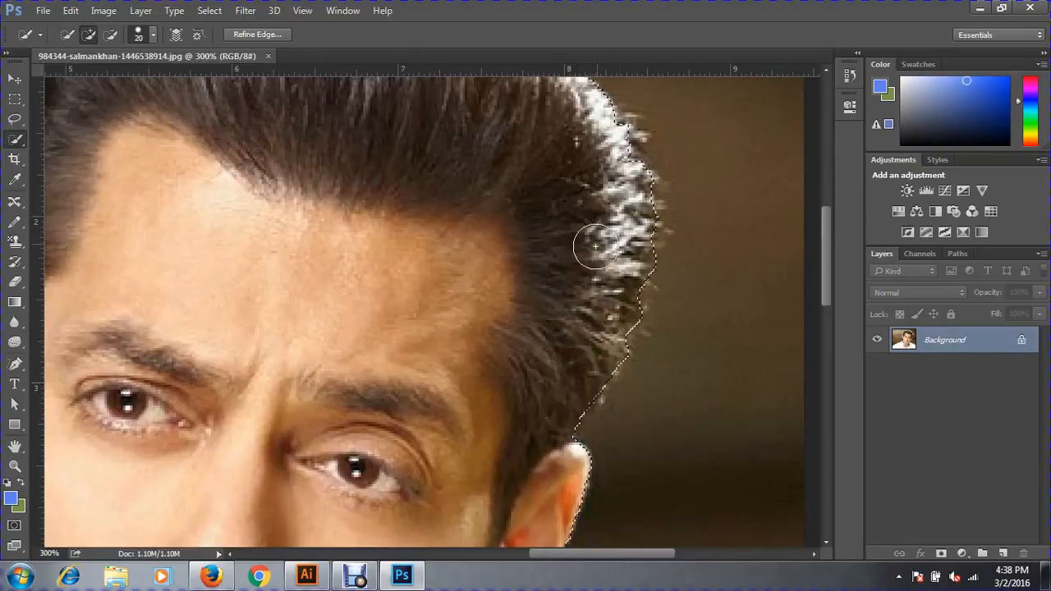
pyautogui.click(635, 222)
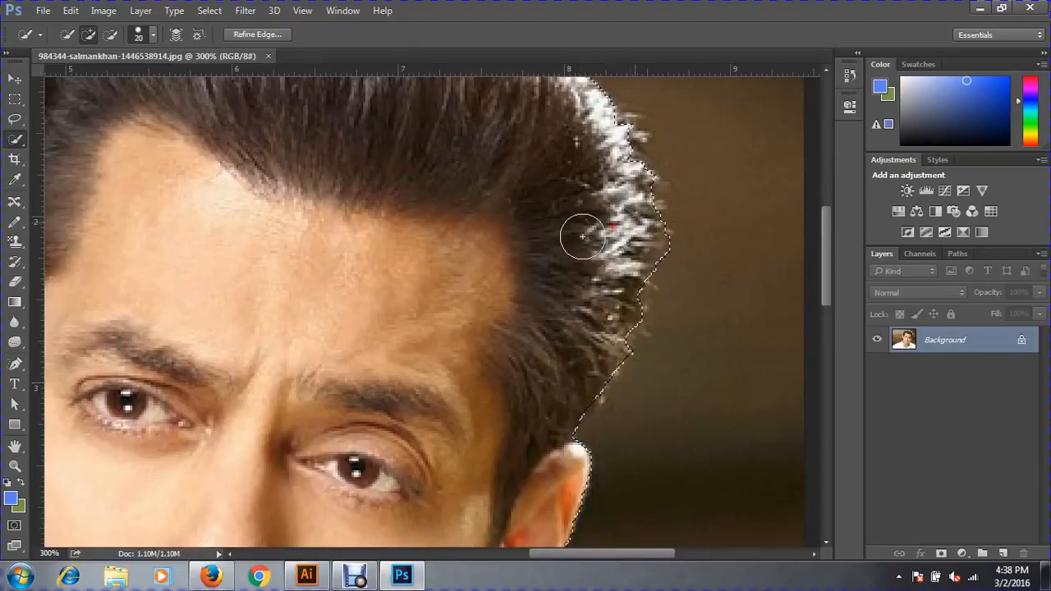
pyautogui.click(684, 259)
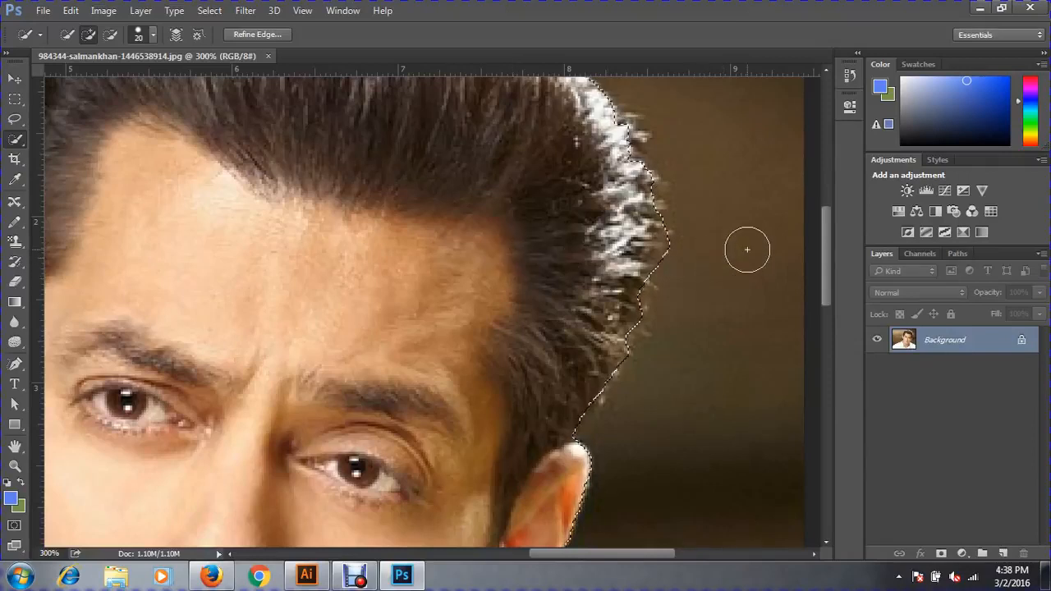
# Step: Subtract the excess background beside the hair above the ear from the selection
pyautogui.press('alt')
pyautogui.press('alt')
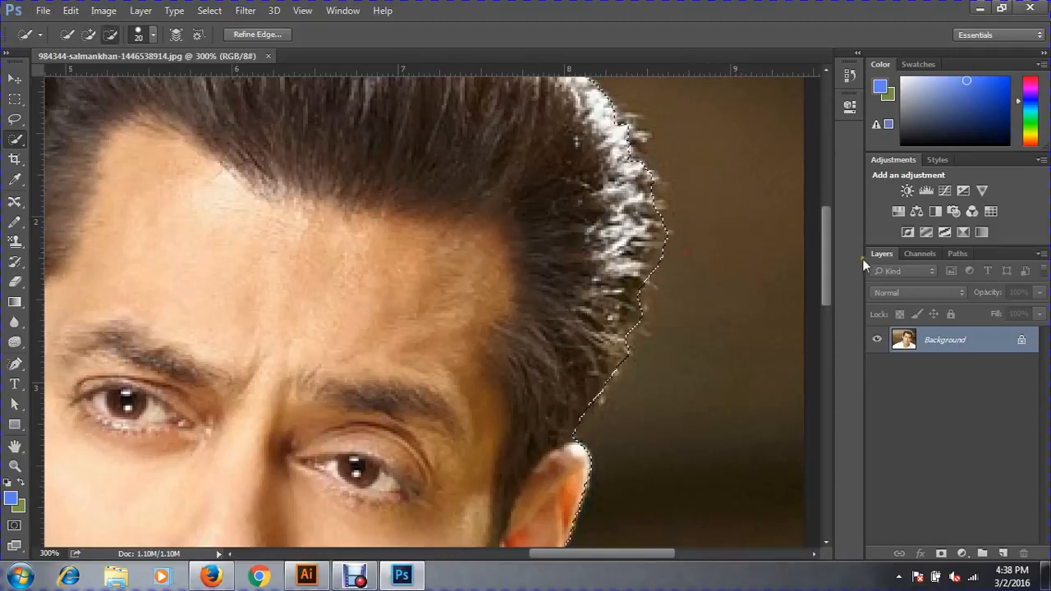
pyautogui.click(680, 266)
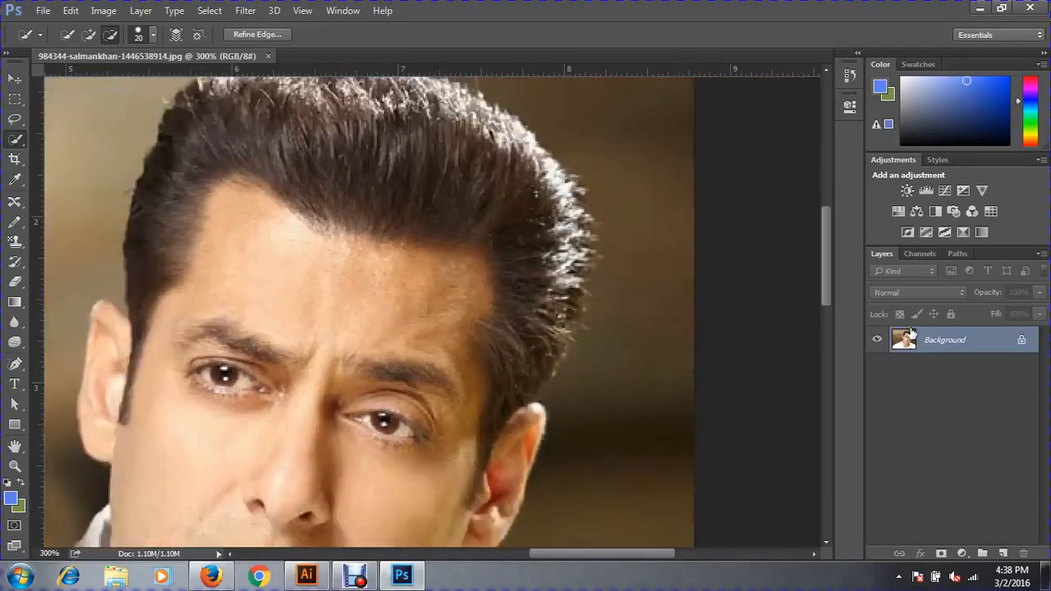
pyautogui.hotkey('ctrl', '-')
pyautogui.hotkey('ctrl', '-')
pyautogui.hotkey('ctrl', '-')
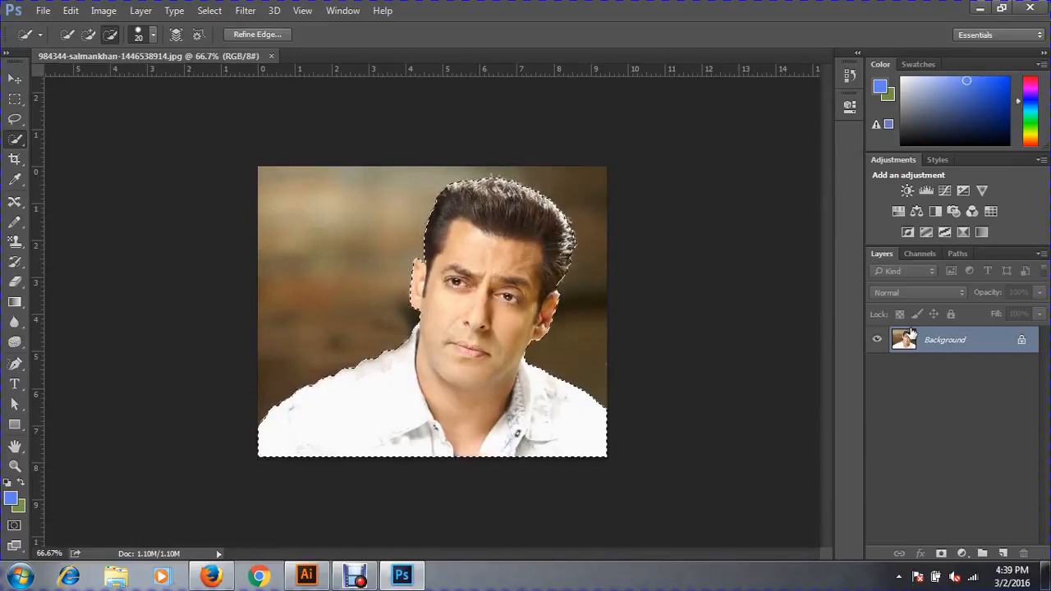
# Step: Open the sea-09.jpg image and return to the portrait document
pyautogui.hotkey('ctrl', 'o')
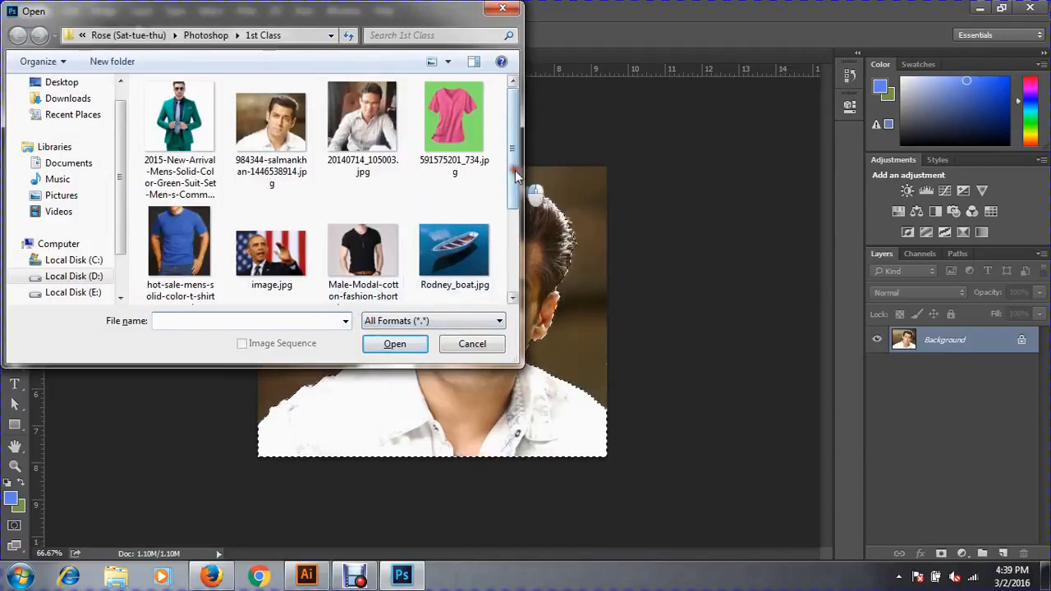
pyautogui.moveTo(515, 170); pyautogui.dragTo(515, 230)
pyautogui.doubleClick(188, 263)
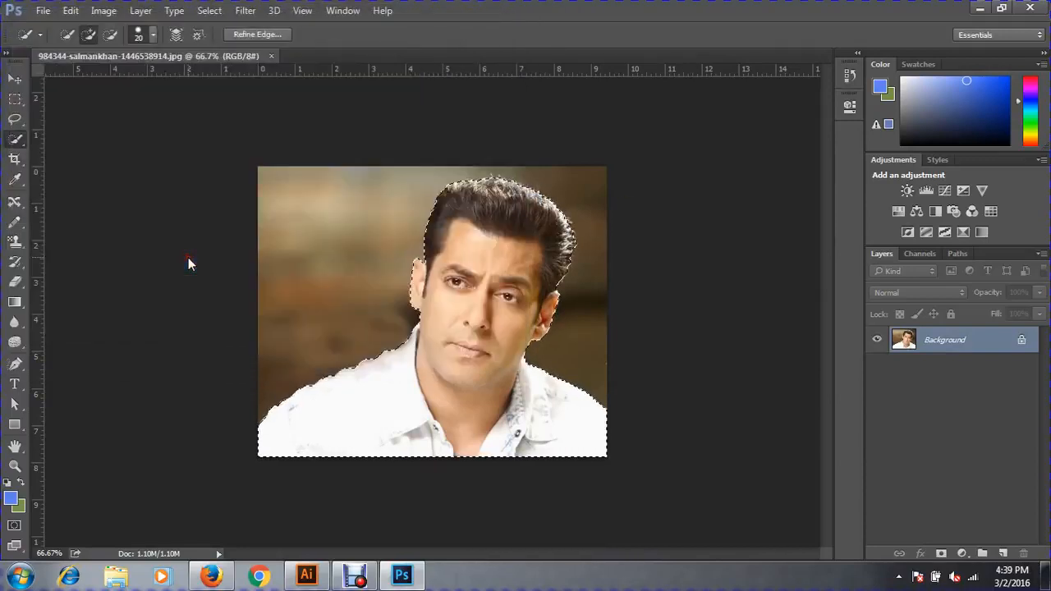
pyautogui.hotkey('ctrl', 'Tab')
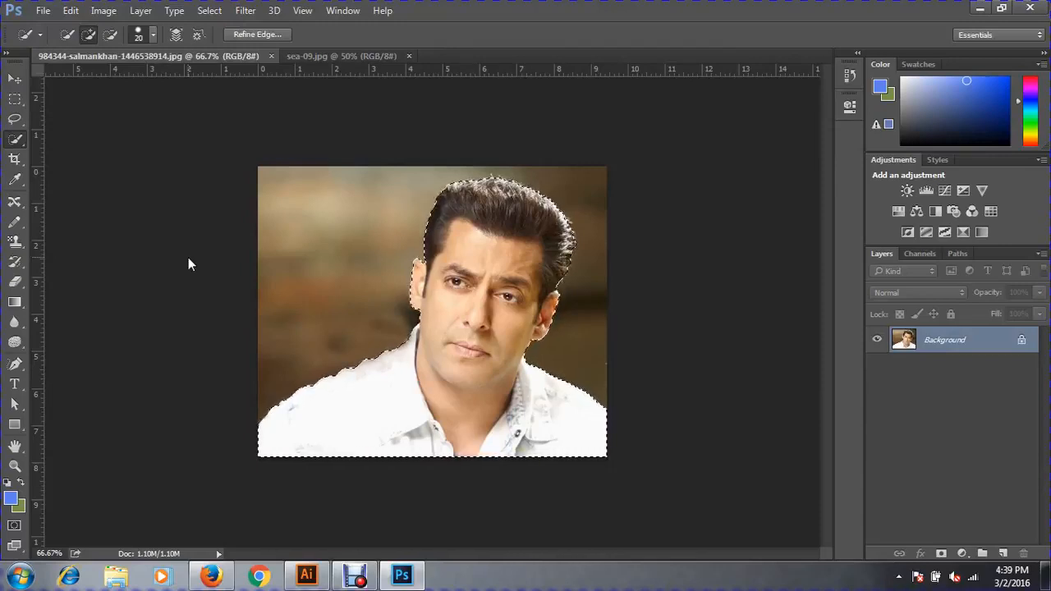
# Step: Invert the selection, try filling the area behind the man with the green background colour, and undo the fill
pyautogui.hotkey('ctrl', 'shift', 'i')
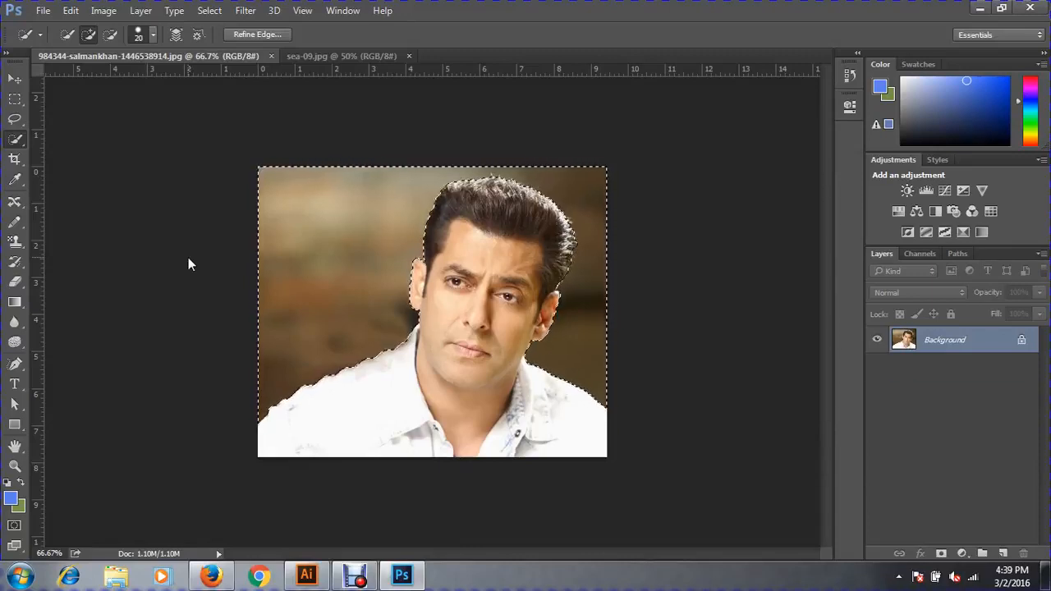
pyautogui.hotkey('shift', 'F5')
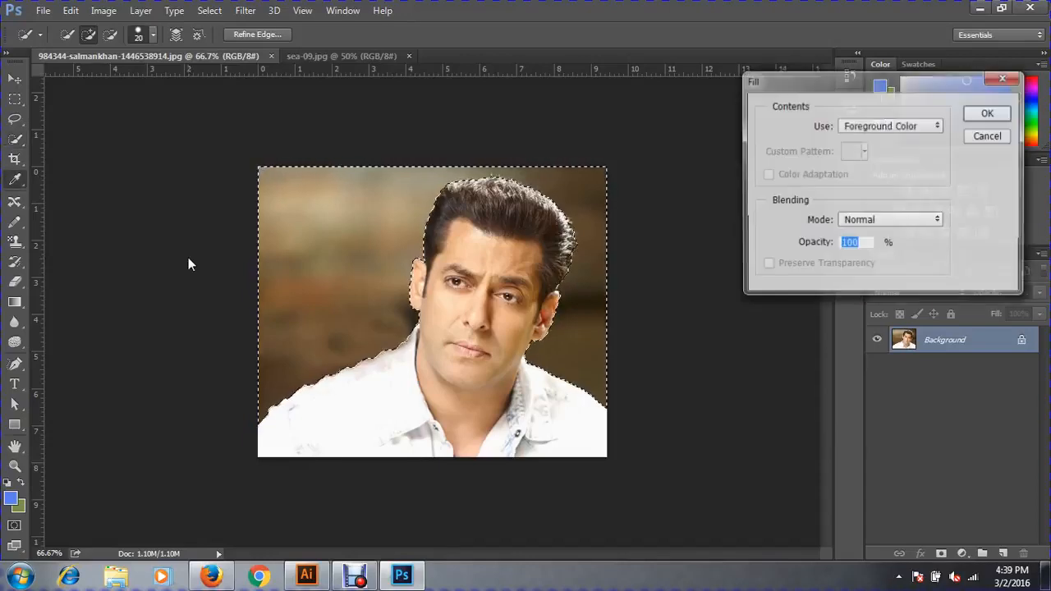
pyautogui.press('Return')
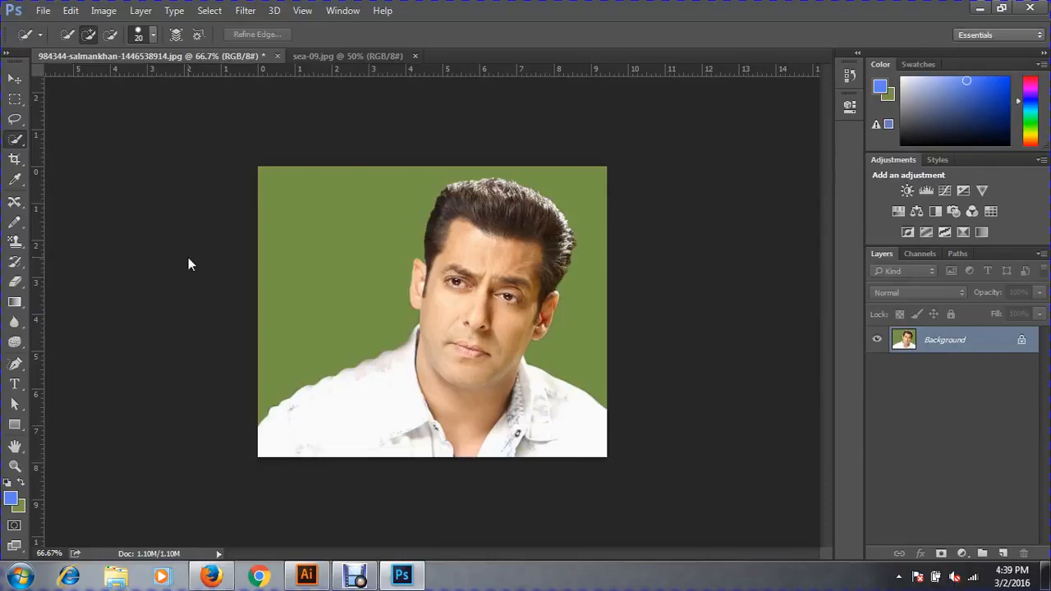
pyautogui.press('q')
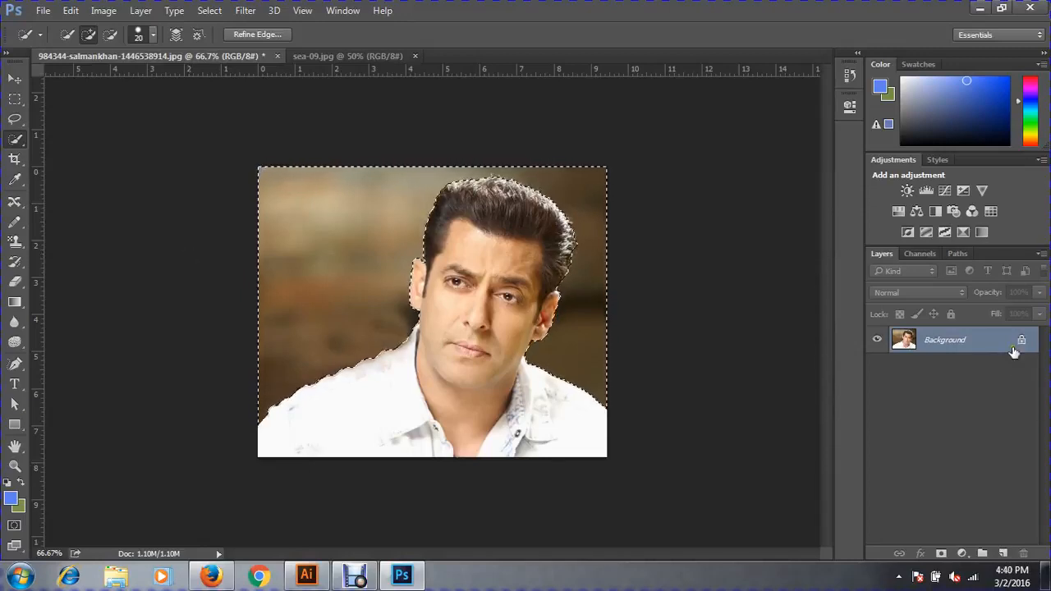
# Step: Convert the portrait's locked Background into a normal layer named Layer 0
pyautogui.doubleClick(981, 339)
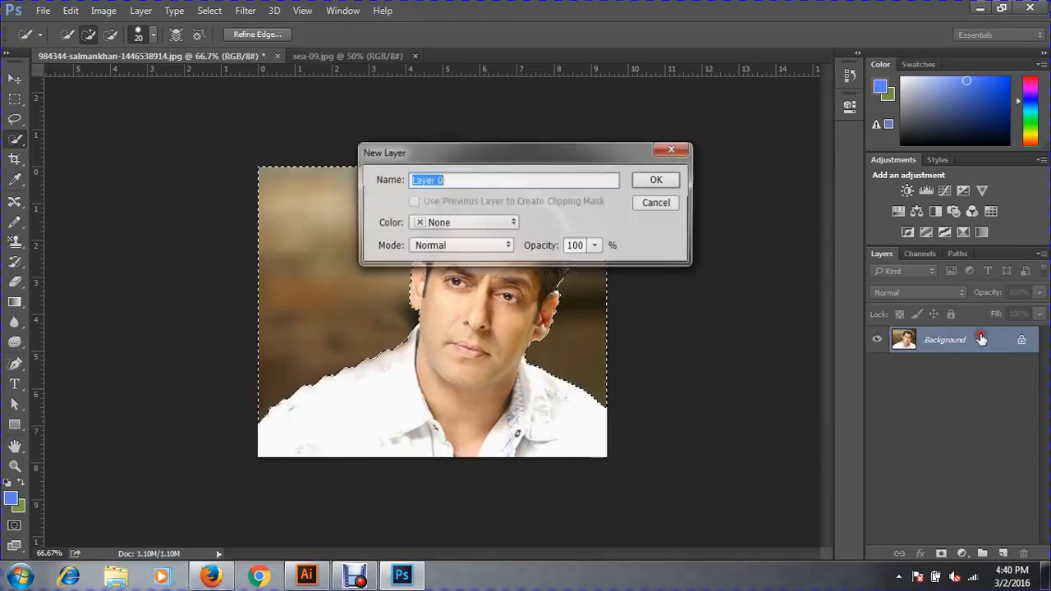
pyautogui.click(666, 183)
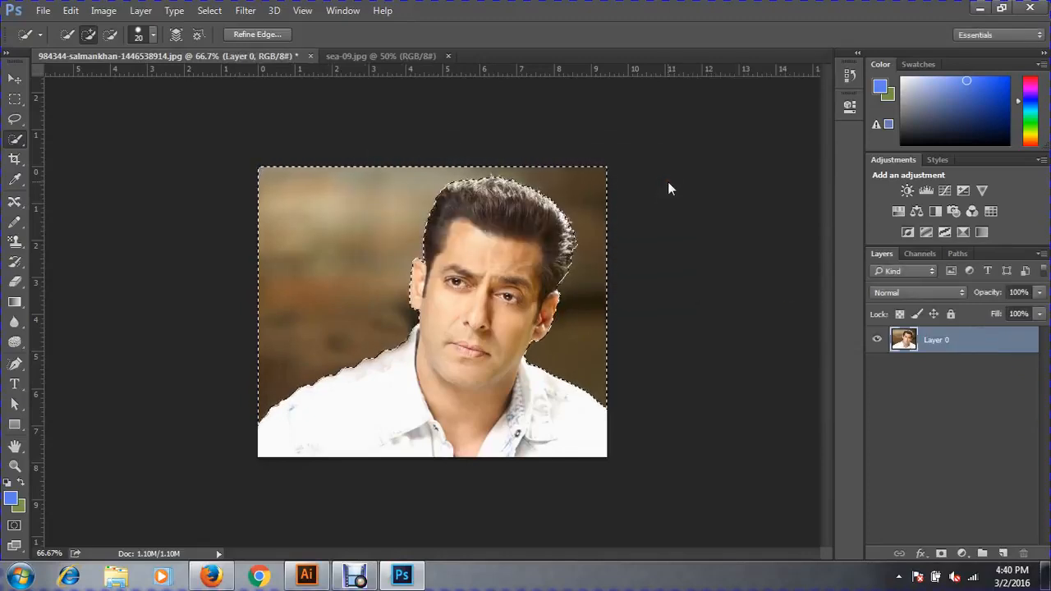
# Step: Lock all of Layer 0, try to open its layer settings, and unlock the layer
pyautogui.click(950, 315)
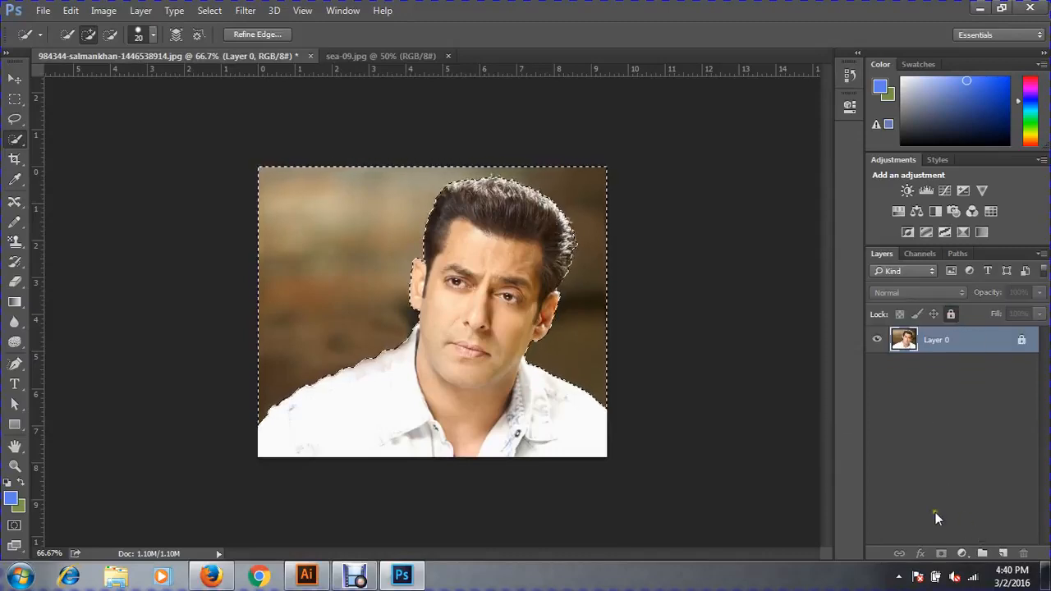
pyautogui.doubleClick(1002, 341)
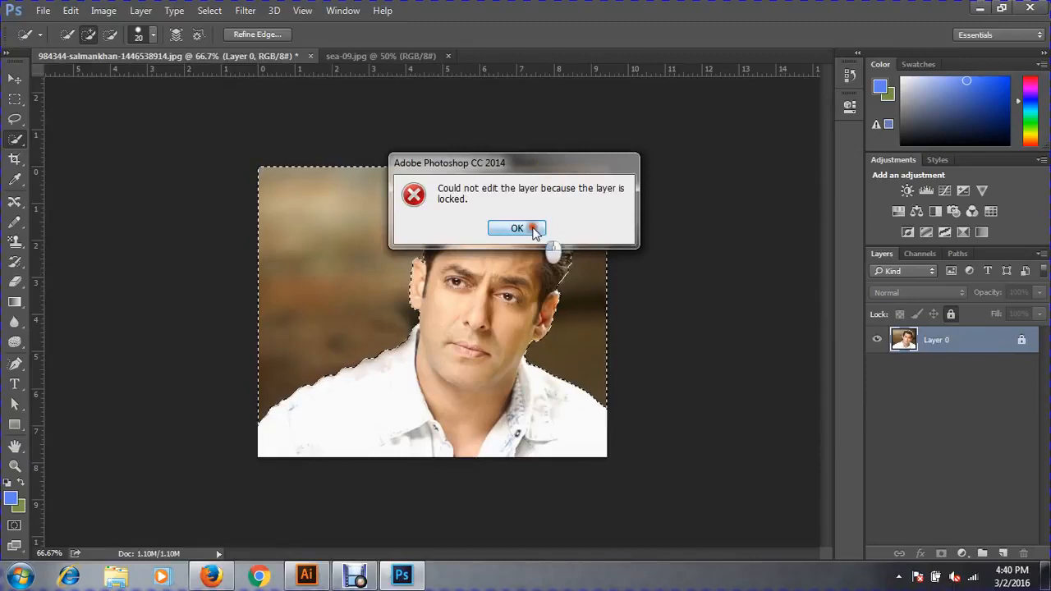
pyautogui.click(516, 224)
pyautogui.click(1023, 342)
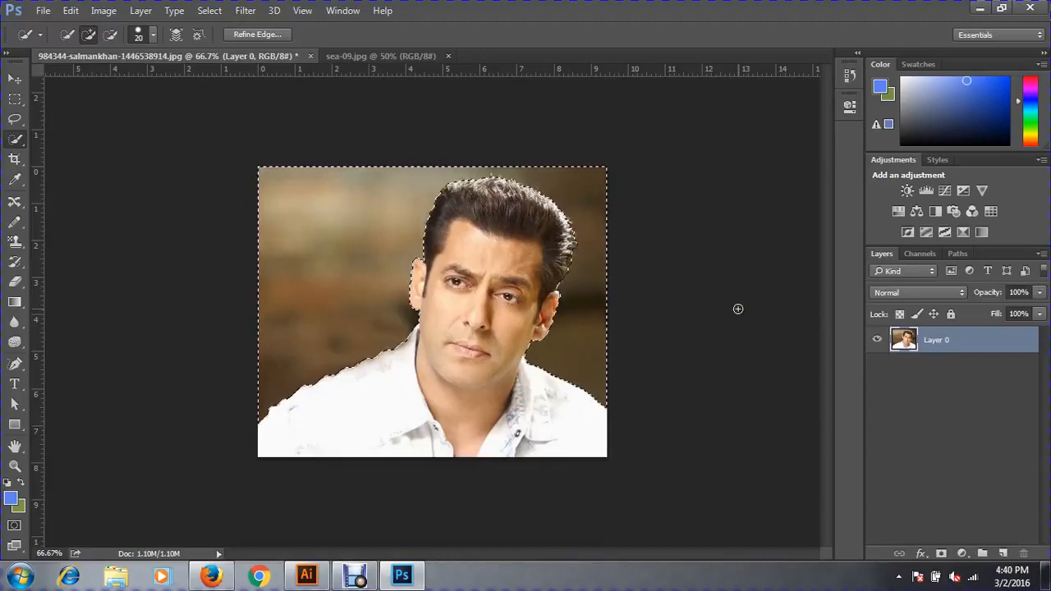
# Step: Try deleting the selected background around the man and clearing the selection, and undo both
pyautogui.press('Delete')
pyautogui.hotkey('ctrl', 'd')
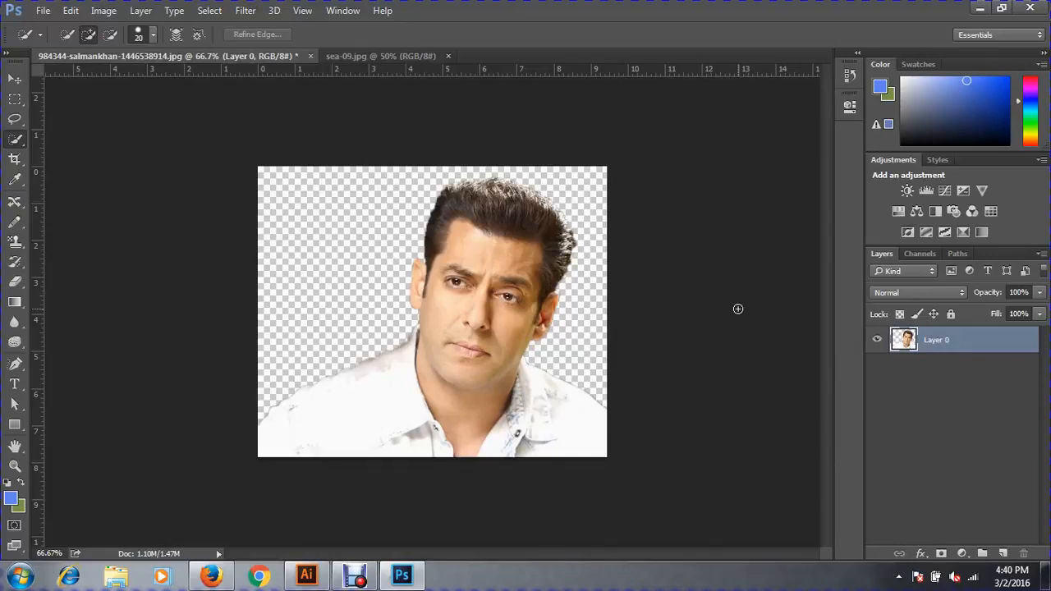
pyautogui.hotkey('ctrl', 'z')
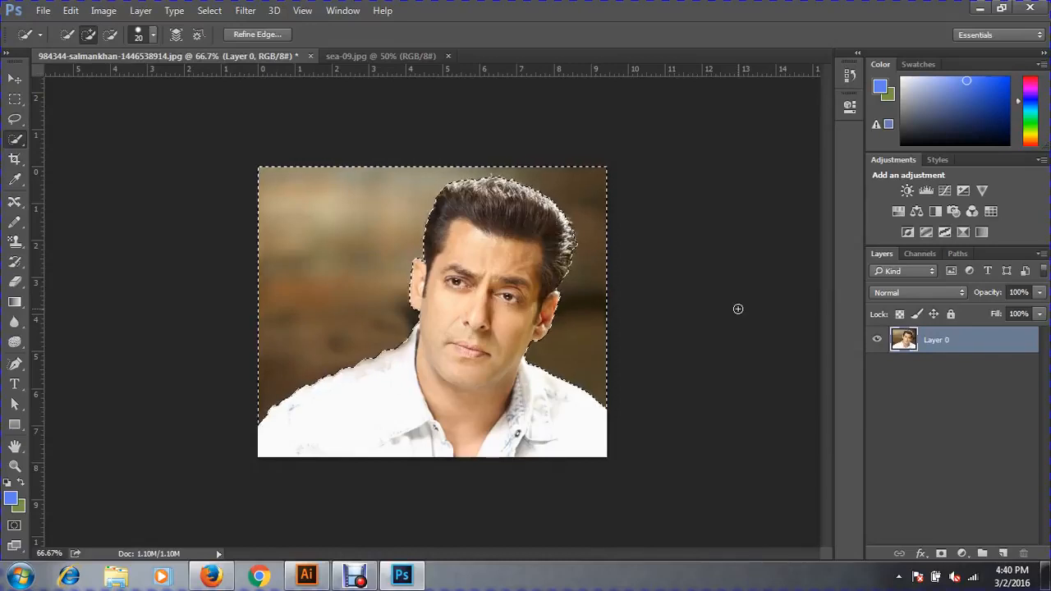
# Step: Invert the selection back to the man and move him into sea-09.jpg, placing him at the lower edge of the sea
pyautogui.hotkey('ctrl', 'shift', 'i')
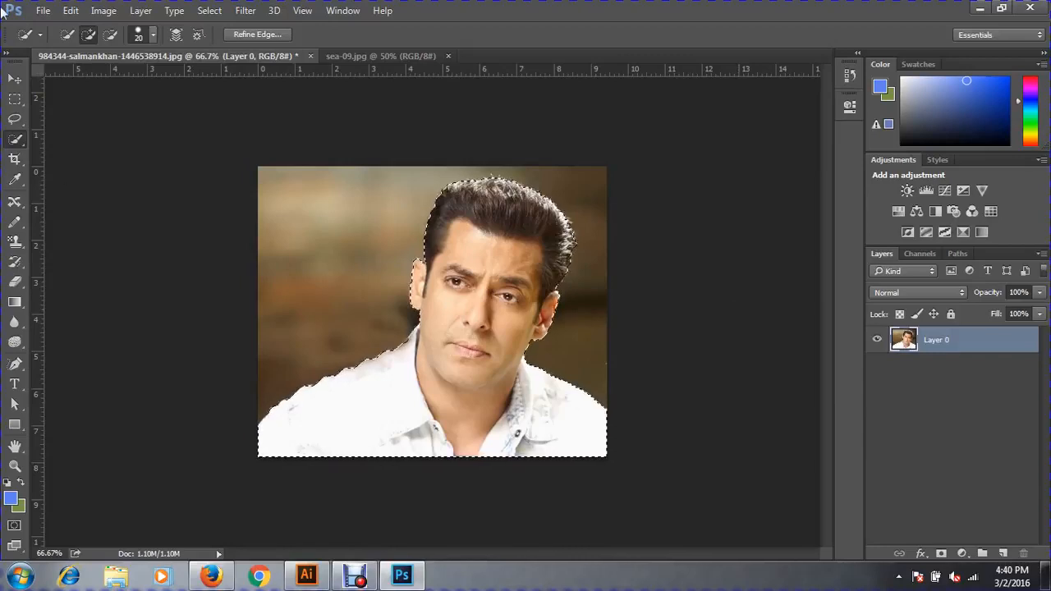
pyautogui.click(15, 79)
pyautogui.moveTo(506, 311); pyautogui.dragTo(417, 451)
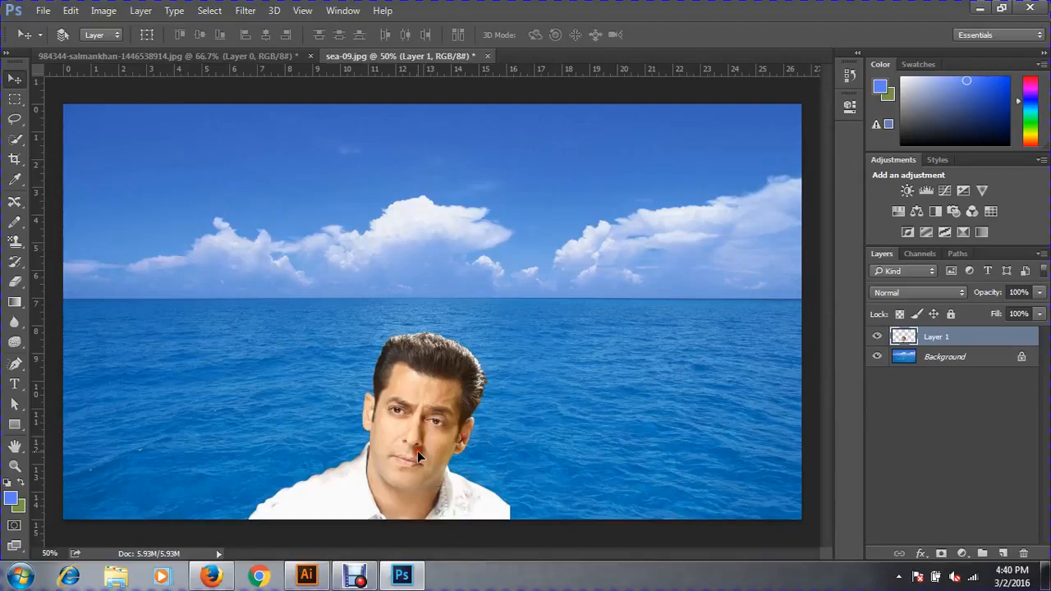
pyautogui.moveTo(439, 364); pyautogui.dragTo(440, 375)
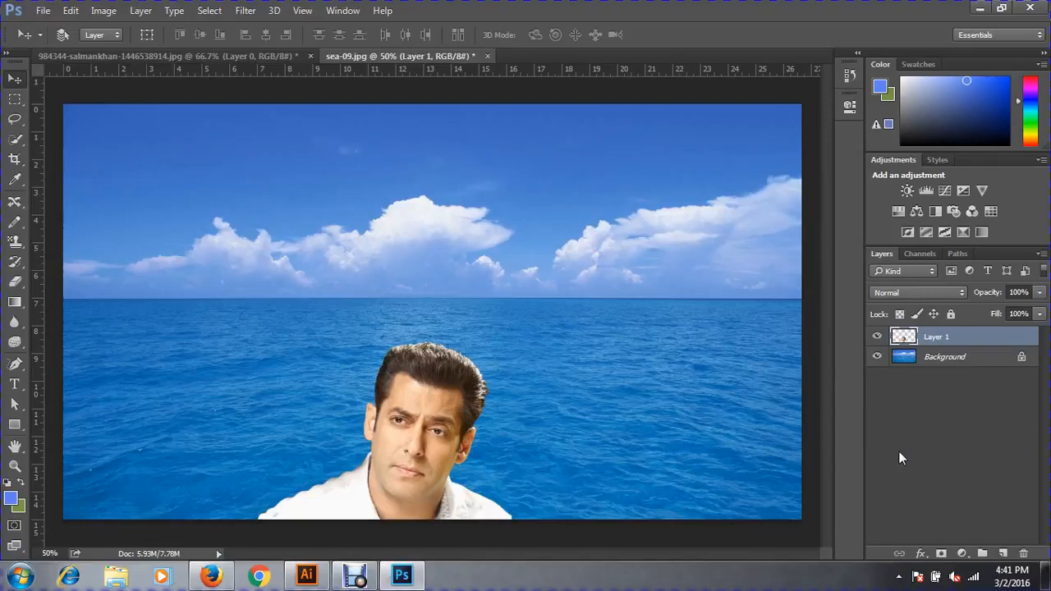
# Step: Close sea-09.jpg and the portrait document without saving the changes
pyautogui.hotkey('ctrl', '-')
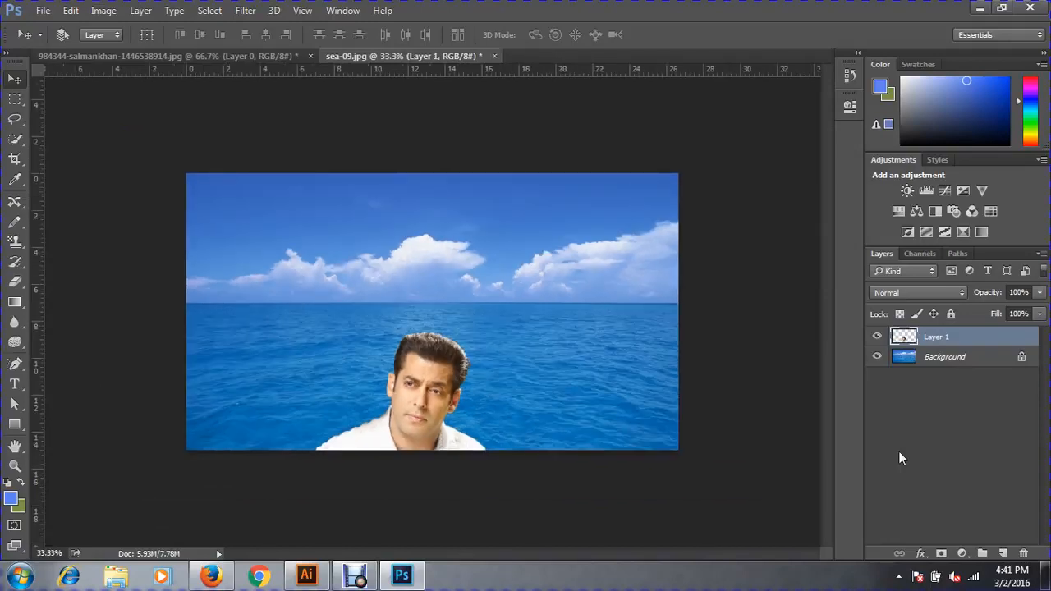
pyautogui.hotkey('ctrl', 'w')
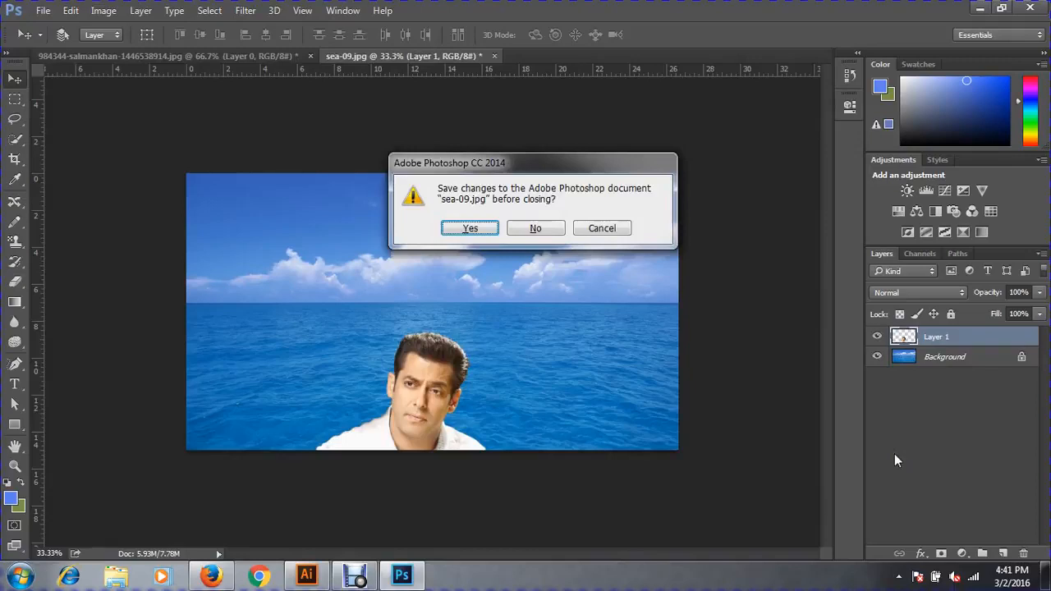
pyautogui.press('n')
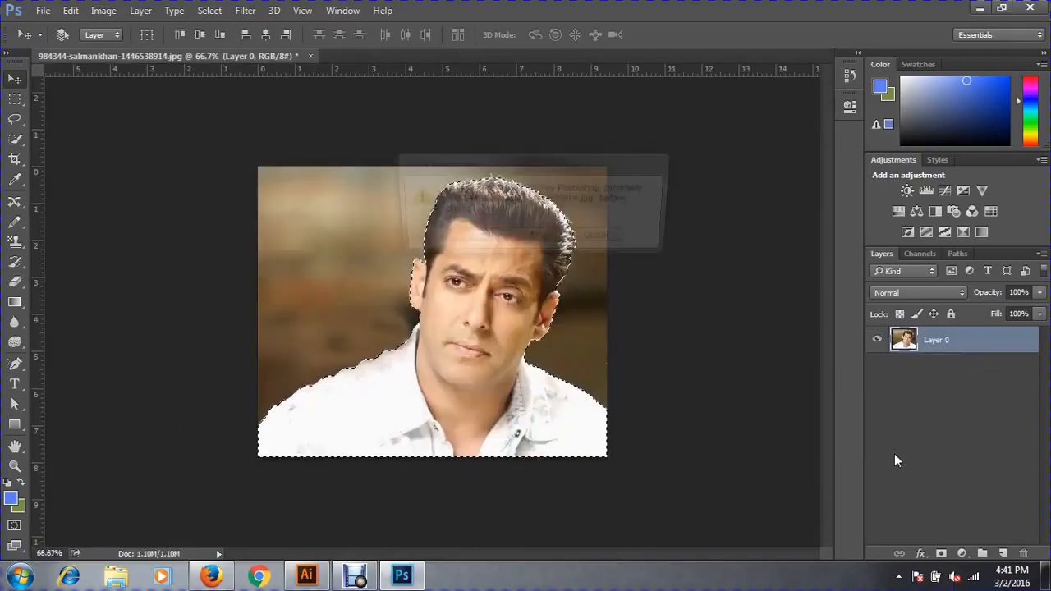
pyautogui.hotkey('ctrl', 'w')
pyautogui.press('n')
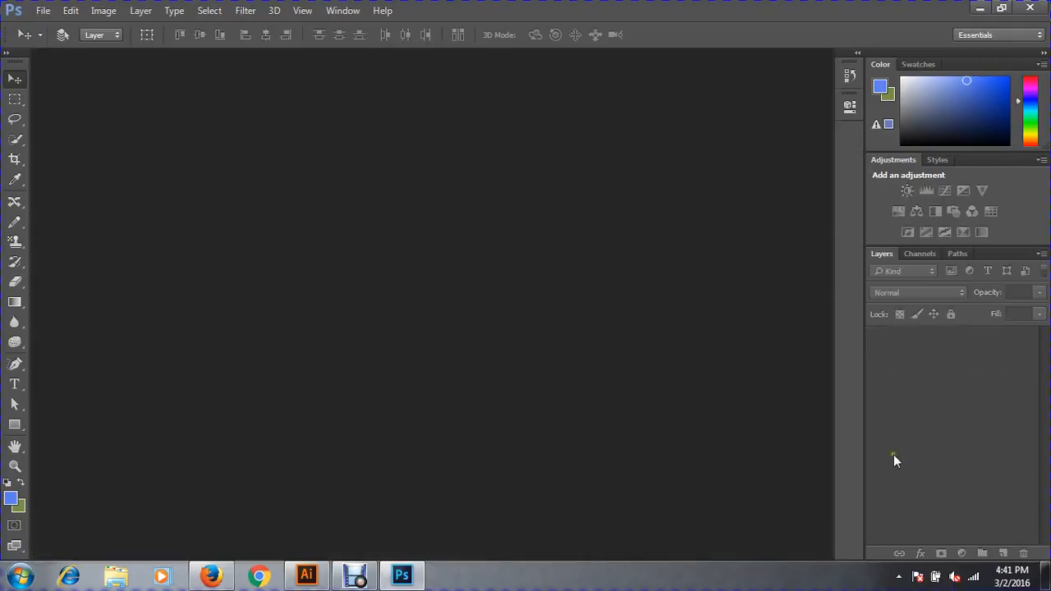
pyautogui.click(355, 574)
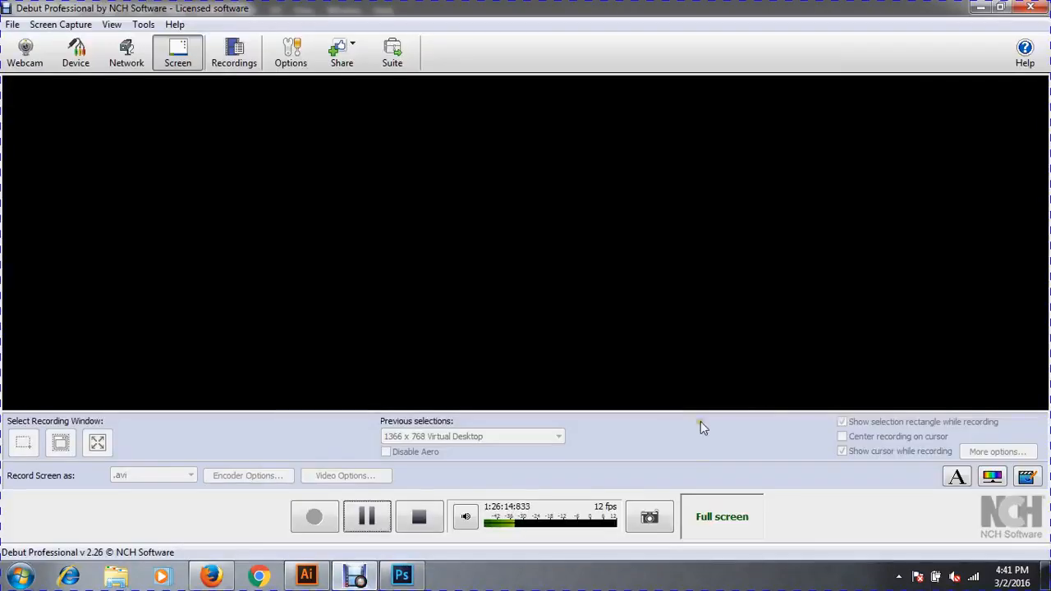